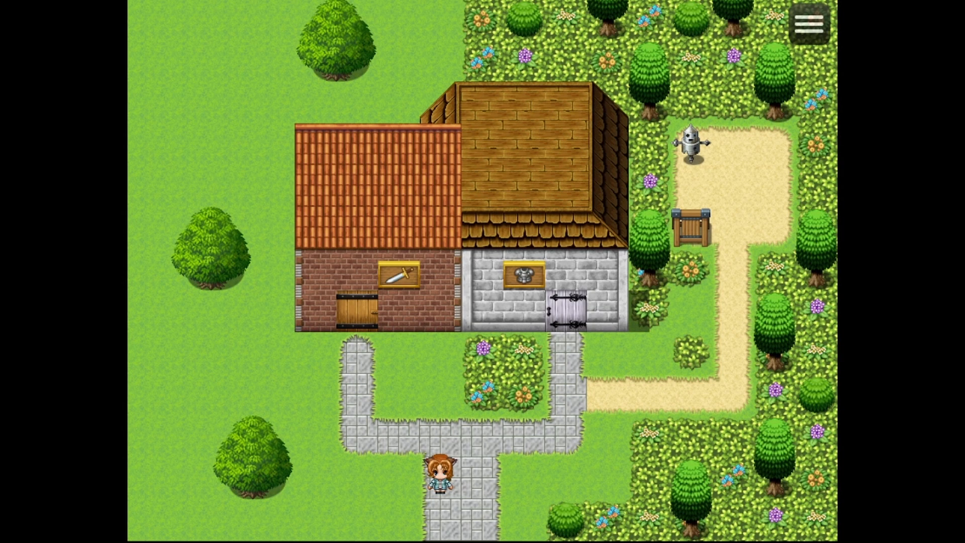
Walk the character along the stone paths between the armor shop side and the weapon shop side.
key(Right)
key(Up)
key(Right)
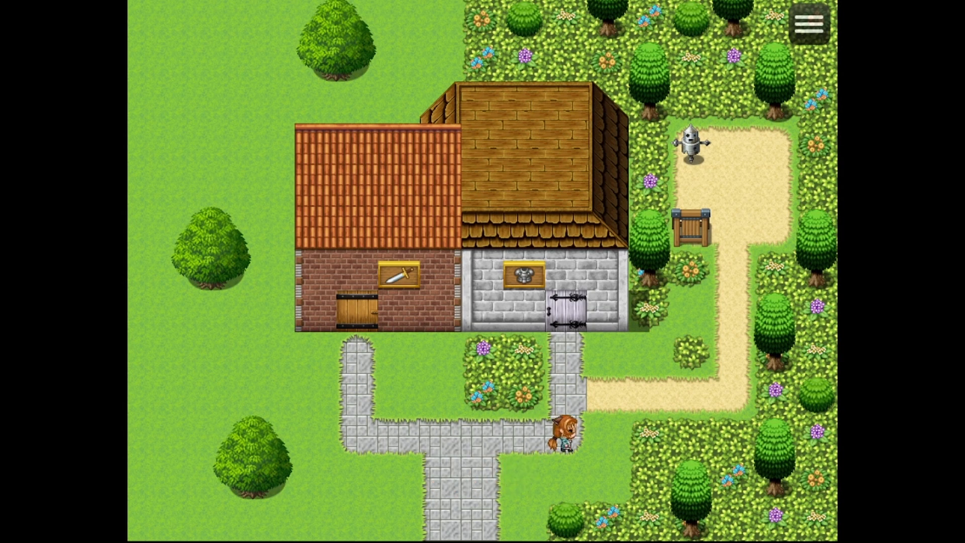
key(Left)
key(Up)
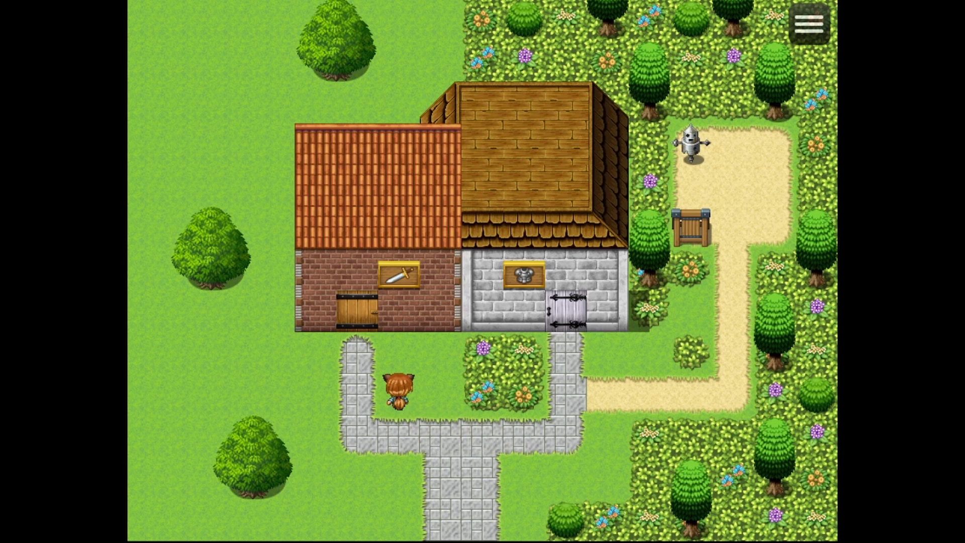
key(Left)
key(Up)
key(Down)
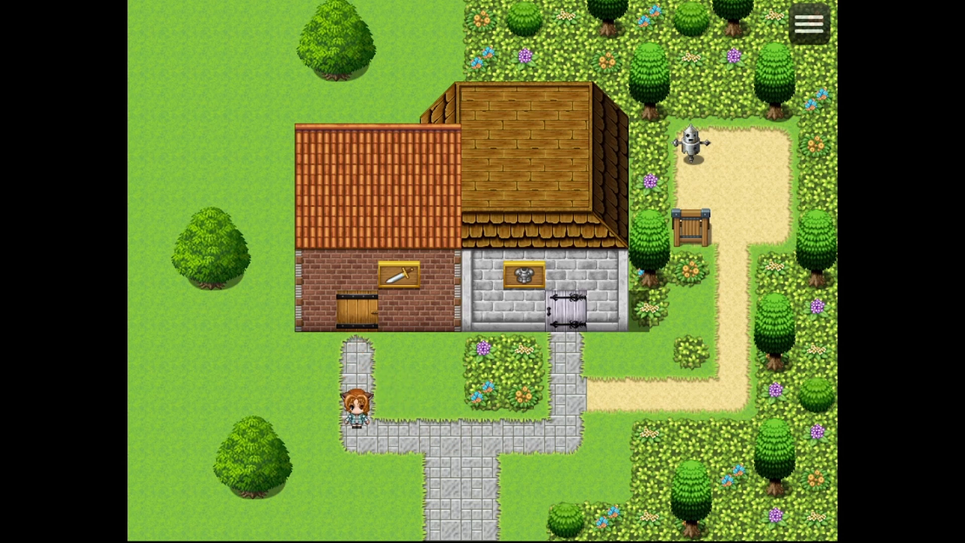
Walk the character up to the stone building with the armor sign and enter the shop.
key(Down)
key(Right)
key(Up)
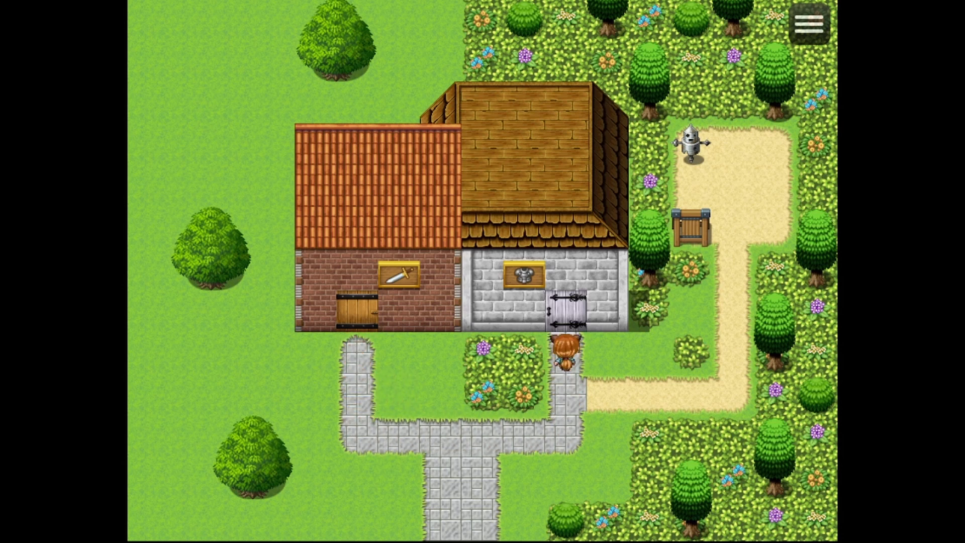
key(Up)
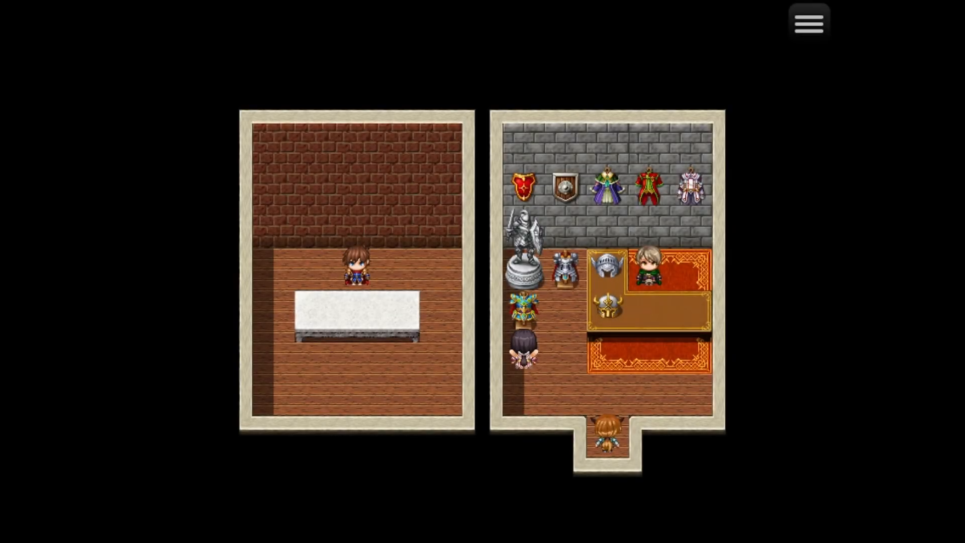
key(Up)
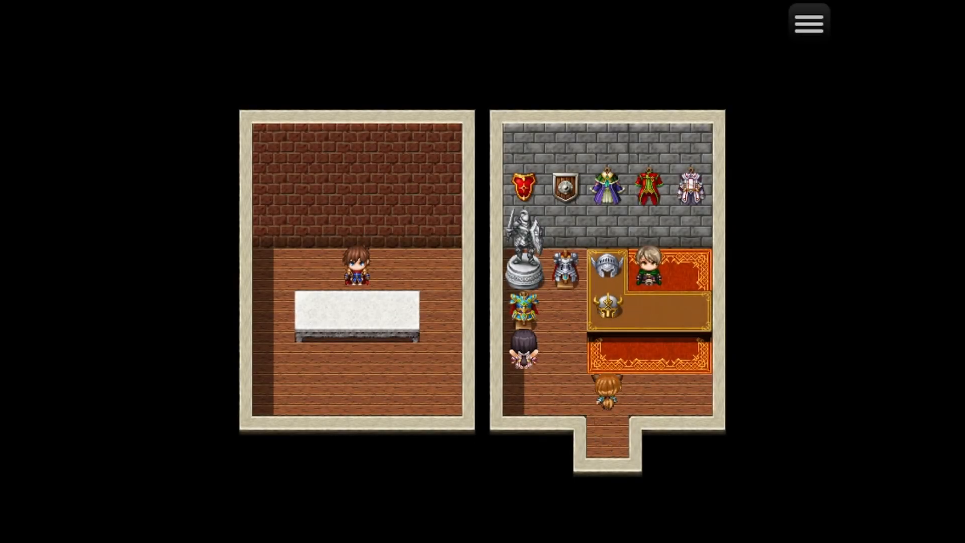
Talk to the dark-haired customer beside the armor stand and read through her dialogue.
key(Left)
key(Up)
key(Return)
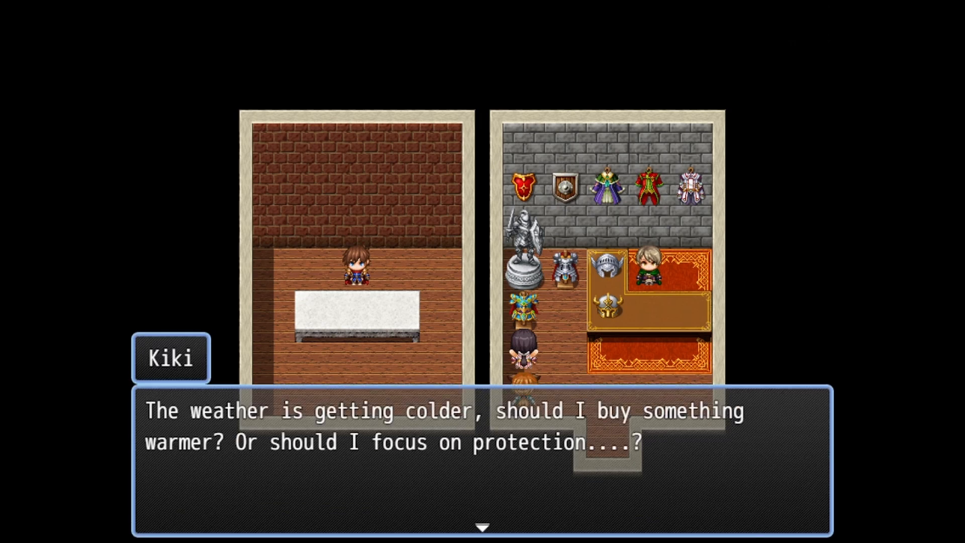
key(Return)
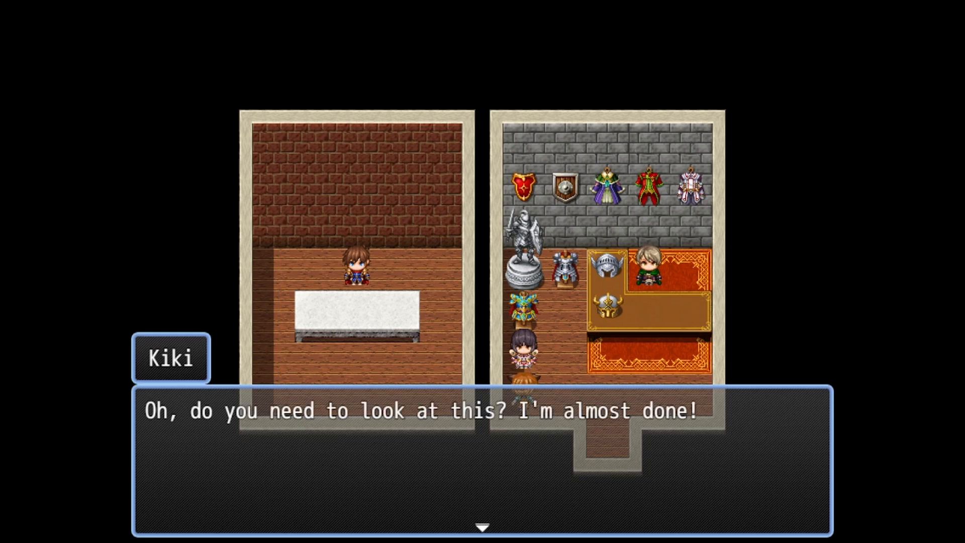
key(Return)
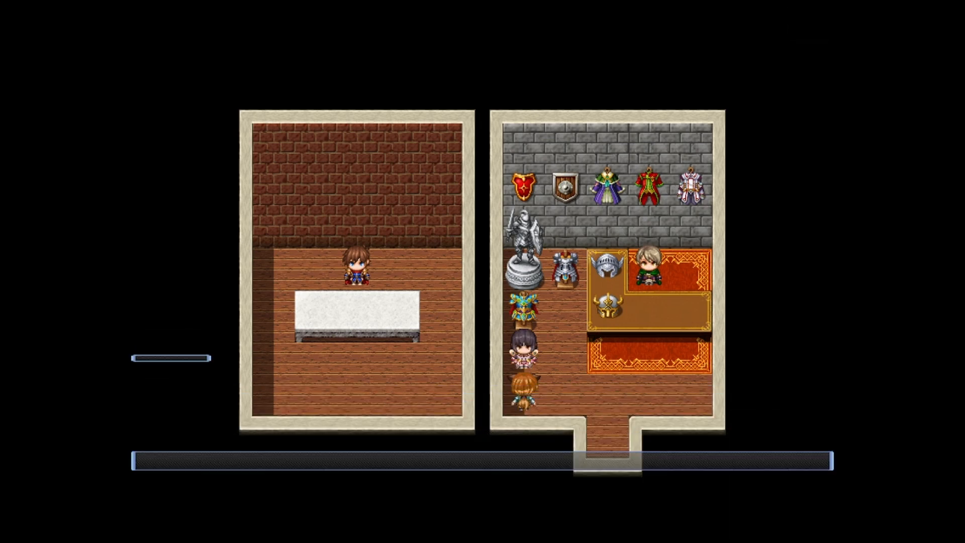
key(Return)
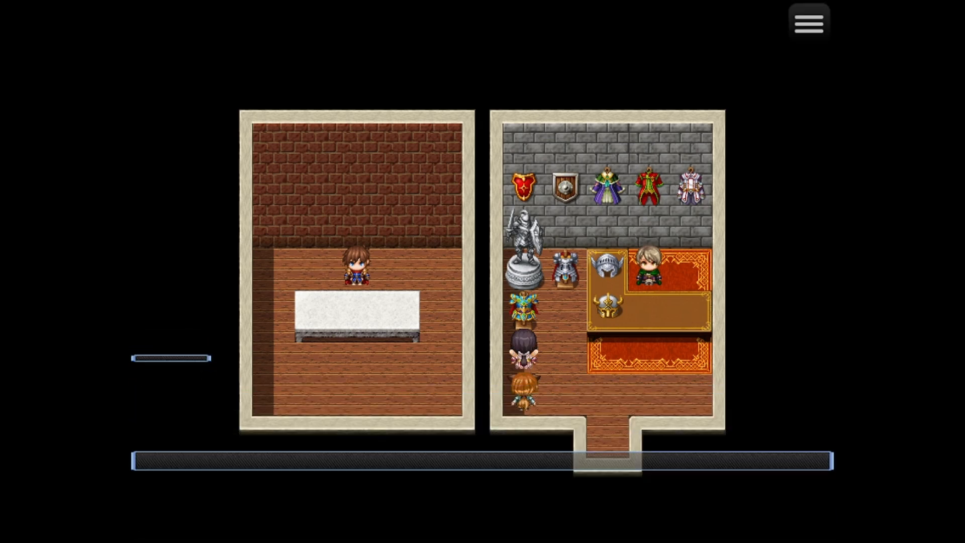
key(Return)
Talk to the armor shopkeeper across the counter and read his dialogue until the shop screen opens.
key(Right)
key(Right)
key(Right)
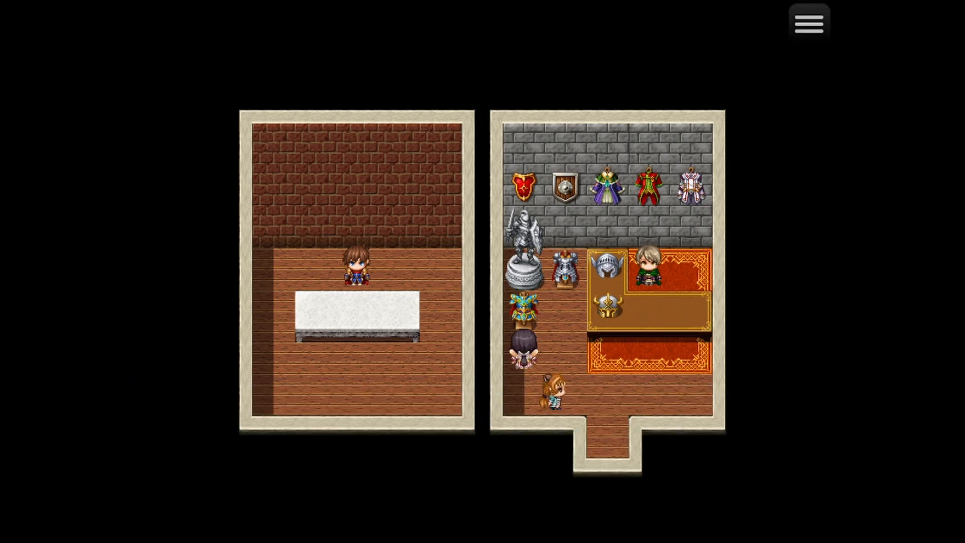
key(Up)
key(Return)
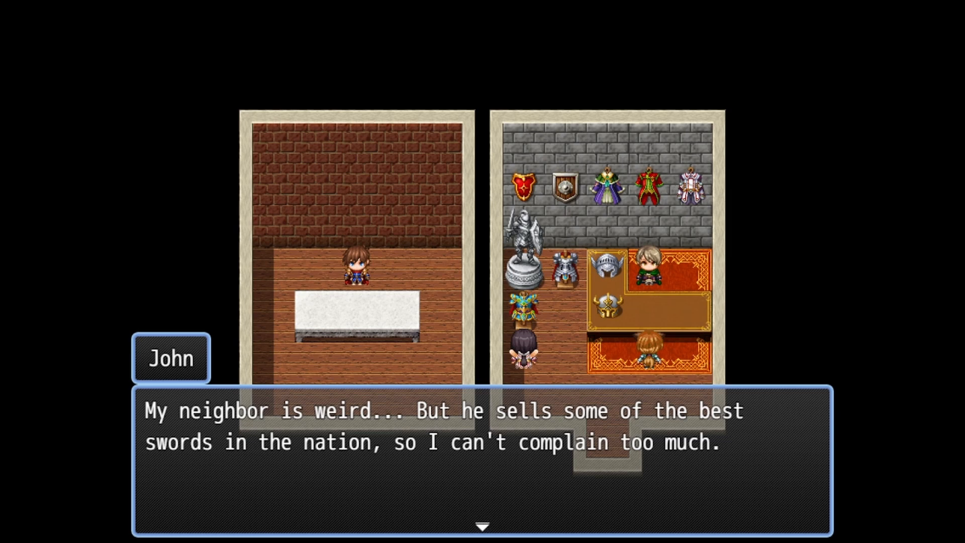
key(Return)
key(Return)
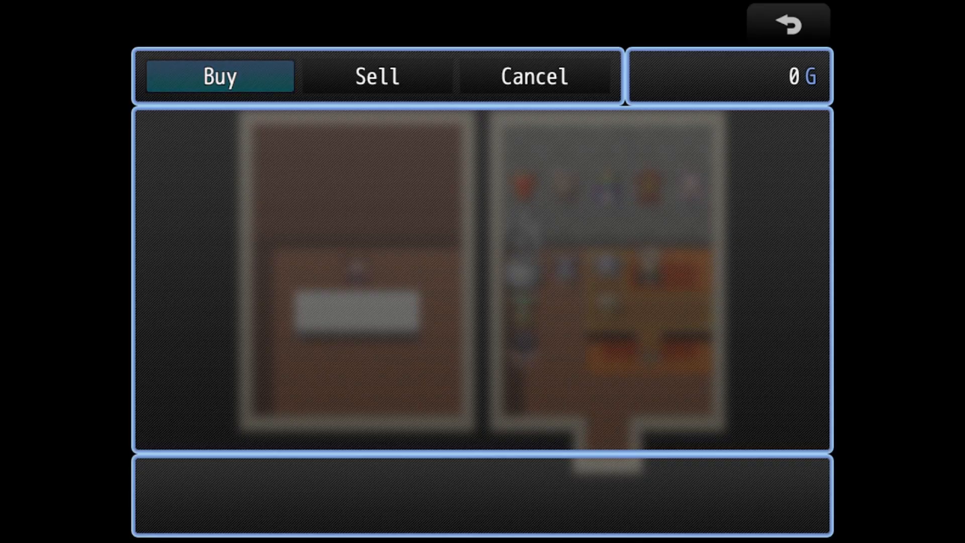
View the armor shop's goods for sale and leave the shop screen without purchasing.
key(Return)
key(Escape)
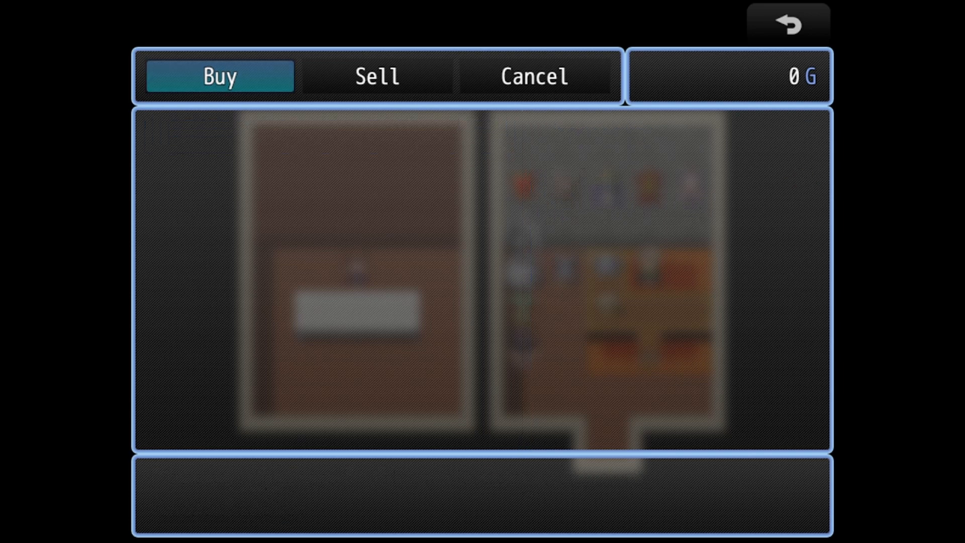
key(Escape)
key(Return)
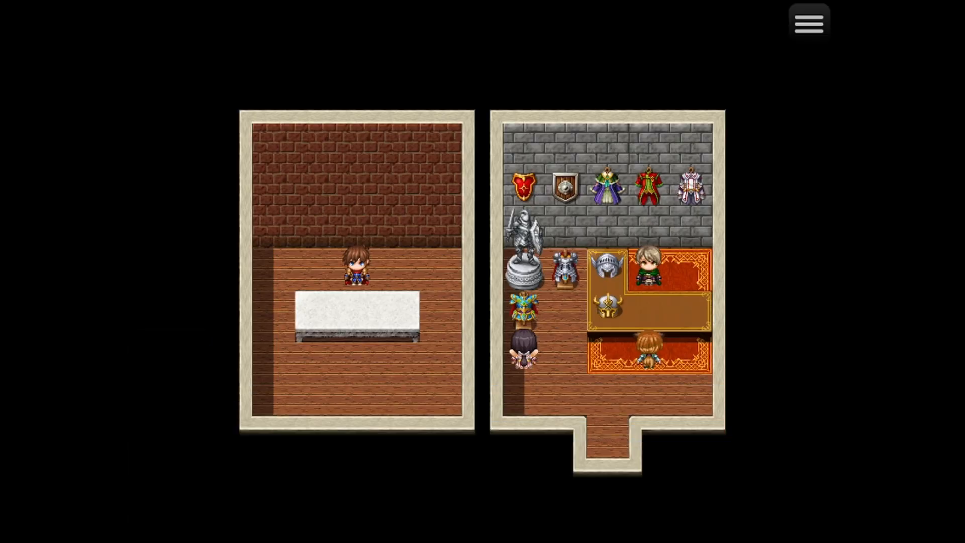
Leave the armor shop and walk the character into the brick building with the sword sign.
key(Left)
key(Down)
key(Down)
key(Down)
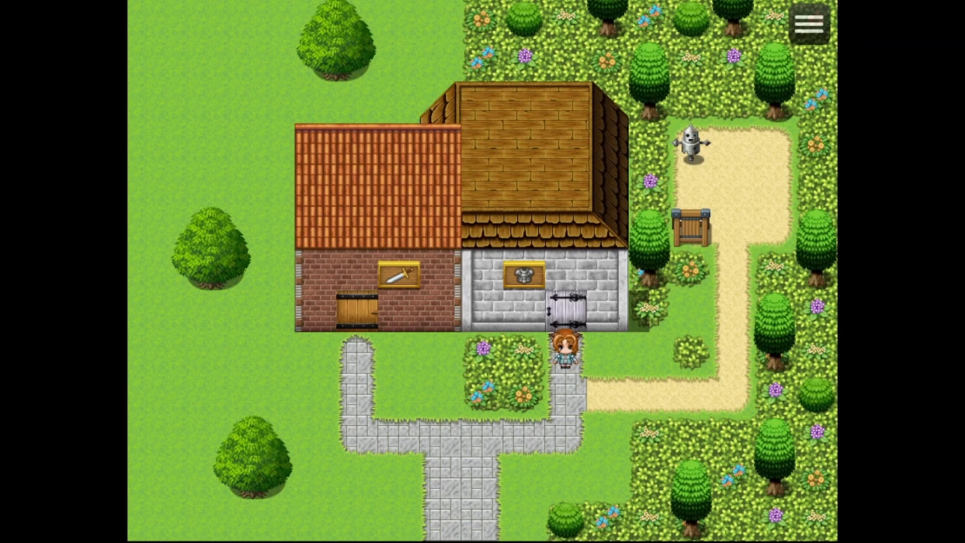
key(Left)
key(Left)
key(Left)
key(Left)
key(Left)
key(Up)
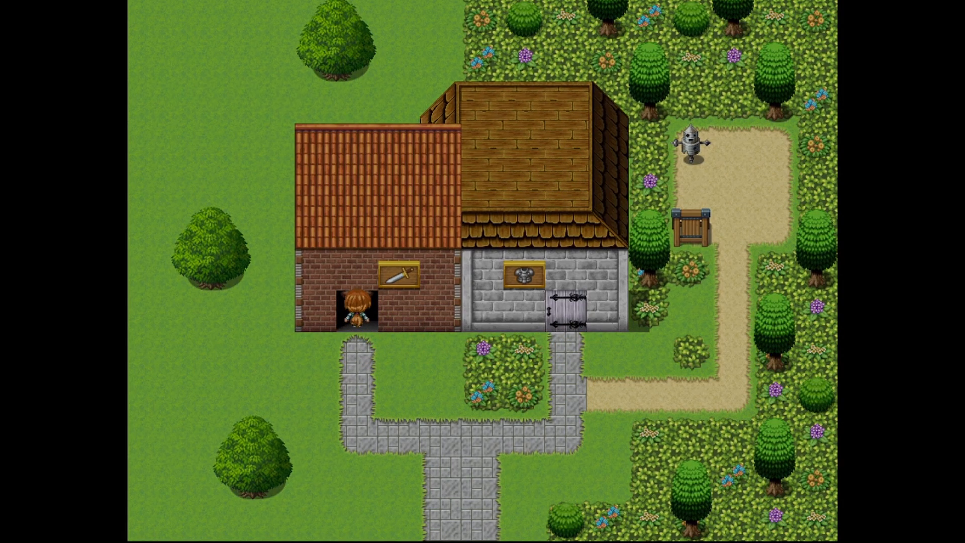
Talk to the weapon shopkeeper, view the goods for sale, and leave the shop screen without purchasing.
key(Up)
key(Return)
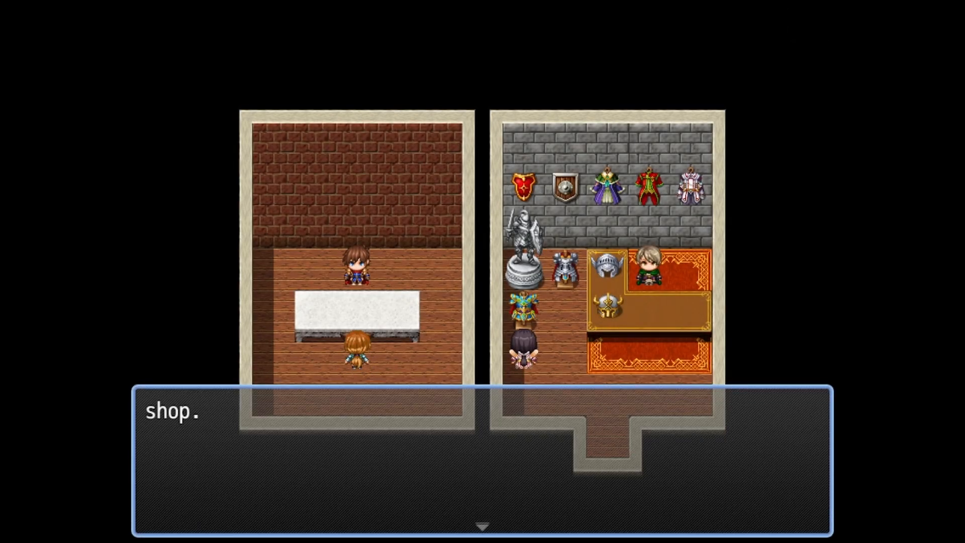
key(Return)
key(Return)
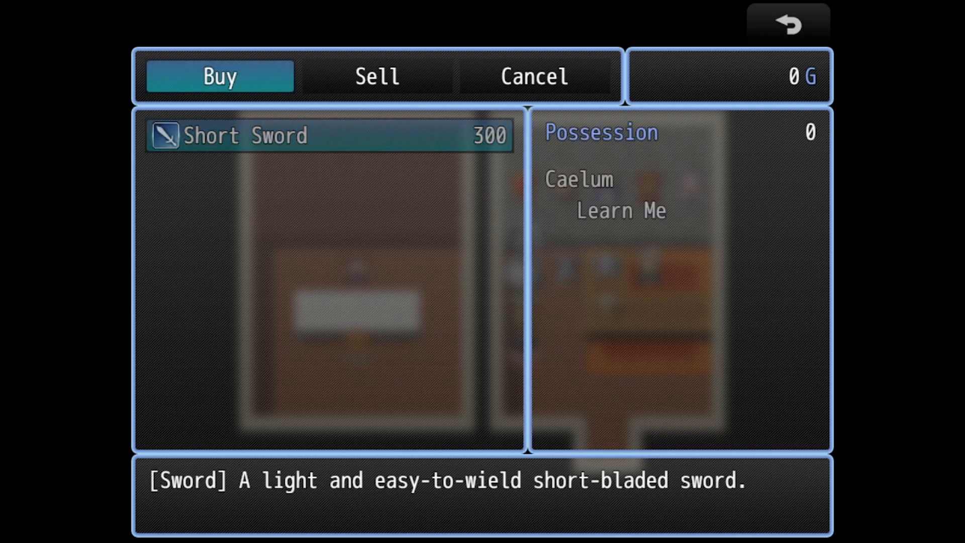
key(Escape)
key(Escape)
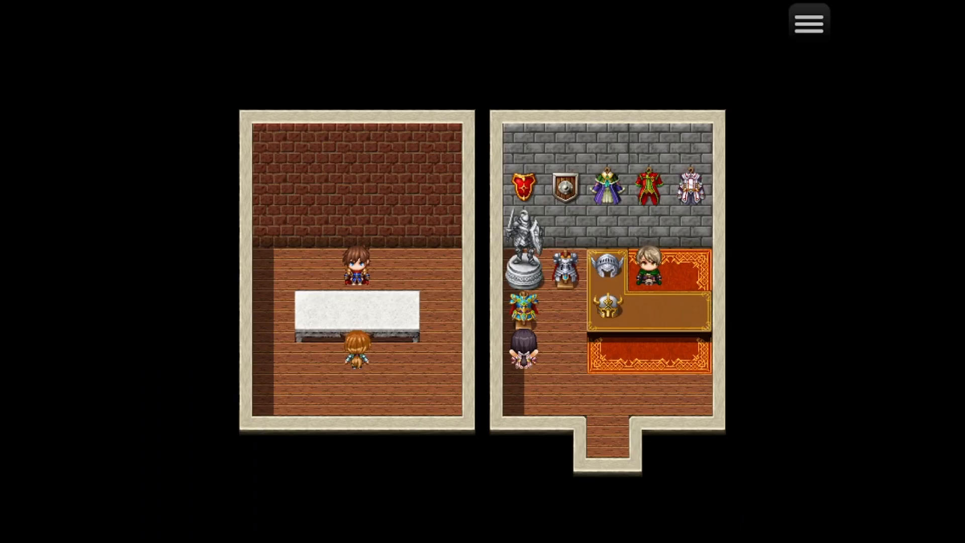
Talk to the weapon shopkeeper again, exit his shop screen, and close the game's main menu.
key(Return)
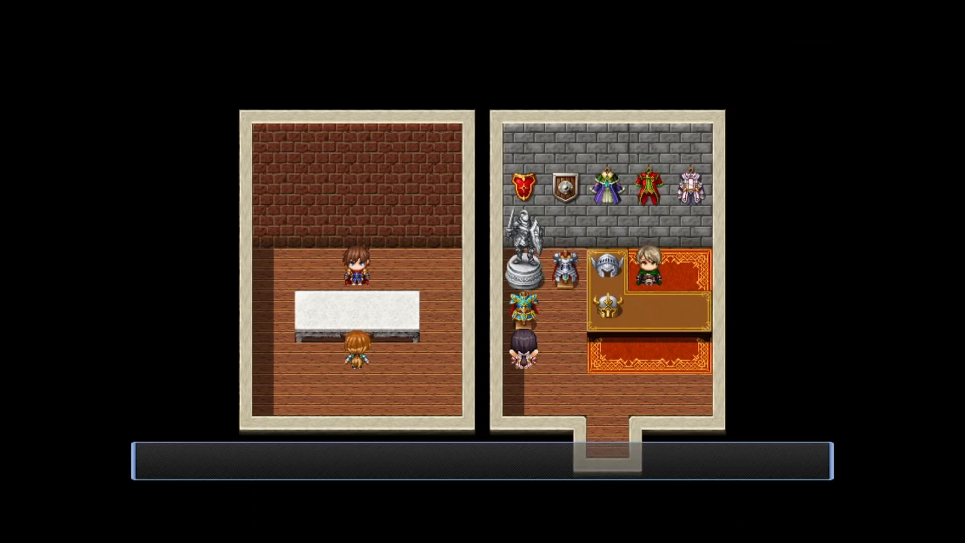
key(Return)
key(Escape)
key(Escape)
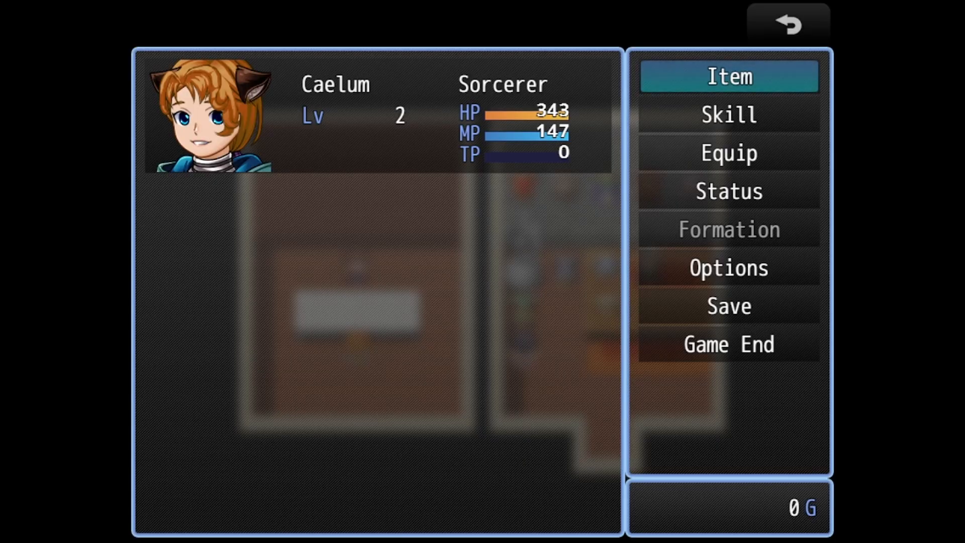
key(Escape)
Walk the character around the front of the weapon shop's table and exit the building.
key(Right)
key(Right)
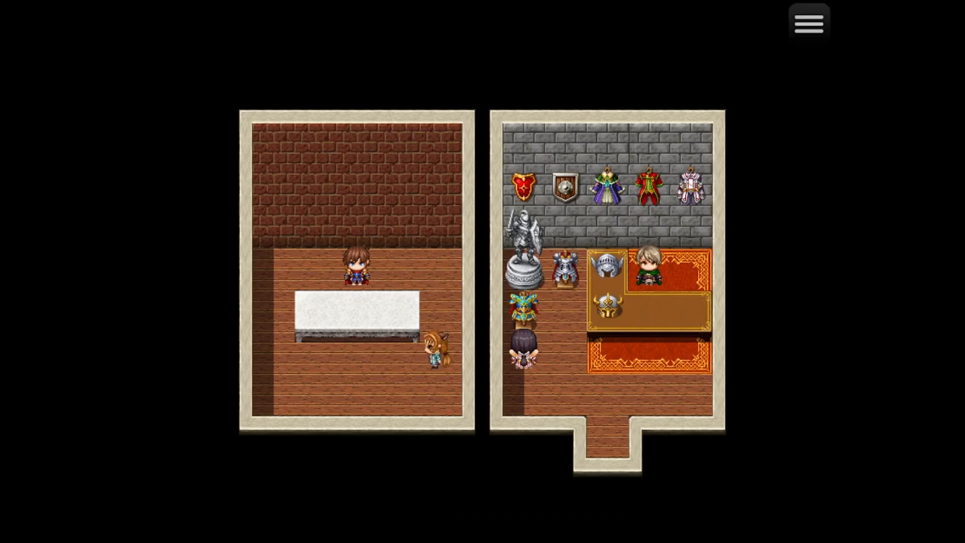
key(Left)
key(Left)
key(Up)
key(Down)
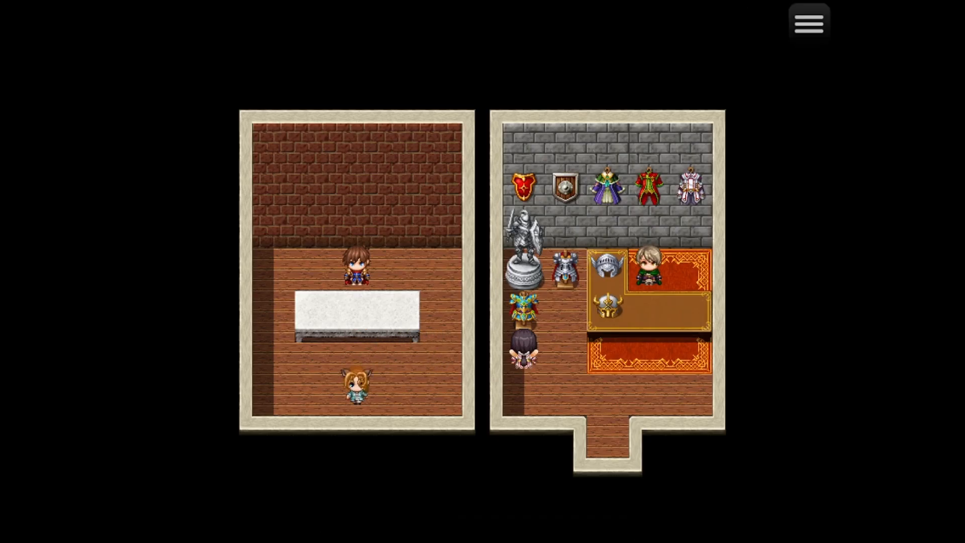
key(Up)
key(Down)
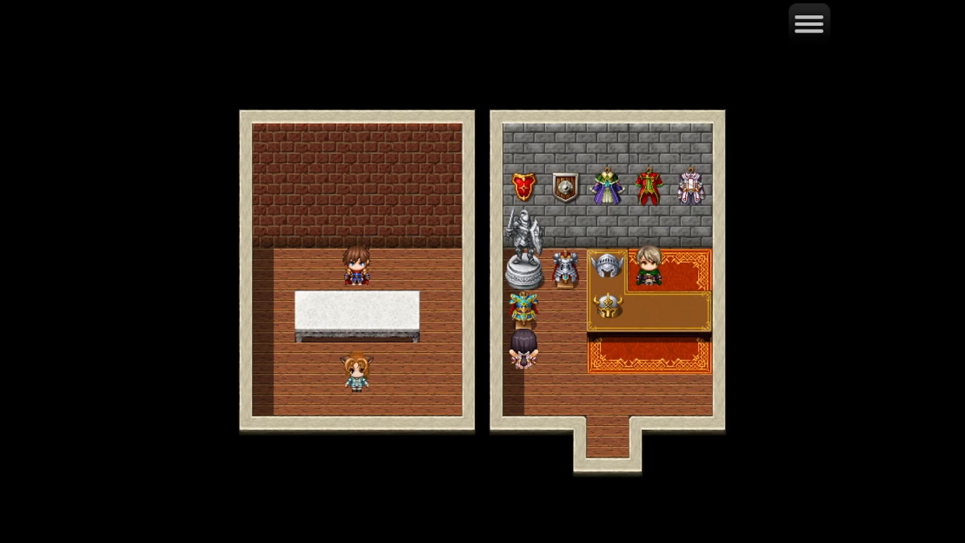
key(Right)
key(Right)
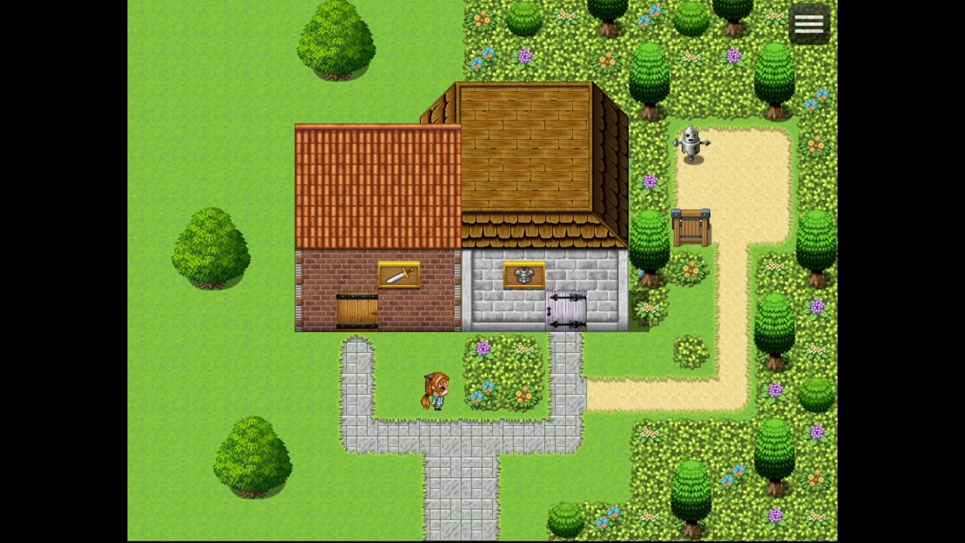
key(Down)
key(Right)
key(Up)
key(Left)
key(Down)
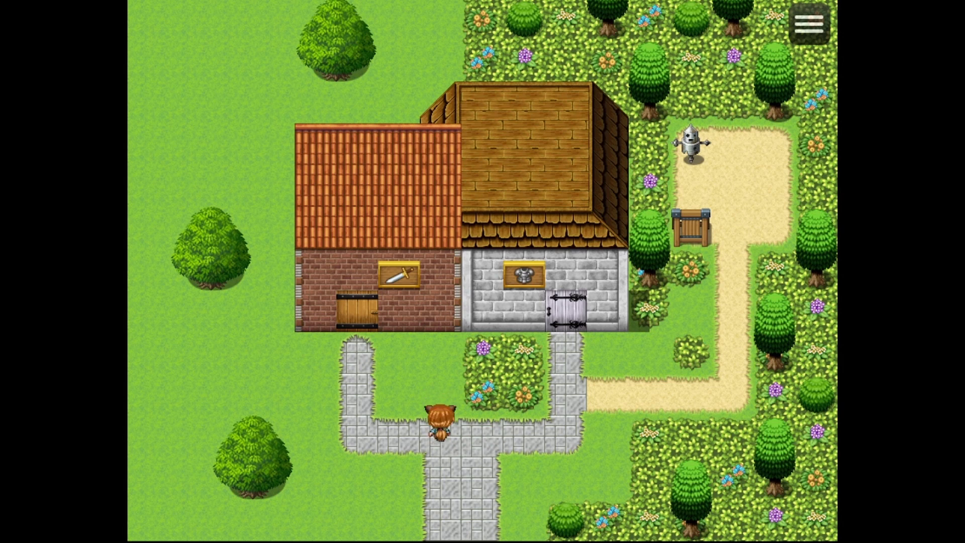
key(Up)
key(Right)
key(Left)
key(Right)
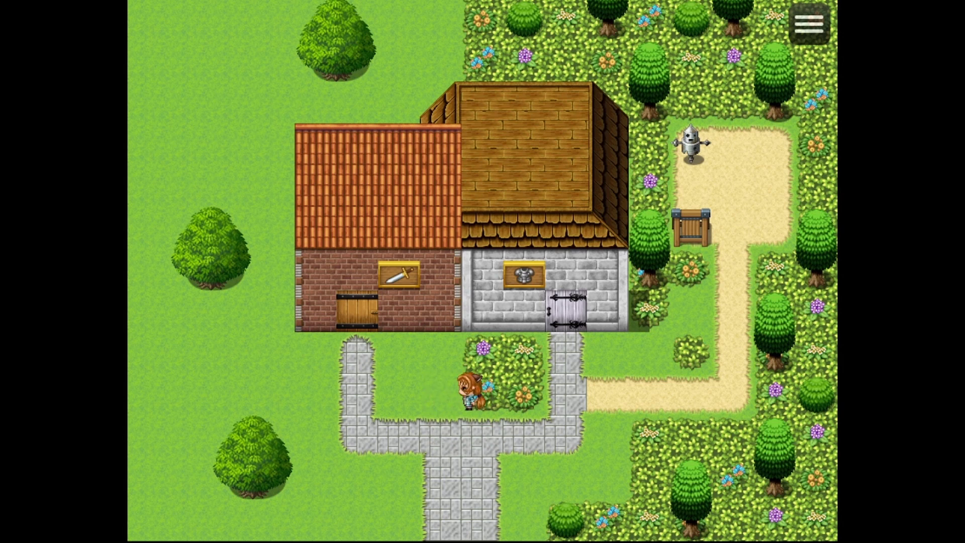
key(Left)
key(Left)
key(Up)
key(Right)
key(Right)
key(Right)
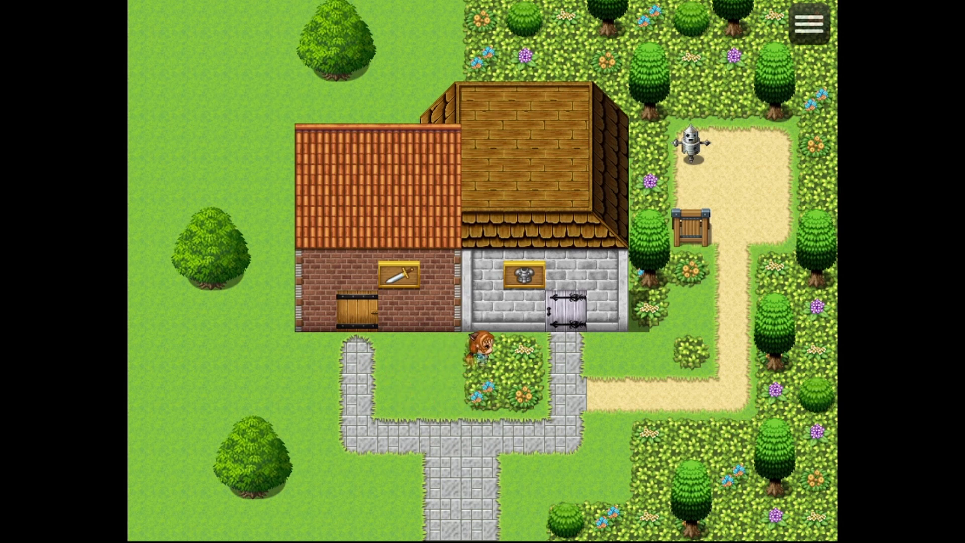
key(Left)
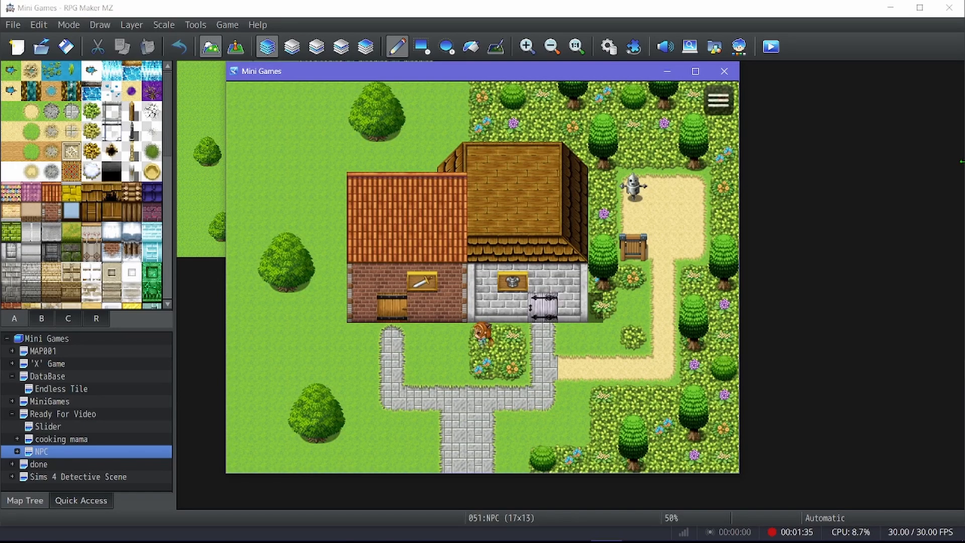
End the playtest and open the Inside map nested under the NPC map.
click(724, 71)
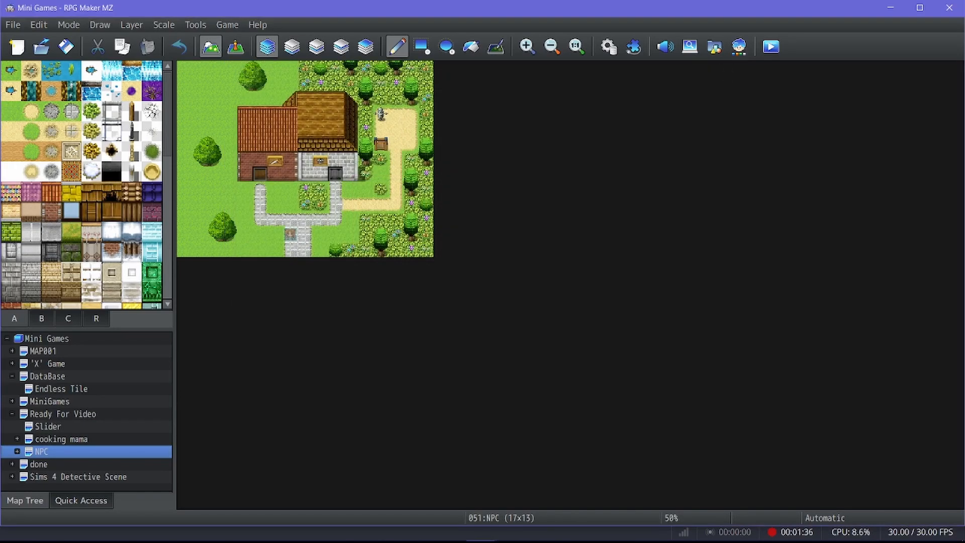
click(527, 46)
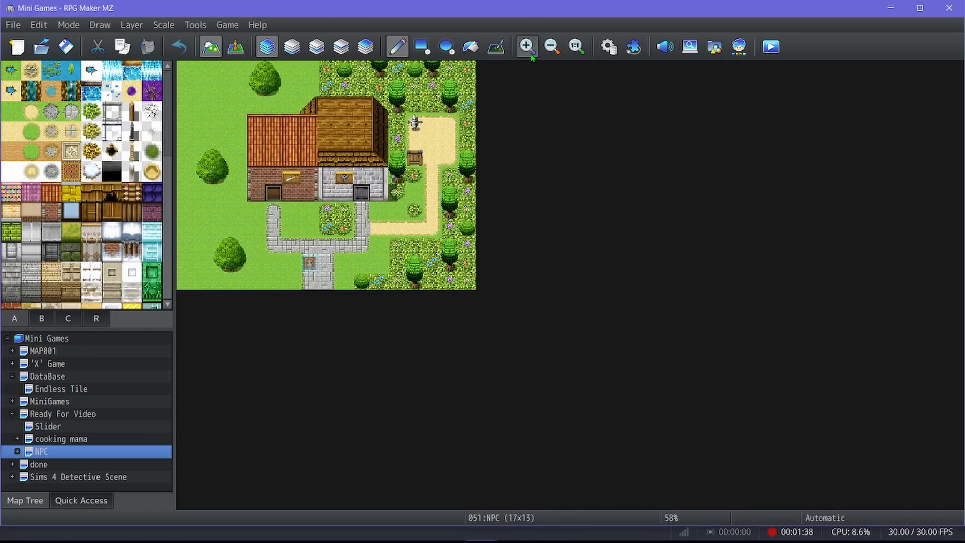
click(18, 452)
click(72, 464)
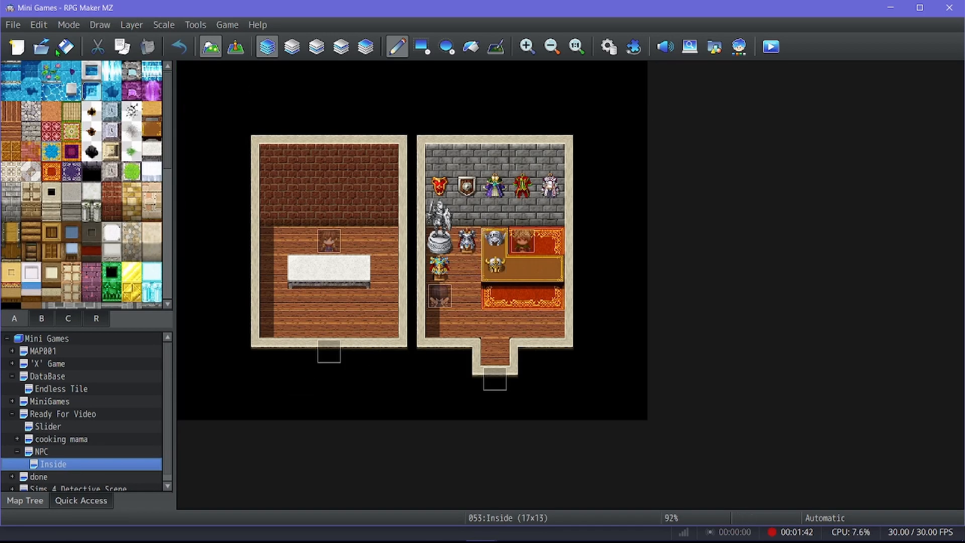
click(528, 47)
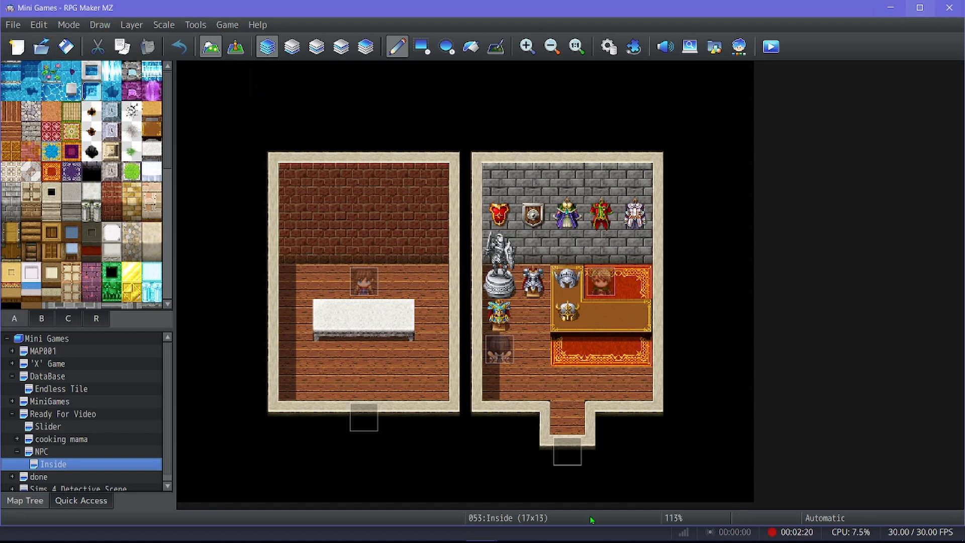
Switch to the Lost's Children project window to view its Front gate map.
click(480, 527)
click(472, 495)
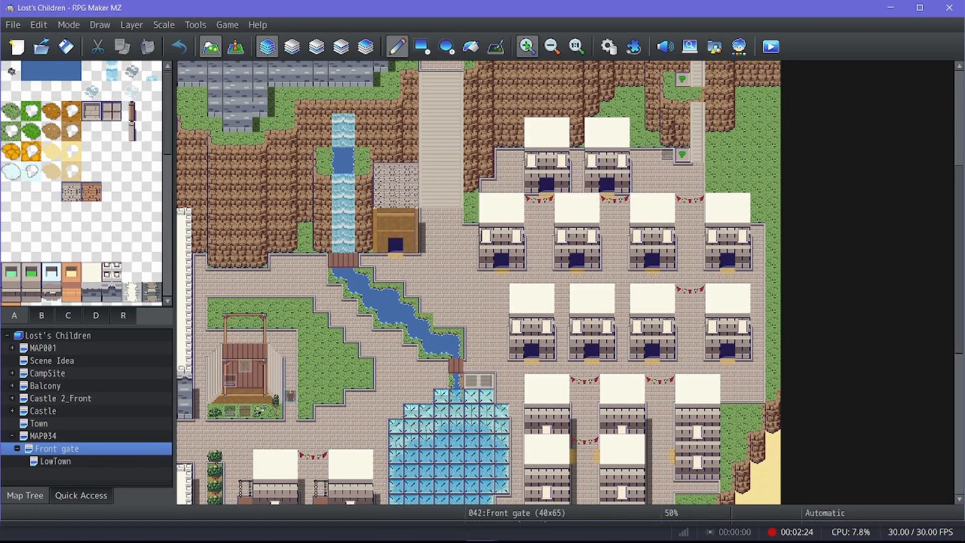
Start a new map nested under the Front gate map and name it House 1.
click(528, 46)
scroll(523, 318, down, 5)
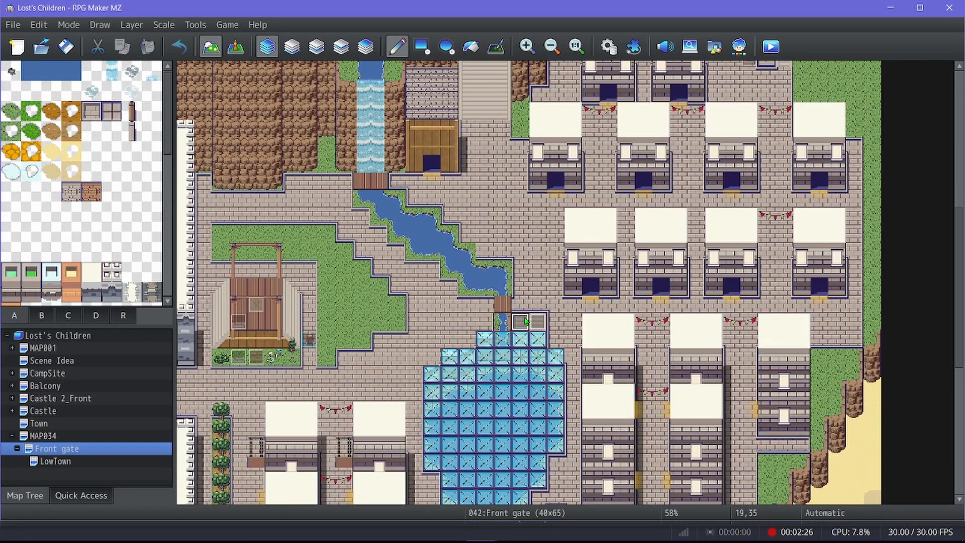
right_click(129, 455)
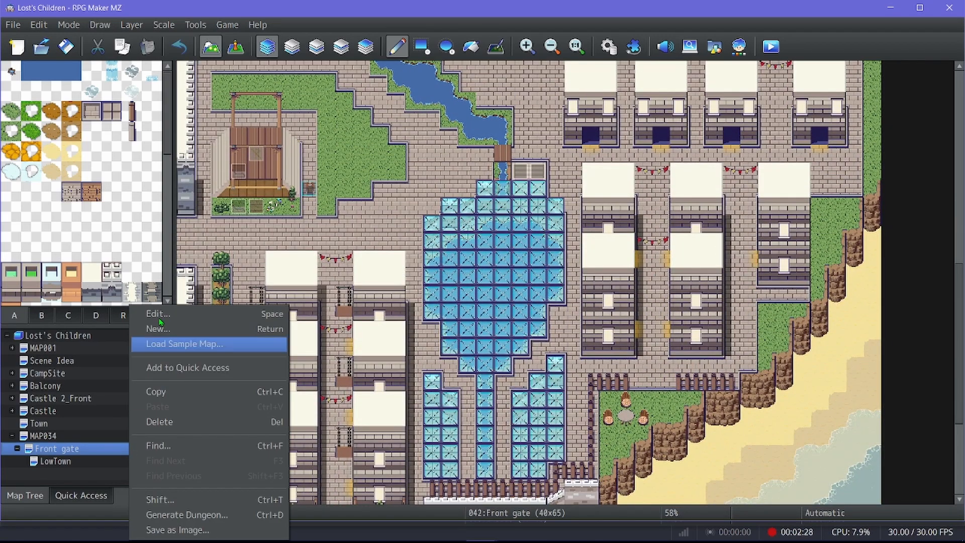
click(168, 332)
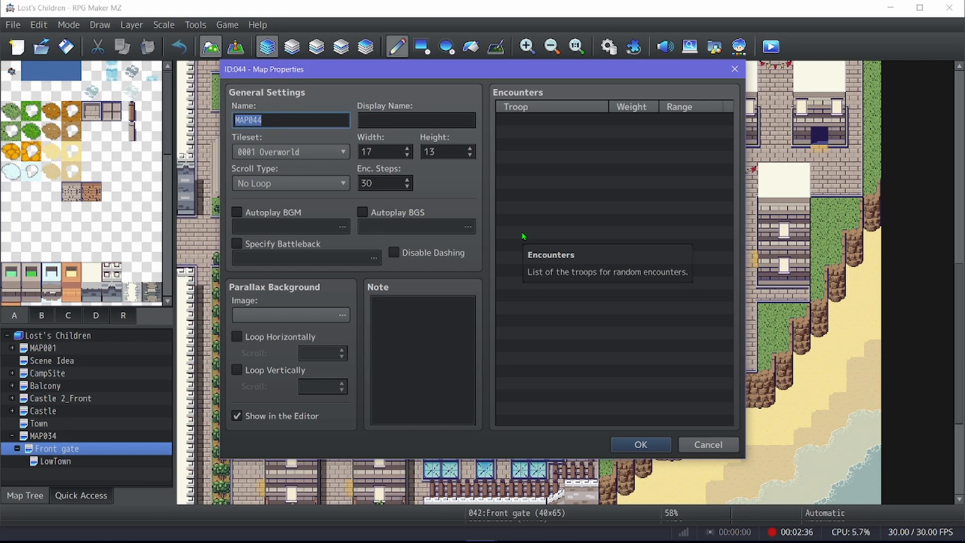
text(House)
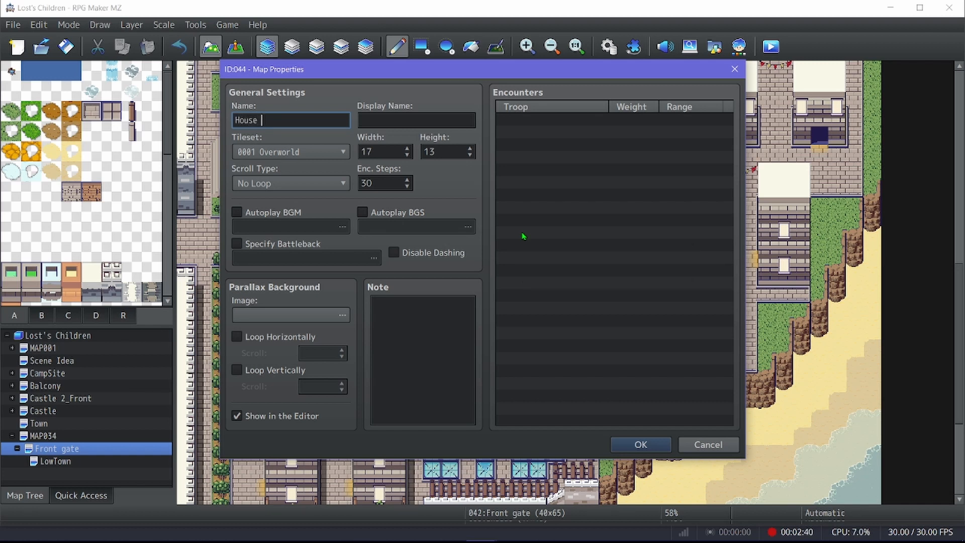
text( 1)
Give House 1 the 0003 Inside tileset, set its size to 30 by 30 tiles, and create the map.
click(291, 151)
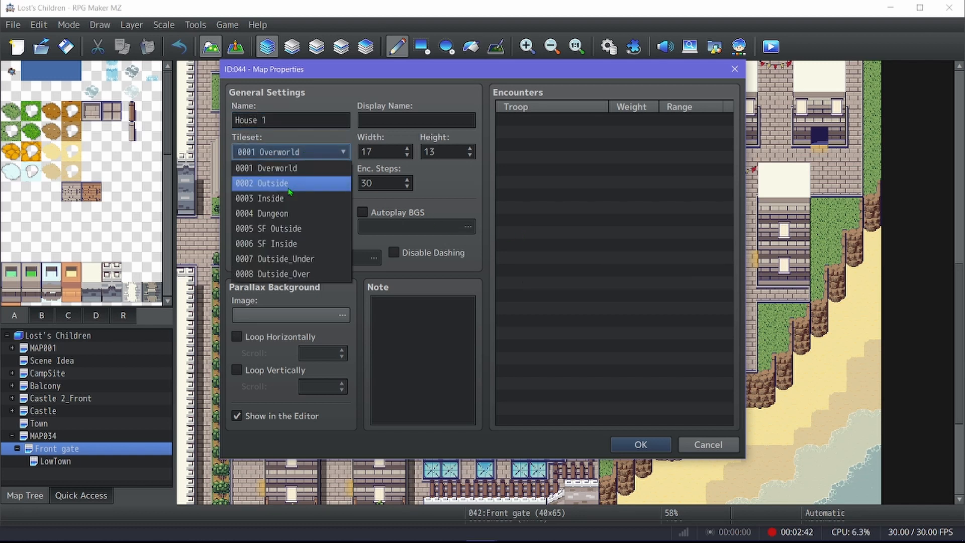
click(287, 199)
double_click(389, 150)
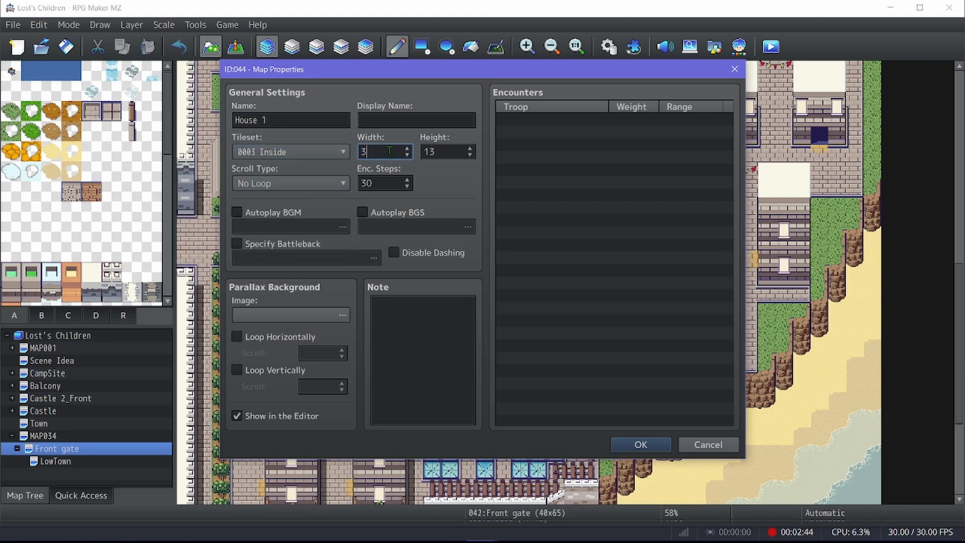
key(Tab)
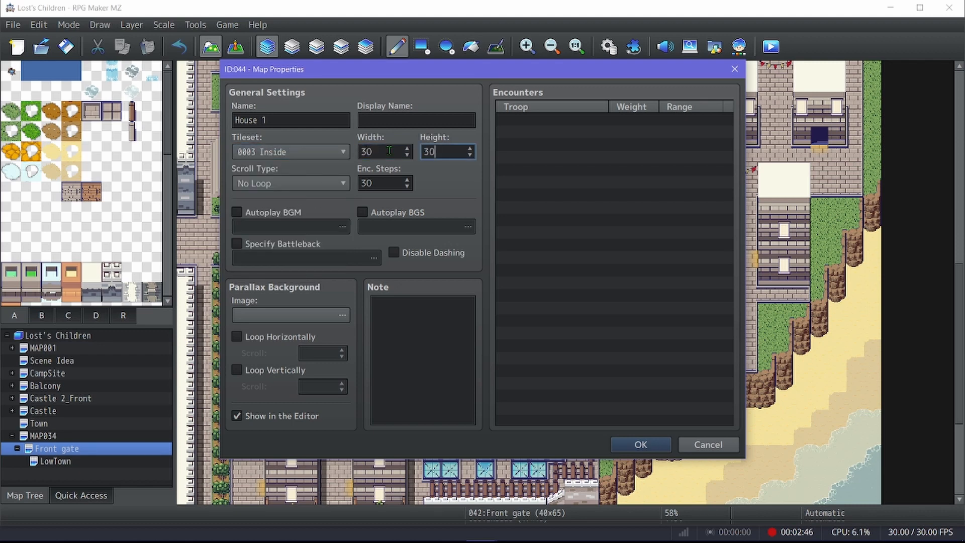
click(664, 446)
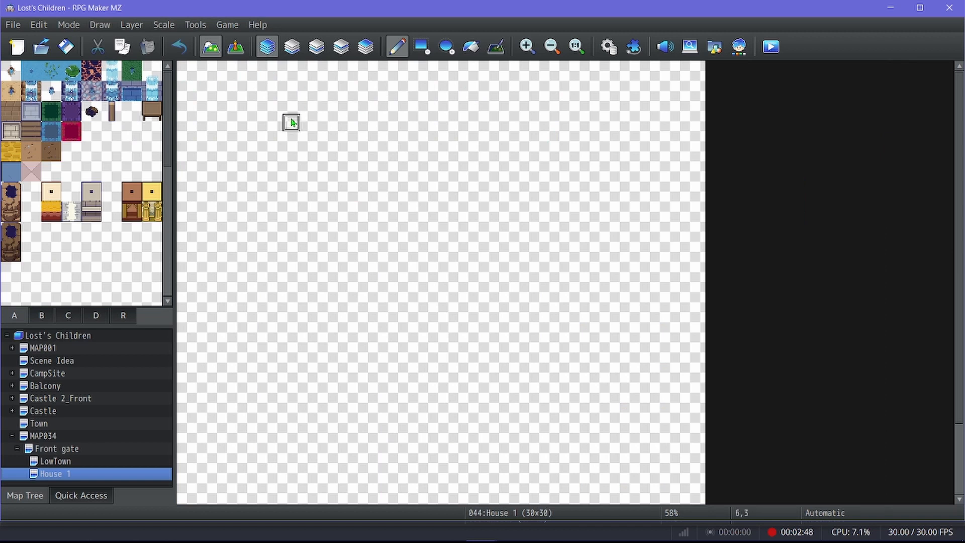
Flood-fill the whole House 1 map with the gray stone wall-top tile, and switch to the Rectangle tool.
scroll(63, 206, down, 2)
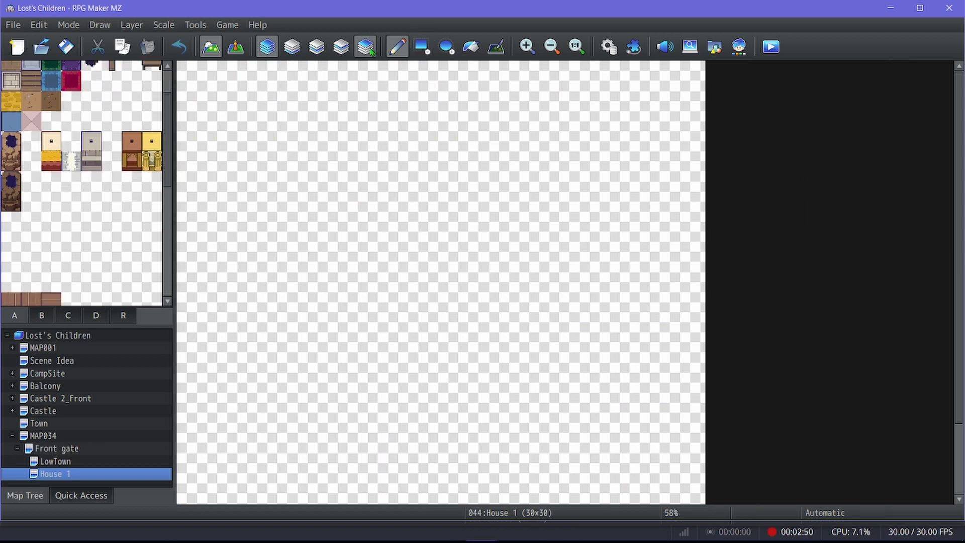
click(92, 141)
click(470, 46)
click(500, 226)
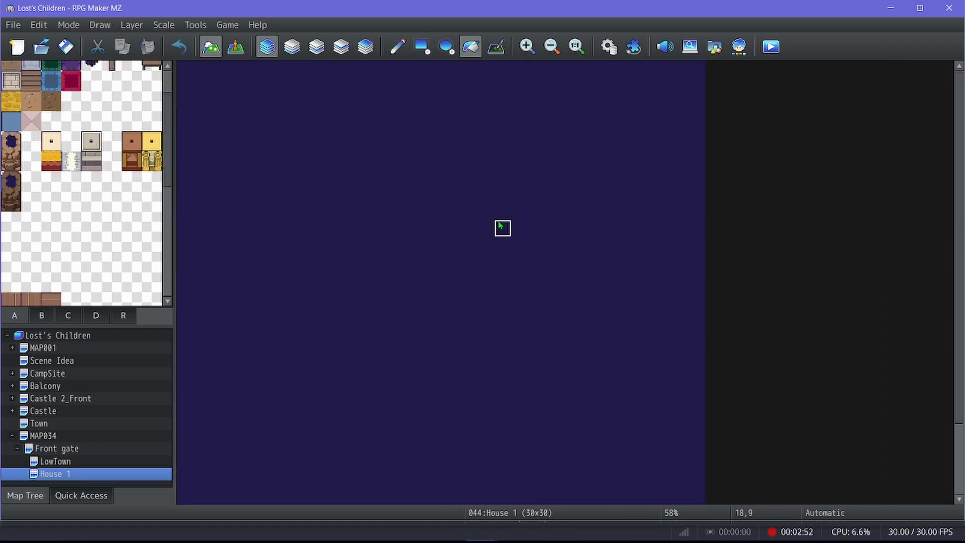
click(421, 46)
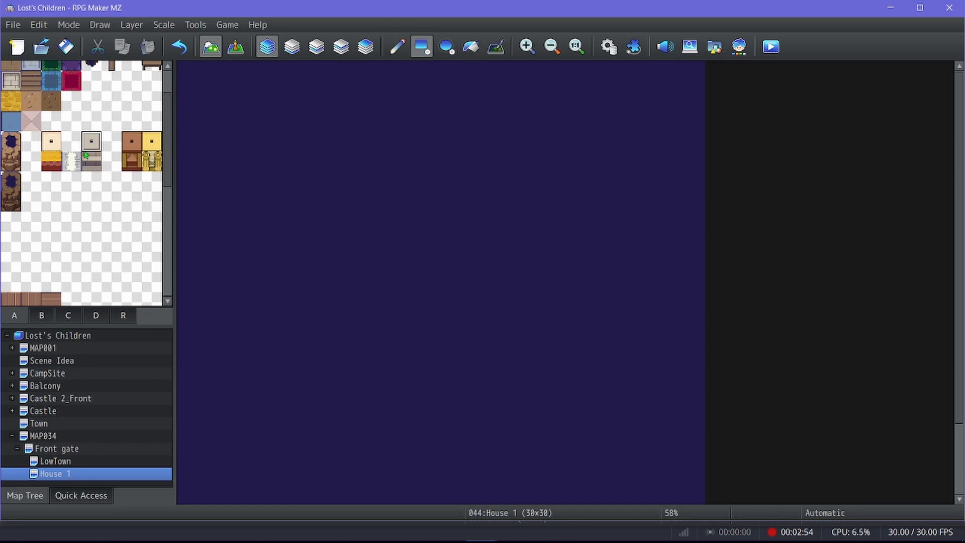
Examine the Front gate map's house exteriors and surroundings as reference for the House 1 interior.
click(70, 448)
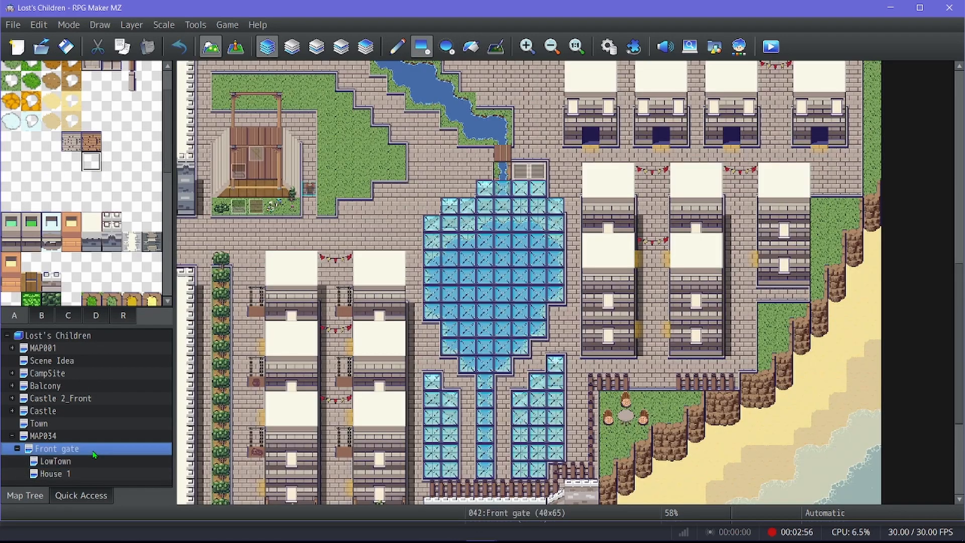
scroll(529, 245, up, 5)
scroll(529, 245, down, 5)
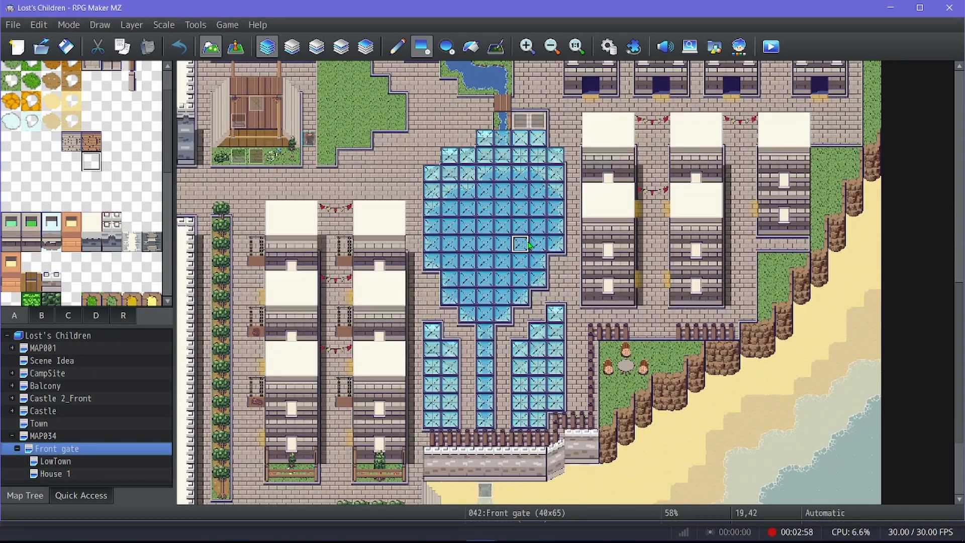
scroll(528, 245, up, 5)
scroll(528, 245, up, 8)
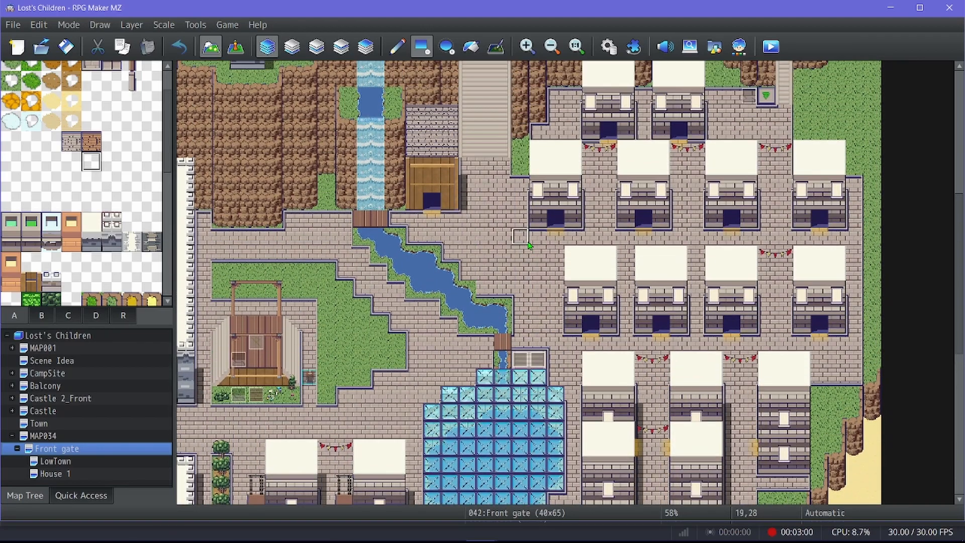
scroll(529, 245, up, 2)
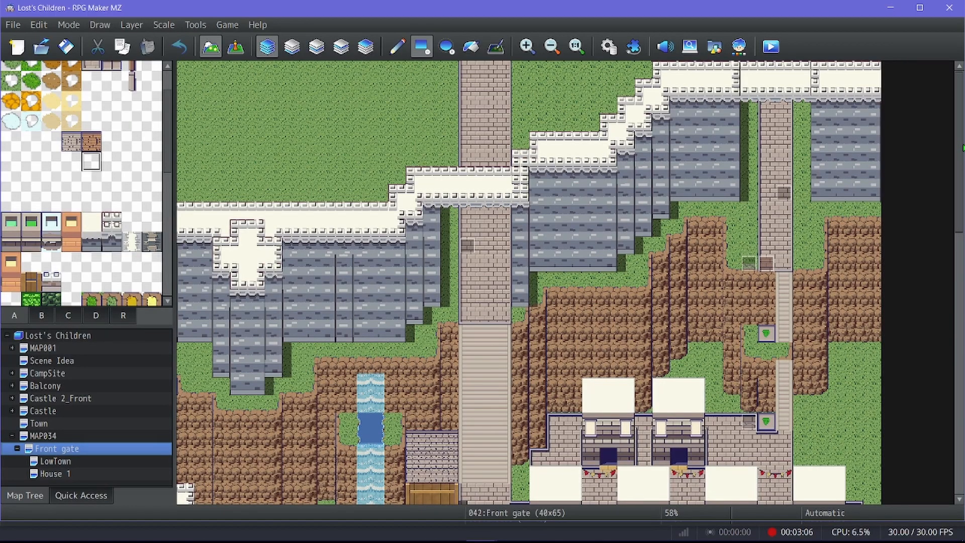
drag(960, 151, 911, 232)
scroll(290, 369, down, 2)
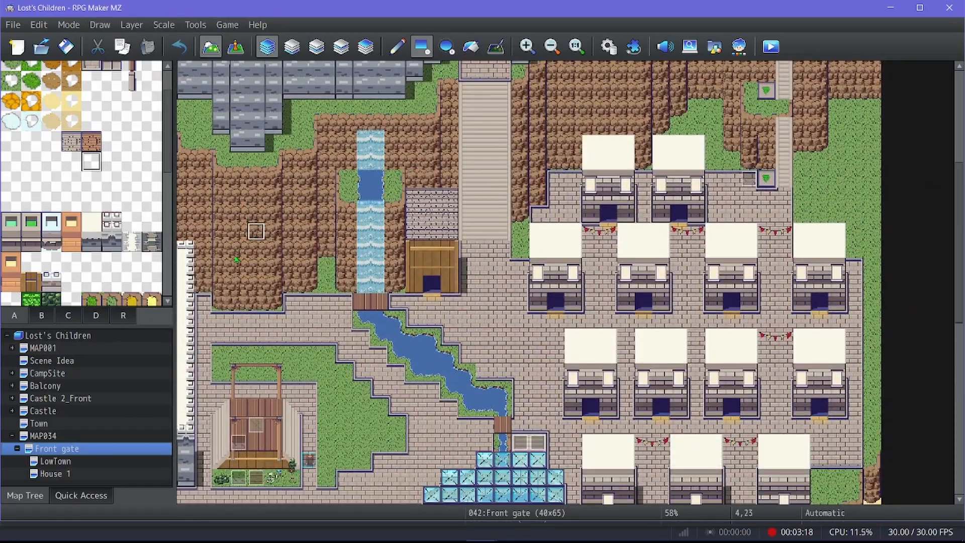
In House 1, draw a 7-by-2-tile light stone brick floor and a one-tile-high gray stone wall directly above it.
click(66, 477)
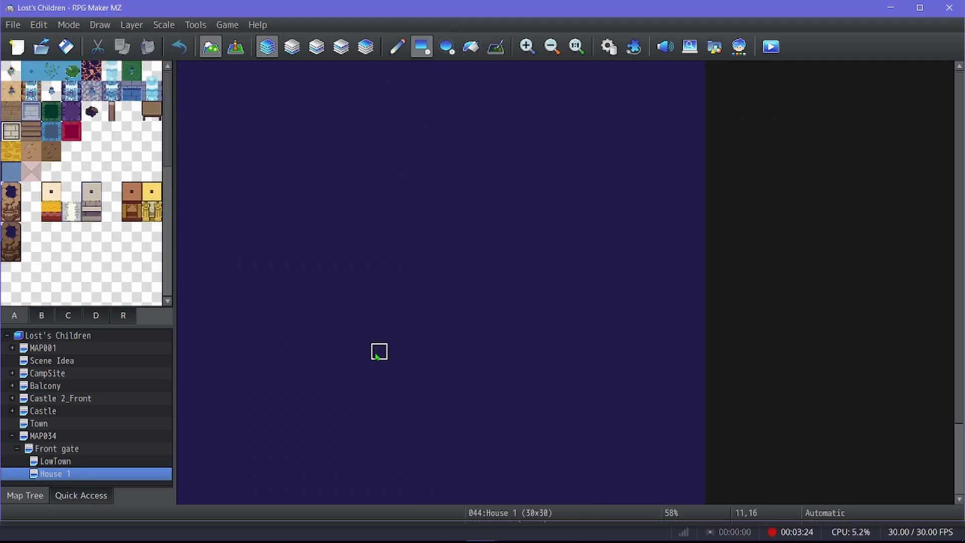
mouse_move(376, 355)
mouse_down()
mouse_move(478, 360)
mouse_move(478, 377)
mouse_move(493, 378)
mouse_up()
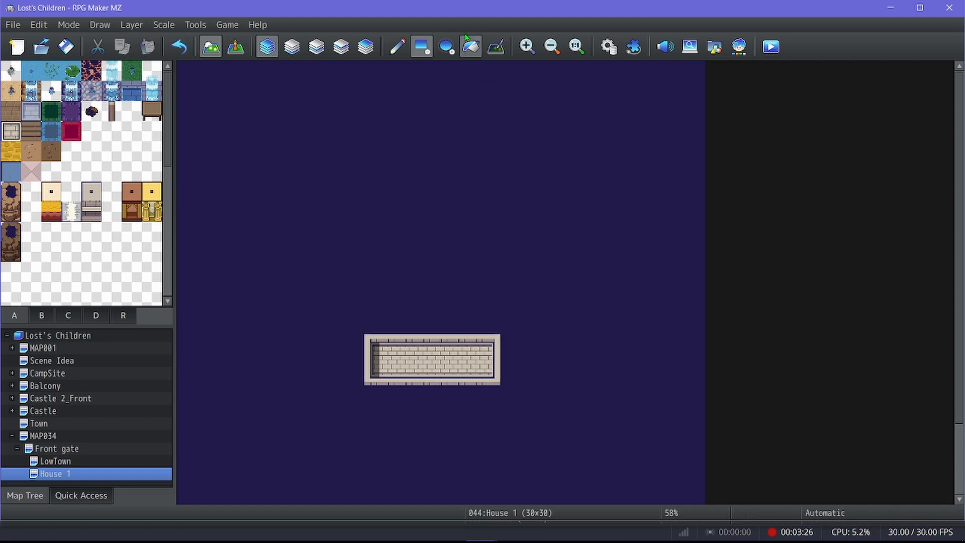
click(526, 46)
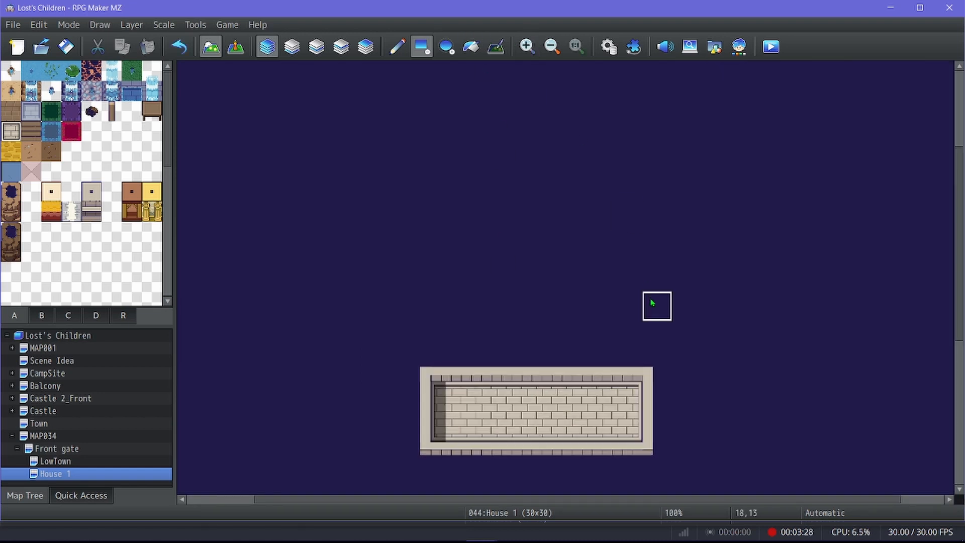
scroll(652, 303, down, 1)
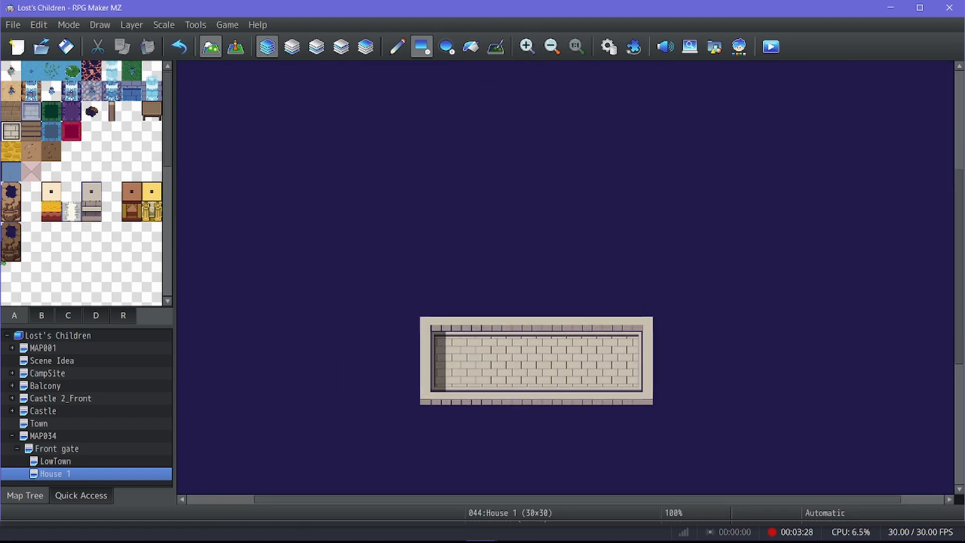
click(94, 216)
drag(441, 316, 626, 316)
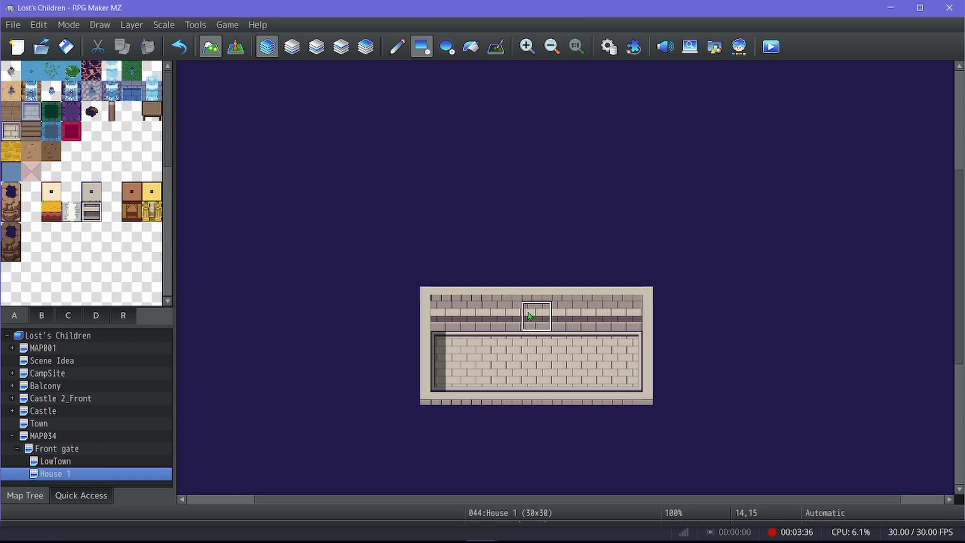
Add a 7-by-4-tile brown floor above the low wall and a three-tile-high gray stone wall behind it.
click(27, 129)
drag(442, 281, 627, 208)
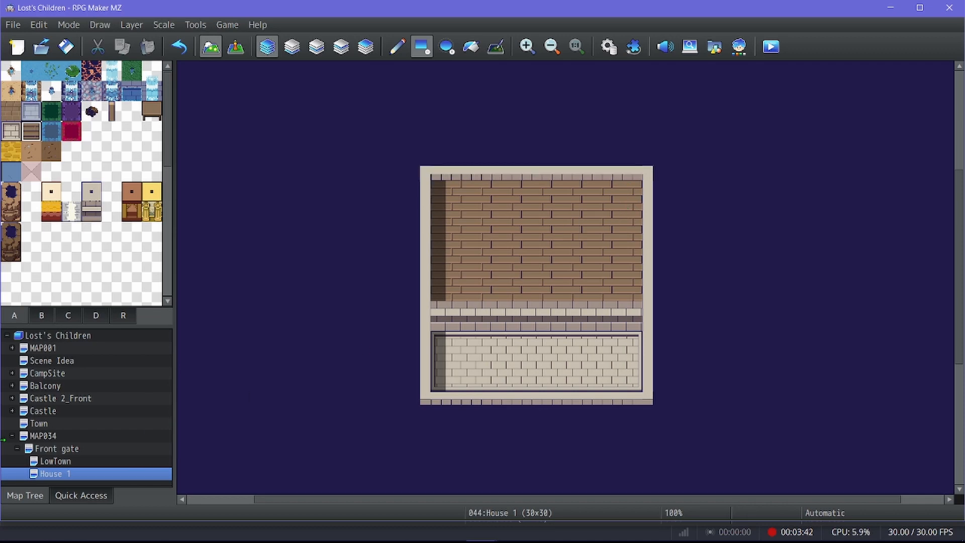
click(69, 450)
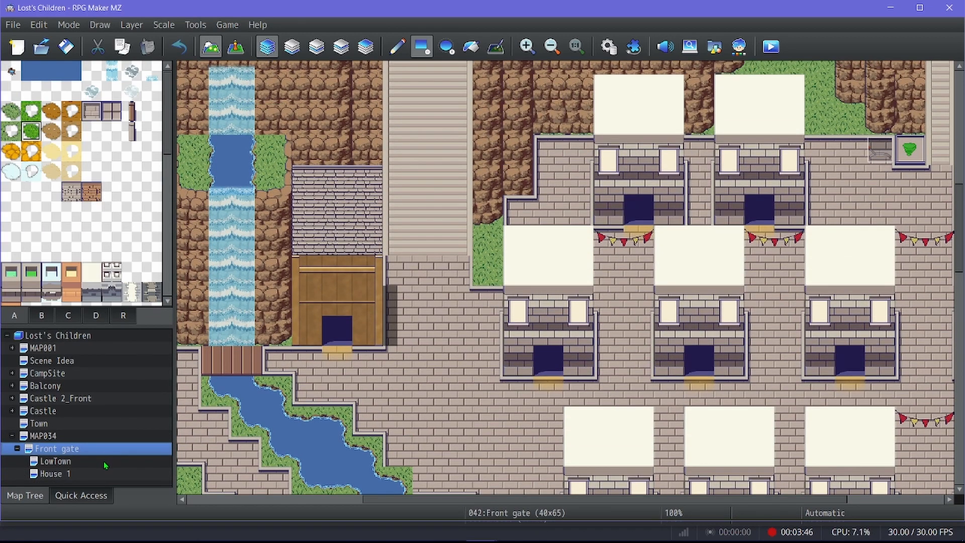
click(110, 474)
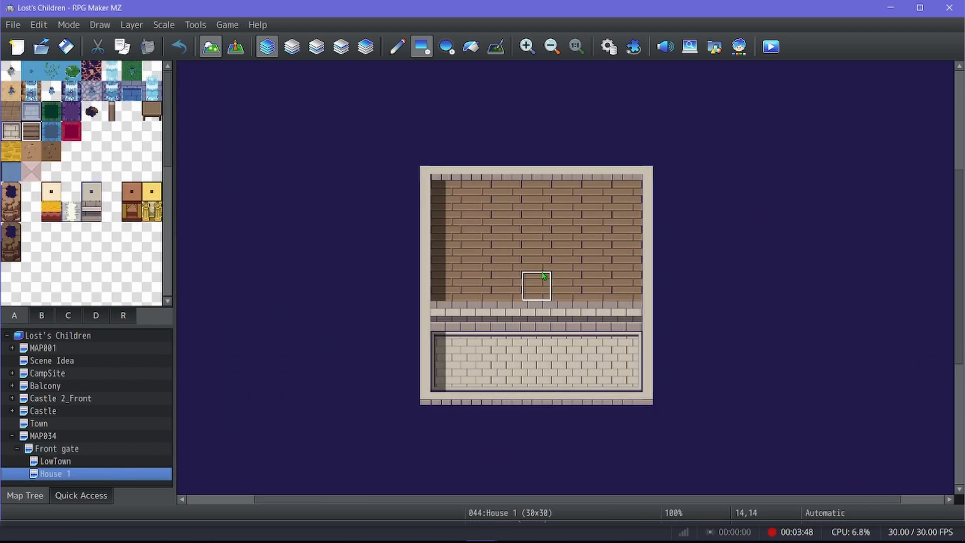
click(93, 222)
mouse_move(443, 136)
mouse_down()
mouse_move(442, 151)
mouse_move(631, 130)
mouse_move(642, 109)
mouse_up()
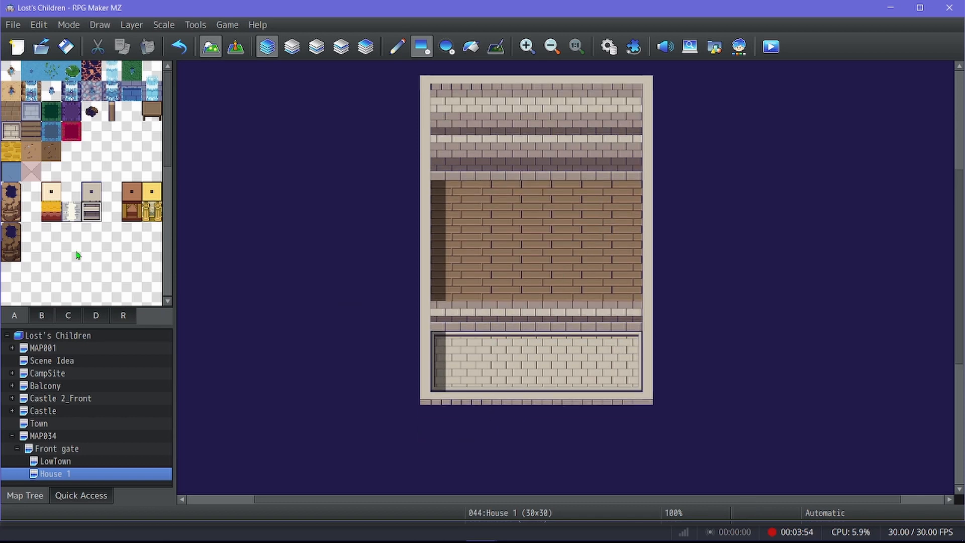
Place three-tile-wide stone stairs in the middle of the low wall between the floors and shade the stairs' left edge.
scroll(55, 284, down, 5)
scroll(57, 300, down, 2)
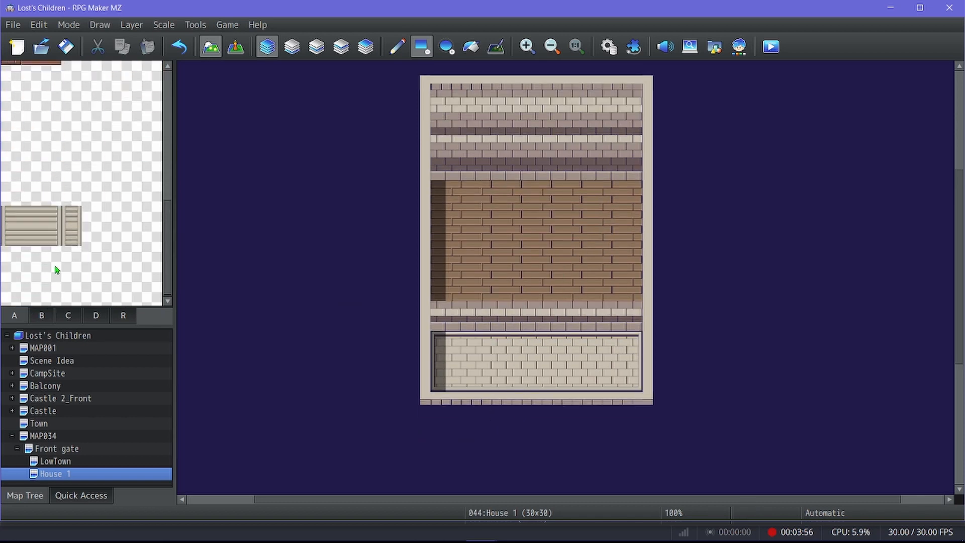
click(70, 236)
drag(11, 235, 49, 238)
click(506, 329)
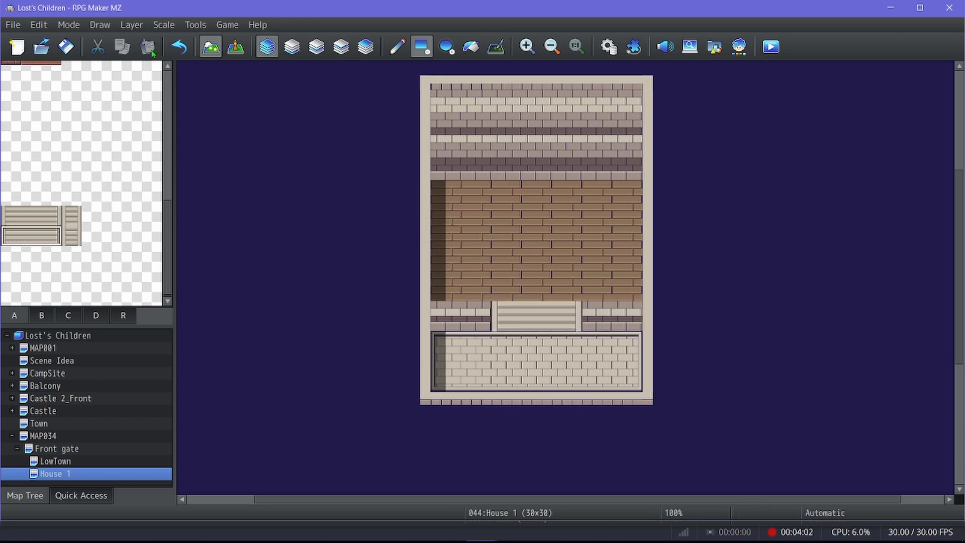
click(495, 47)
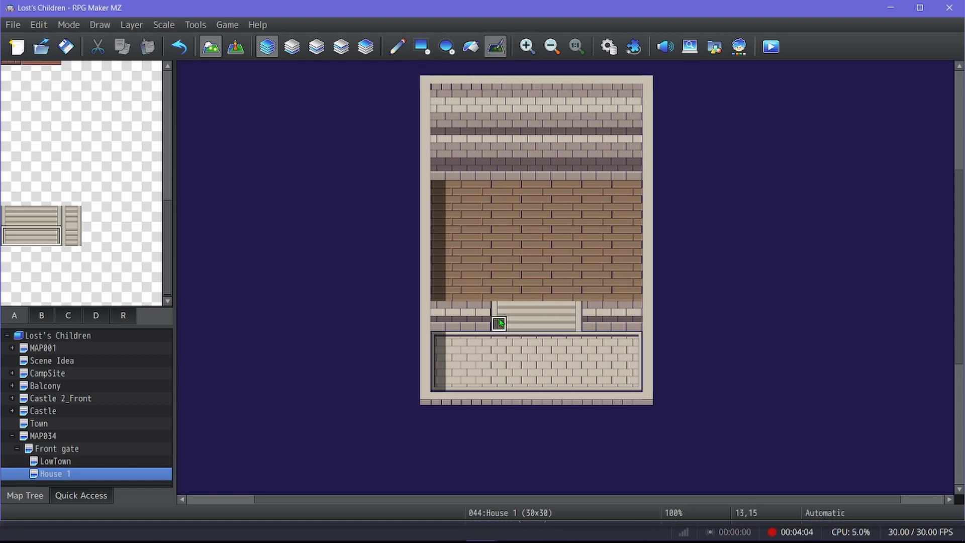
drag(499, 323, 498, 308)
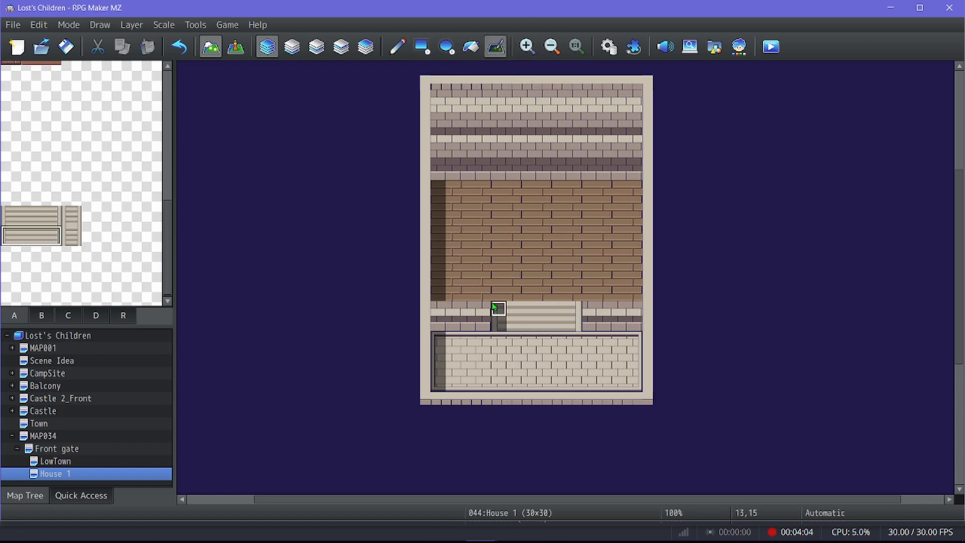
Copy the upper room's tiles and paste them higher, extending the brown floor to six tiles deep below the three-tile-high back wall.
click(42, 314)
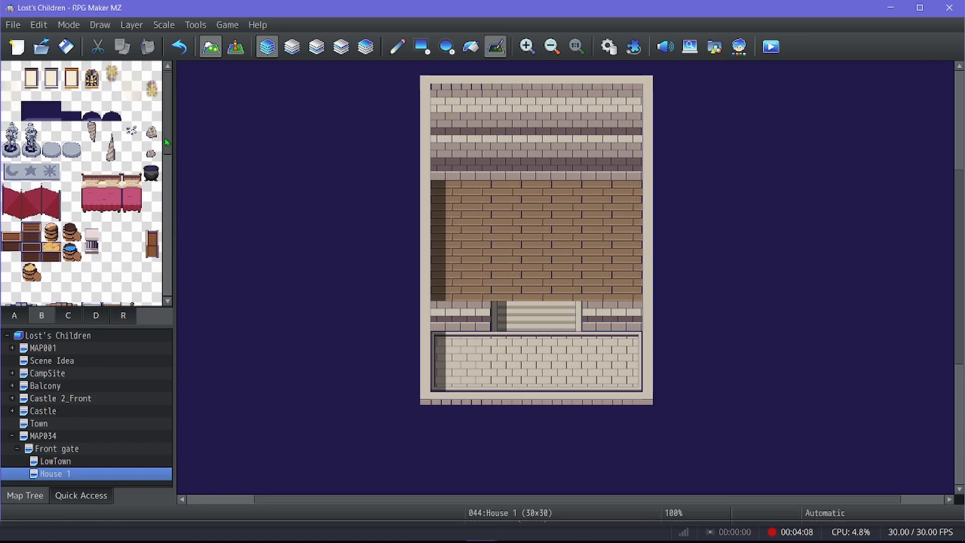
scroll(161, 151, down, 8)
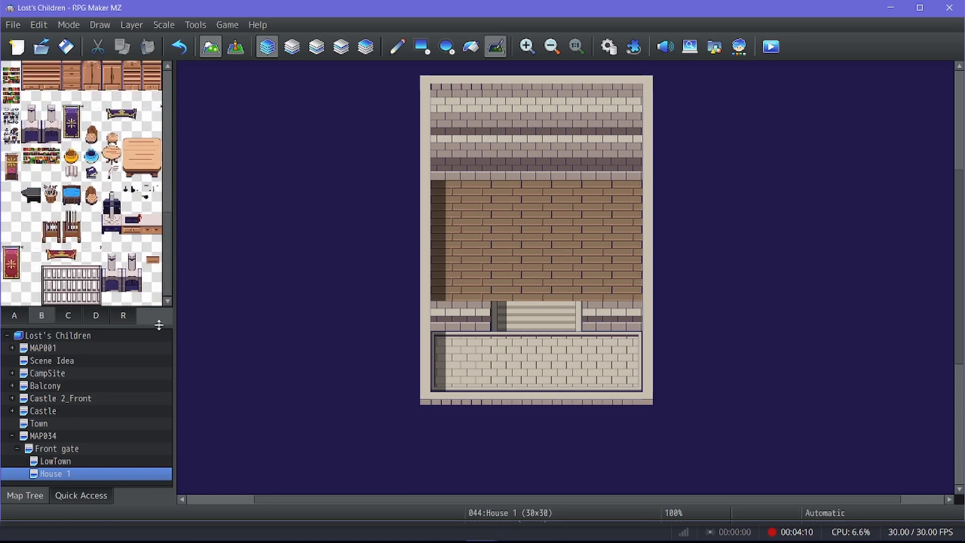
scroll(171, 218, up, 5)
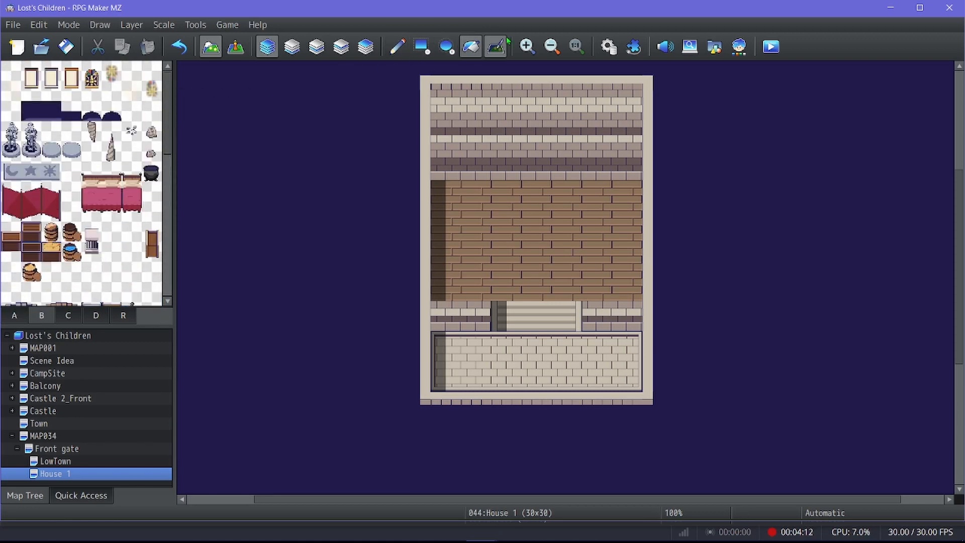
click(532, 49)
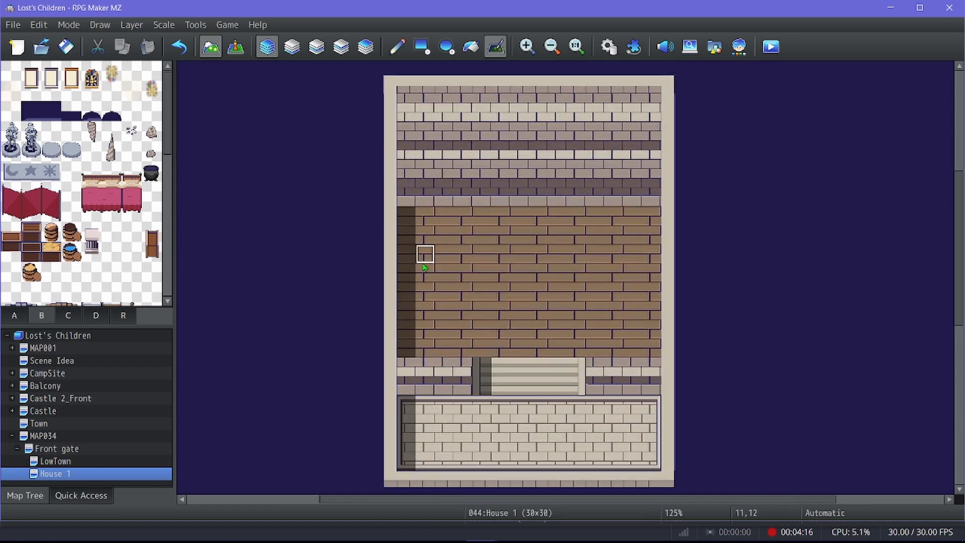
scroll(425, 261, up, 2)
click(397, 47)
scroll(425, 241, up, 2)
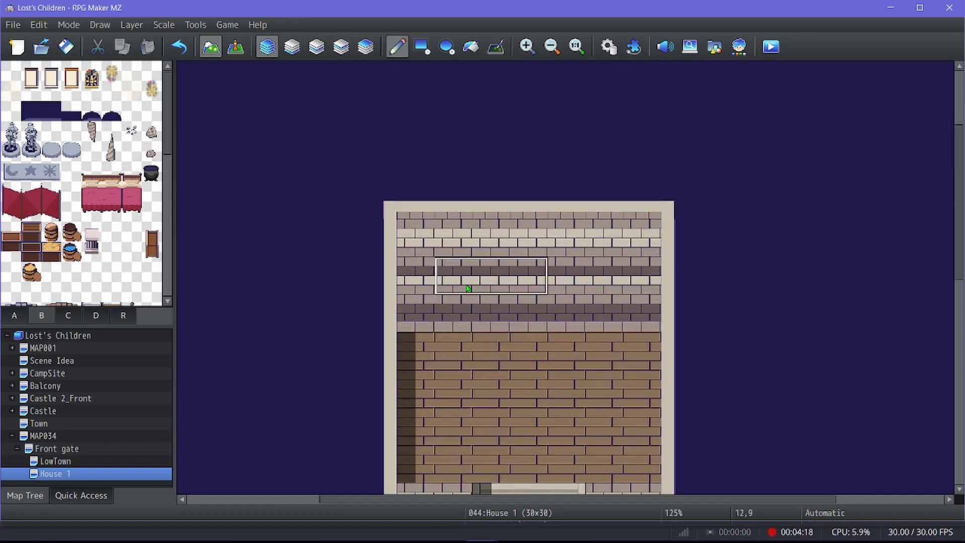
mouse_move(421, 232)
right_down()
mouse_move(623, 387)
mouse_move(637, 388)
right_up()
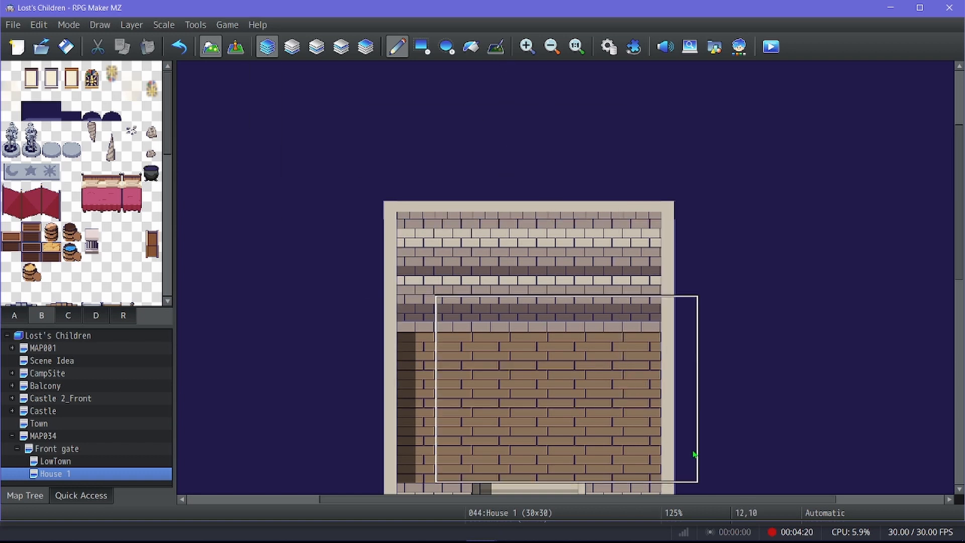
click(643, 354)
click(645, 326)
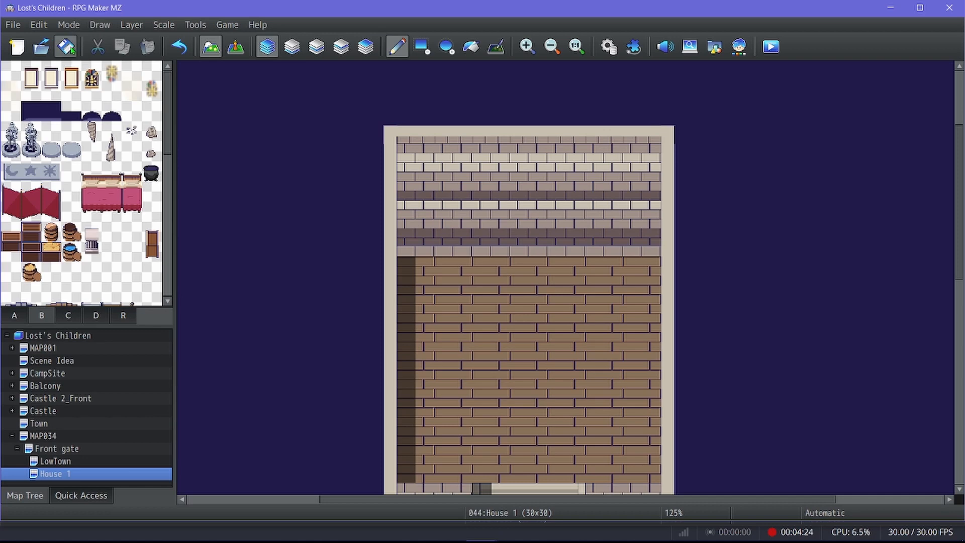
scroll(494, 449, down, 1)
scroll(494, 449, down, 3)
scroll(495, 449, up, 4)
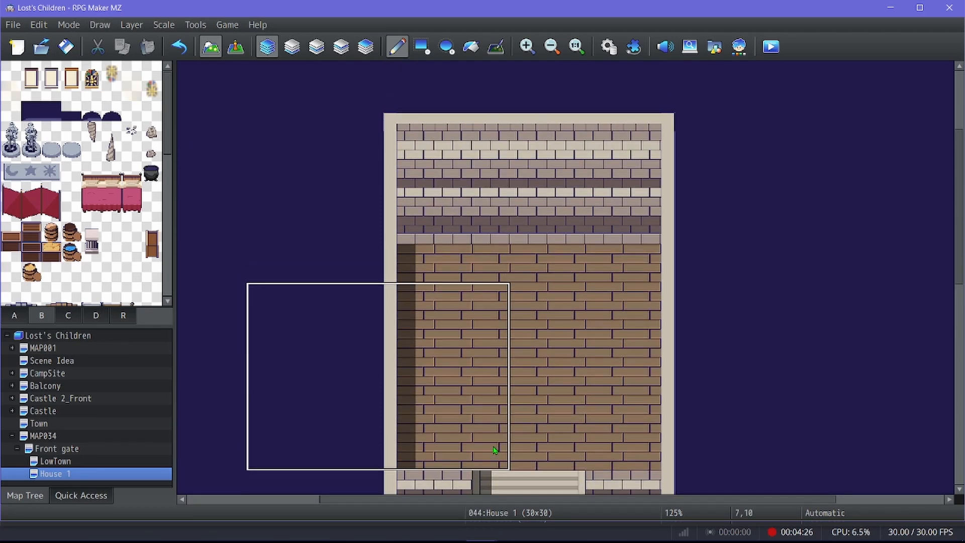
Build a two-tile-wide, three-tile-high gray stone wall in the brown floor's lower-left corner, with a one-tile ceiling strip above it.
right_click(320, 297)
right_click(515, 203)
scroll(452, 253, down, 1)
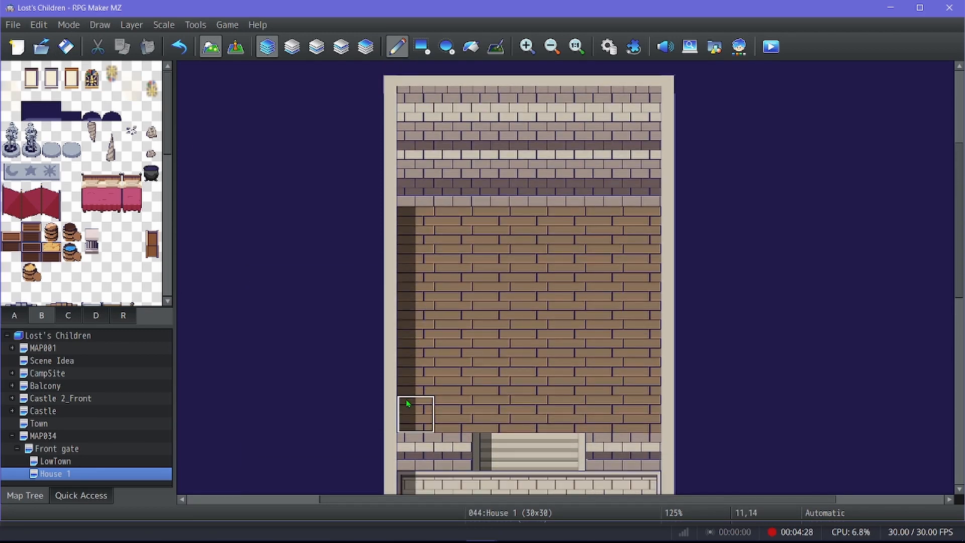
mouse_move(407, 403)
mouse_down()
mouse_move(472, 404)
mouse_move(474, 371)
mouse_move(439, 372)
mouse_move(411, 329)
mouse_up()
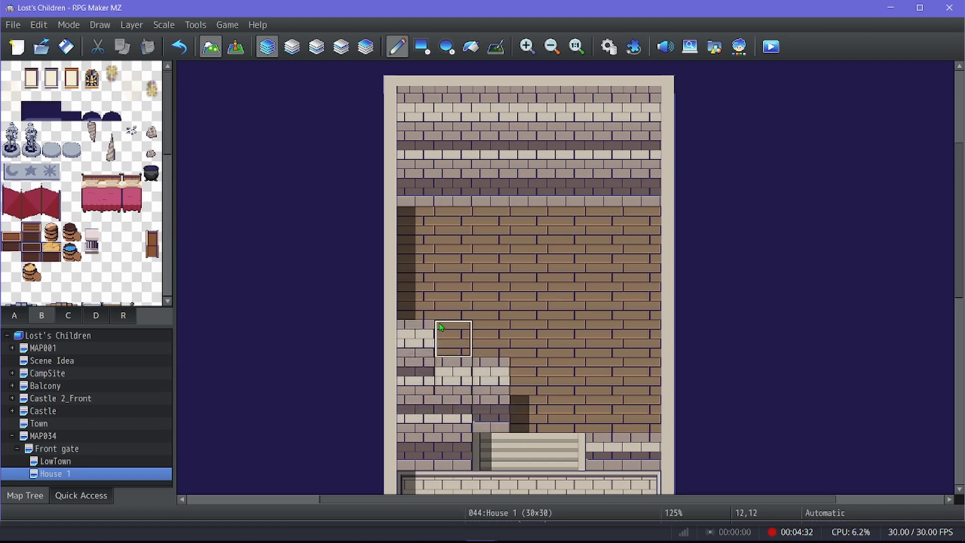
click(452, 340)
click(484, 336)
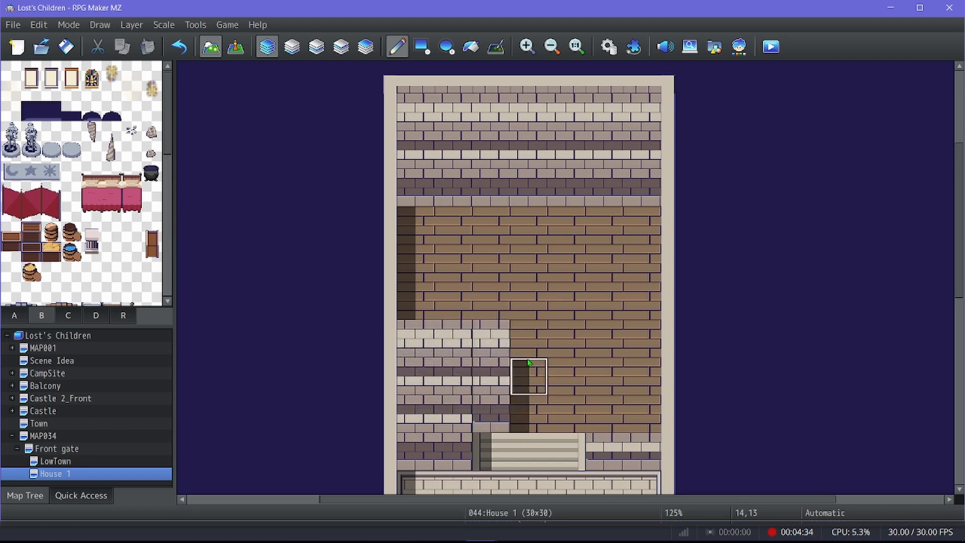
right_click(527, 360)
mouse_move(502, 408)
mouse_down()
mouse_move(495, 409)
mouse_move(496, 341)
mouse_up()
drag(375, 301, 483, 301)
scroll(481, 301, up, 1)
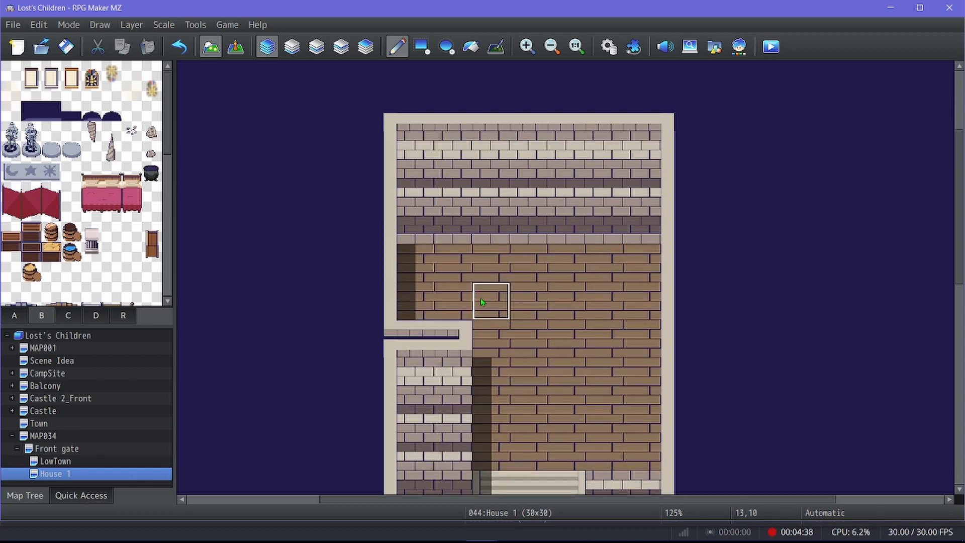
Add a one-tile-wide partition at the back wall's second column and place a single red bed to its left.
click(456, 150)
click(454, 262)
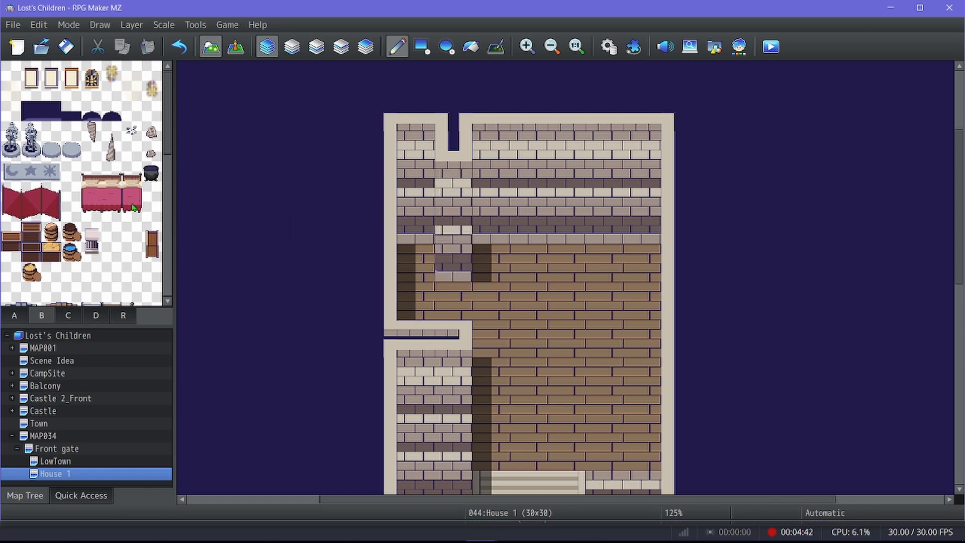
drag(133, 179, 133, 211)
click(413, 236)
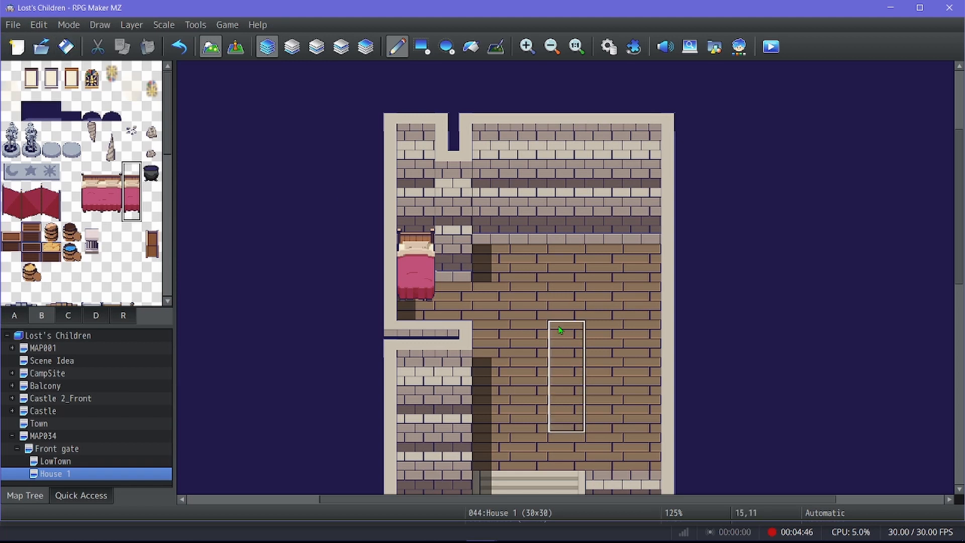
Move the back wall partition one tile to the right, restoring the wall and brown floor beside the bed.
scroll(560, 330, down, 1)
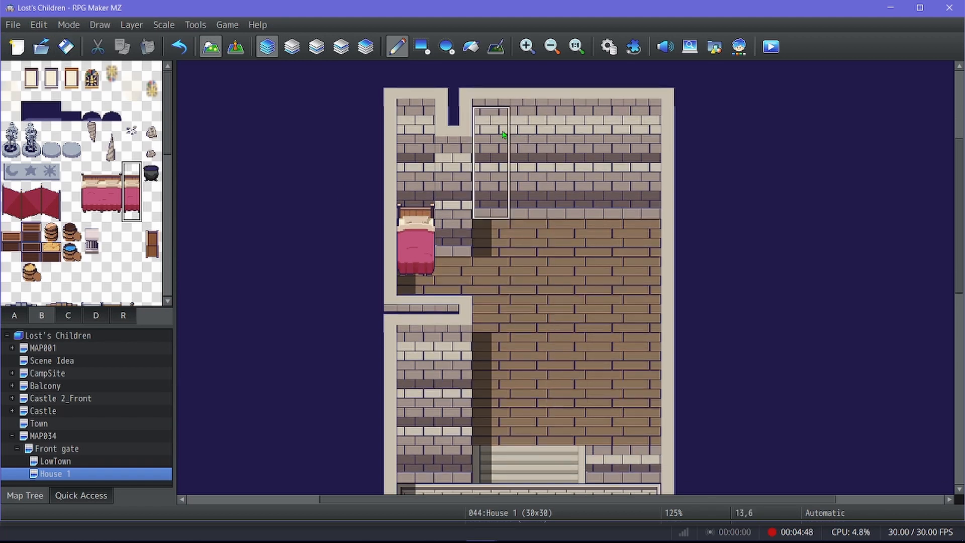
right_click(472, 132)
drag(485, 100, 481, 132)
right_click(483, 191)
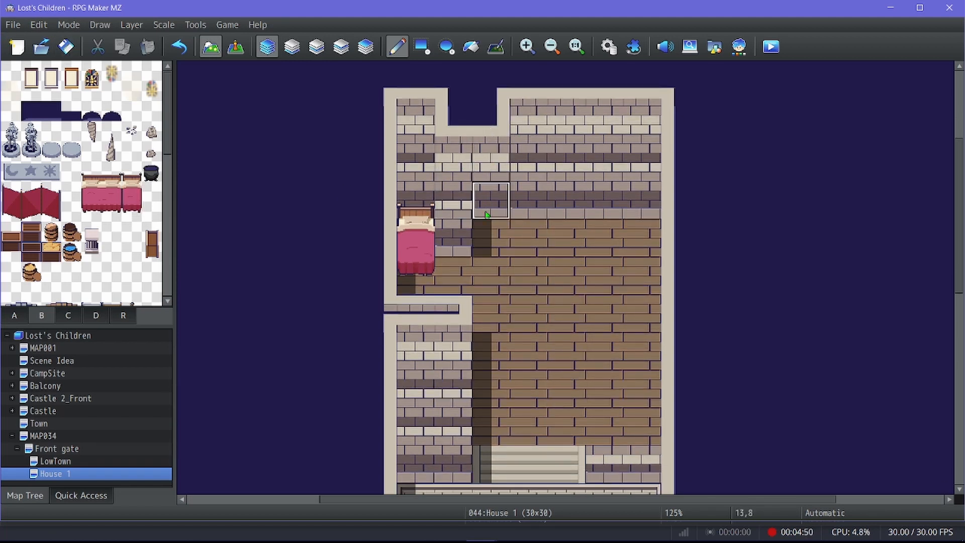
click(489, 240)
right_click(452, 260)
click(452, 238)
click(453, 123)
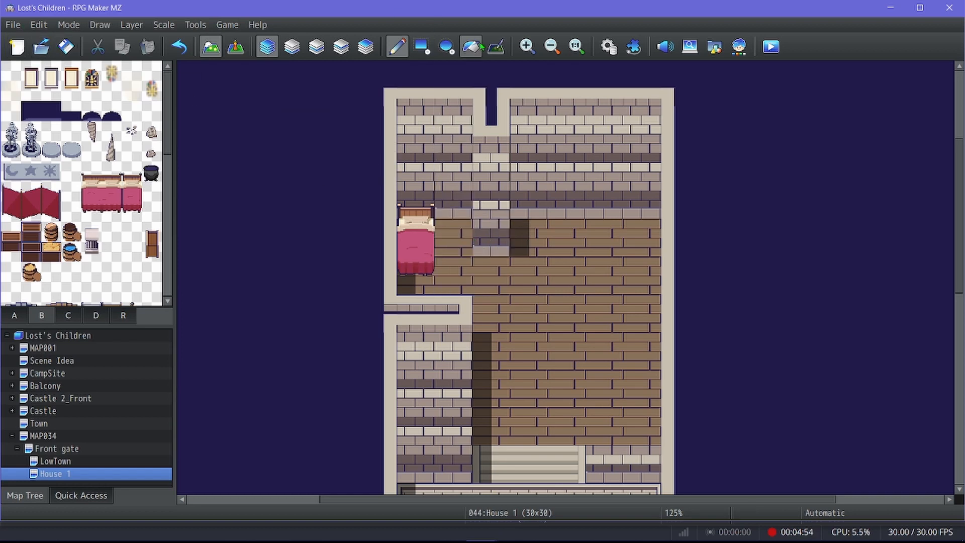
Place a two-tile-high wooden shelf between the red bed and the partition.
click(526, 46)
scroll(799, 352, up, 2)
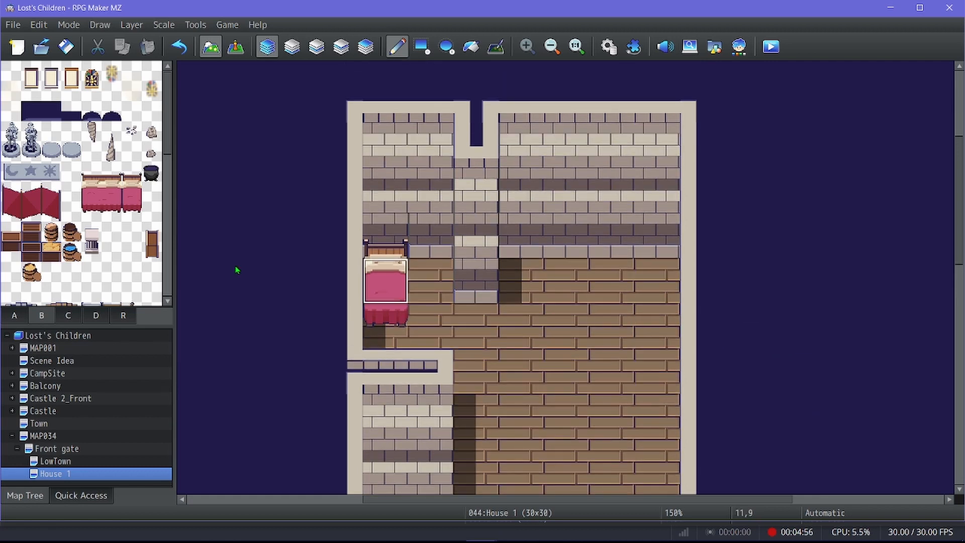
scroll(61, 282, down, 4)
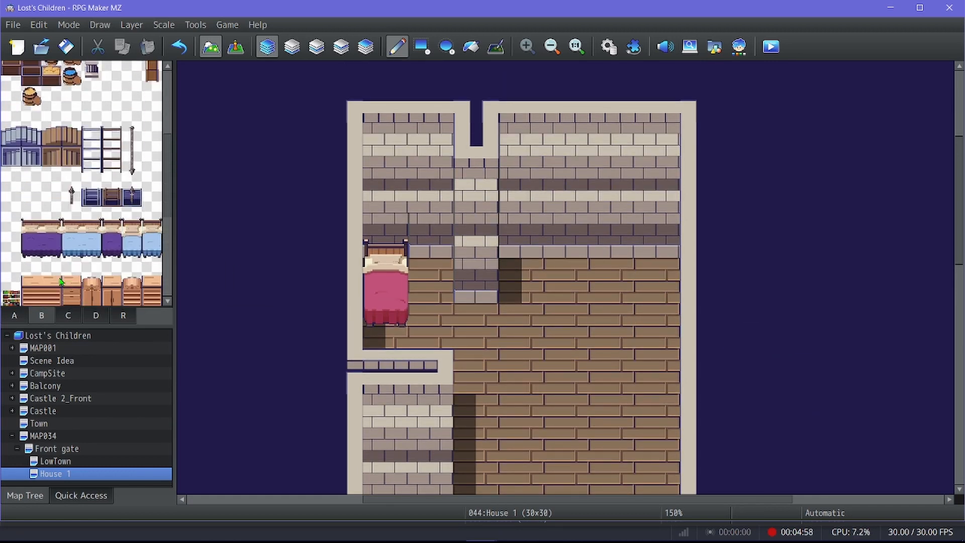
scroll(62, 282, up, 6)
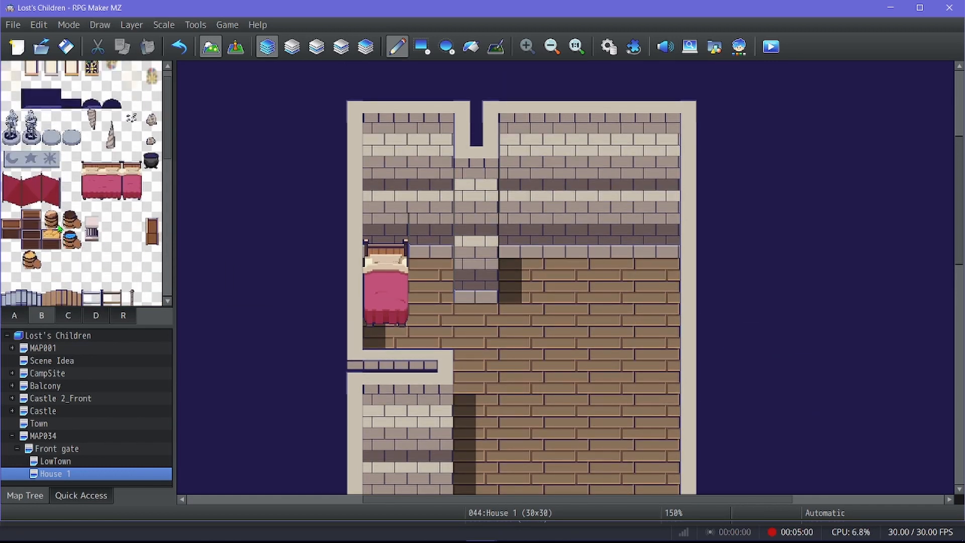
drag(17, 238, 14, 219)
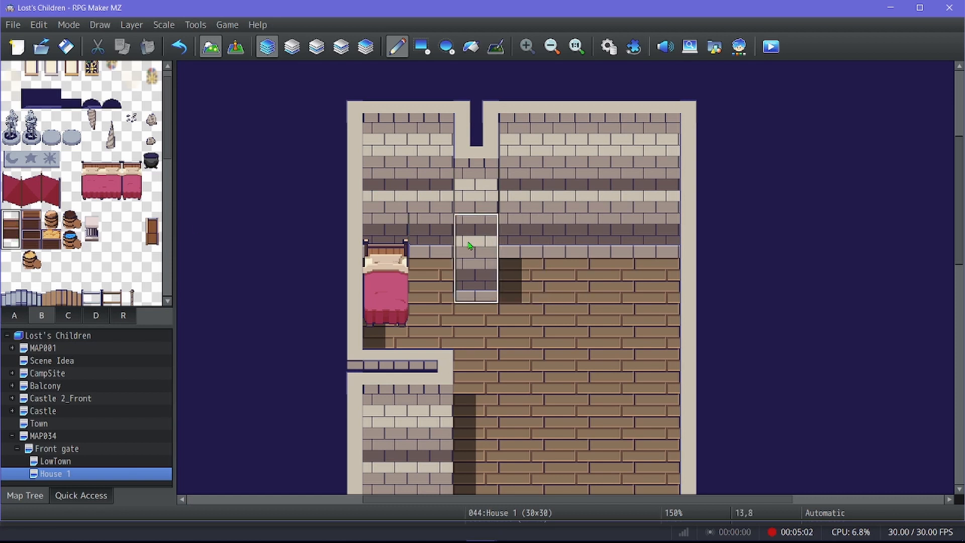
click(418, 235)
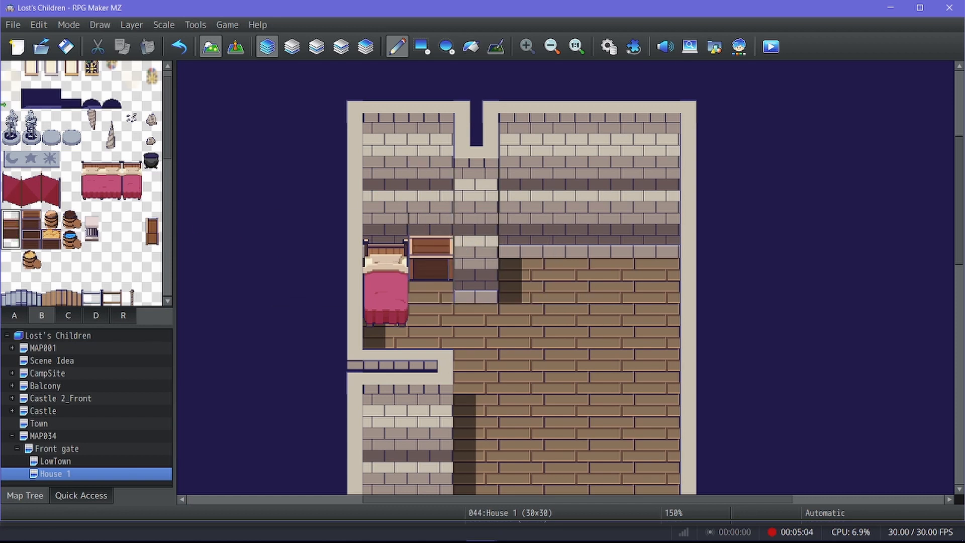
Place a light window on the back wall above the wooden shelf.
scroll(74, 154, up, 1)
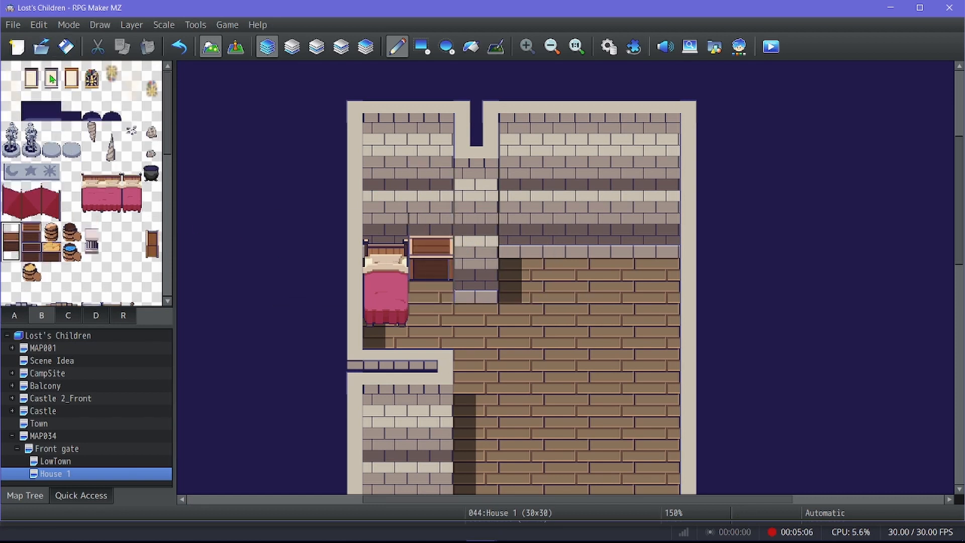
drag(51, 76, 50, 91)
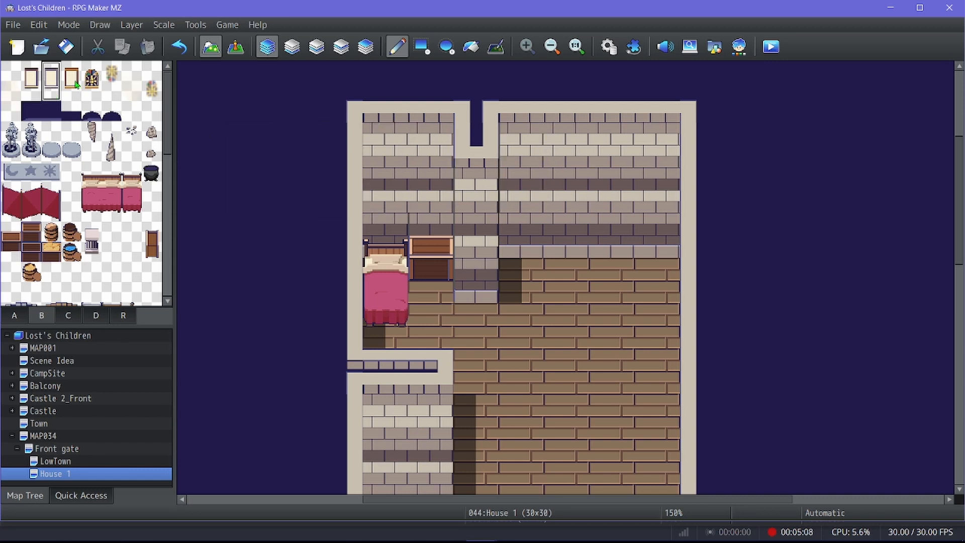
click(420, 201)
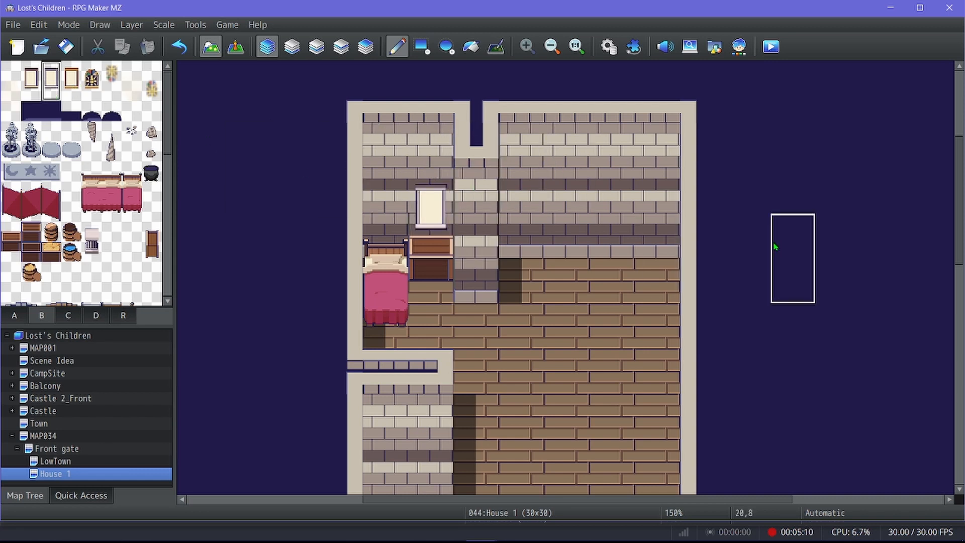
click(534, 181)
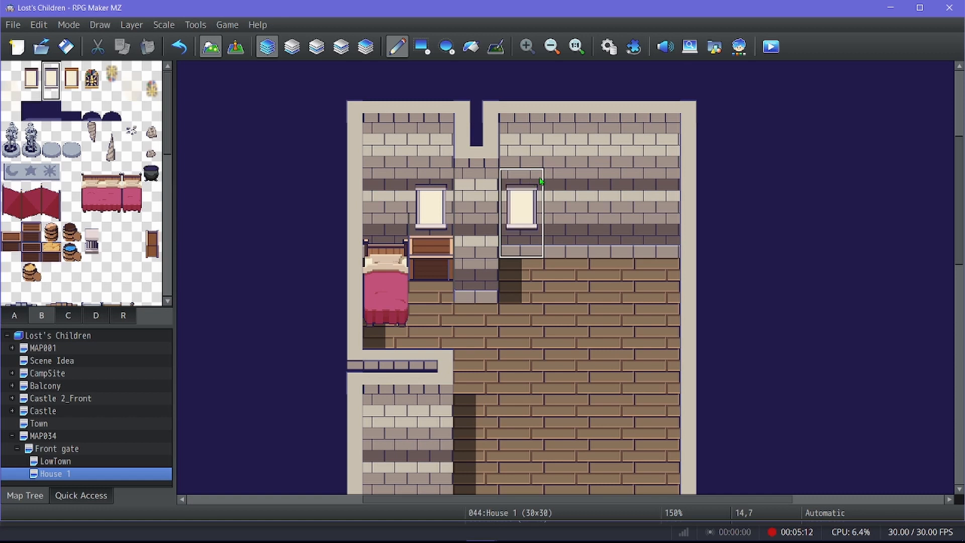
click(179, 47)
click(551, 191)
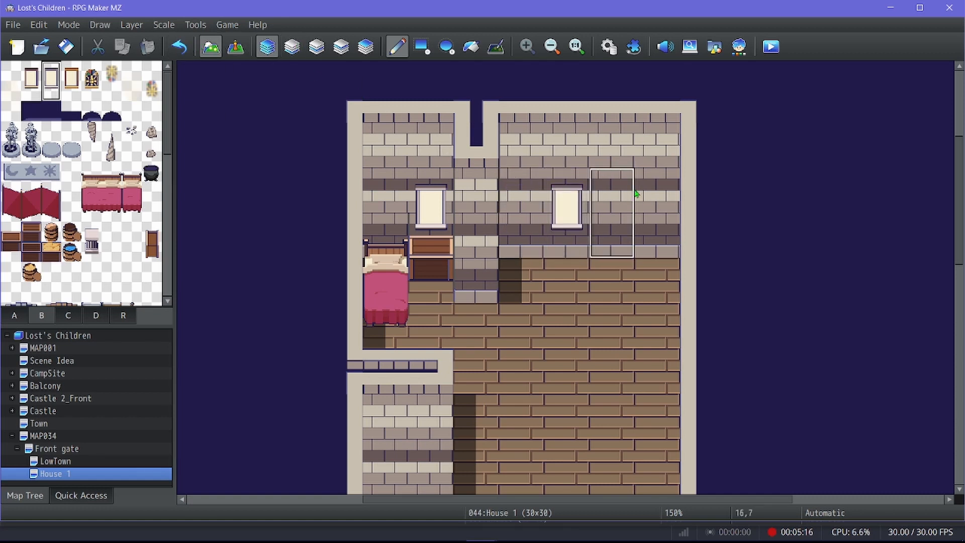
click(179, 47)
Place matching windows at both ends of the back wall section right of the partition and save the project.
click(520, 201)
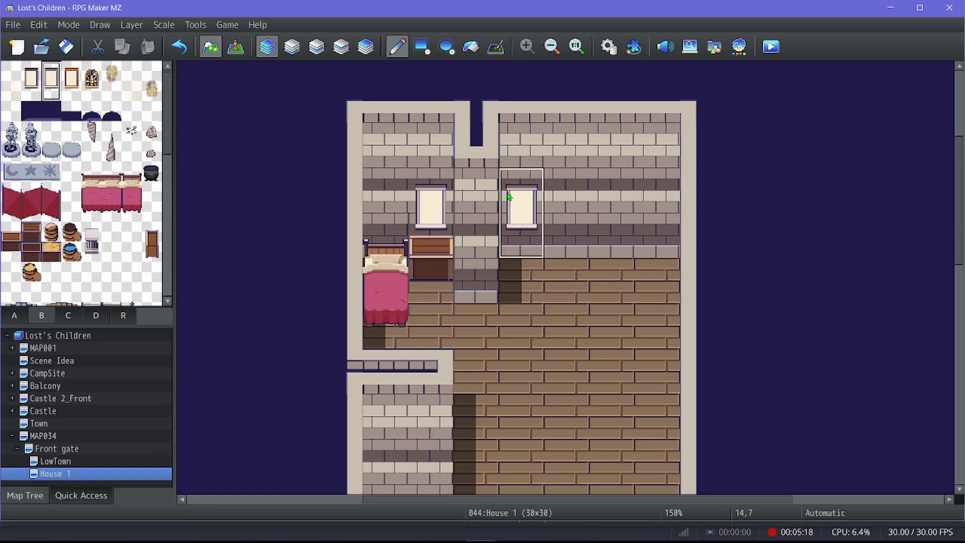
click(651, 193)
click(66, 46)
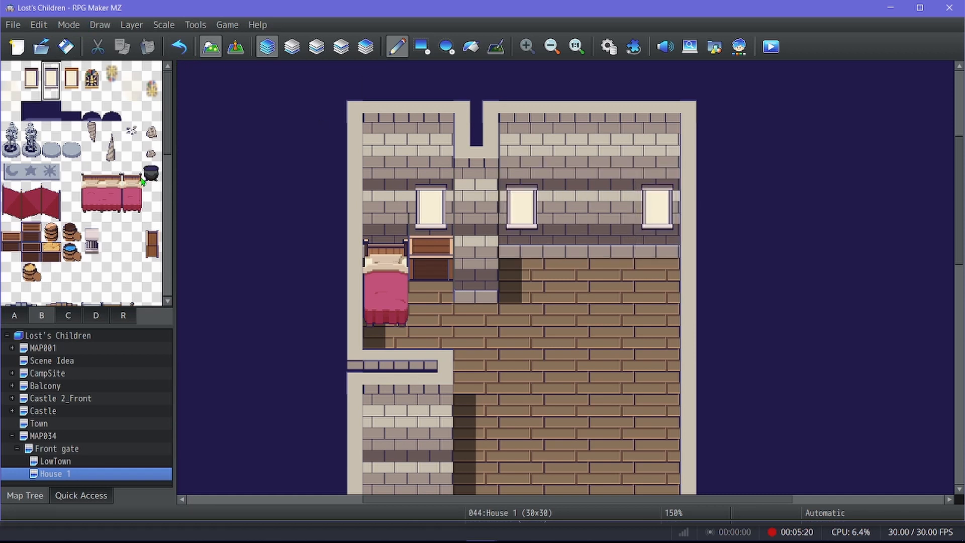
Place a two-tile-wide kitchen counter with a sink against the back wall in the room's upper-right corner.
scroll(142, 181, down, 1)
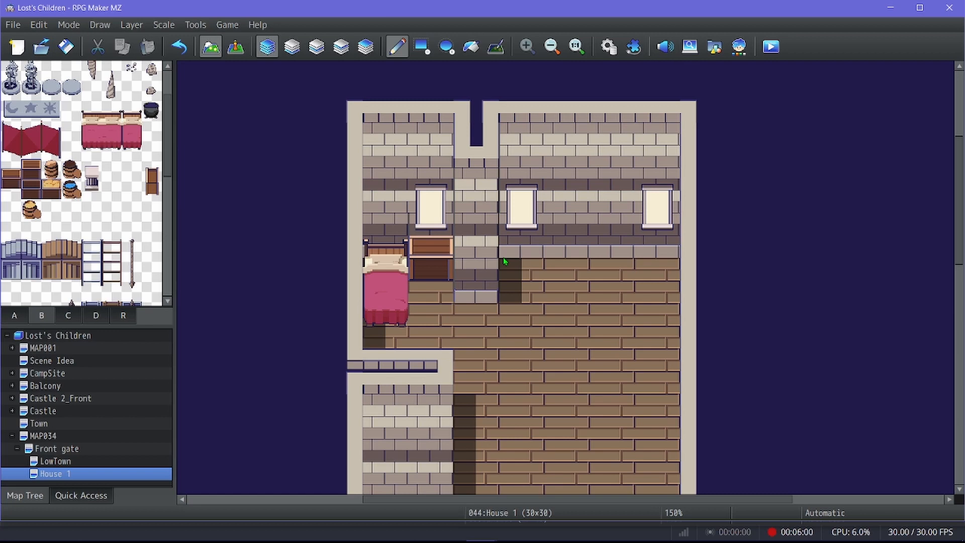
scroll(135, 239, down, 5)
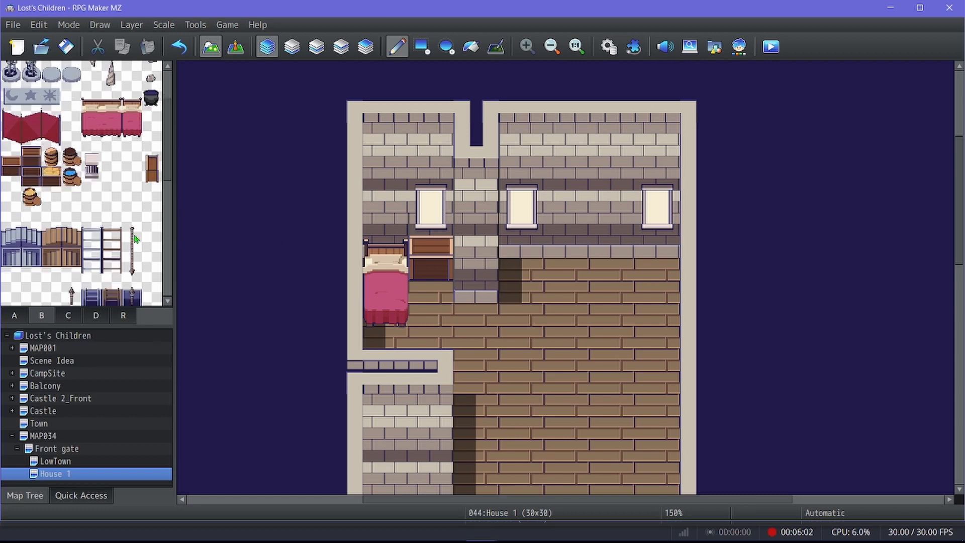
scroll(135, 239, down, 3)
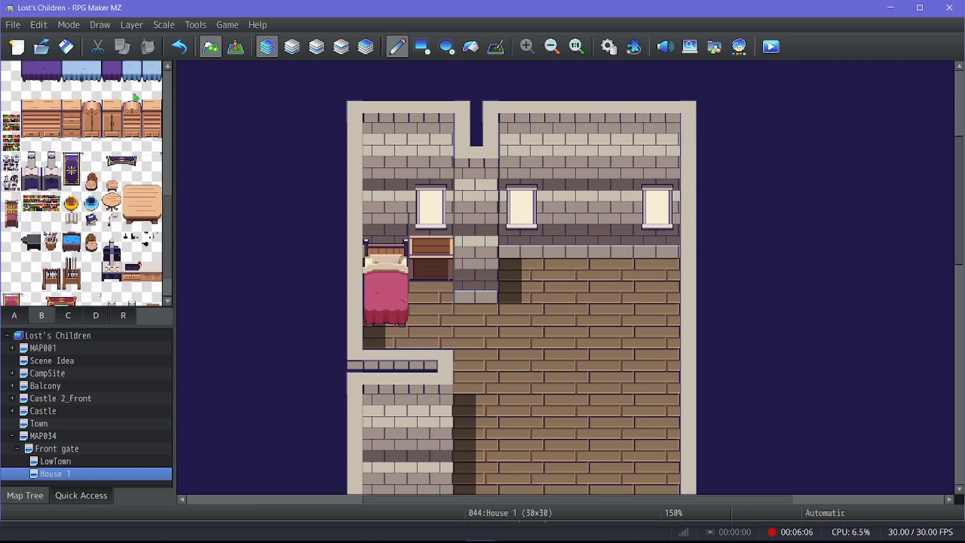
scroll(71, 157, down, 2)
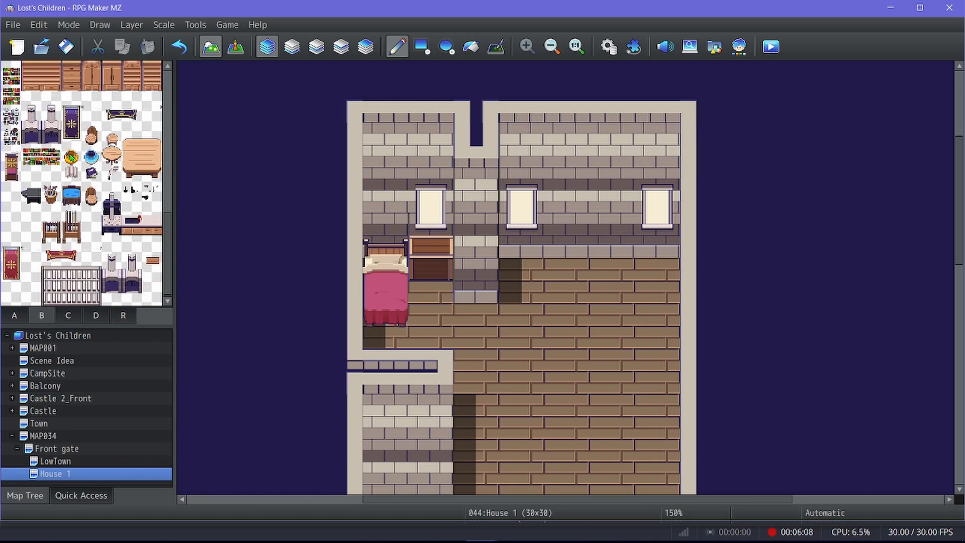
scroll(101, 191, up, 3)
scroll(116, 211, down, 3)
drag(126, 211, 169, 230)
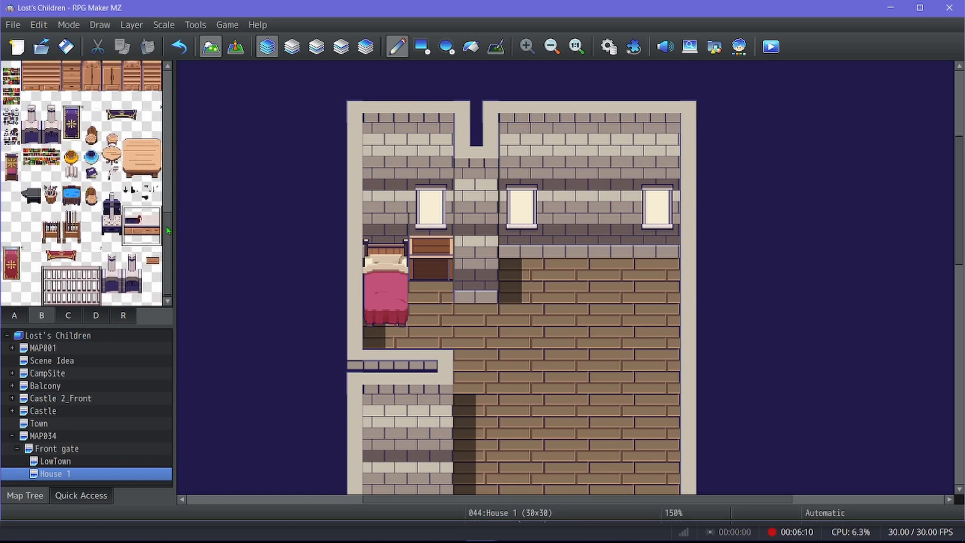
click(609, 251)
Place a stove with its hood against the back wall beside the sink counter, with a plain counter section filling the gap to the partition.
drag(113, 203, 115, 238)
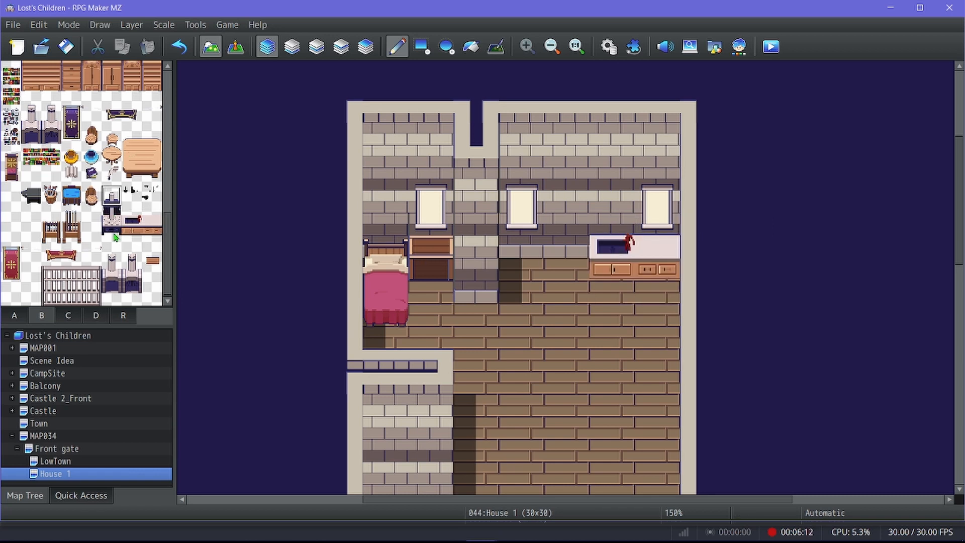
click(557, 196)
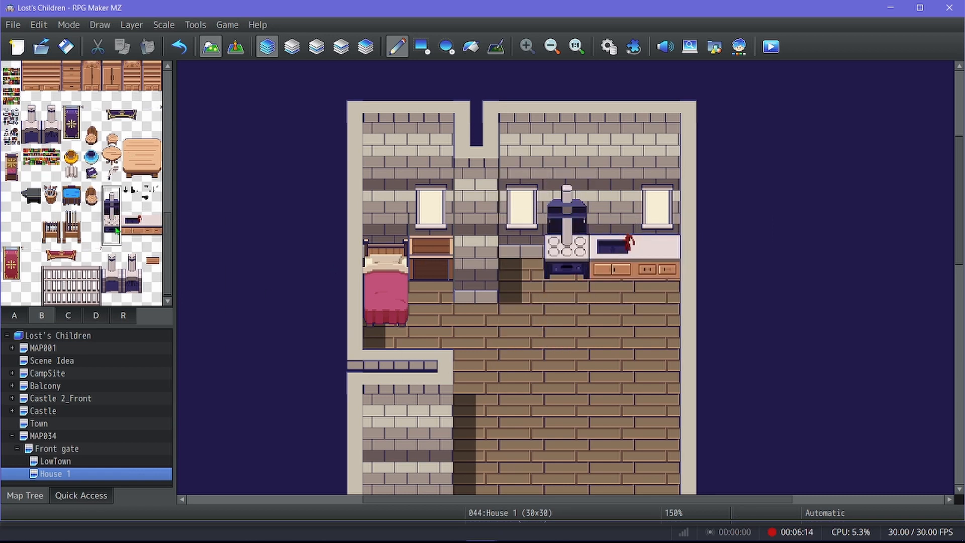
drag(150, 210, 152, 240)
click(512, 246)
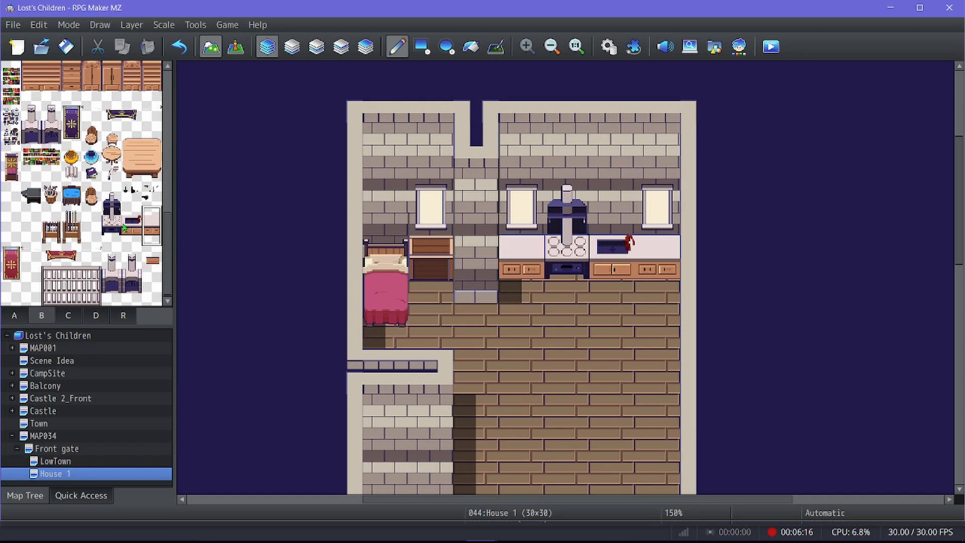
click(132, 195)
click(566, 221)
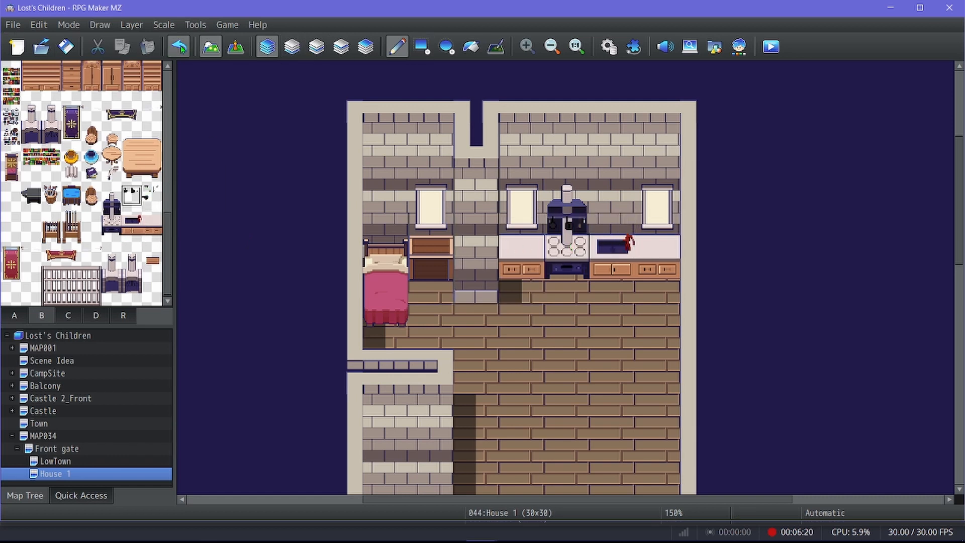
key(ctrl+z)
Place the tile with a small pan and hanging utensil on the stove's burners and hood.
click(150, 193)
click(556, 242)
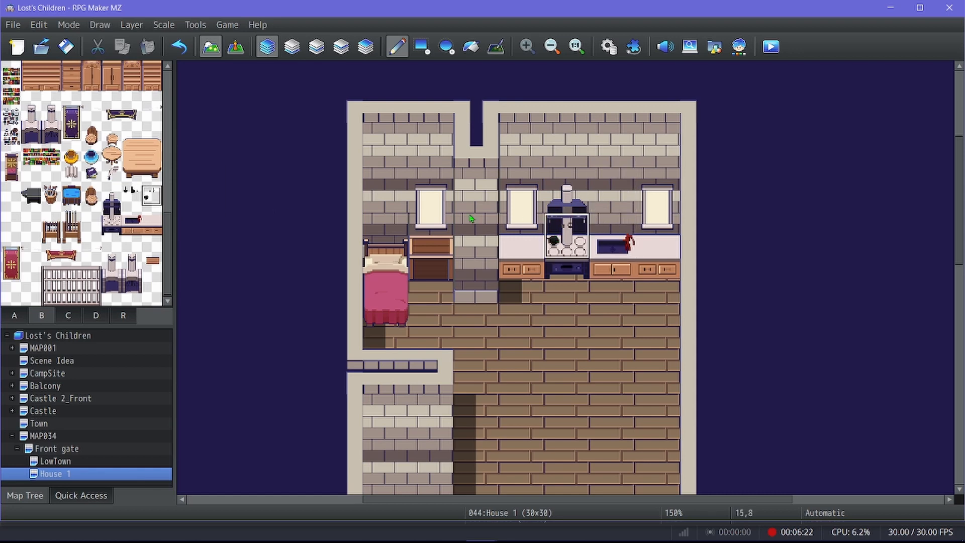
Place the large two-tile-wide wooden table on the floor in front of the sink counter, against the right wall.
scroll(599, 310, down, 4)
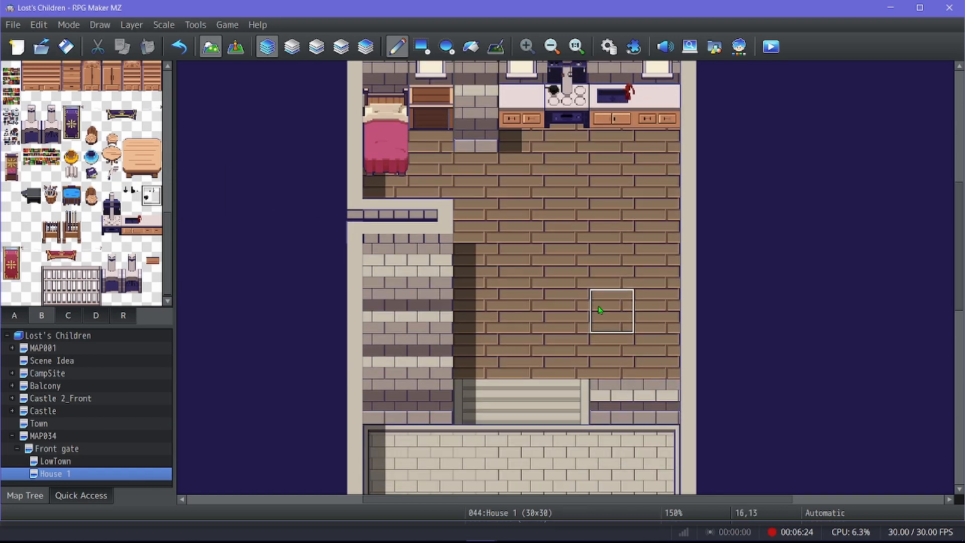
scroll(599, 310, up, 2)
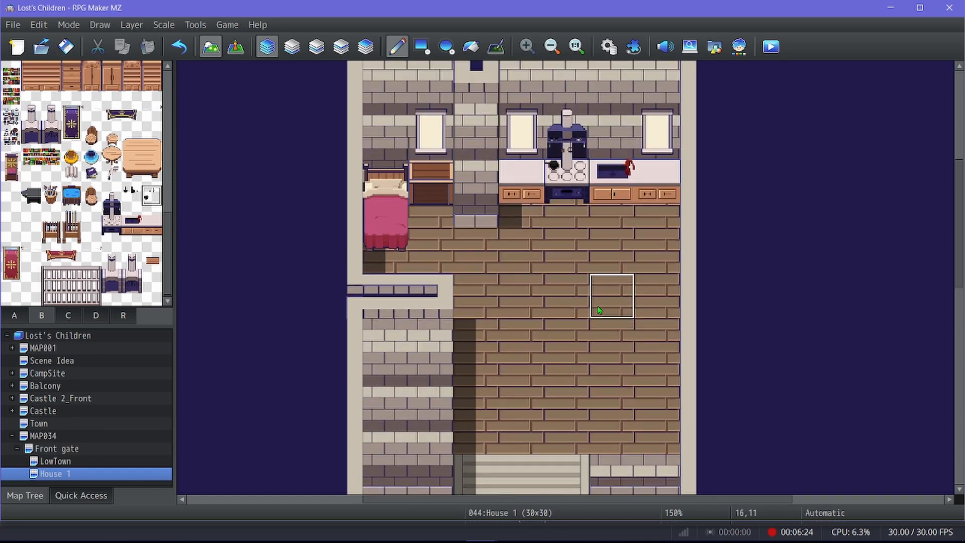
click(134, 156)
drag(131, 135, 152, 173)
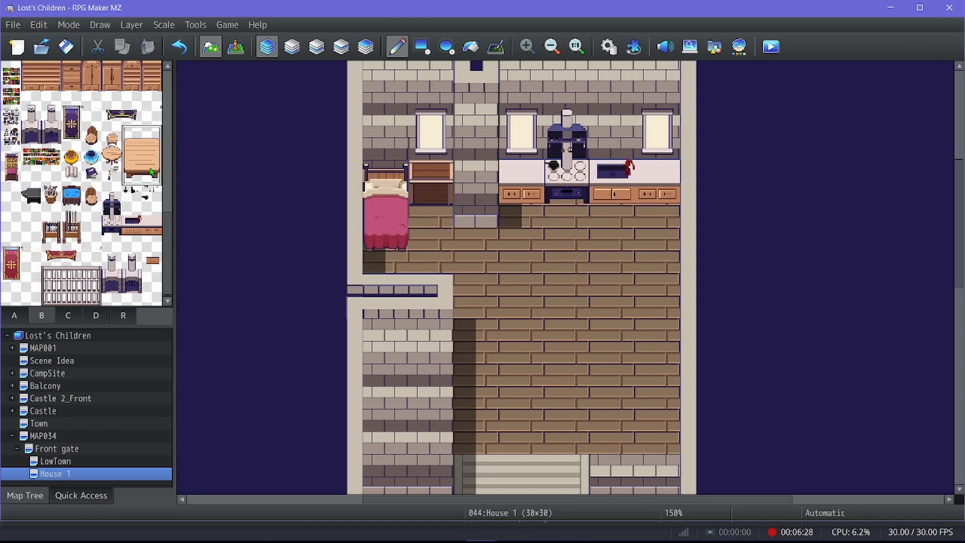
click(602, 224)
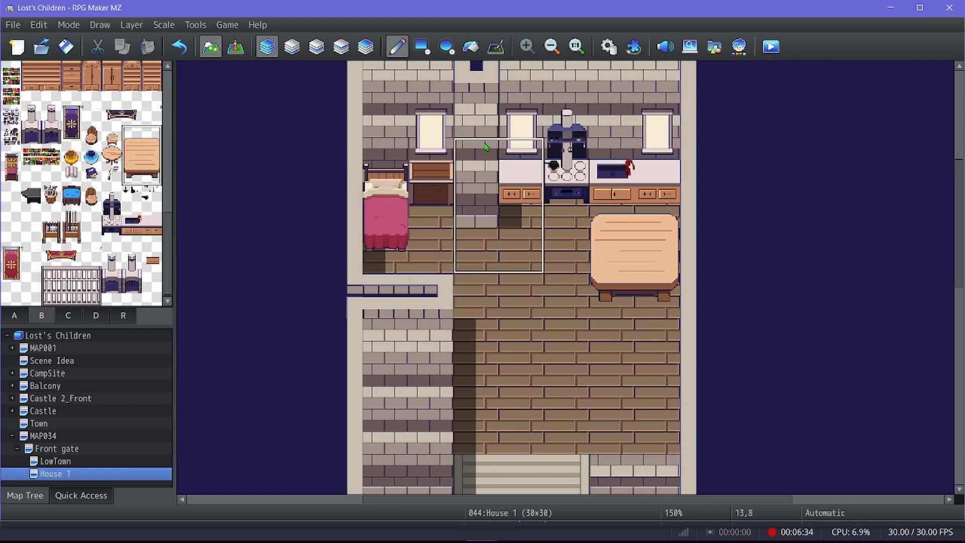
Place three round wooden stools around the table, two along its front edge and one on its left side.
click(109, 142)
click(613, 303)
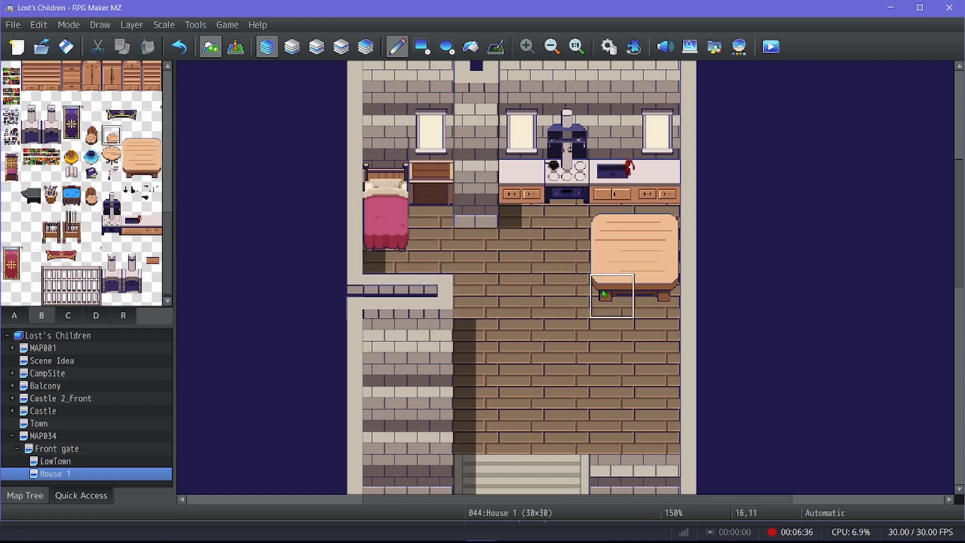
click(659, 303)
click(569, 261)
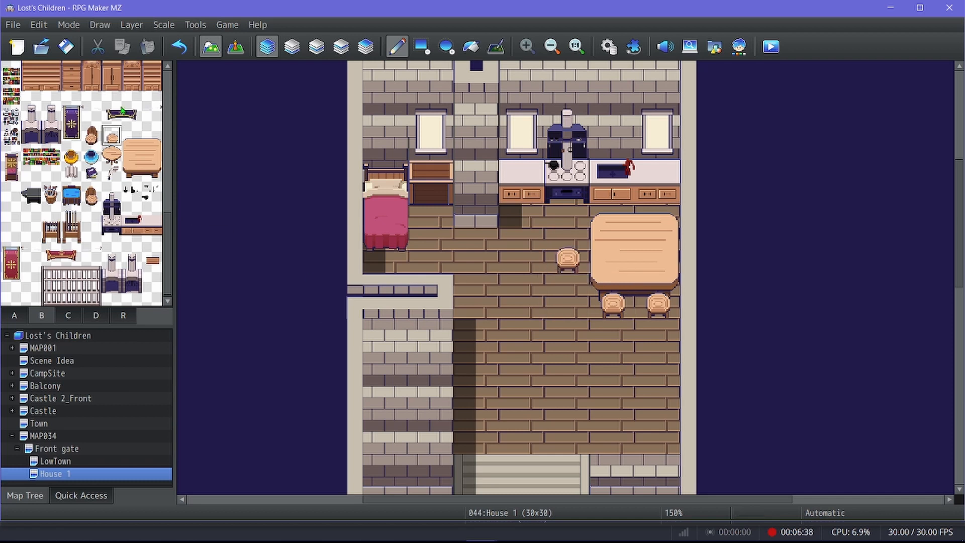
Place the two-tile-wide open-shelved wooden cabinet directly in front of the table on Layer 2, then restore automatic layer selection.
scroll(62, 189, up, 1)
drag(34, 97, 58, 125)
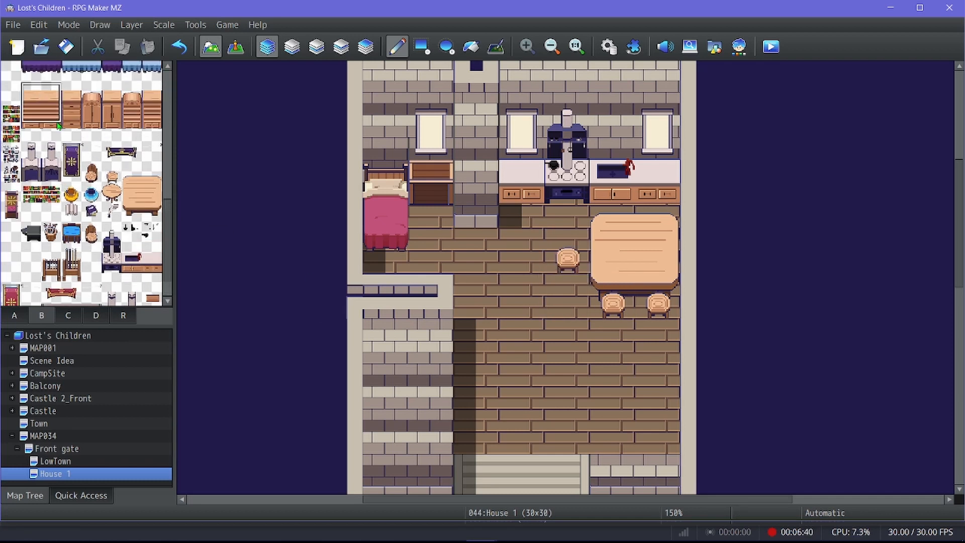
drag(25, 89, 57, 139)
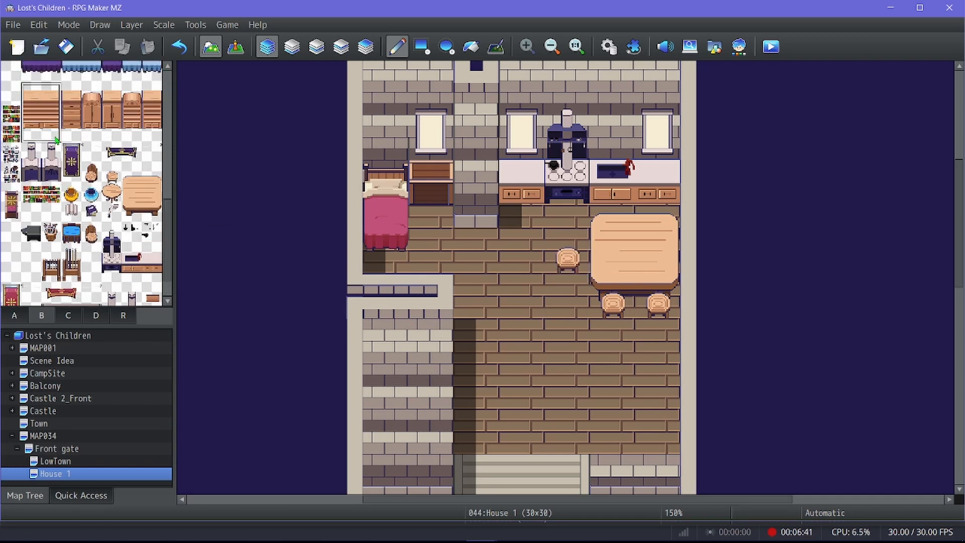
click(605, 315)
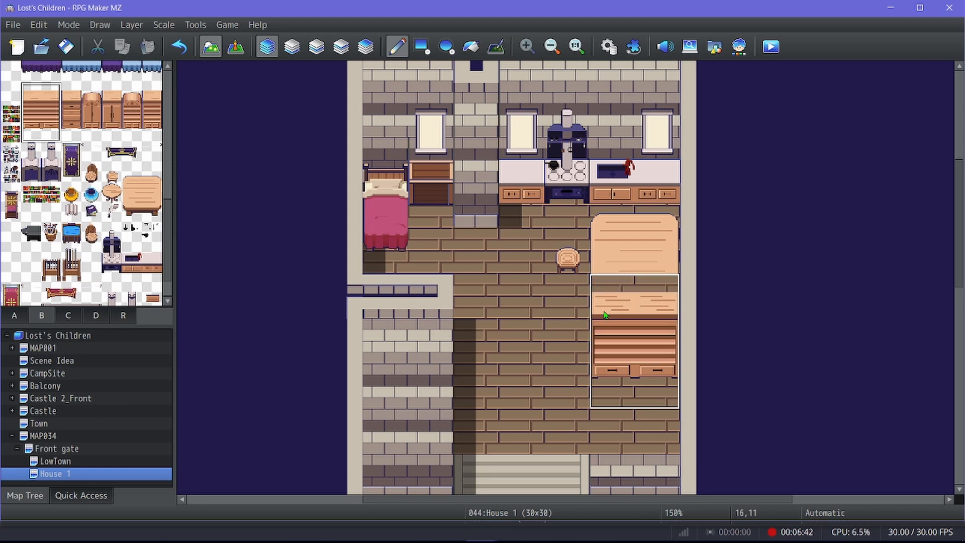
click(180, 46)
click(366, 46)
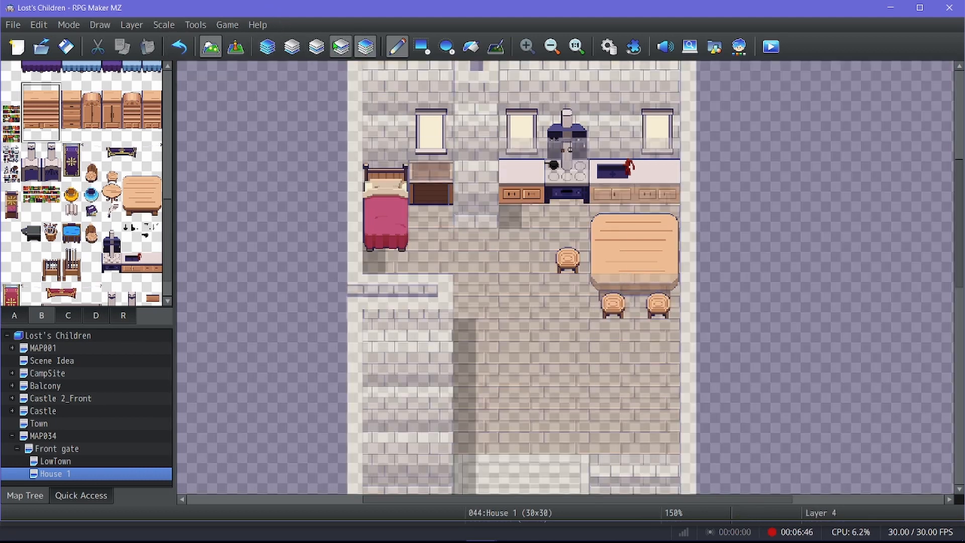
click(340, 47)
click(316, 47)
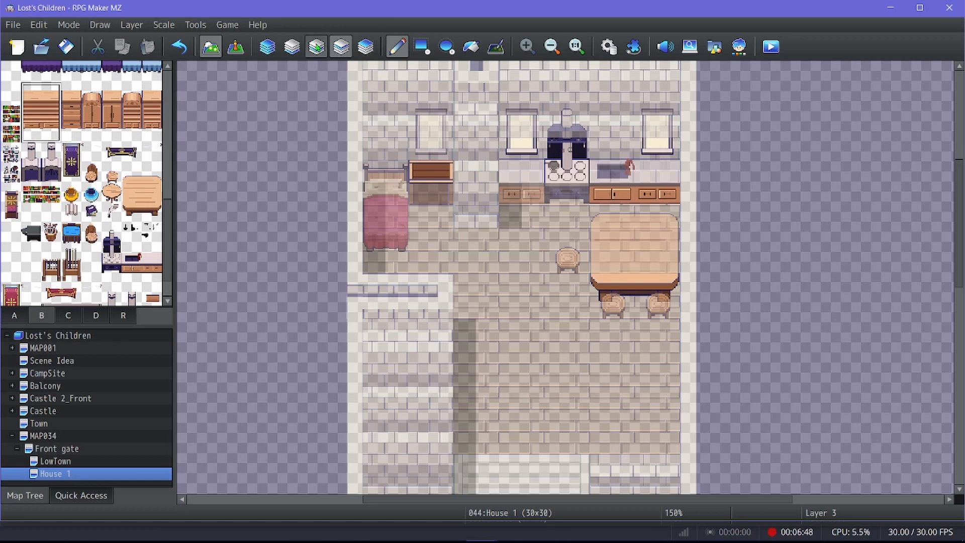
click(607, 281)
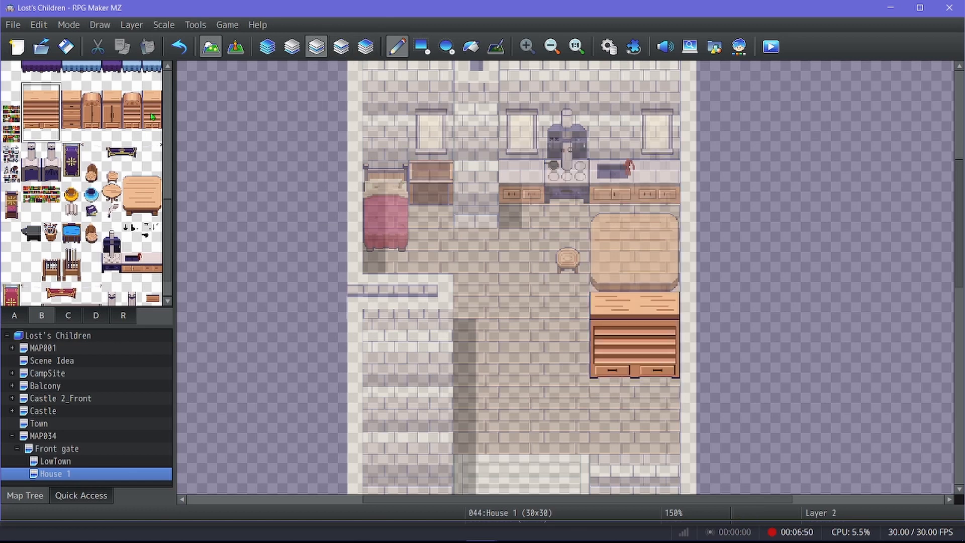
click(267, 47)
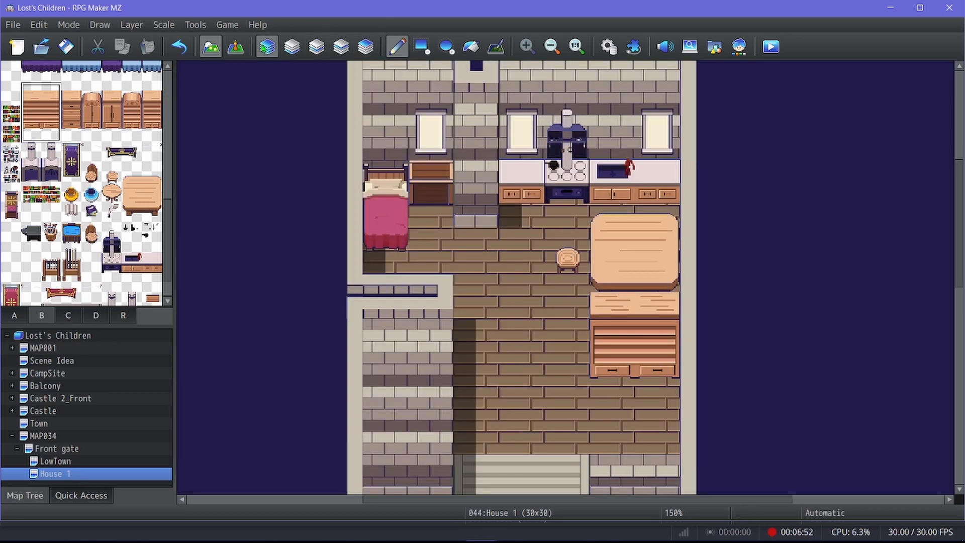
Fill both halves of the wooden cabinet's shelves with dishes and bottles.
click(15, 167)
click(610, 343)
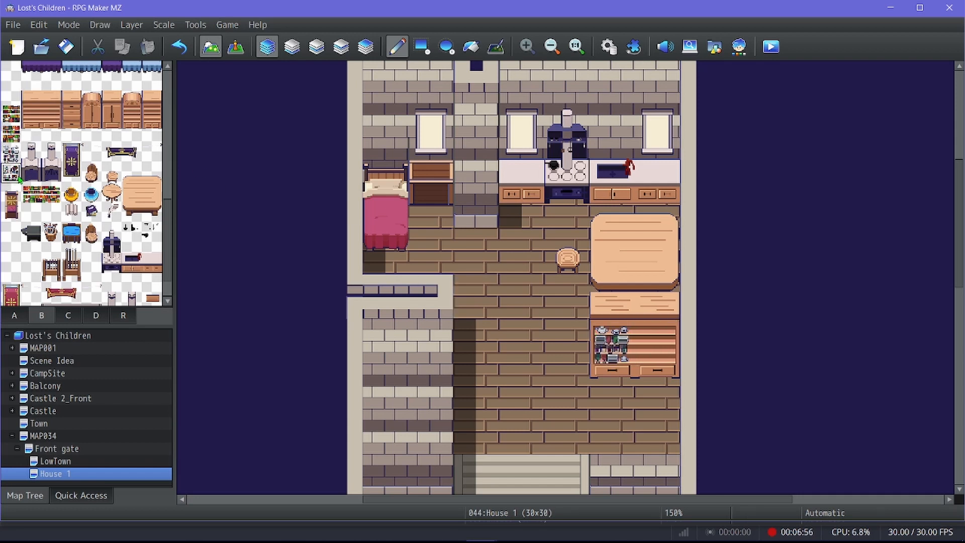
click(657, 343)
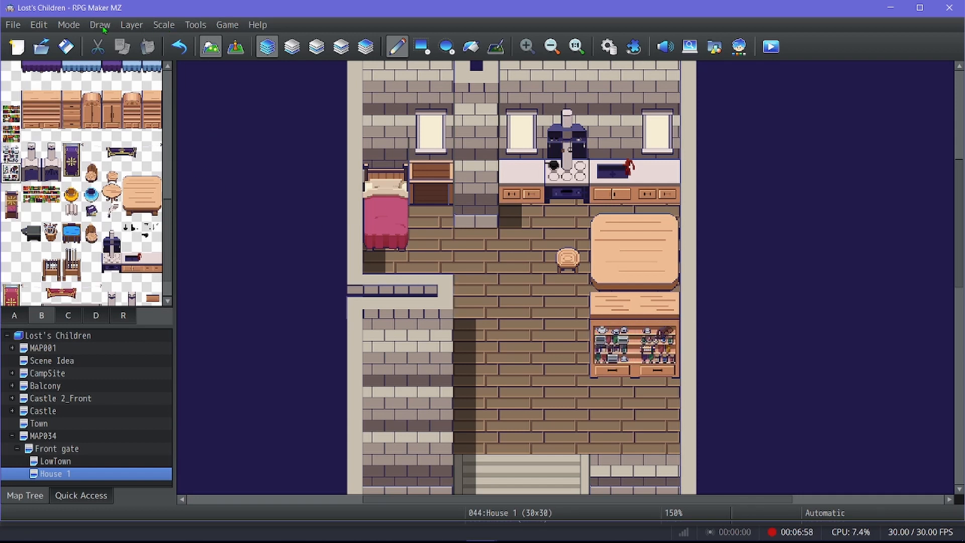
Hang tall red banners on the back wall above the kitchen counter and above the bed, and save the project.
scroll(79, 231, down, 2)
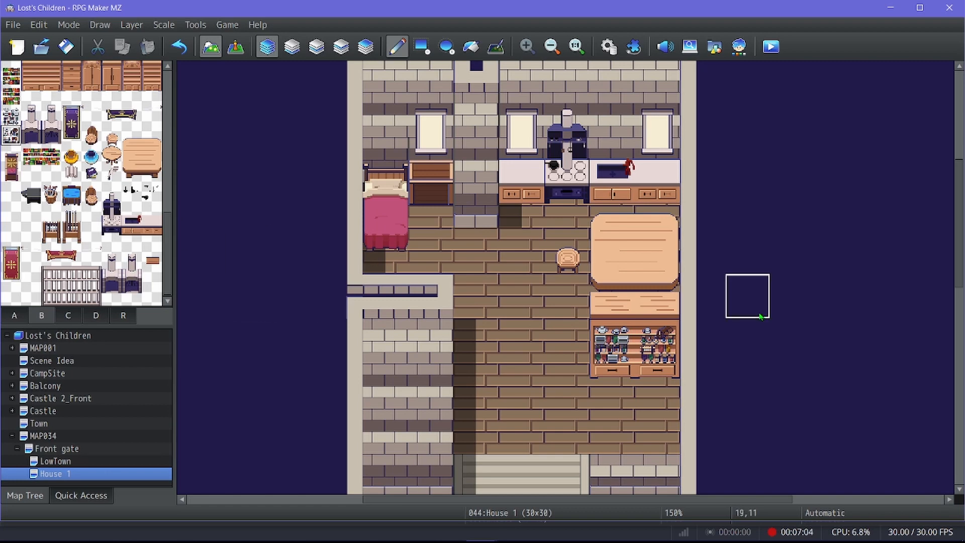
scroll(746, 312, down, 1)
scroll(598, 289, up, 5)
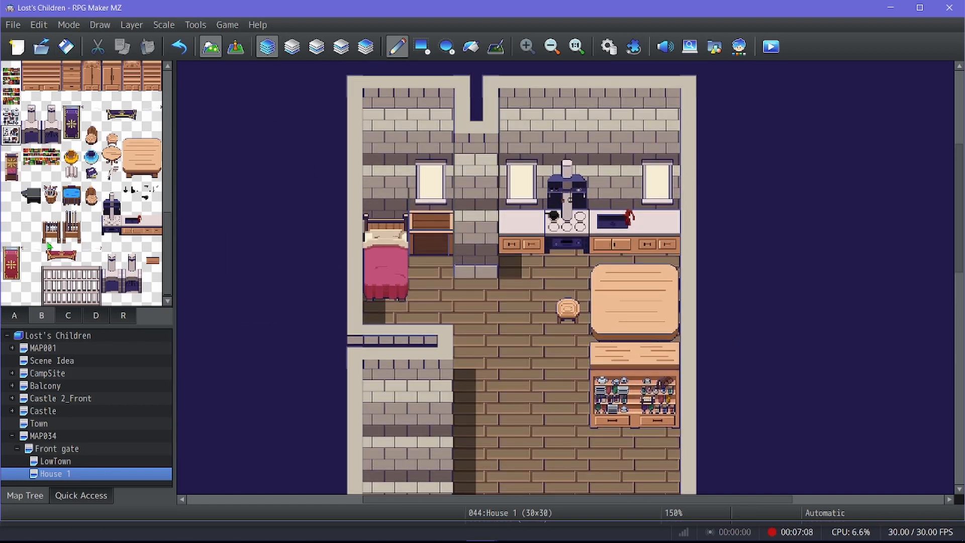
scroll(39, 161, up, 2)
scroll(11, 232, down, 2)
drag(11, 254, 14, 276)
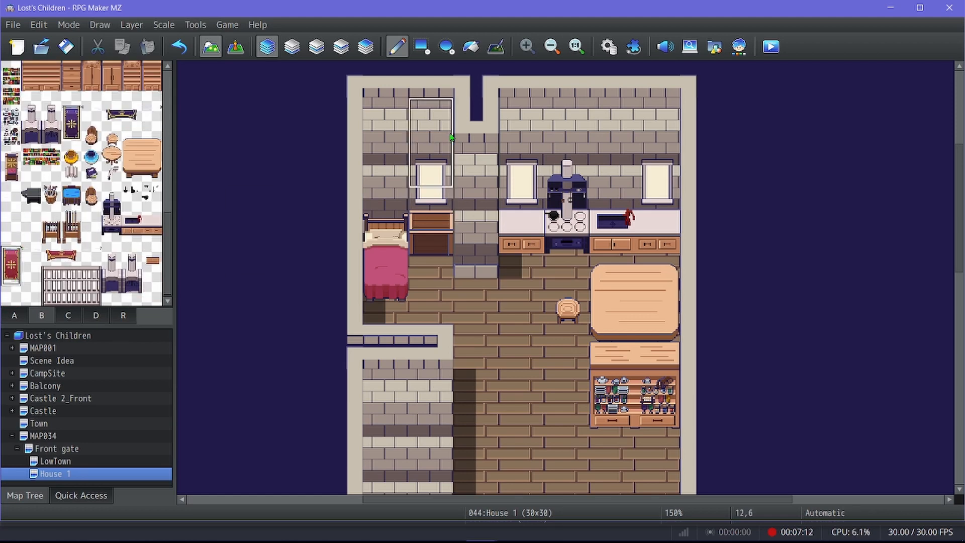
click(605, 110)
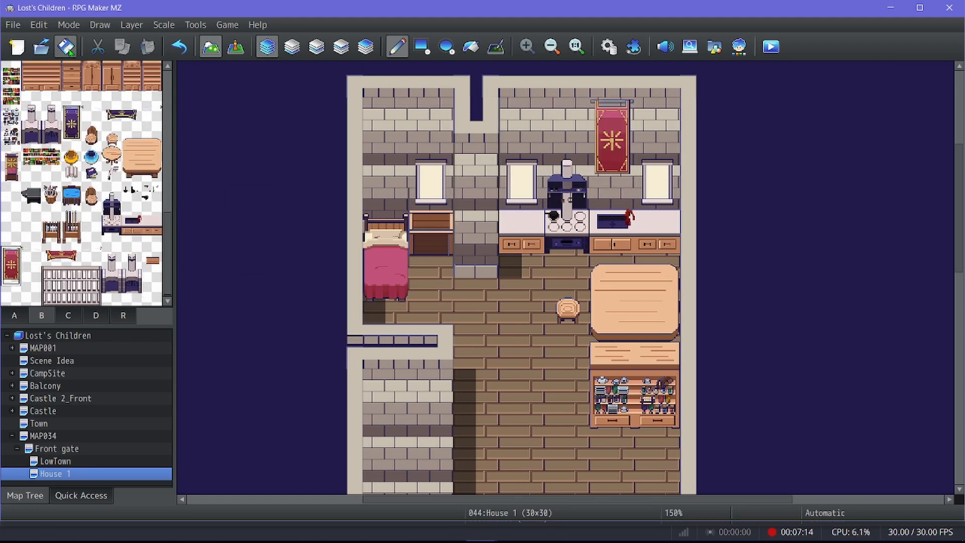
click(386, 115)
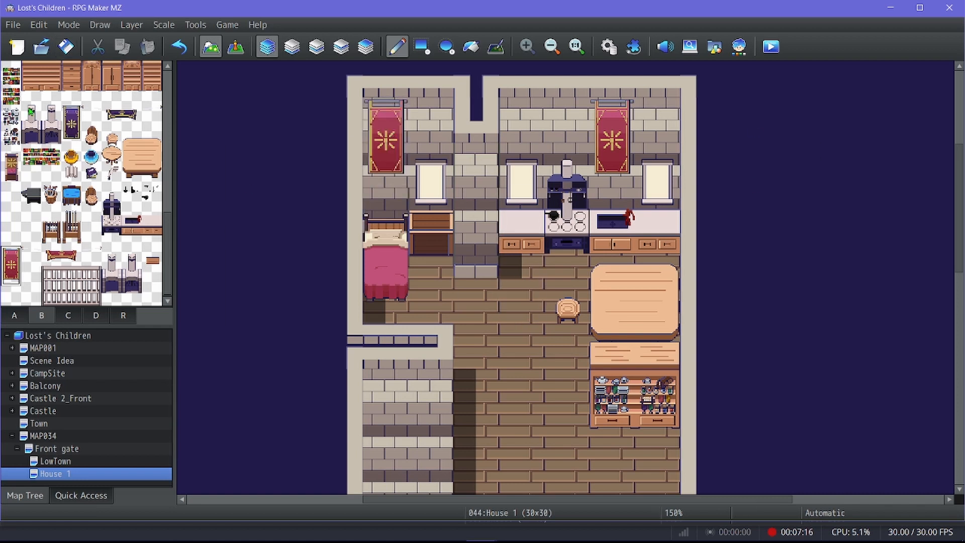
click(66, 46)
Undo the two tall banners and hang the four-tile-wide red drape across the upper back wall of the kitchen section.
drag(28, 254, 96, 255)
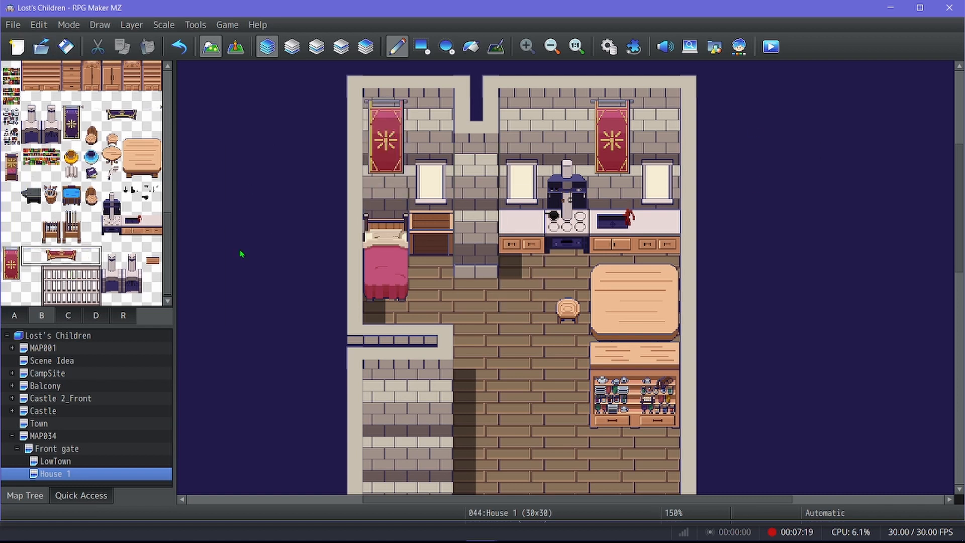
click(539, 117)
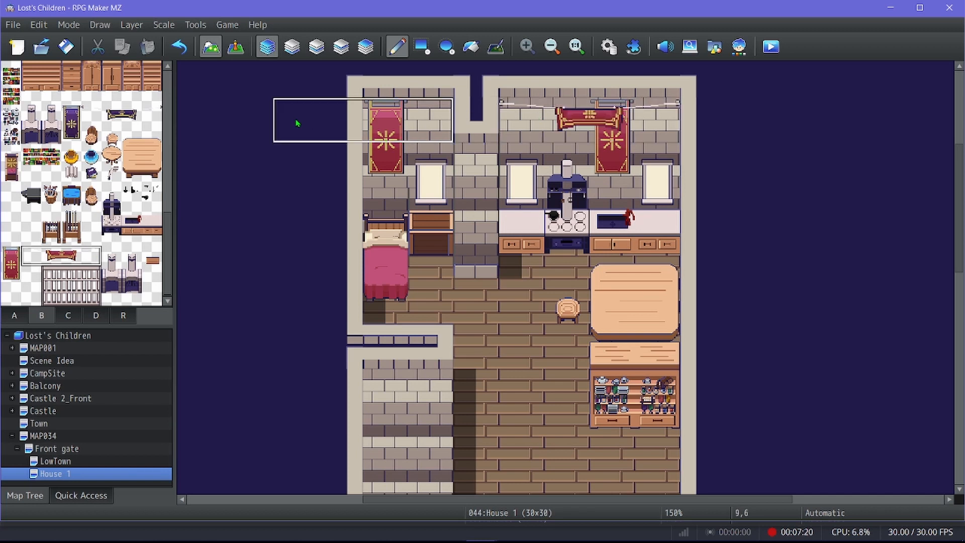
click(179, 46)
click(179, 46)
click(179, 46)
click(529, 112)
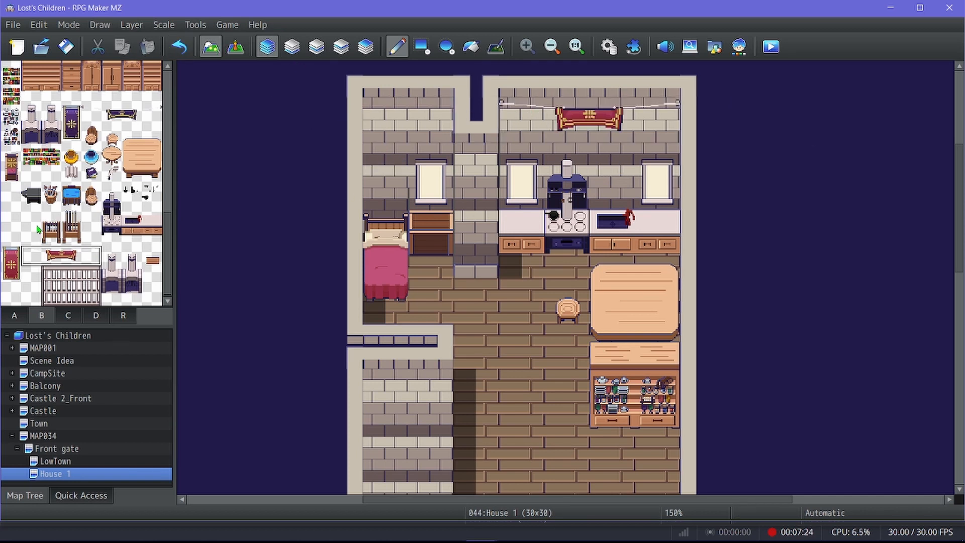
Hang a tall red banner on the back wall above the bed and save the project.
drag(10, 254, 11, 276)
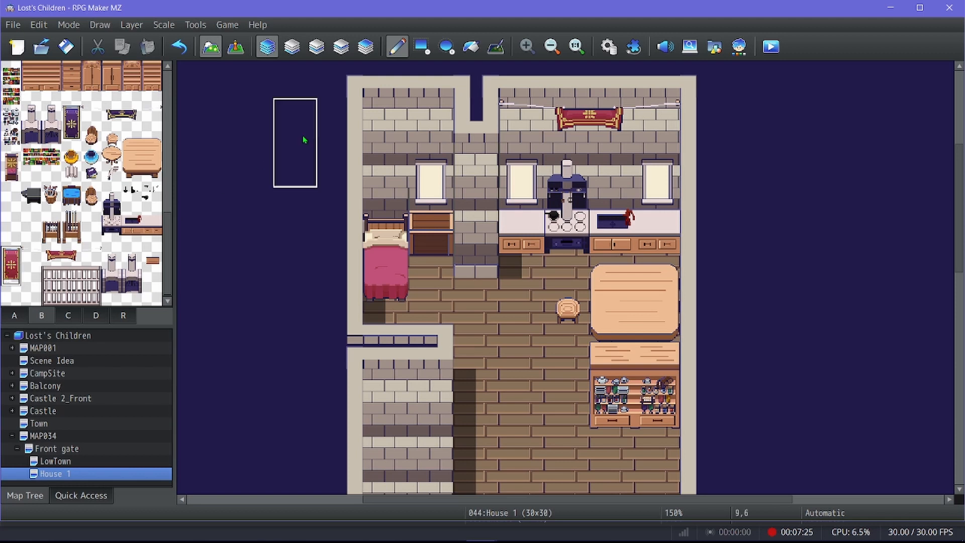
click(380, 134)
click(58, 45)
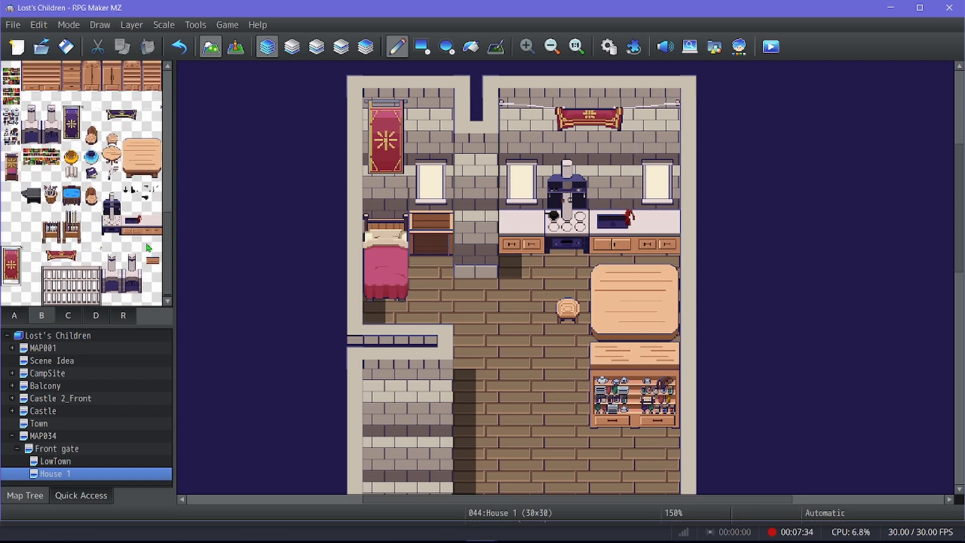
Look through the B, C and D tilesets for more furnishings for the house.
scroll(143, 267, up, 10)
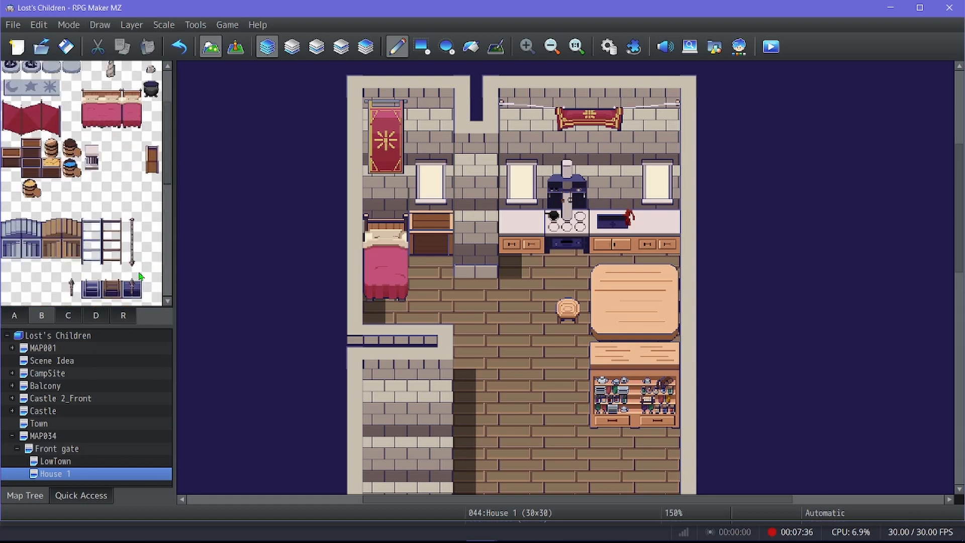
scroll(141, 276, up, 1)
click(68, 316)
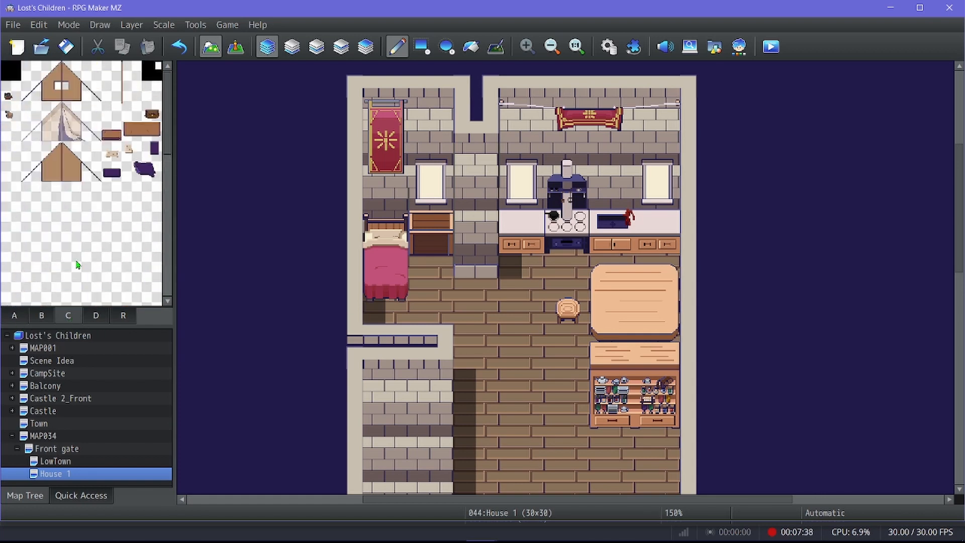
scroll(78, 268, down, 6)
scroll(79, 275, down, 2)
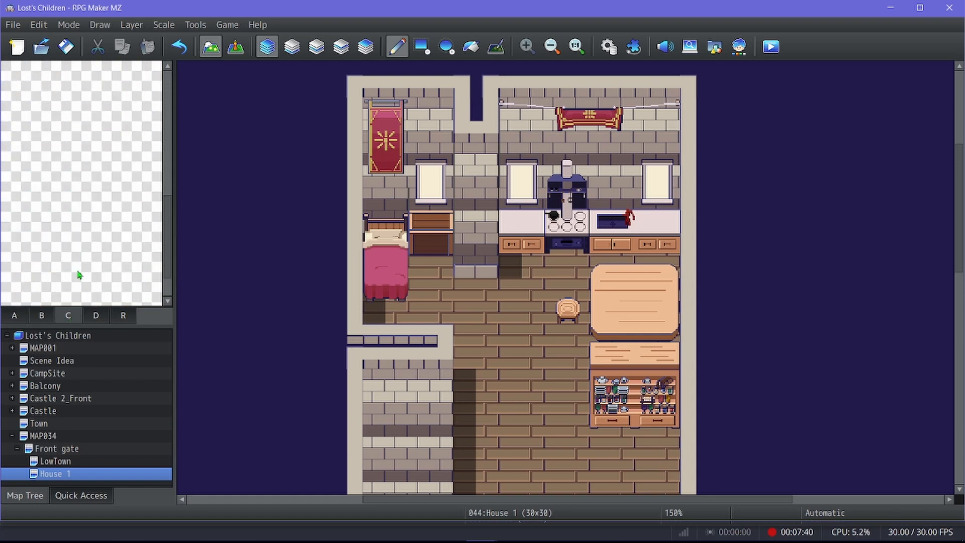
click(96, 315)
scroll(98, 293, up, 1)
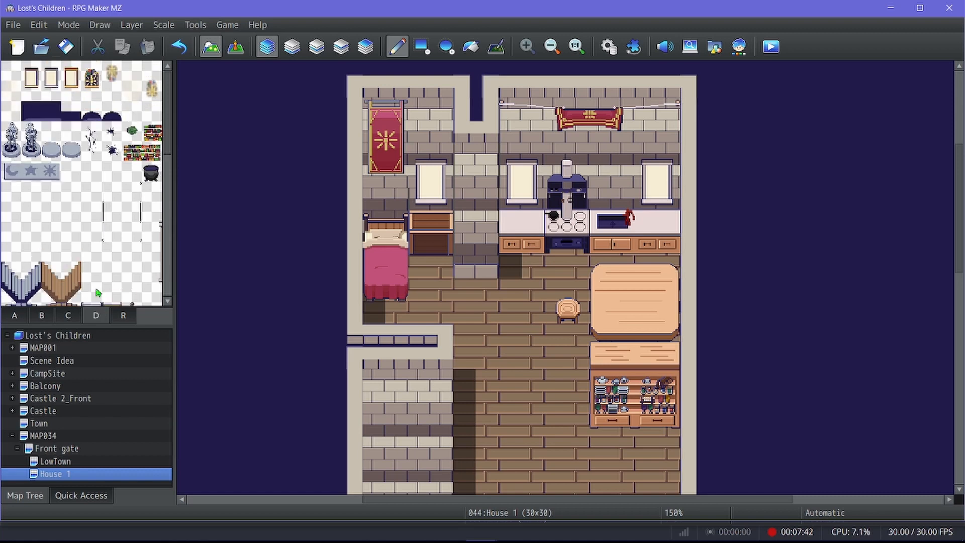
scroll(98, 293, down, 12)
scroll(98, 293, down, 3)
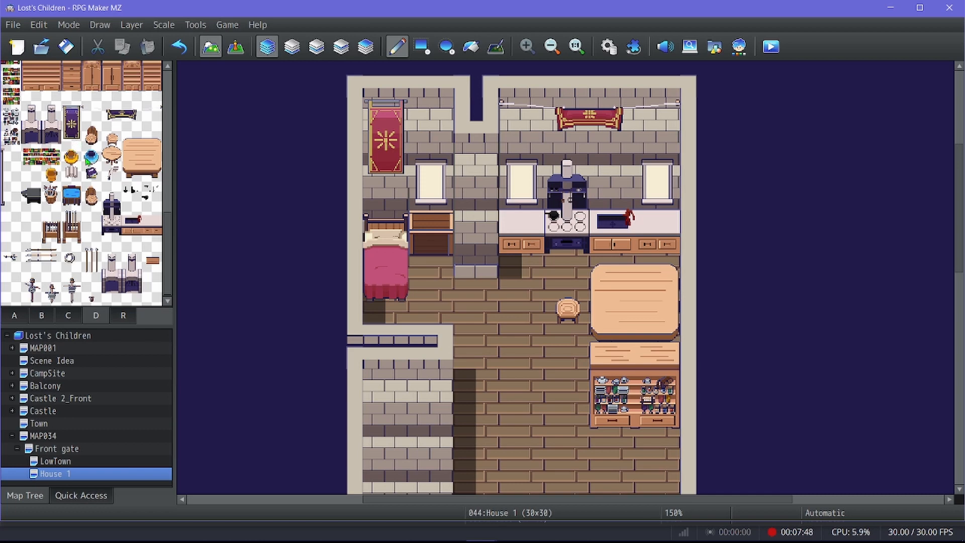
Try to lay a red carpet strip one tile wide and four tiles long above the entrance steps on the automatic layer, and undo it.
click(71, 195)
scroll(518, 387, down, 1)
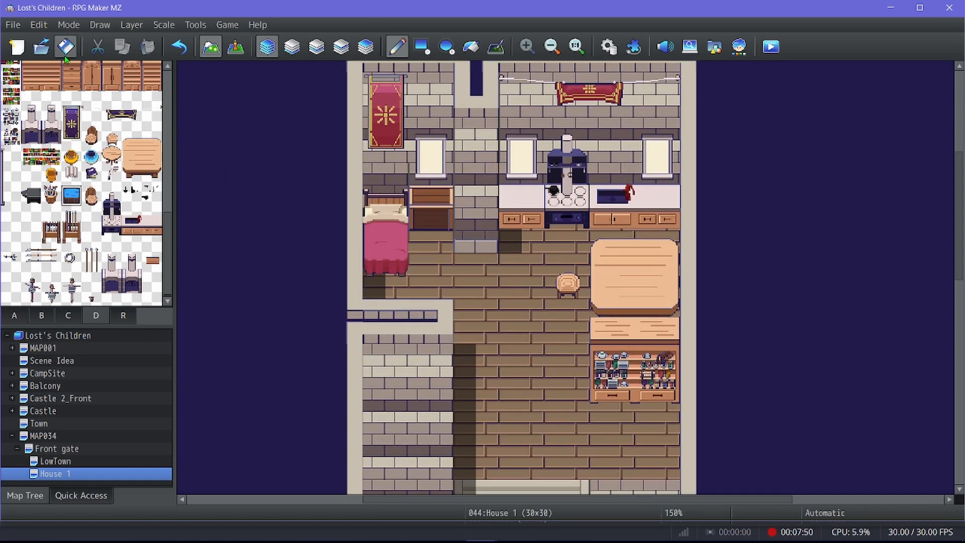
scroll(91, 215, up, 10)
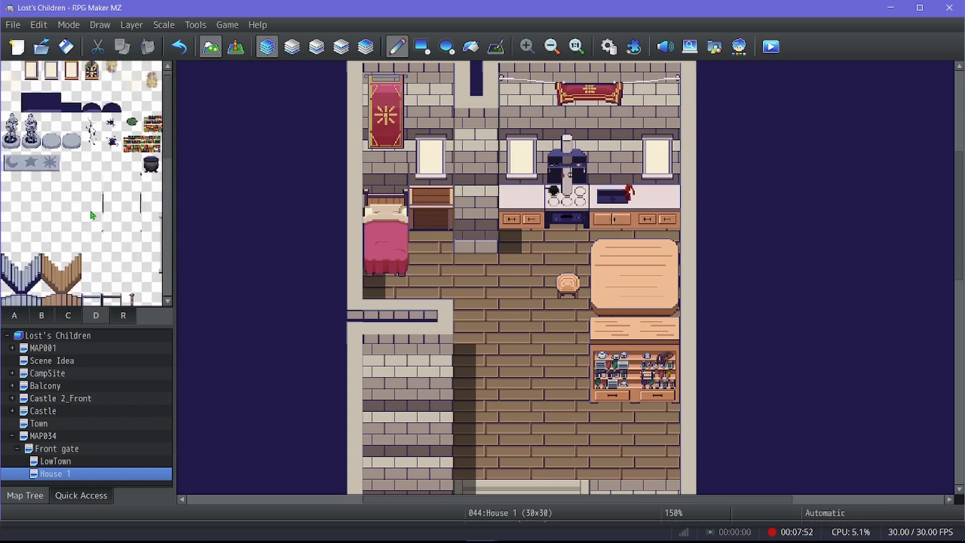
scroll(92, 215, up, 1)
scroll(101, 129, up, 10)
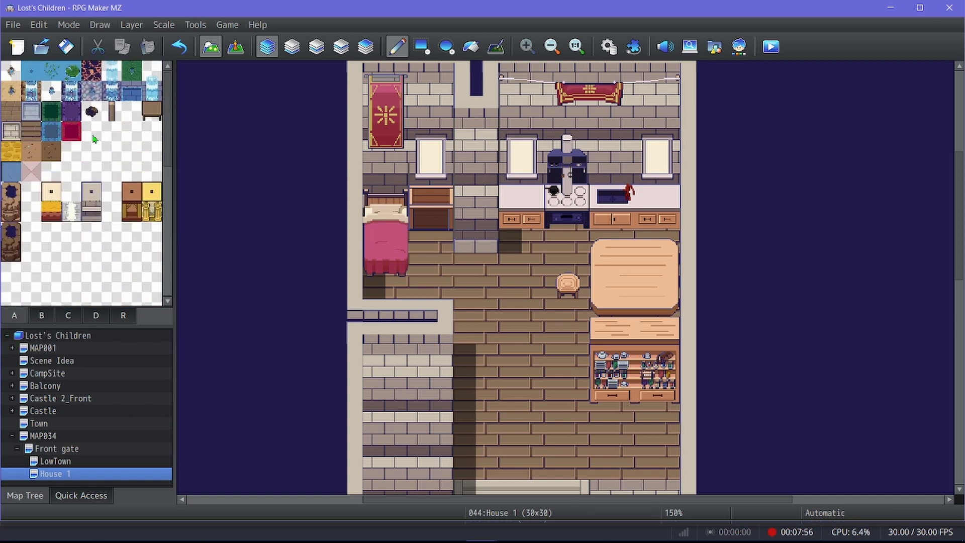
click(72, 131)
scroll(502, 282, down, 3)
click(519, 304)
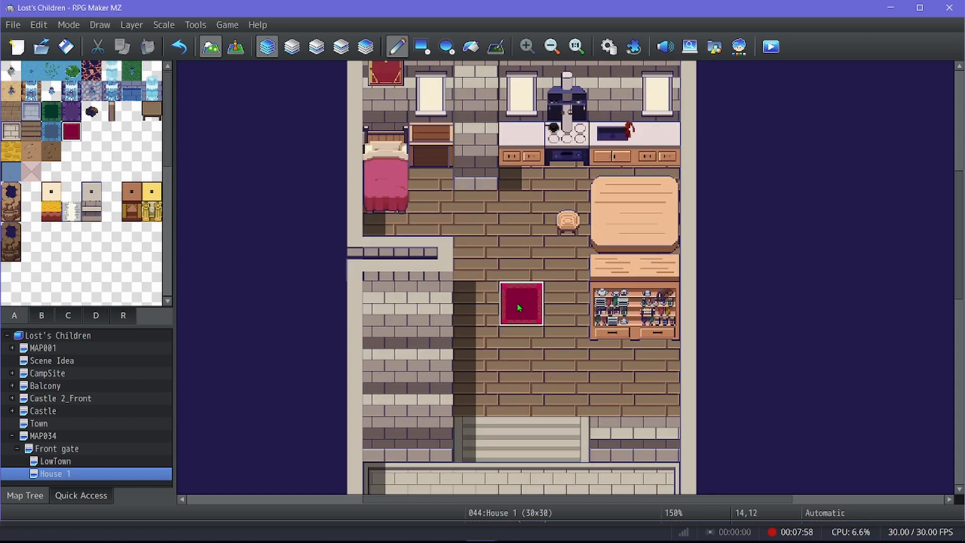
mouse_move(519, 307)
mouse_down()
mouse_move(525, 358)
mouse_move(522, 242)
mouse_up()
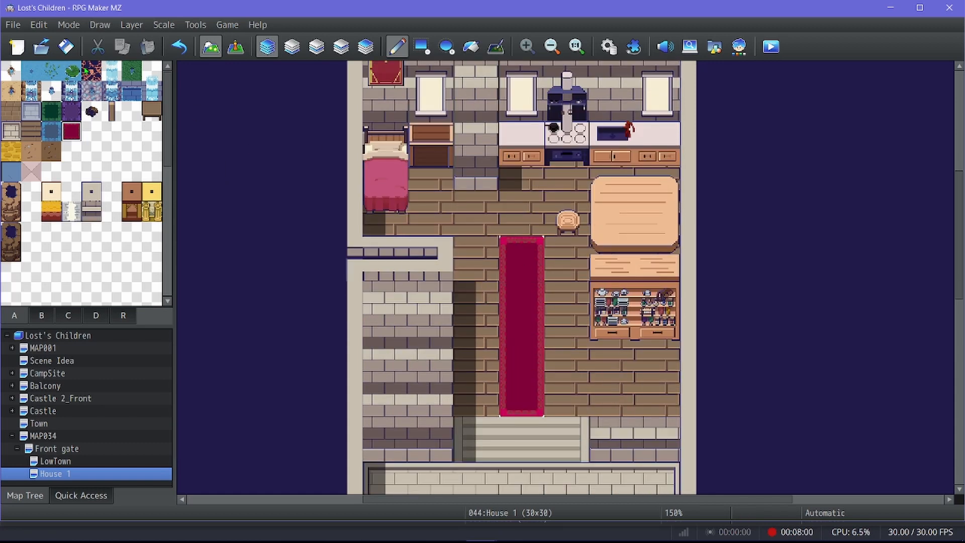
click(179, 47)
click(179, 46)
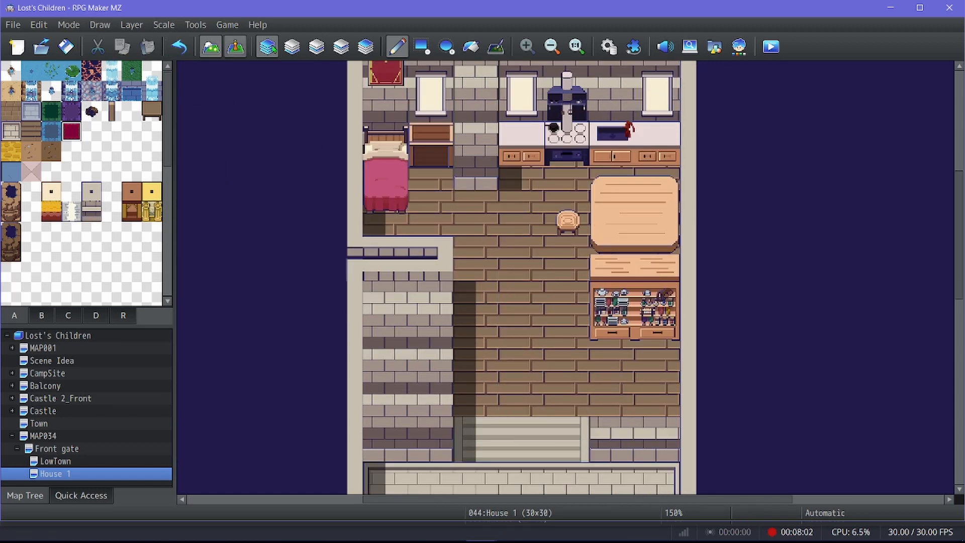
On layer 2, lay a red carpet strip one tile wide and four tiles long above the entrance steps, and return to automatic layering.
click(316, 47)
drag(503, 244, 521, 410)
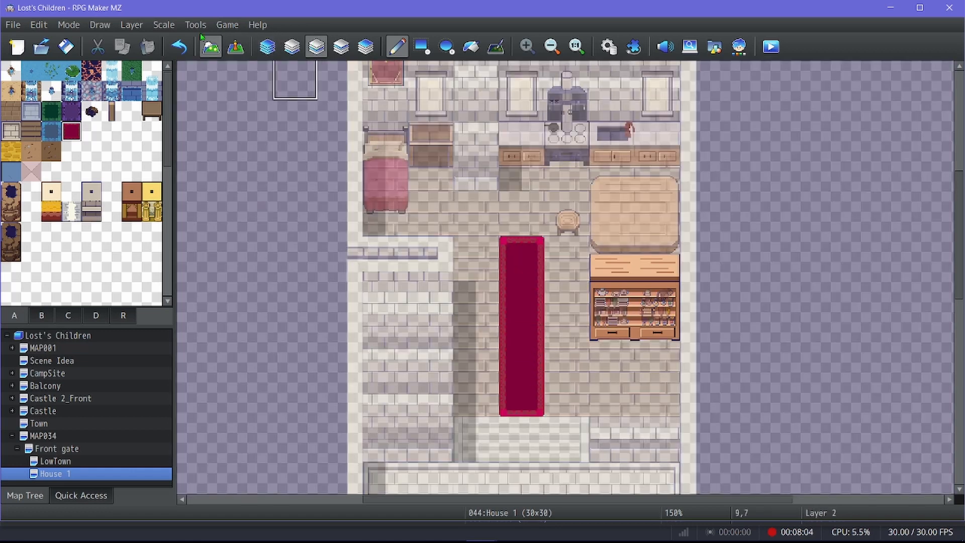
click(267, 47)
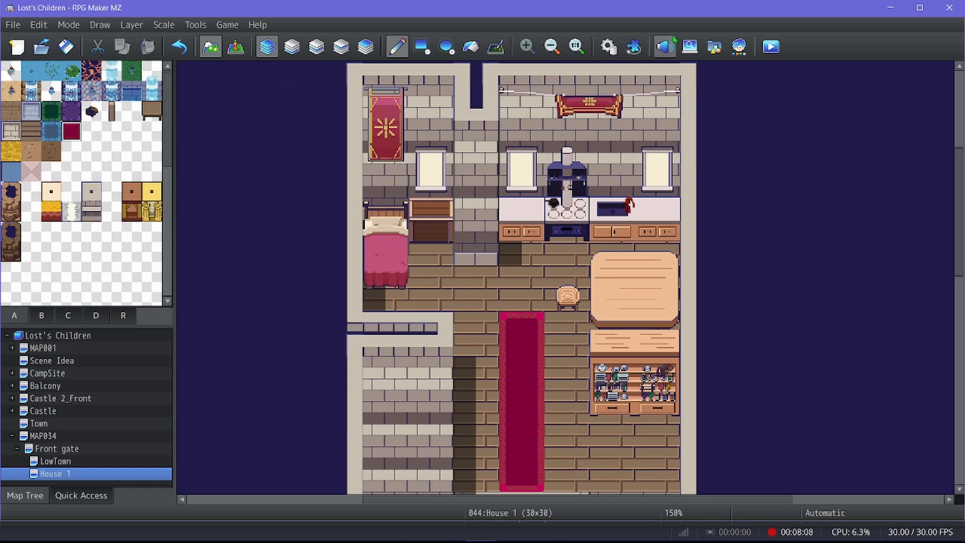
Open the Character Generator and give the male character the second face shape in the second row of variations.
click(739, 47)
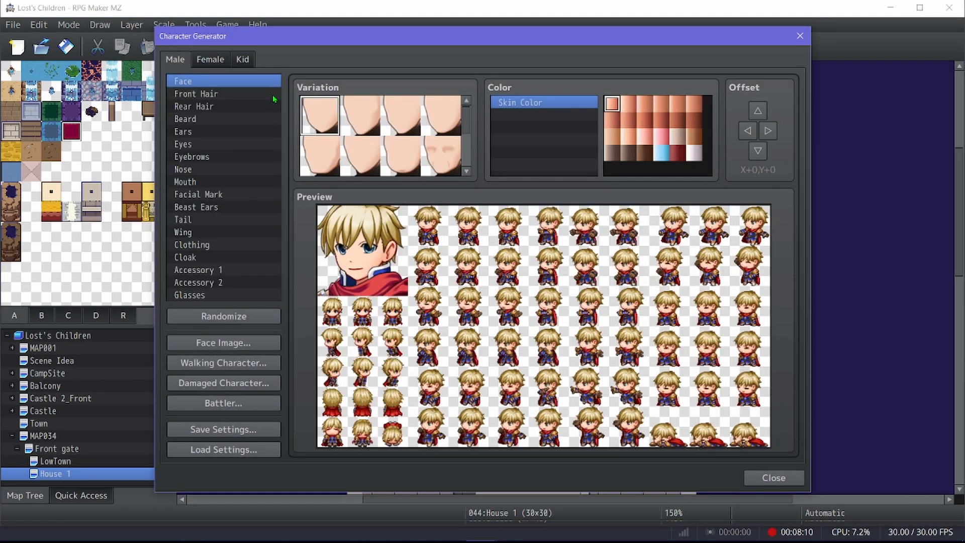
scroll(393, 151, down, 3)
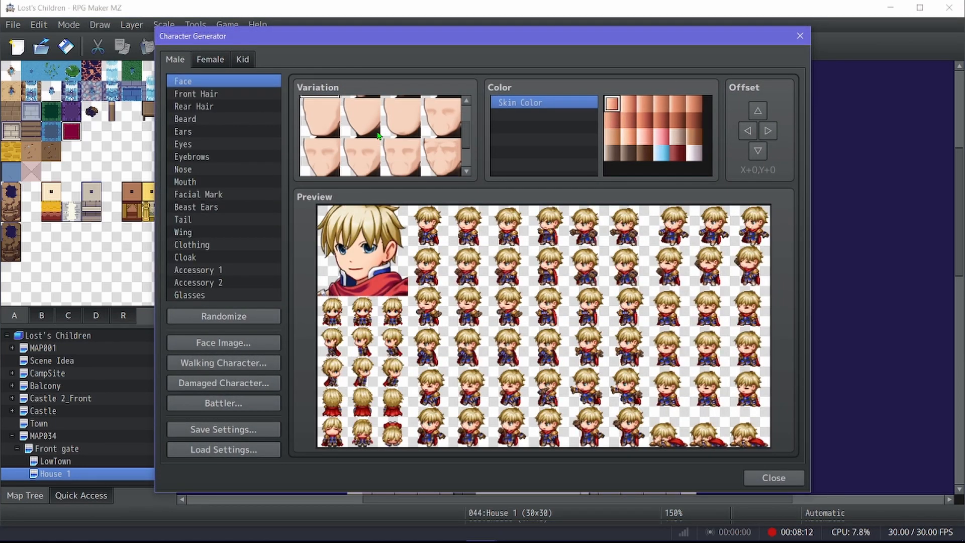
scroll(393, 158, up, 3)
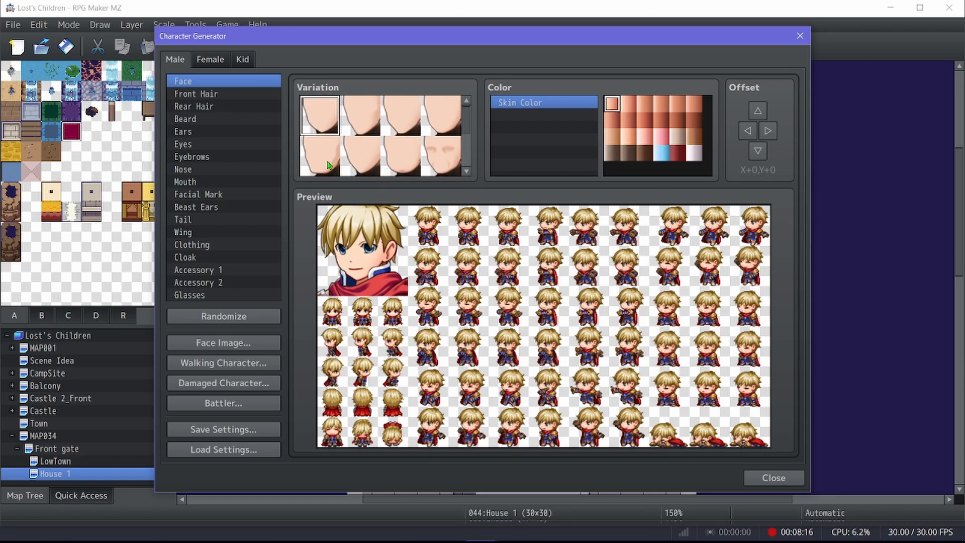
click(327, 165)
click(431, 128)
click(410, 117)
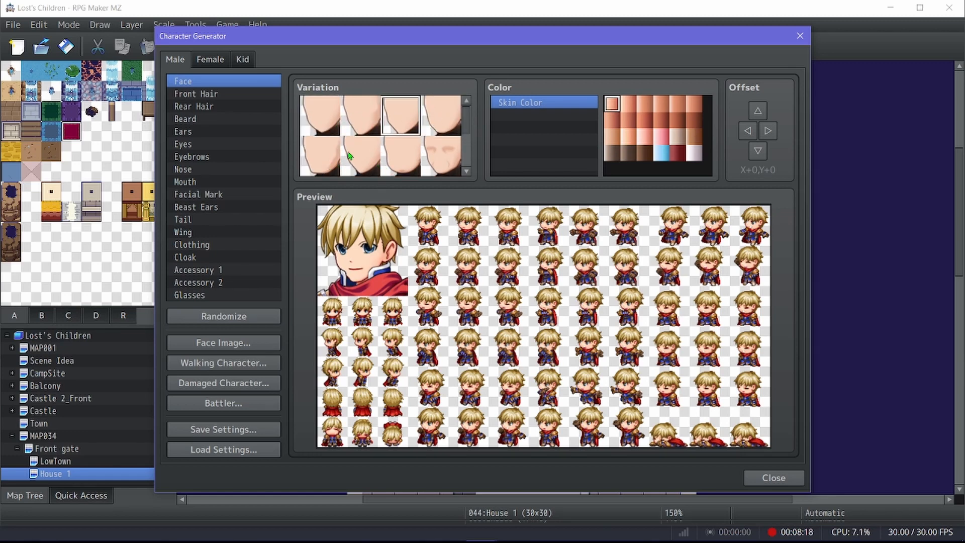
click(372, 163)
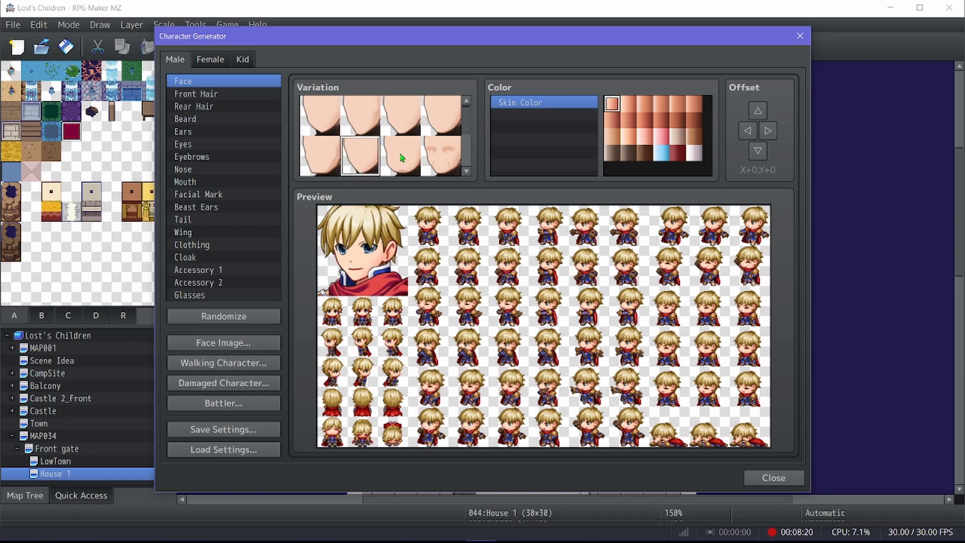
scroll(360, 120, down, 2)
scroll(358, 121, up, 3)
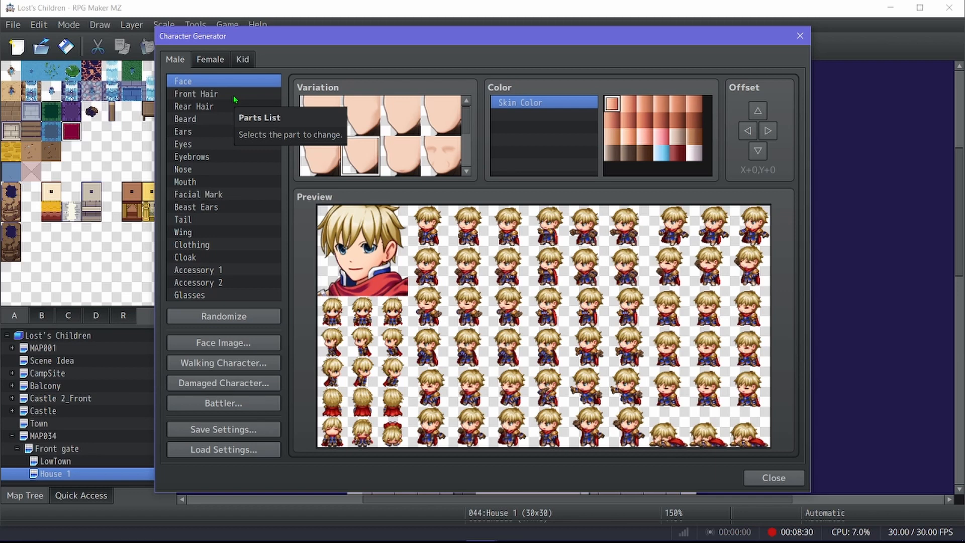
Give the character swept front hair with long strands between the eyes, and set the hair color to dark brown.
click(222, 95)
scroll(407, 178, down, 2)
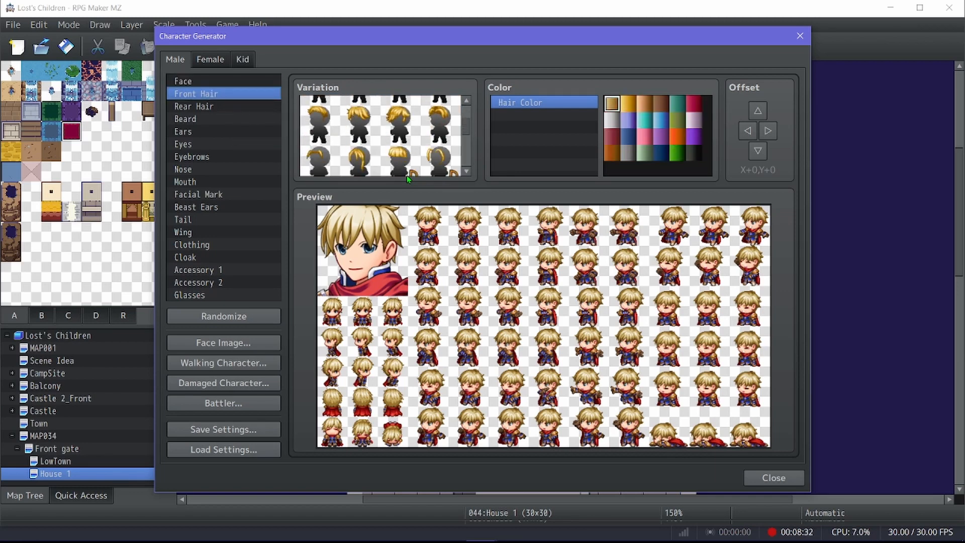
scroll(390, 159, down, 3)
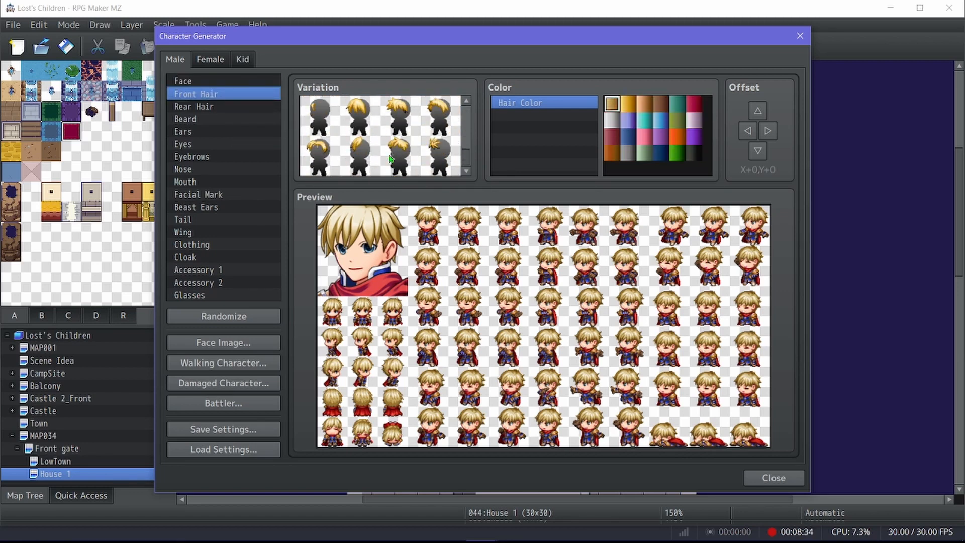
scroll(390, 159, up, 3)
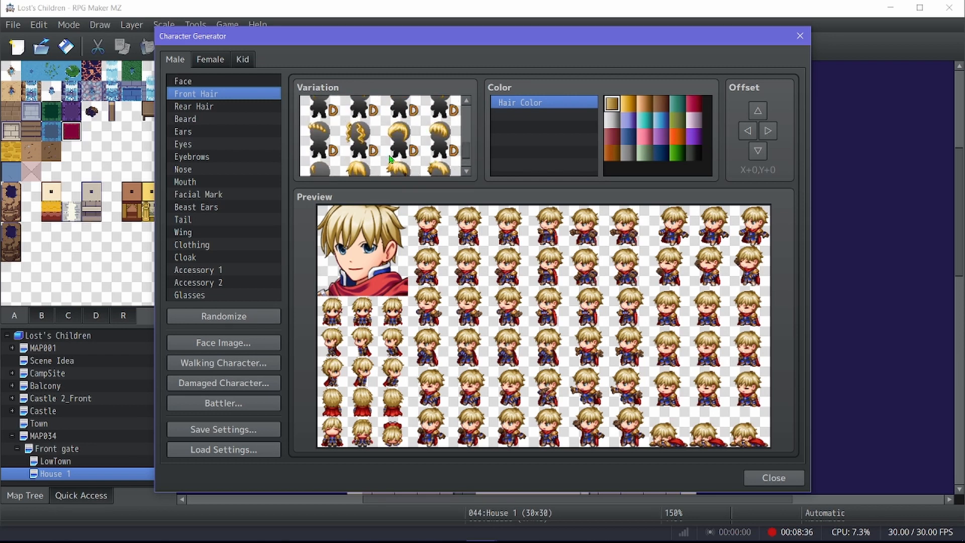
scroll(390, 159, down, 3)
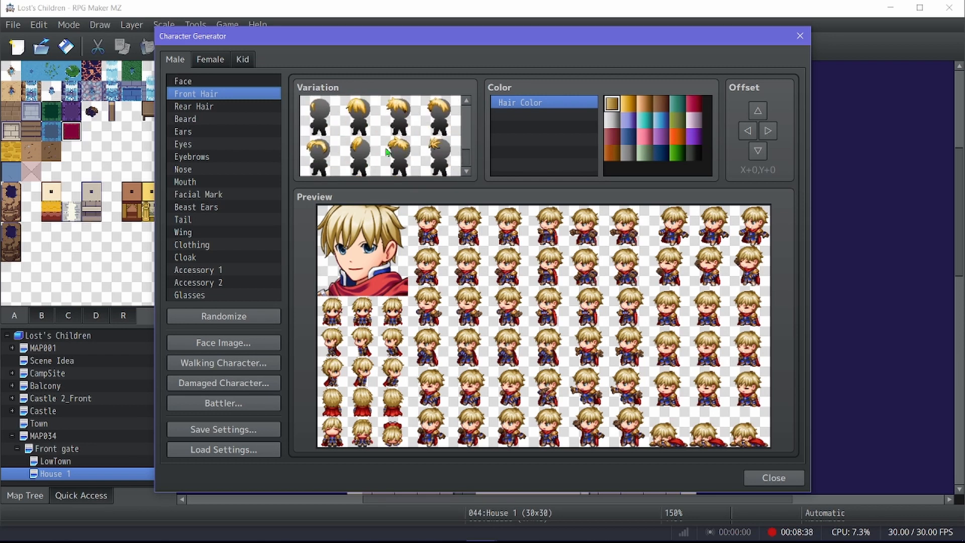
click(360, 121)
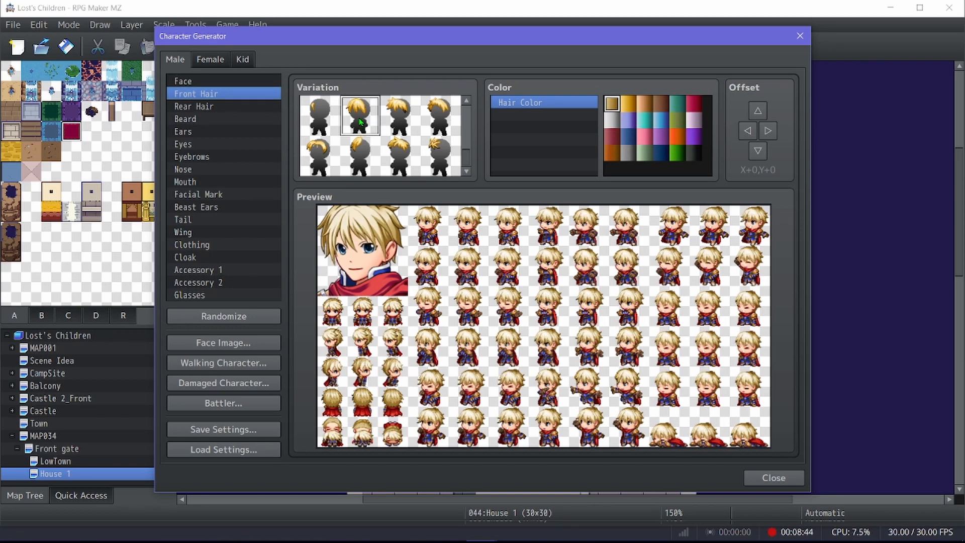
click(661, 103)
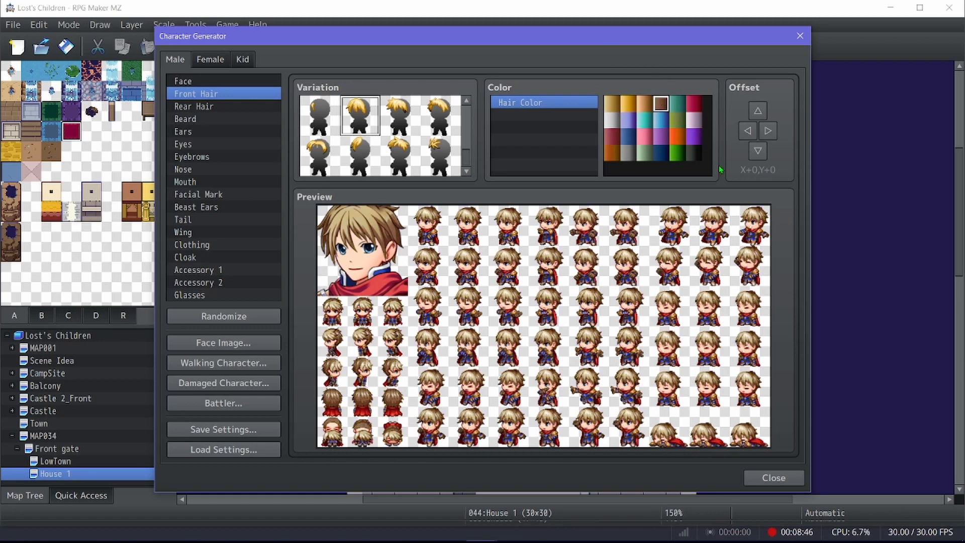
Give the character the long, straight rear hair variation that falls past the shoulders.
click(237, 108)
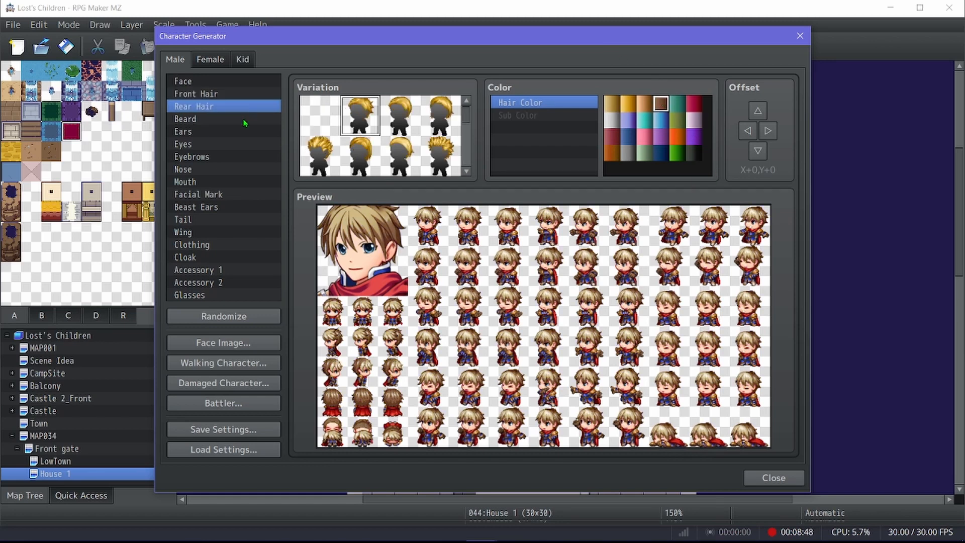
scroll(378, 133, down, 1)
scroll(378, 133, down, 2)
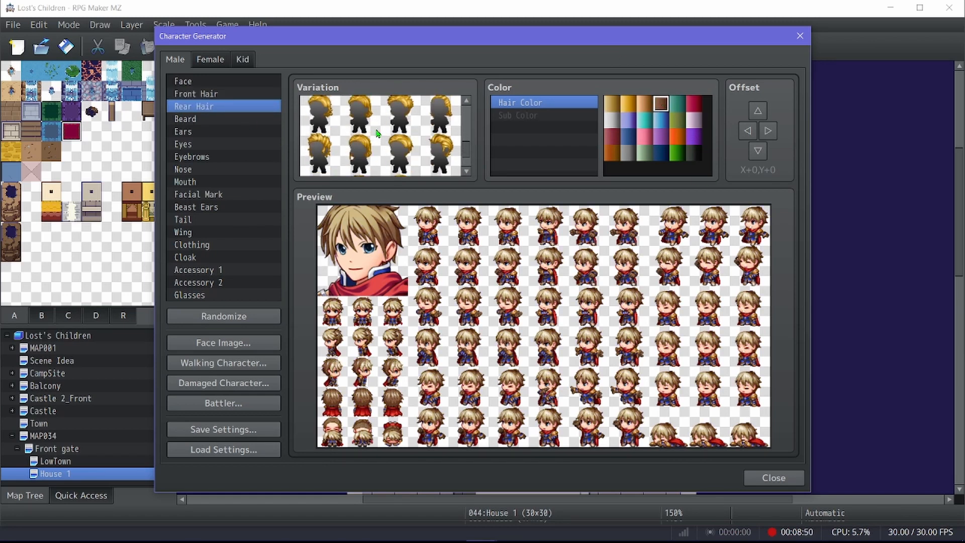
click(397, 132)
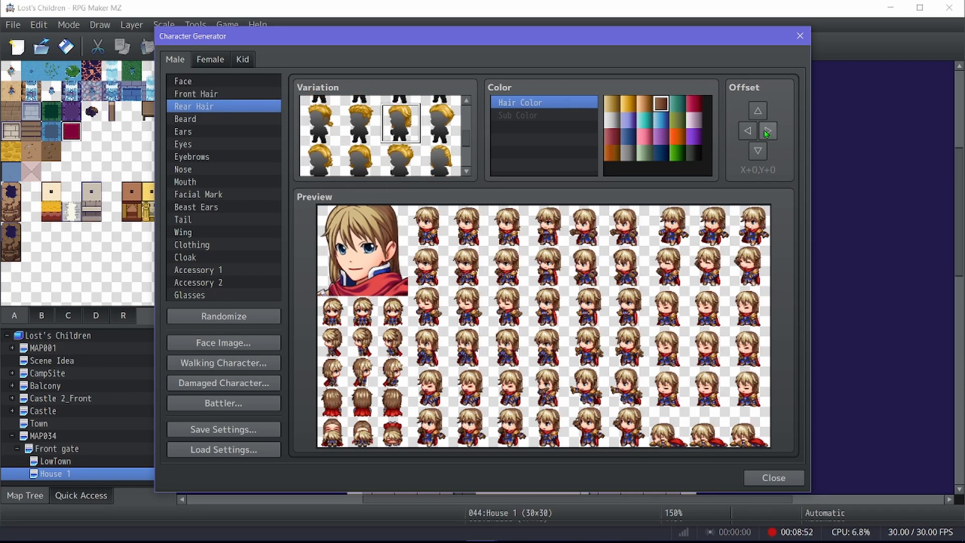
Try several mustache variations on the character and settle on the thin mustache.
click(209, 120)
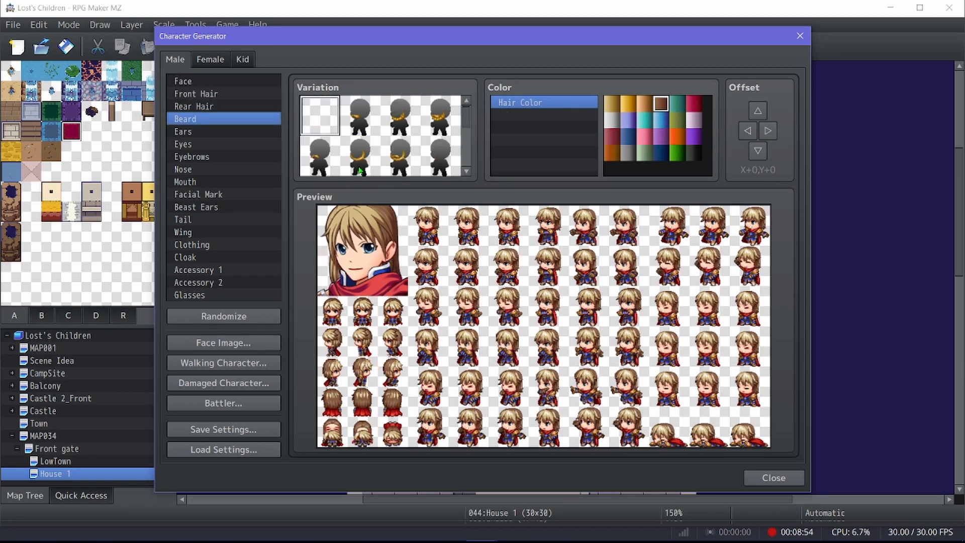
click(361, 117)
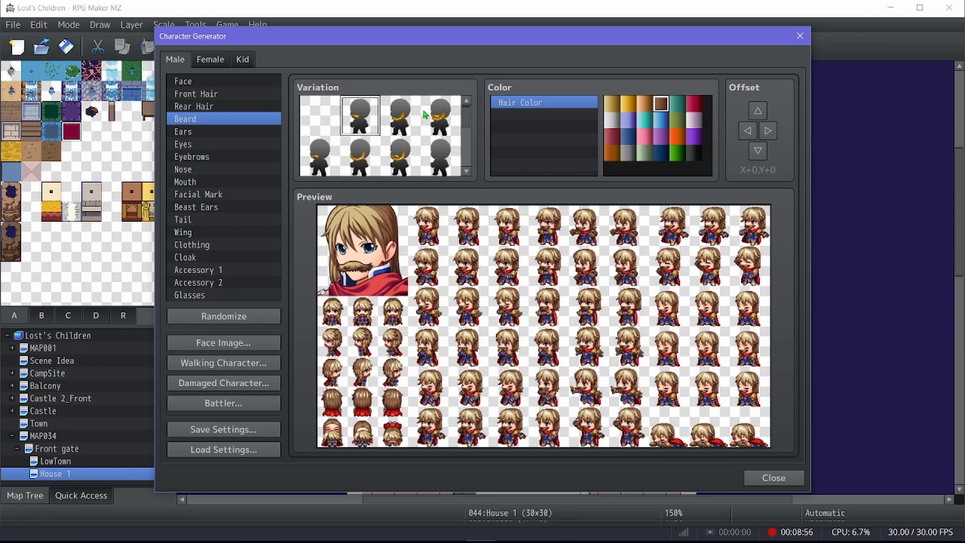
click(320, 171)
scroll(320, 171, down, 1)
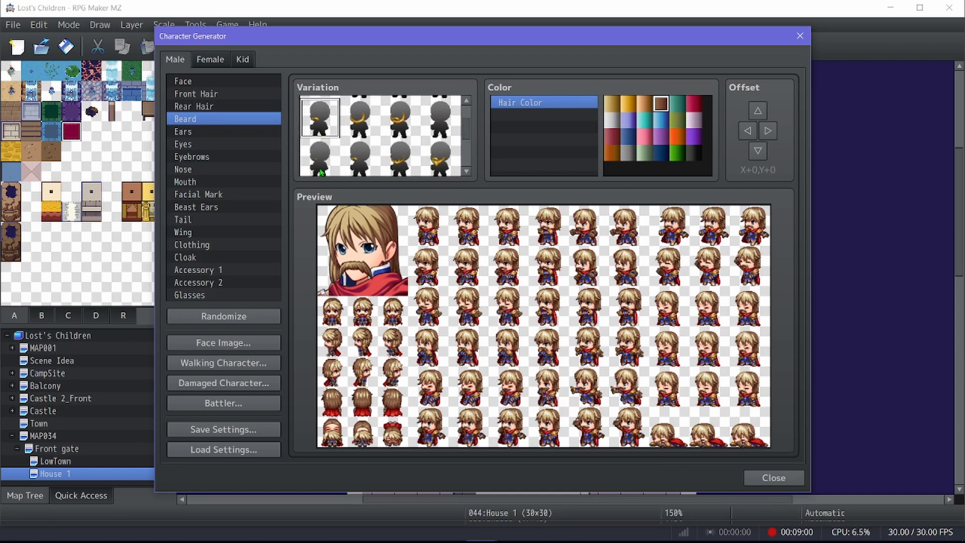
scroll(321, 172, down, 1)
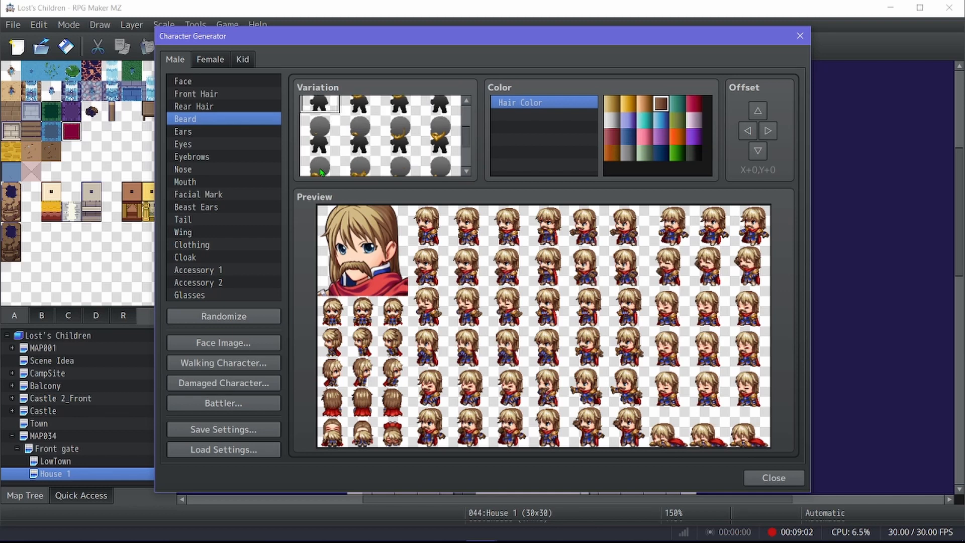
click(330, 139)
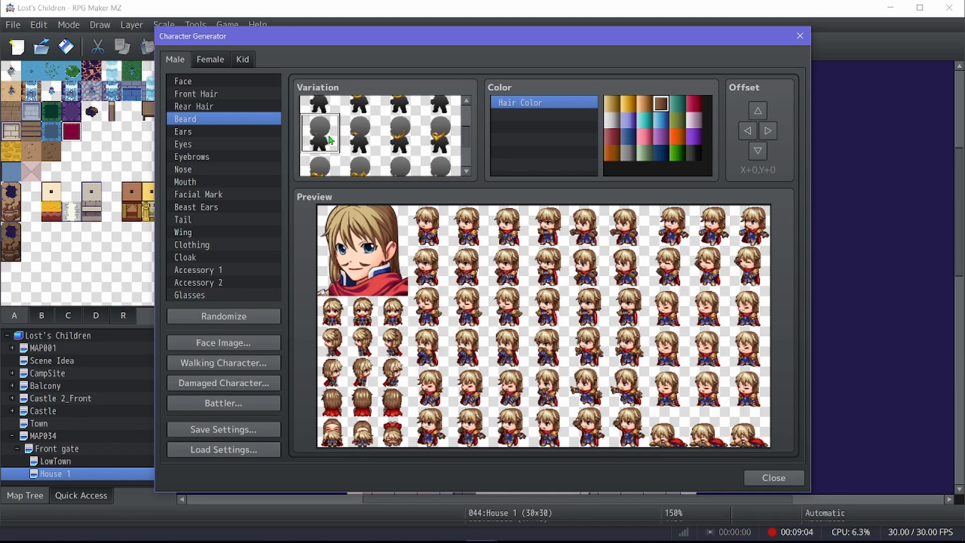
click(351, 135)
click(326, 137)
scroll(365, 135, down, 2)
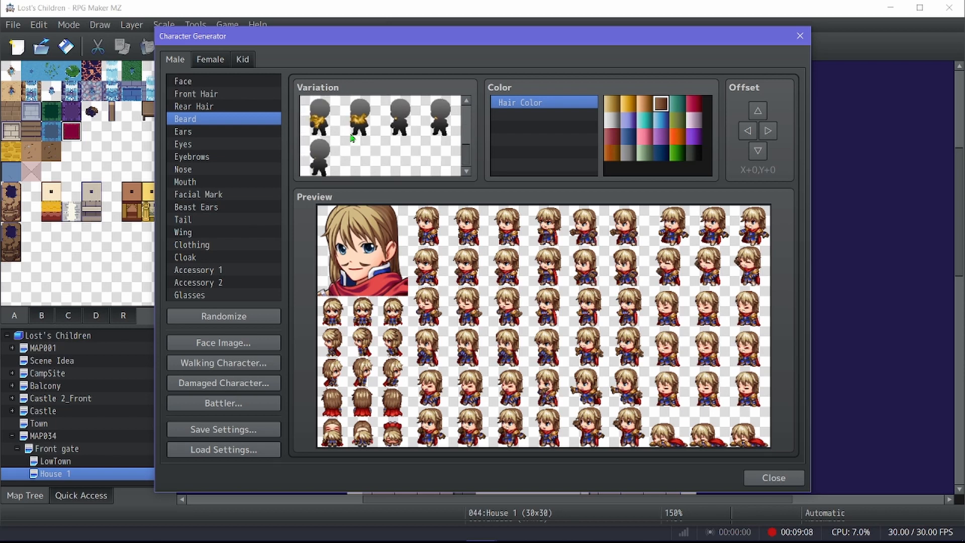
scroll(323, 122, up, 1)
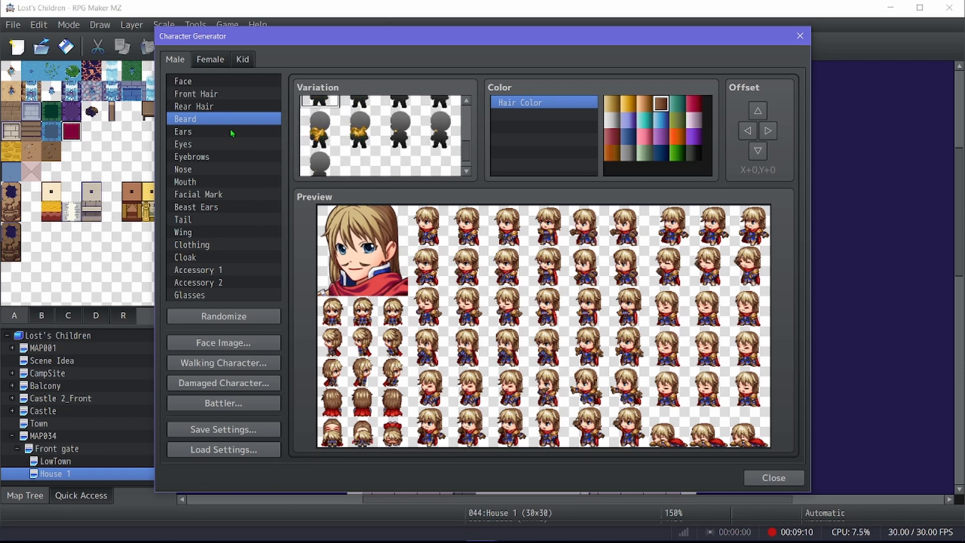
Set the character's eye color to dark gray and choose the first eyebrow variation in the second row.
click(232, 132)
click(232, 144)
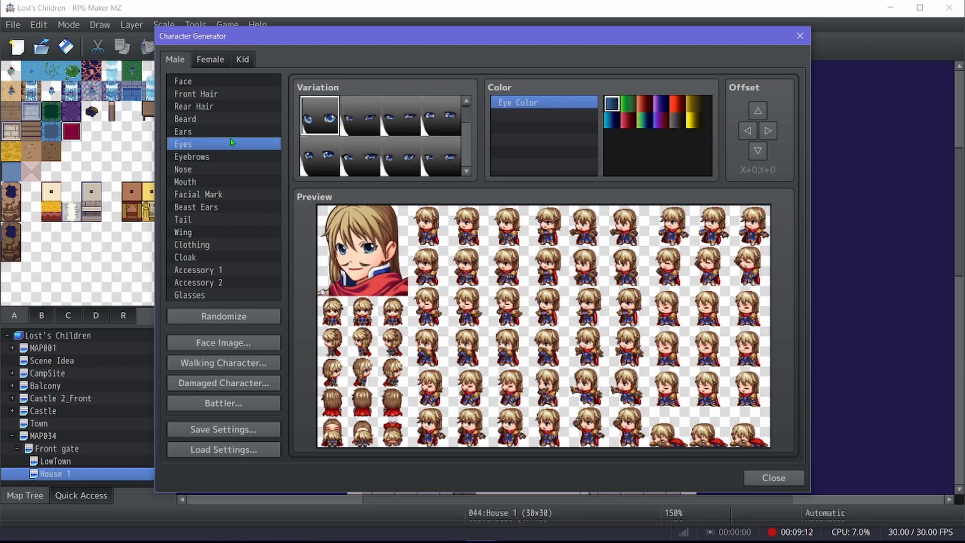
click(676, 120)
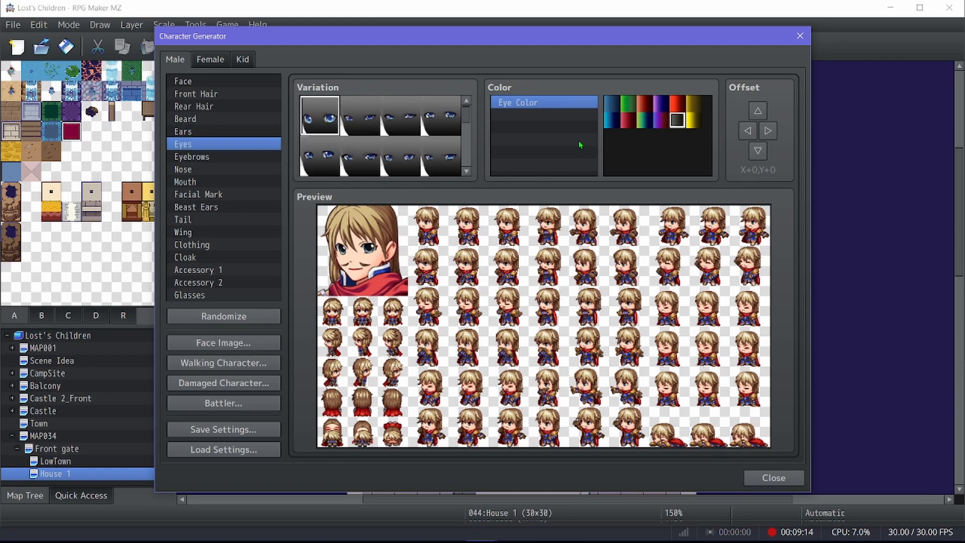
click(205, 157)
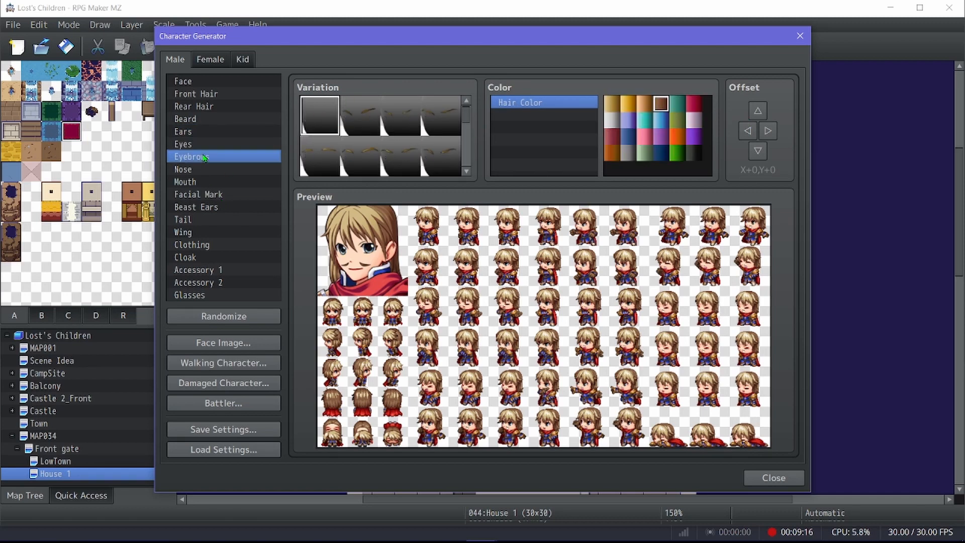
click(325, 158)
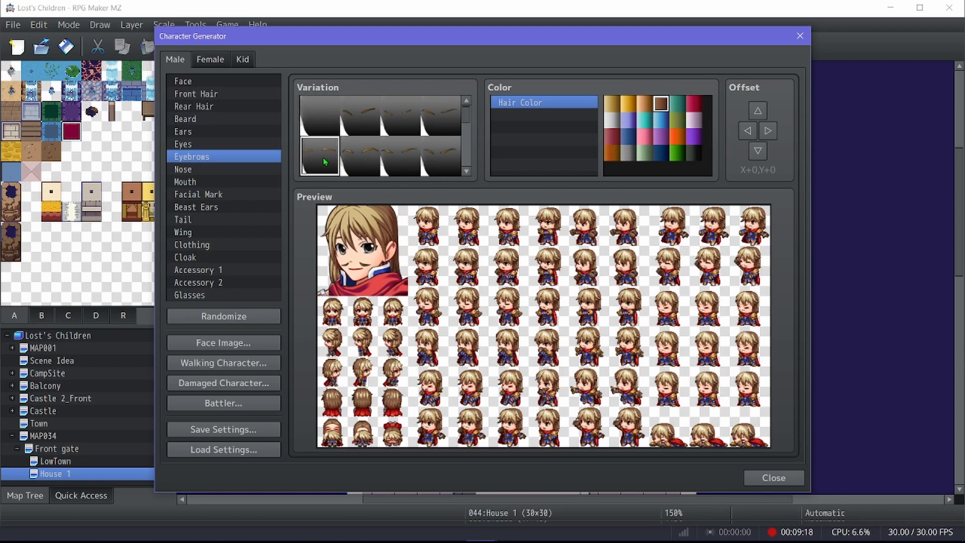
Give the character the pointed nose variation third in its row and shift it down to offset Y+3.
click(203, 170)
scroll(350, 147, down, 1)
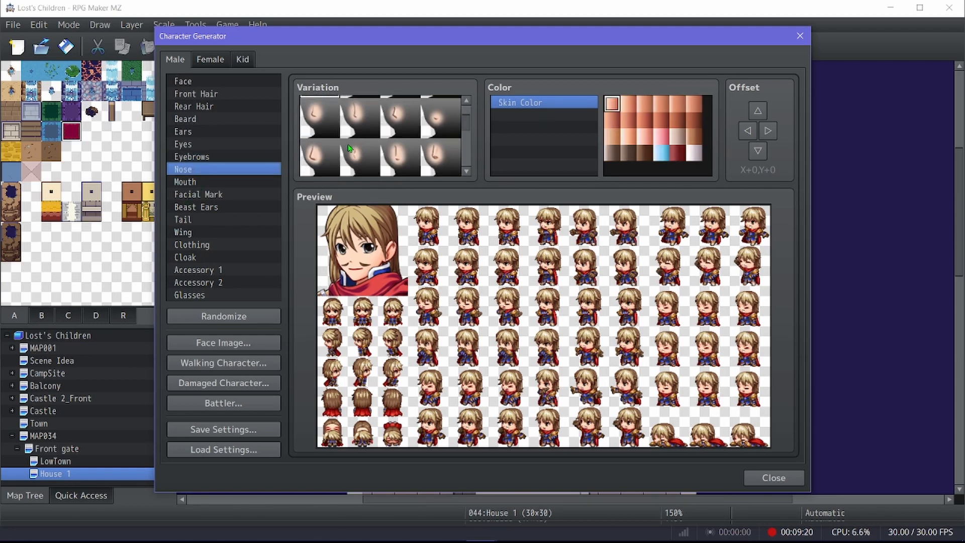
click(412, 129)
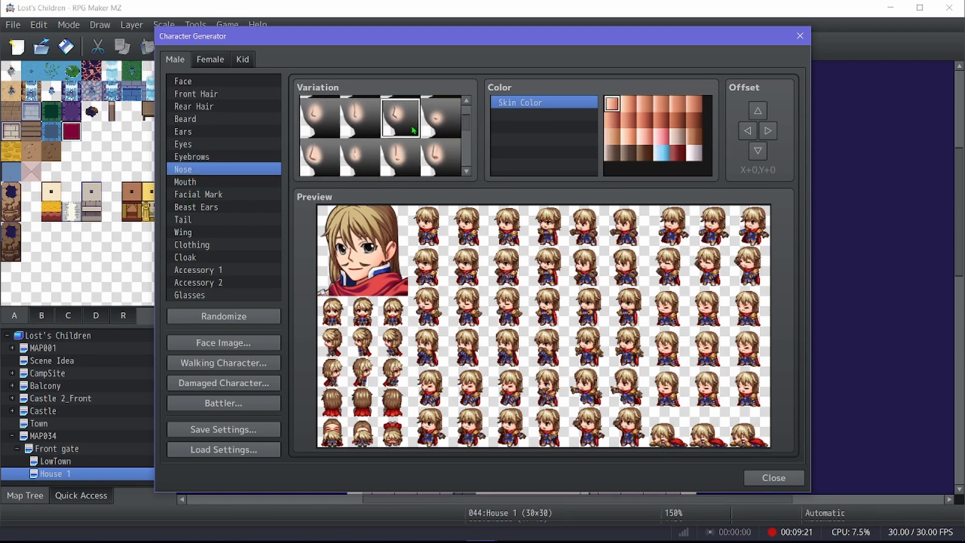
click(762, 152)
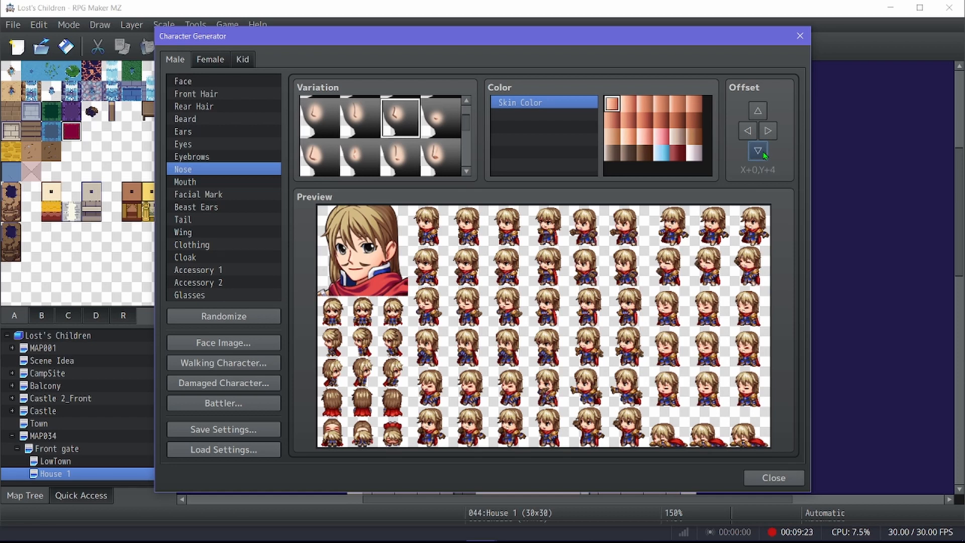
click(758, 111)
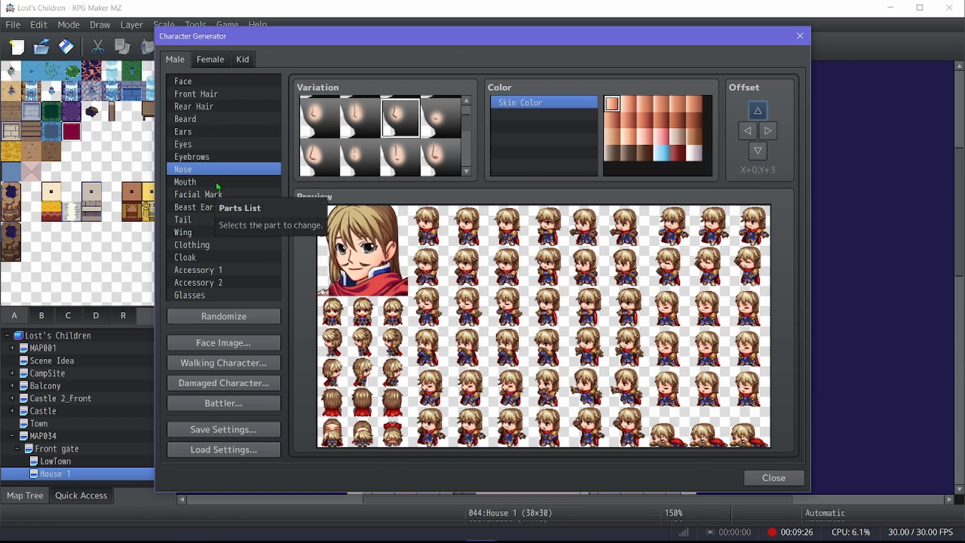
Give the character the first facial mark, a small mole, and leave the mouth, beast ears and wings unchanged.
click(264, 181)
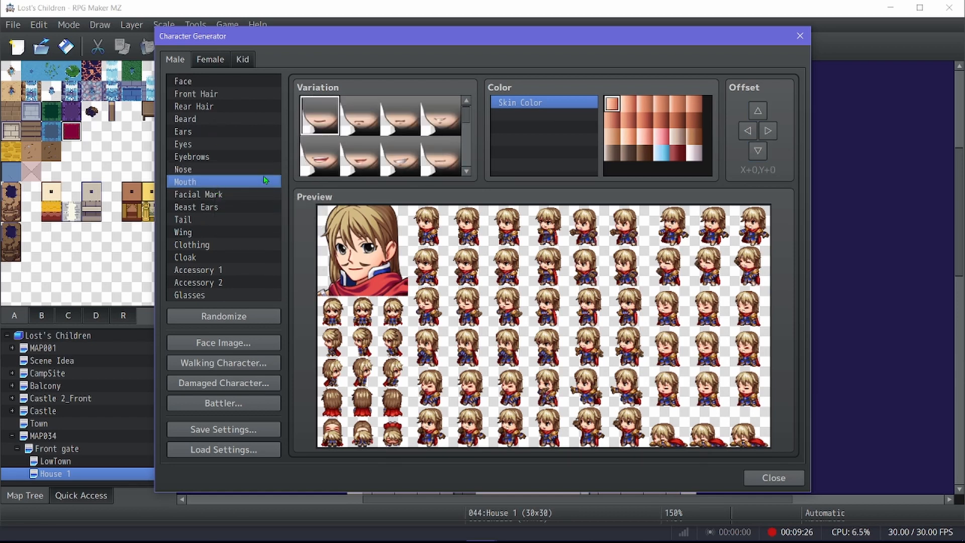
click(197, 195)
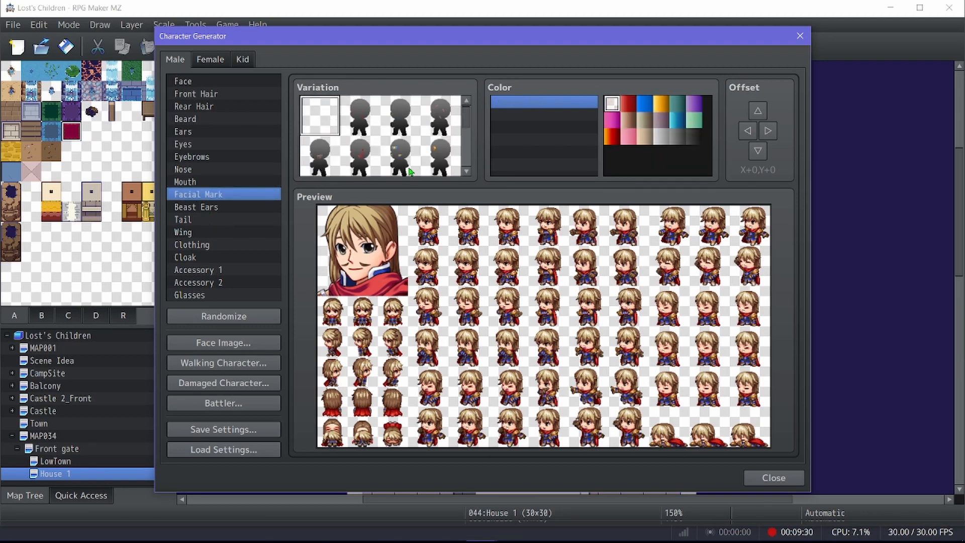
click(369, 121)
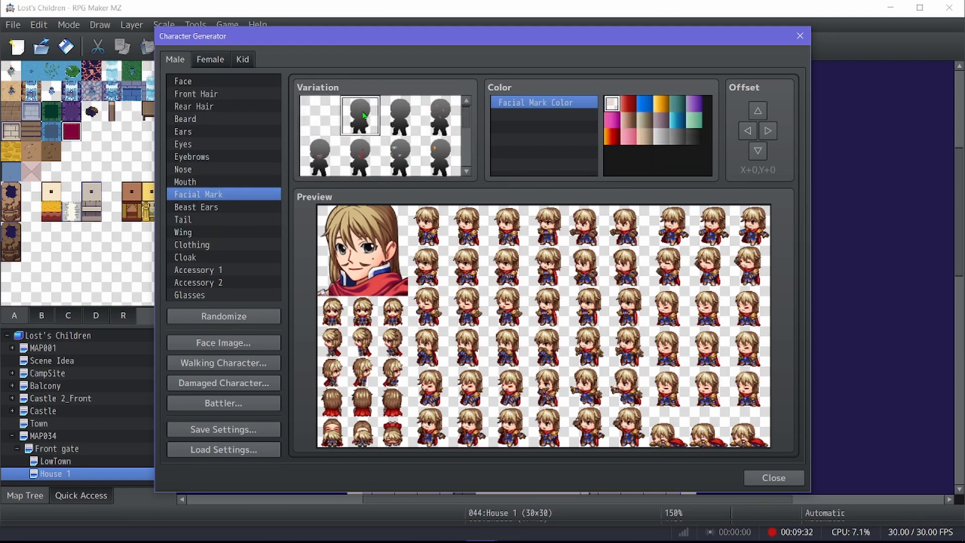
click(208, 208)
click(210, 232)
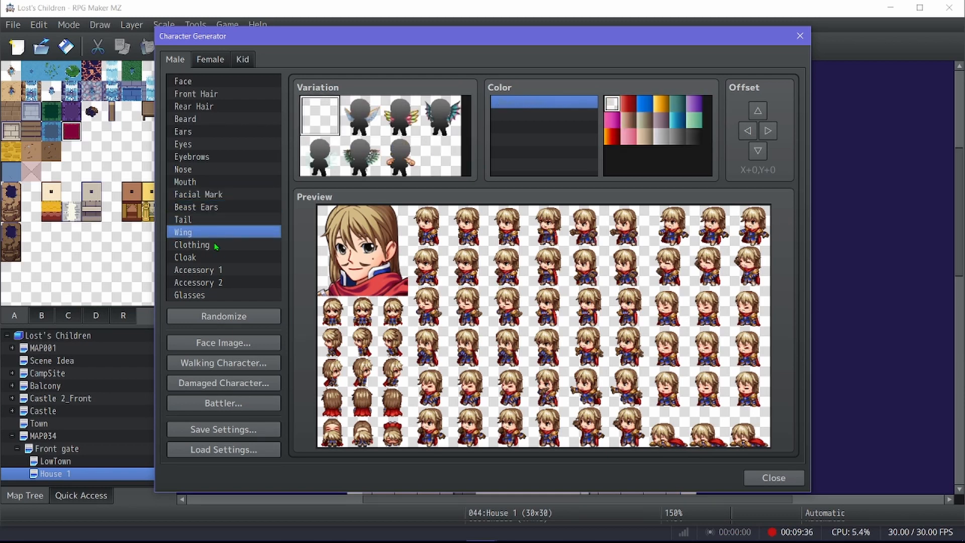
Browse the clothing variations and dress the character in the green wrap-front outfit with bare arms.
click(218, 245)
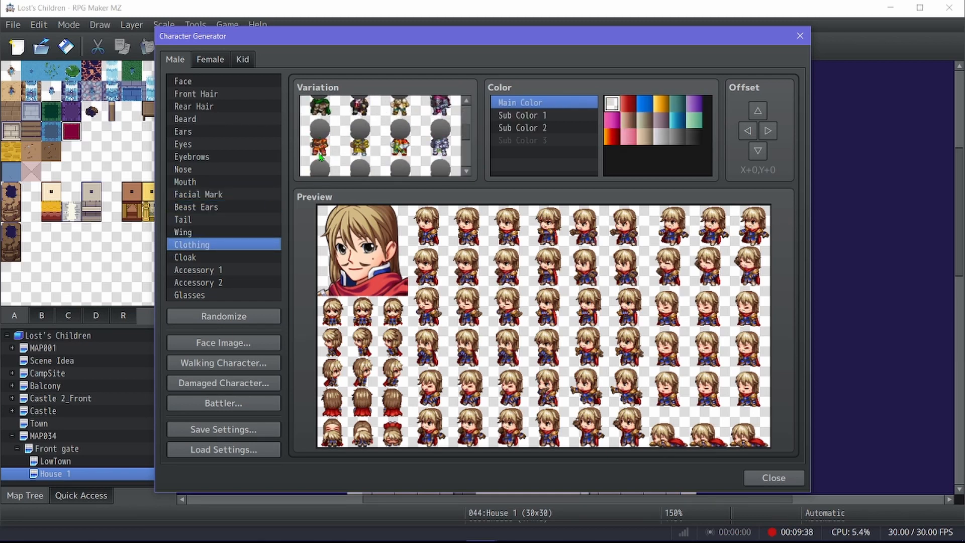
scroll(320, 157, down, 1)
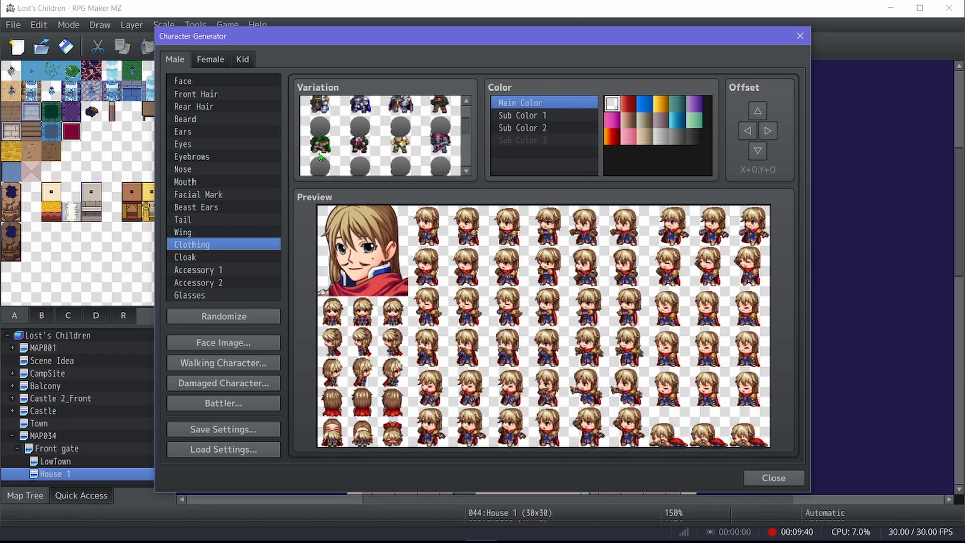
scroll(319, 156, up, 1)
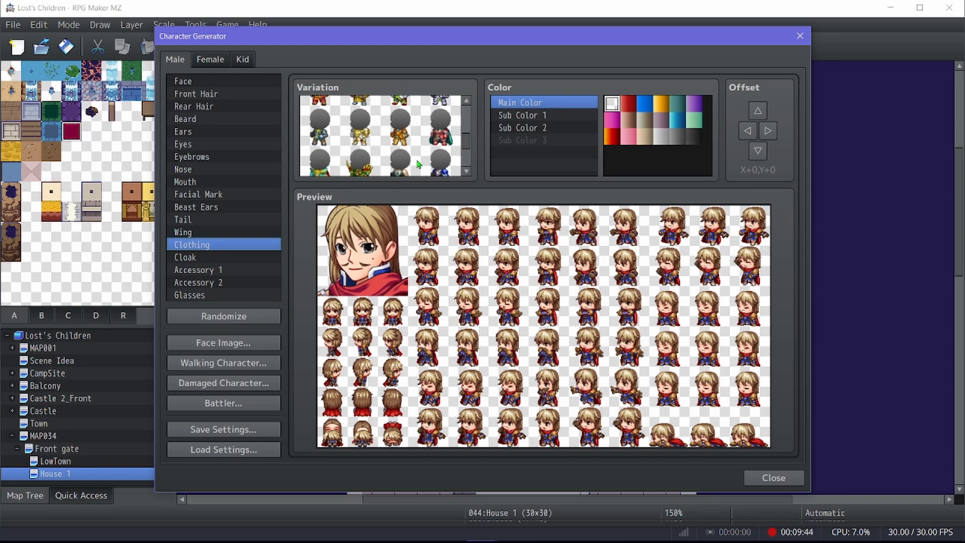
scroll(394, 169, down, 3)
click(408, 116)
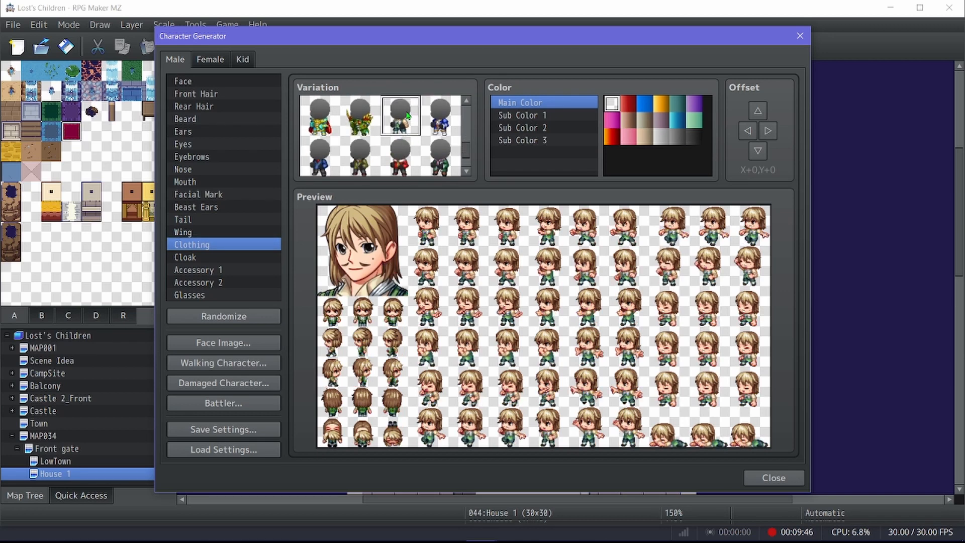
Set the outfit's Sub Color 1 to red, and try orange-red for Sub Color 2 before restoring its default white swatch.
click(574, 115)
click(628, 104)
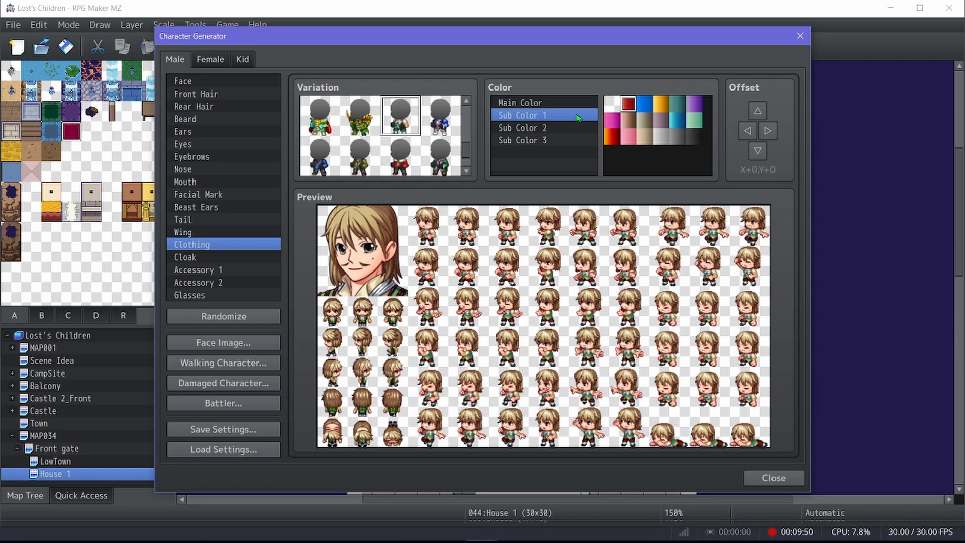
click(592, 127)
click(612, 137)
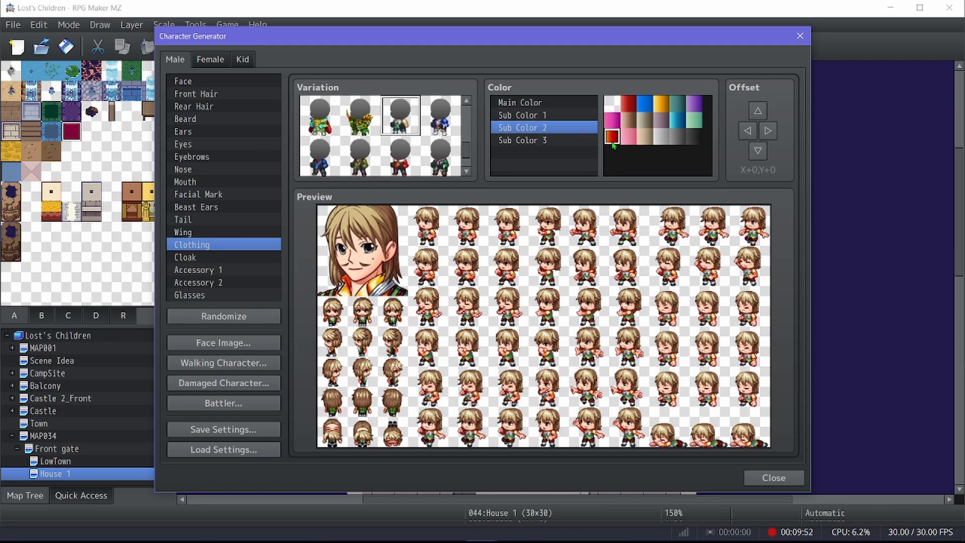
click(609, 101)
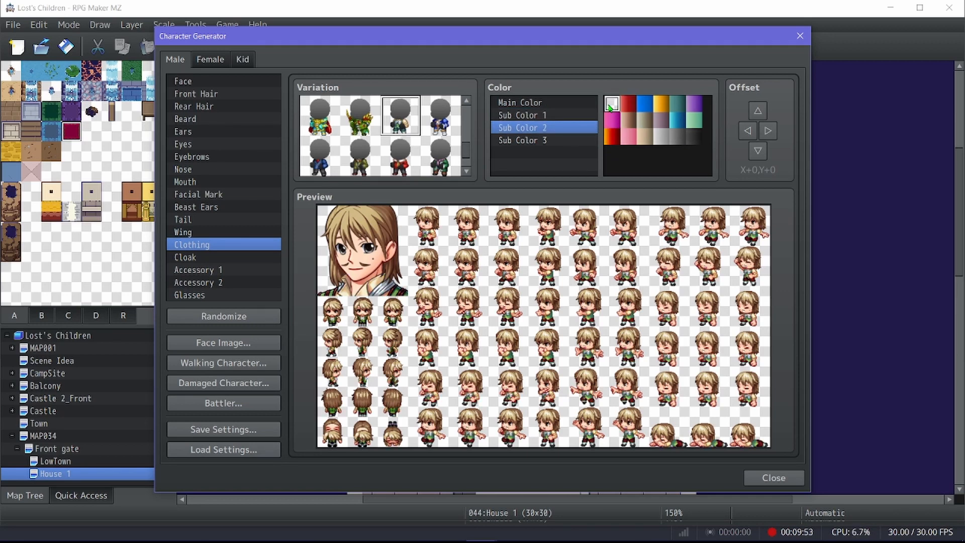
Set the outfit's Main Color to the orange-red swatch, and try pink for Sub Color 3 before restoring its default white swatch.
click(576, 140)
click(617, 137)
click(629, 137)
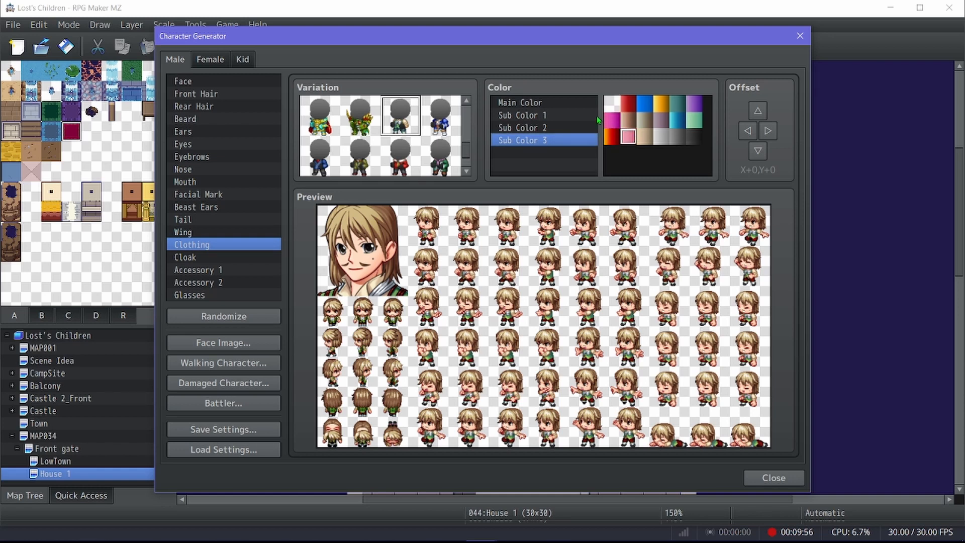
click(579, 103)
click(613, 137)
click(563, 140)
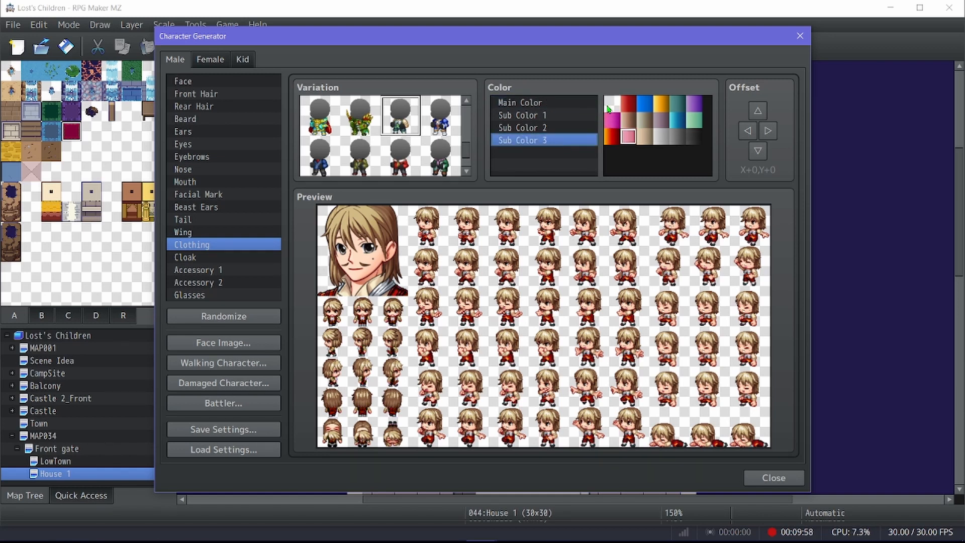
click(611, 103)
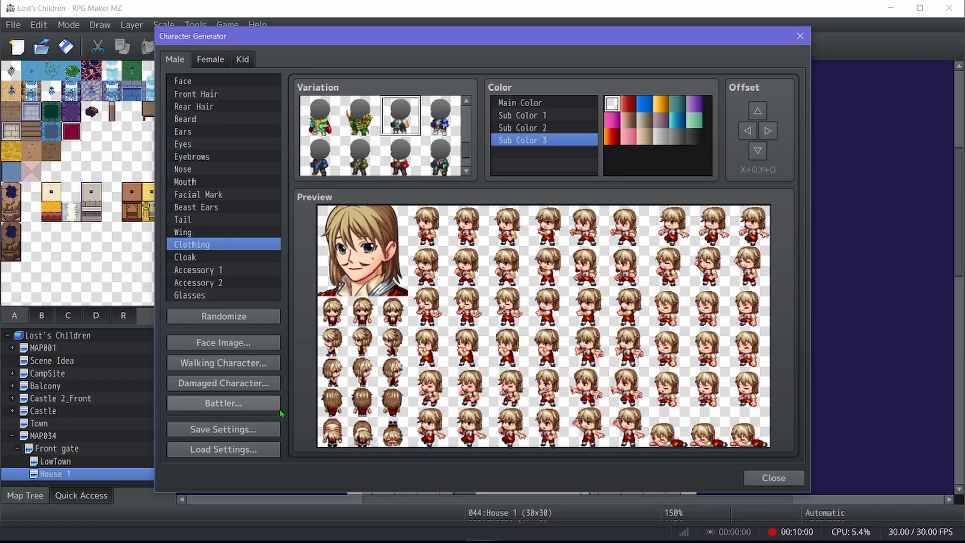
Export the walking character sheet as NPCS into the project's characters folder and close the Character Generator.
click(236, 362)
click(454, 131)
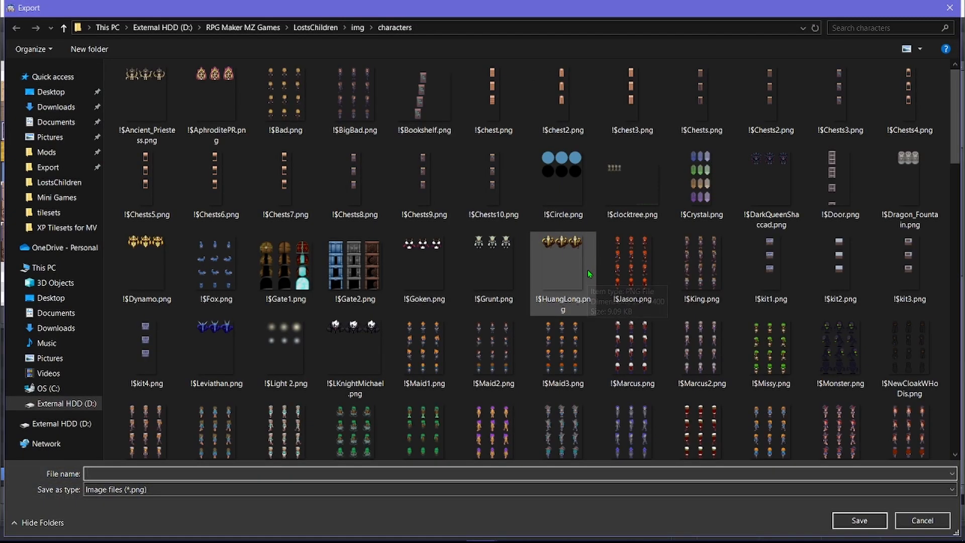
text(NPCS)
click(834, 521)
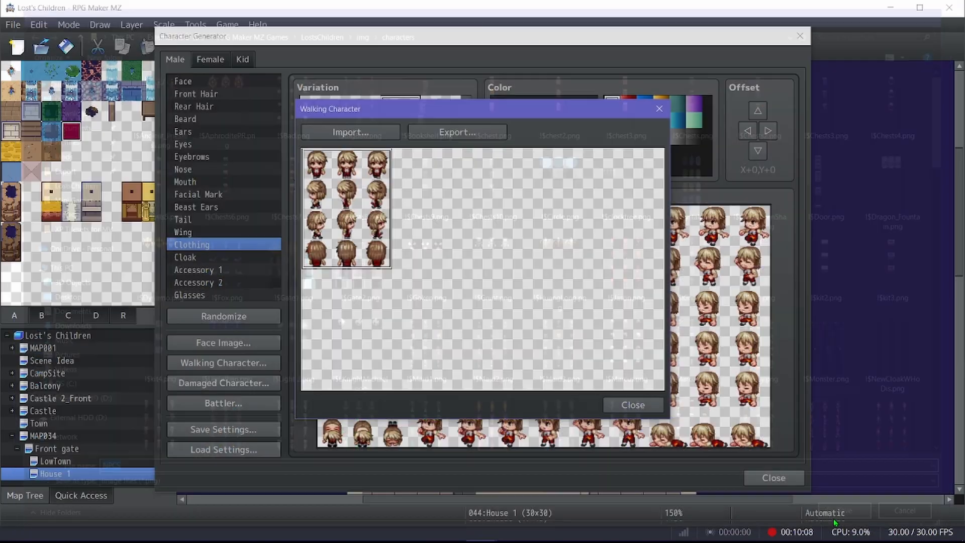
click(632, 404)
click(778, 484)
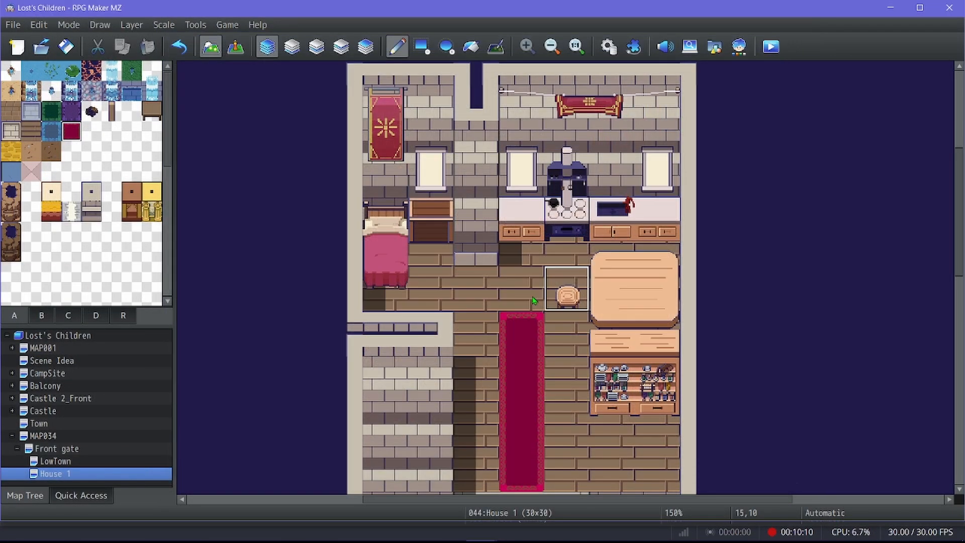
Create an event on the floor tile in front of the stove, using the back-facing sprite from the NPCS image.
click(236, 46)
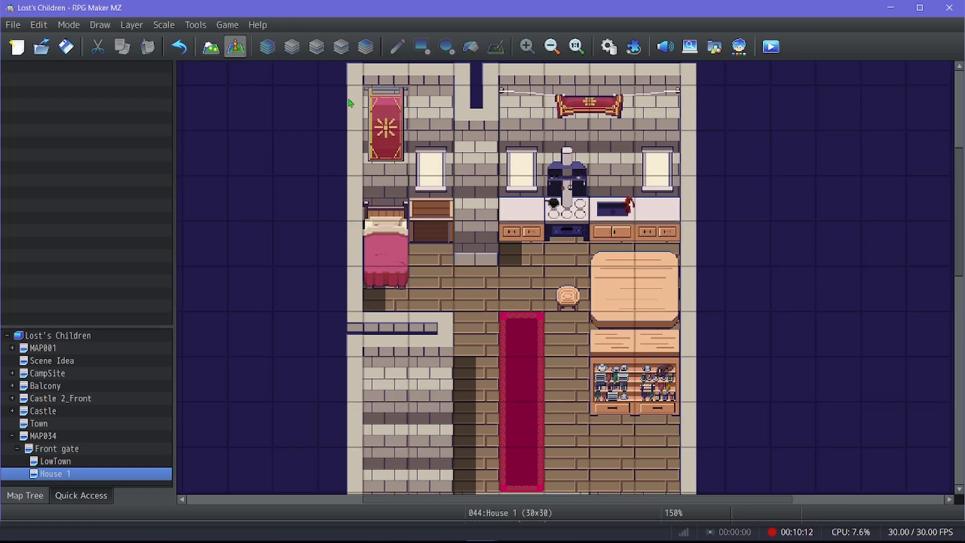
double_click(567, 256)
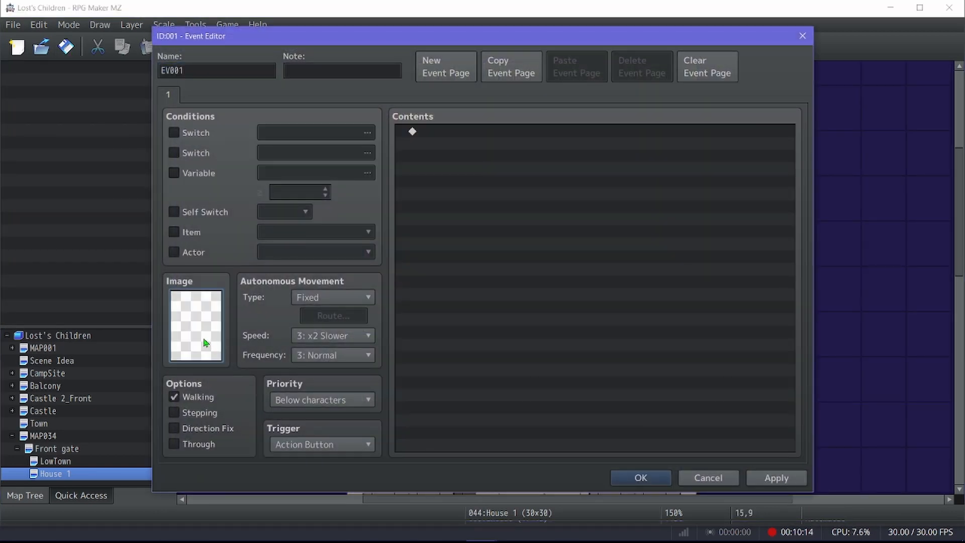
double_click(209, 342)
scroll(324, 230, down, 3)
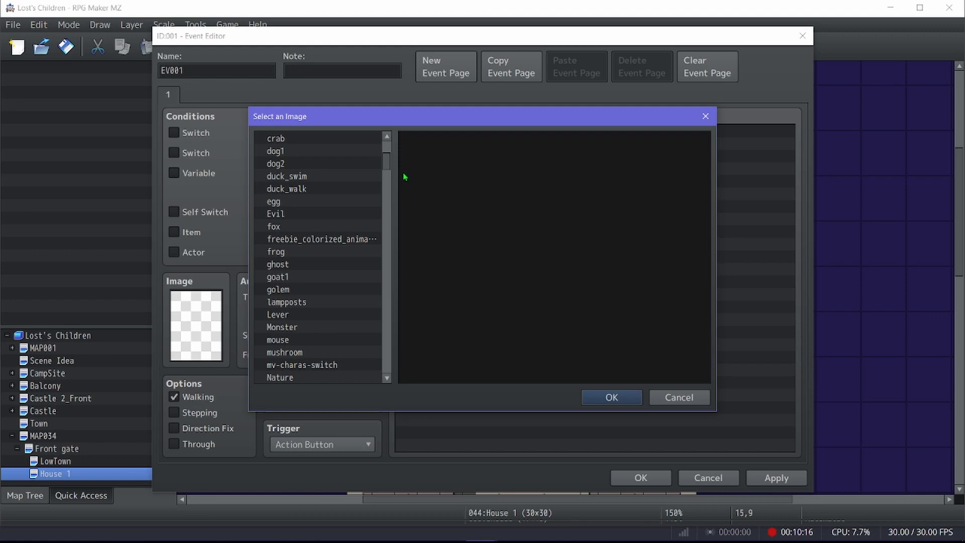
drag(387, 163, 389, 184)
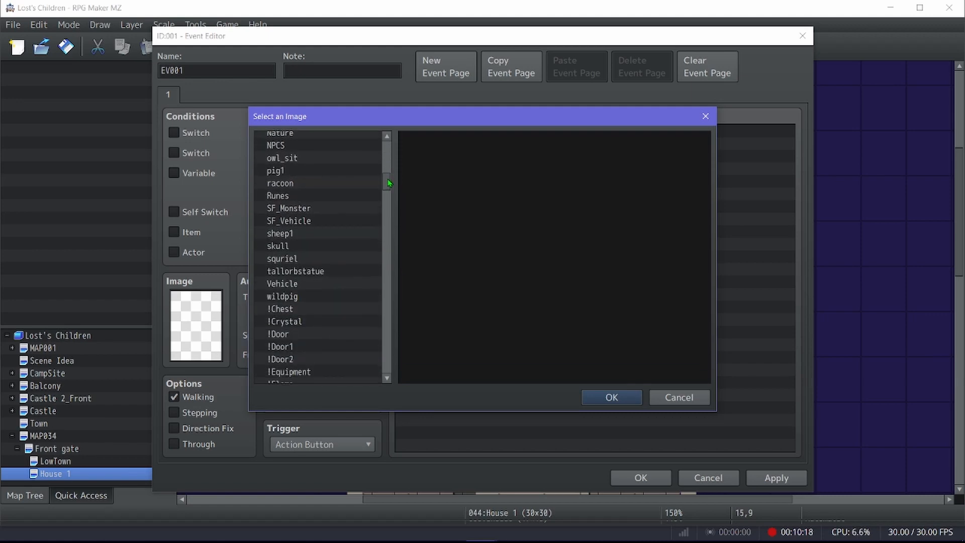
click(292, 144)
double_click(437, 210)
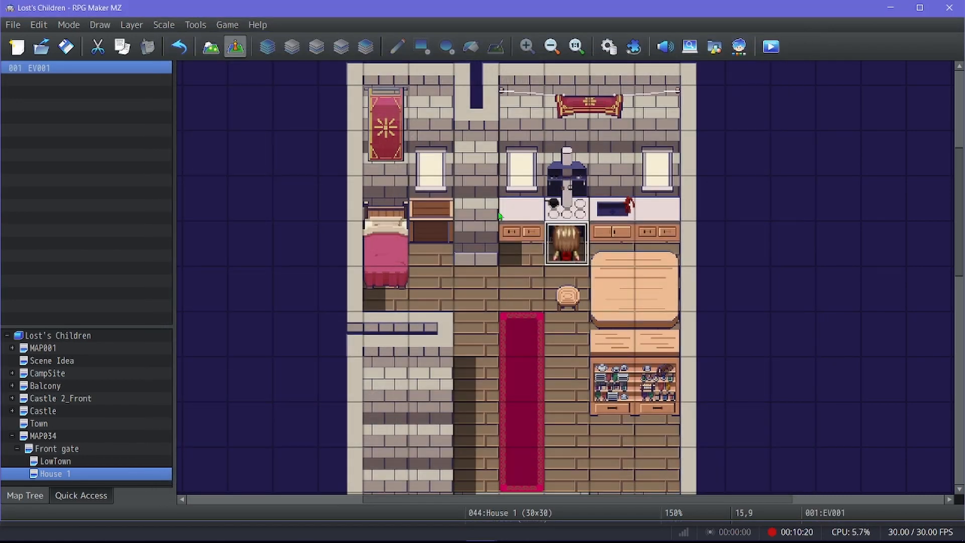
click(640, 478)
Enable the Stepping option for the NPC event at the stove.
double_click(571, 257)
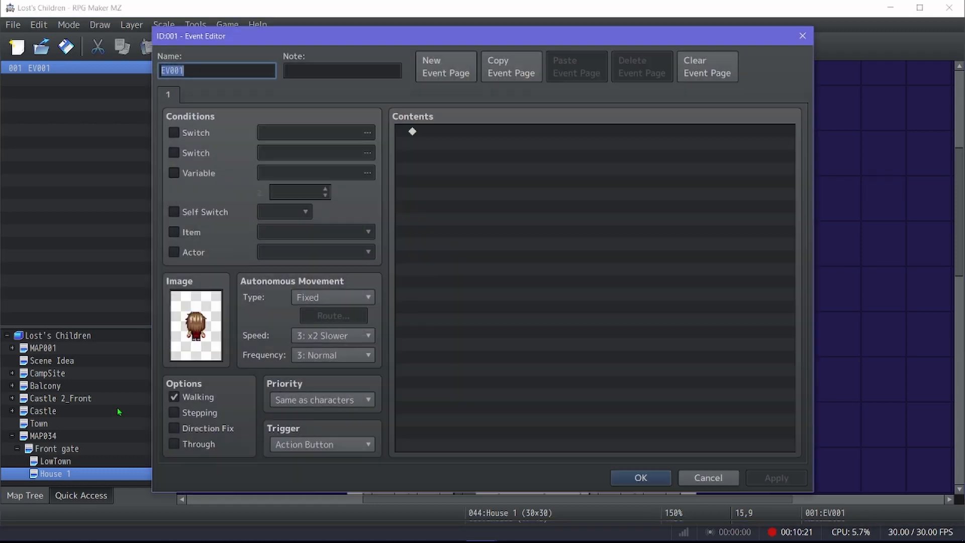
click(175, 412)
click(640, 478)
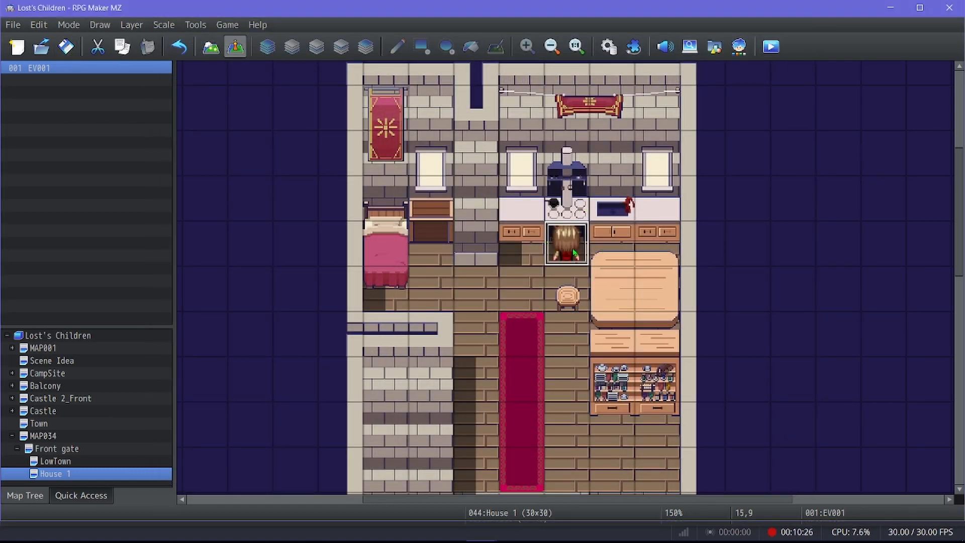
Set the stove NPC's autonomous movement type to Custom.
double_click(569, 233)
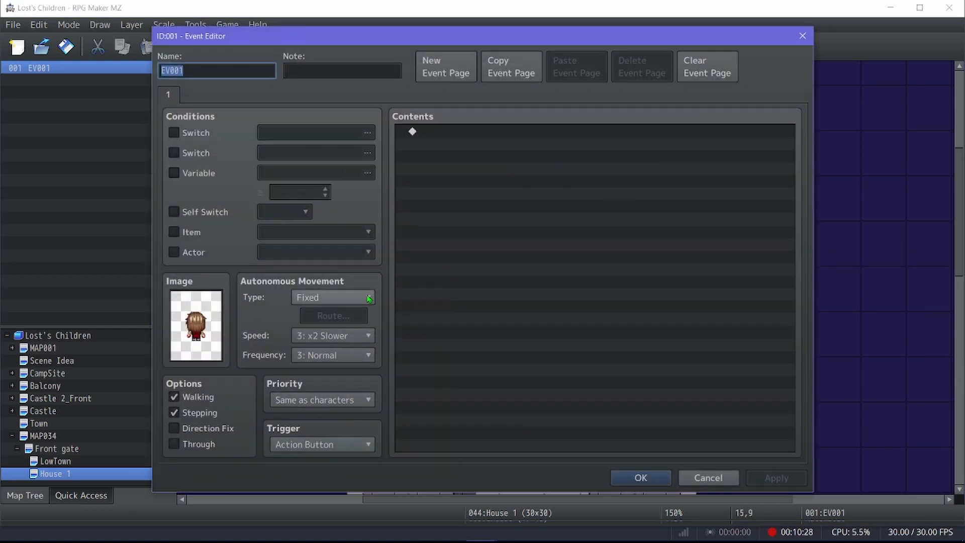
scroll(369, 298, down, 1)
scroll(369, 298, down, 2)
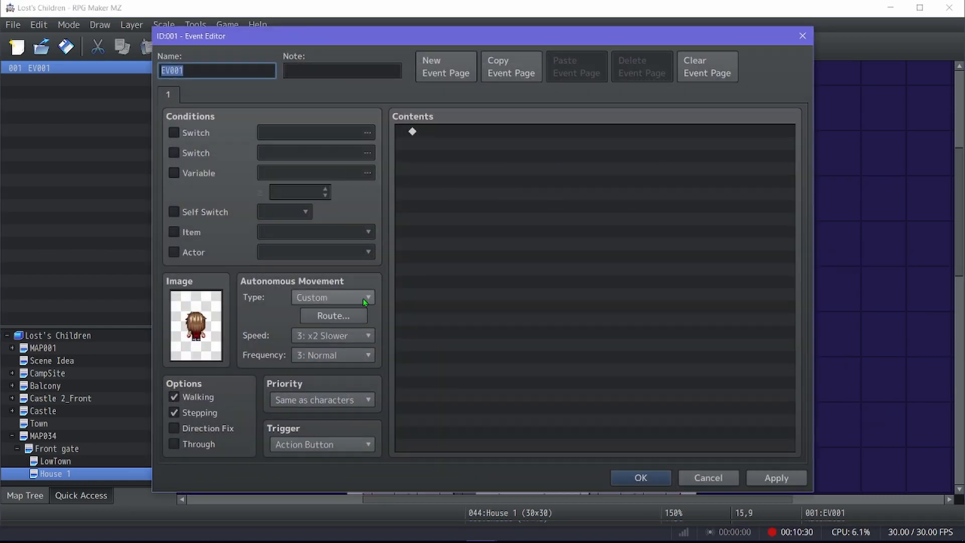
Build the NPC's custom route with a 60-frame wait, Stepping Animation OFF, Move Right, Turn Up and Stepping Animation ON.
click(333, 316)
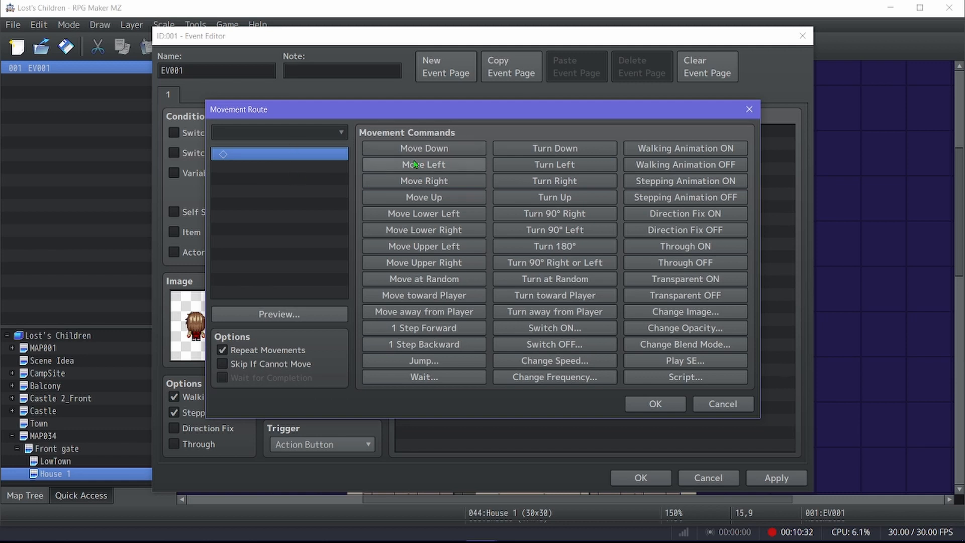
click(447, 377)
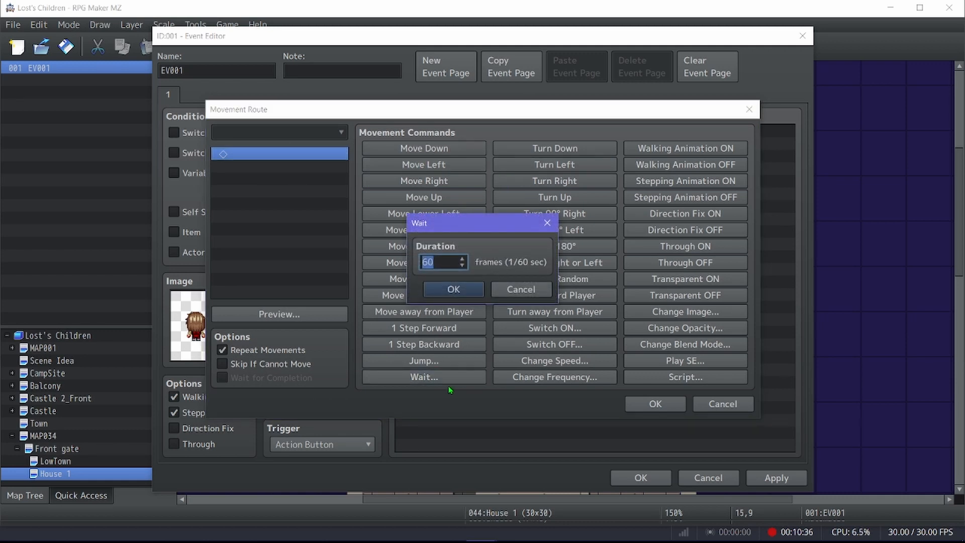
key(Return)
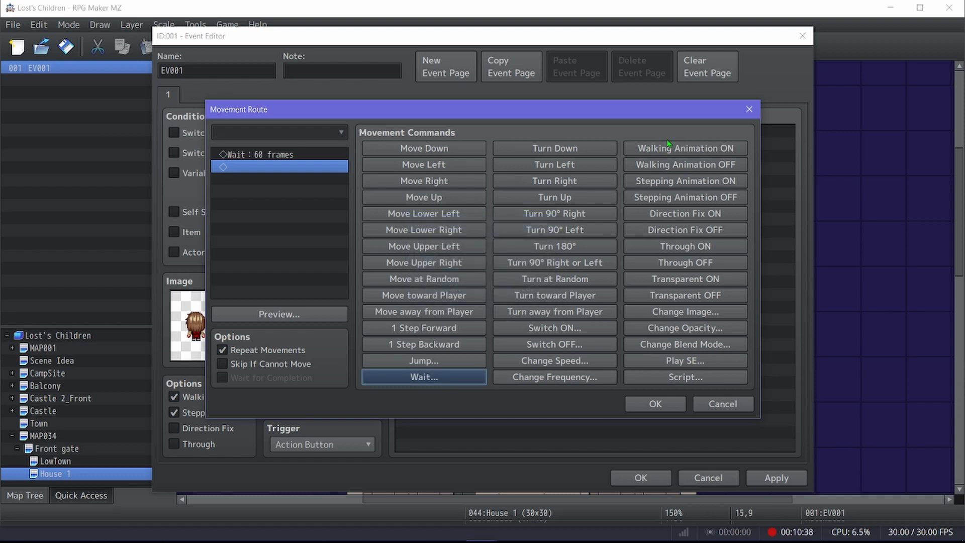
click(715, 200)
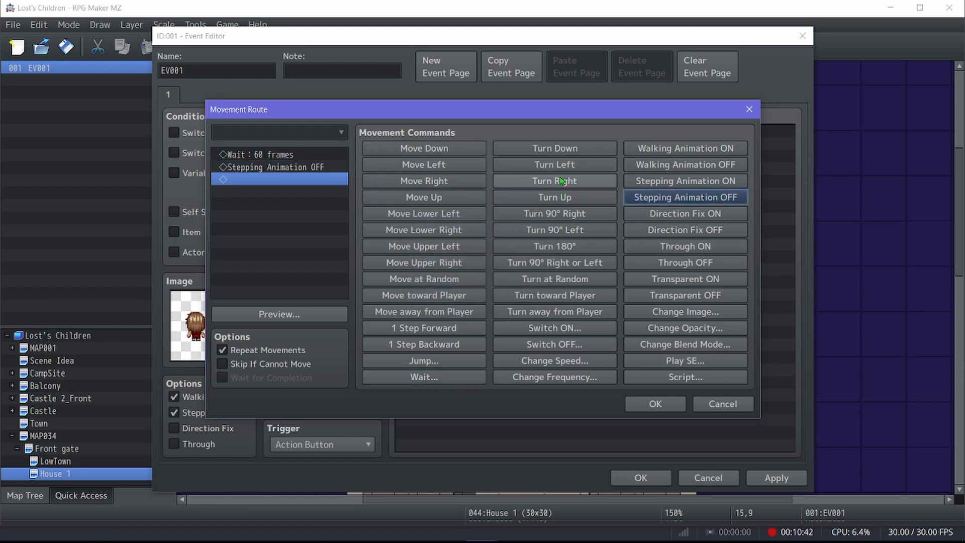
click(450, 180)
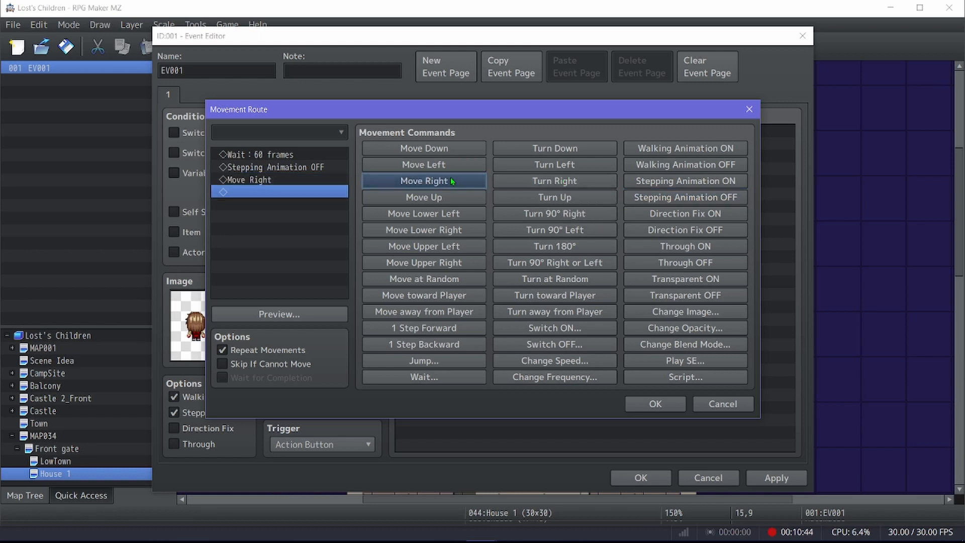
click(555, 197)
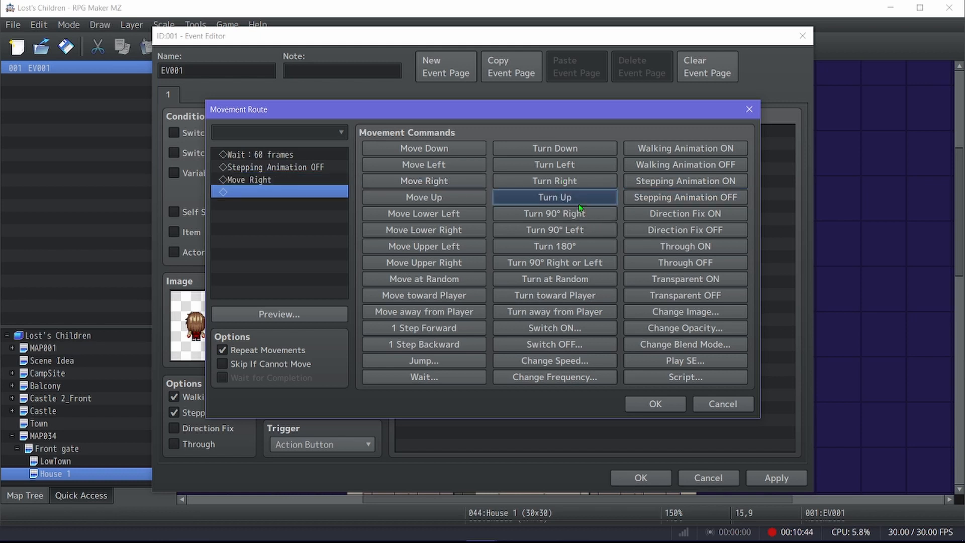
click(699, 182)
Append a 30-frame wait to the NPC's movement route.
click(425, 377)
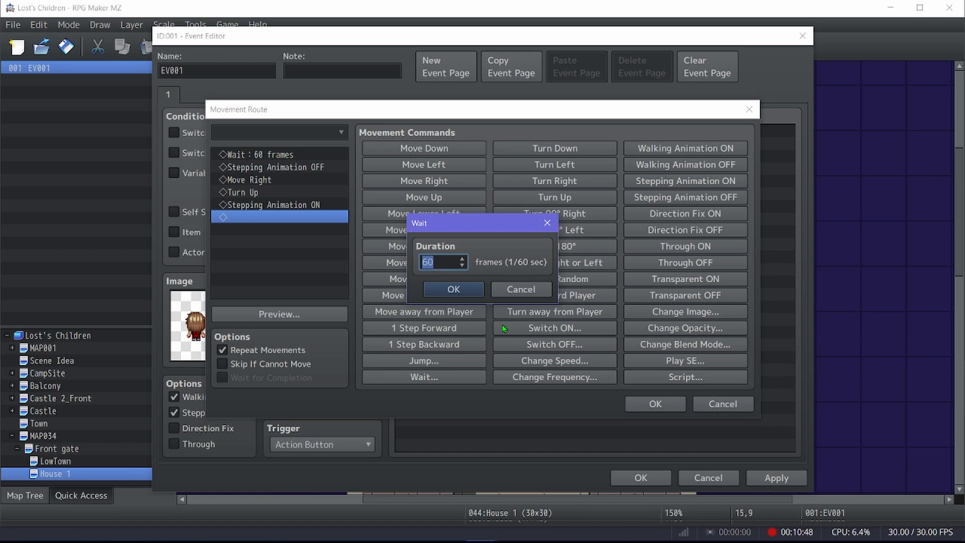
text(330)
key(Return)
click(267, 219)
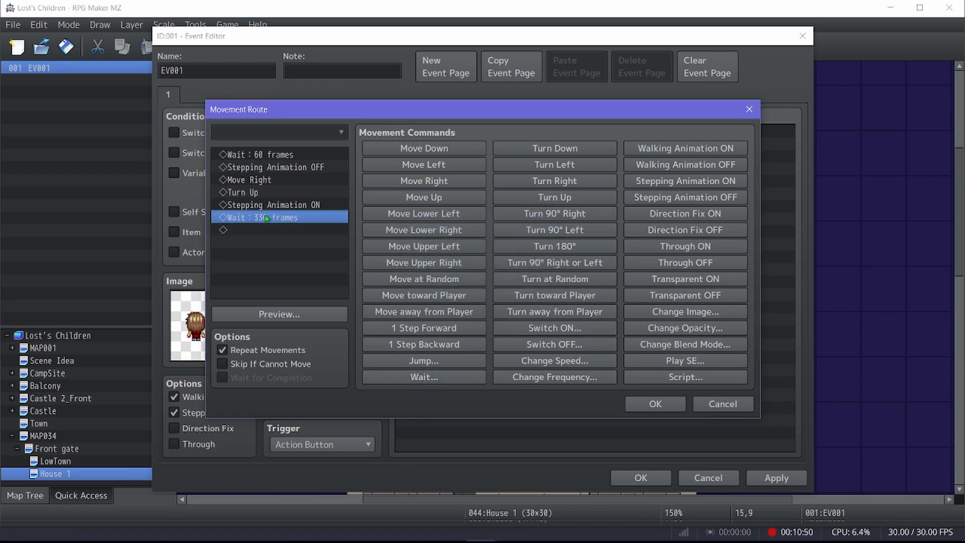
double_click(267, 218)
text(30)
key(Return)
Add Move Left, Turn Up and Stepping Animation ON after the 30-frame wait in the route.
click(270, 229)
click(442, 165)
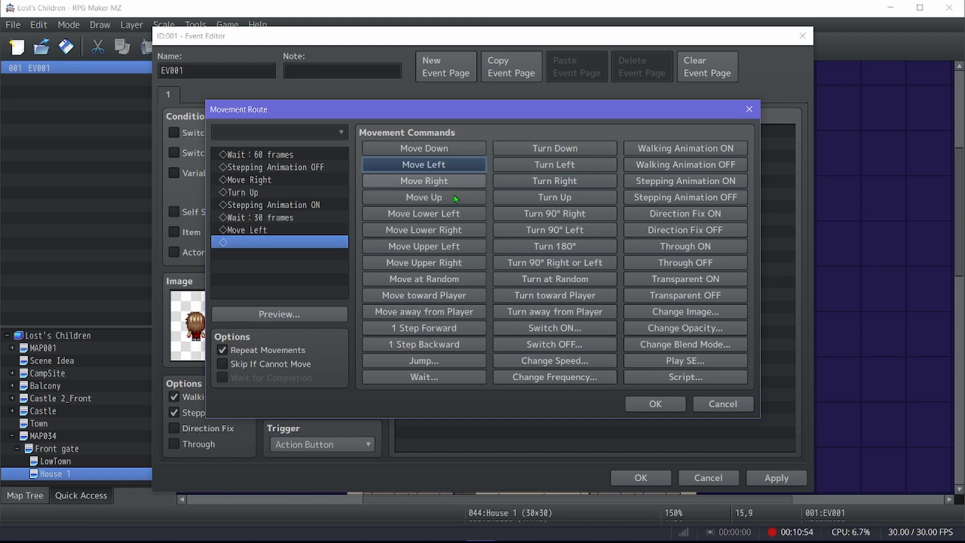
click(424, 196)
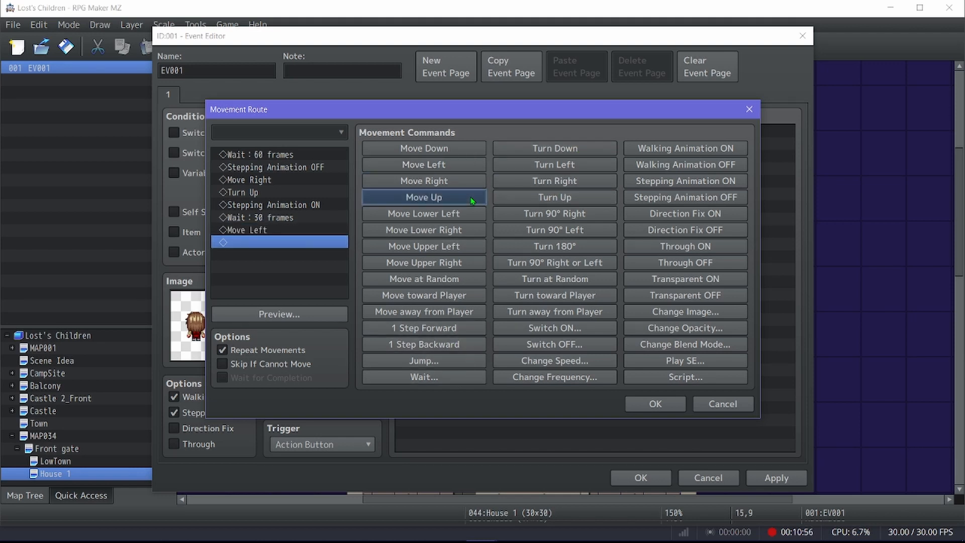
click(278, 244)
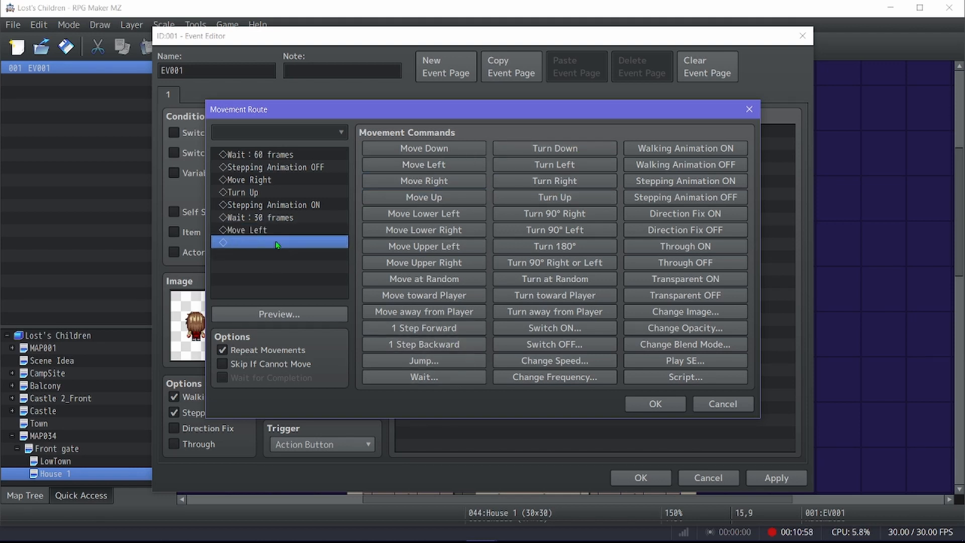
click(552, 197)
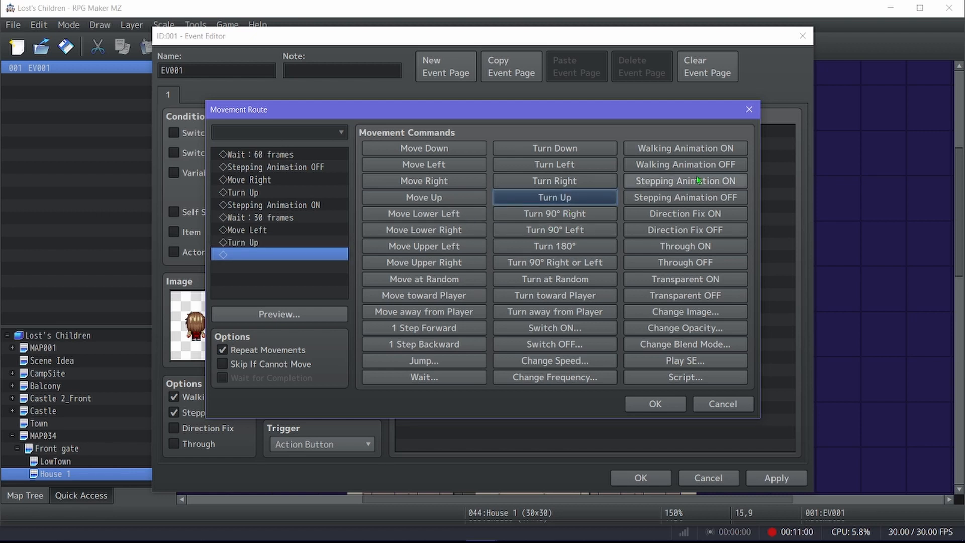
click(697, 179)
Insert Stepping Animation OFF before Move Left, then accept the movement route and the NPC event.
click(258, 229)
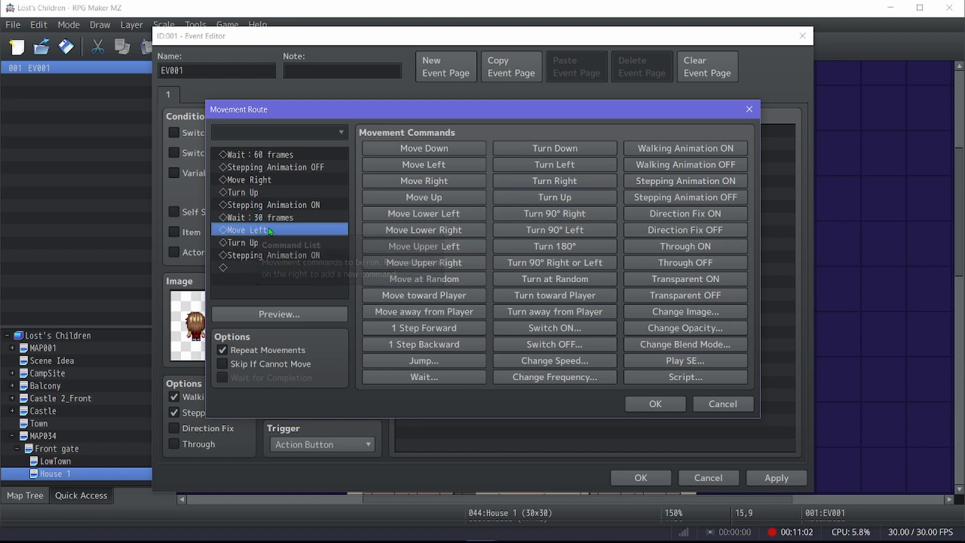
click(708, 197)
click(253, 282)
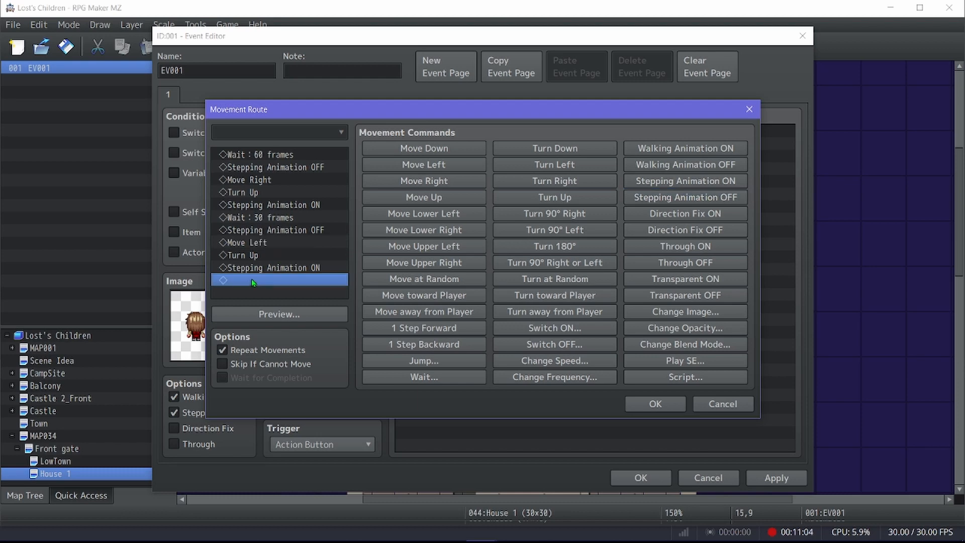
click(653, 403)
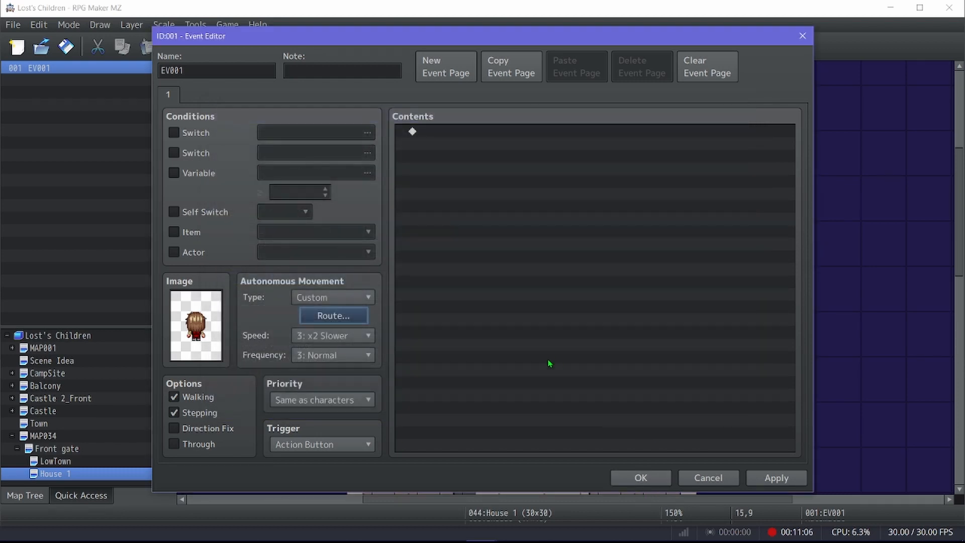
click(640, 478)
Extend House 1's entrance floor with a one-tile stone exit at (14,18), using the existing floor tile.
scroll(245, 191, down, 1)
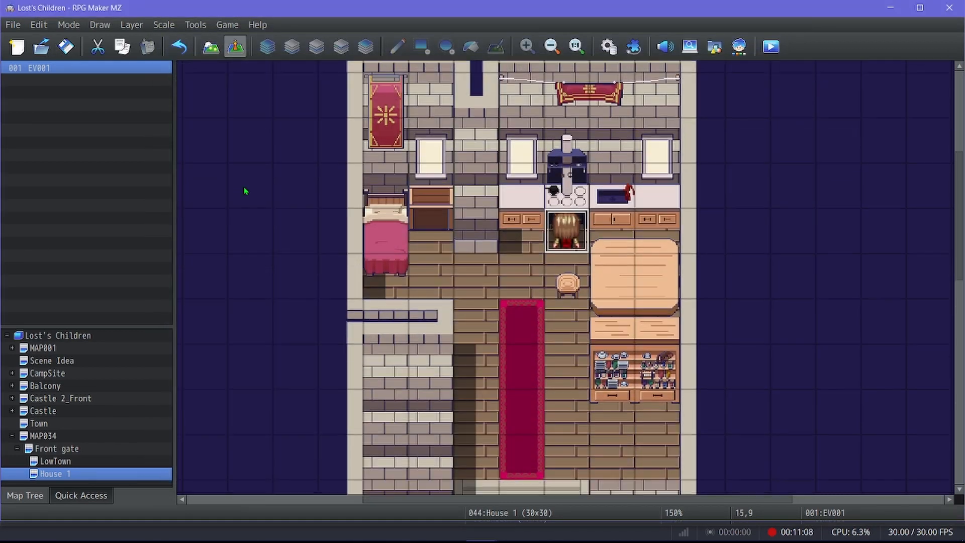
scroll(246, 192, down, 5)
key(F5)
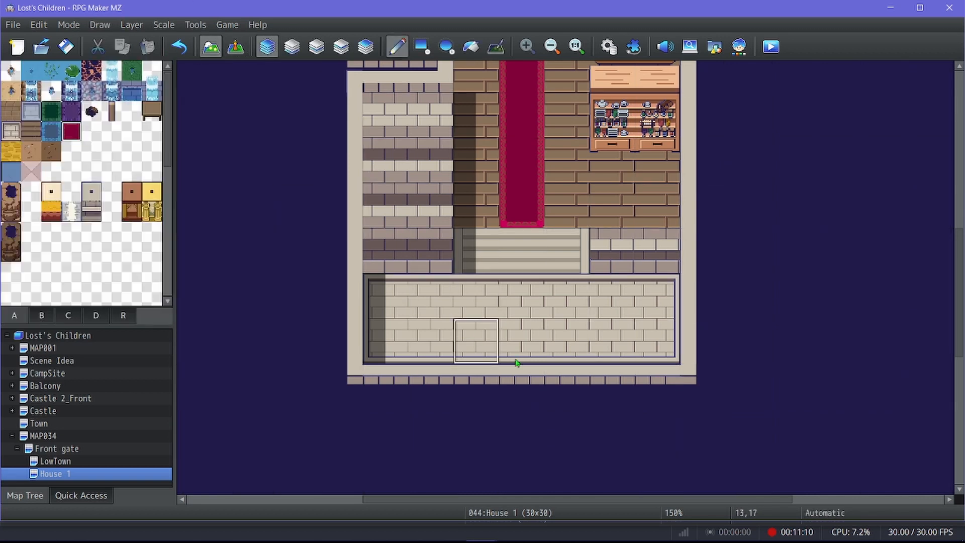
click(523, 383)
right_click(523, 332)
click(531, 379)
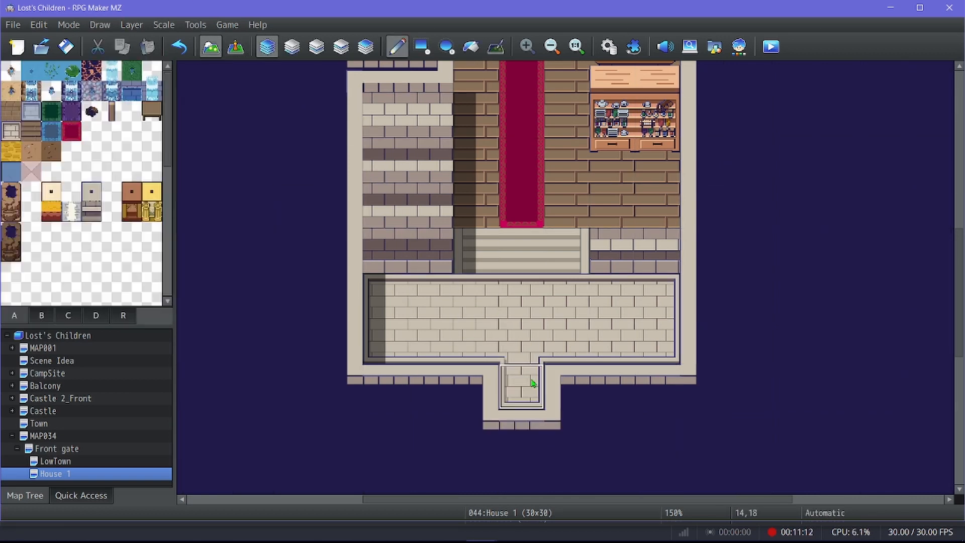
Create a quick transfer event just below the new exit tile, leading to Front gate (21,28).
click(235, 47)
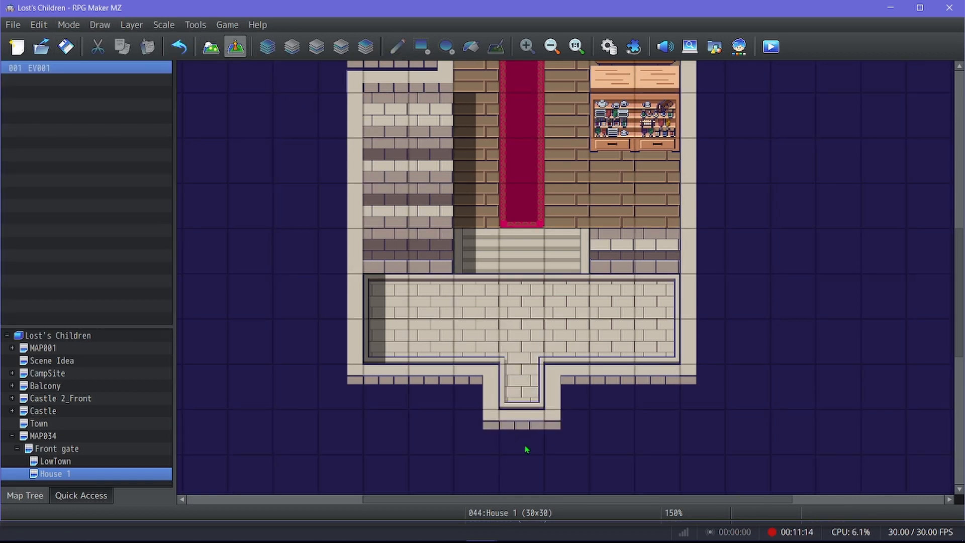
right_click(526, 449)
mouse_move(583, 444)
click(704, 468)
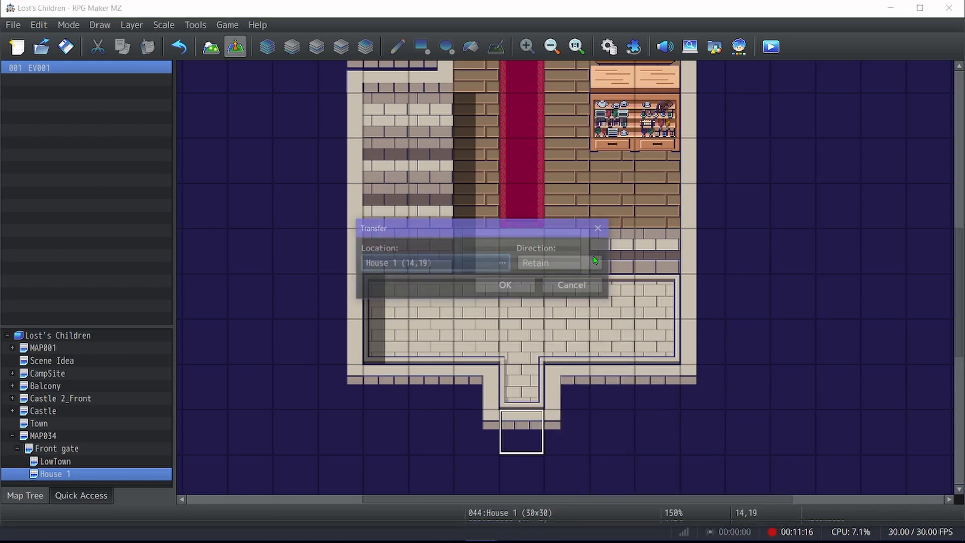
click(417, 263)
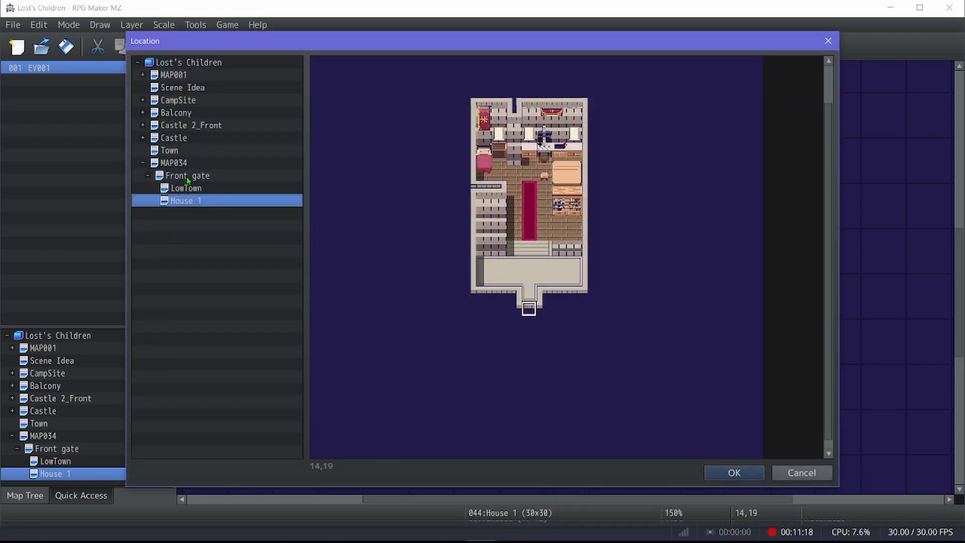
click(187, 176)
double_click(559, 308)
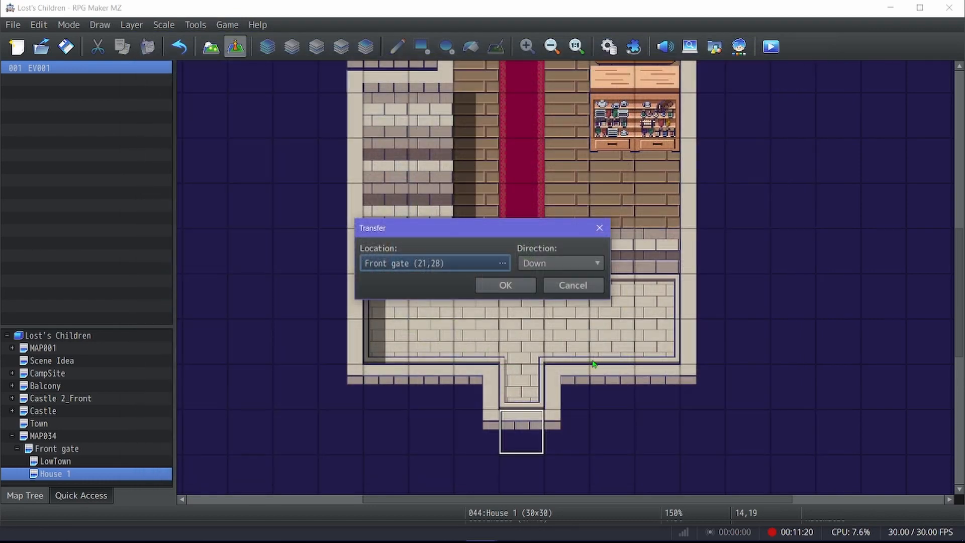
click(505, 286)
Review the contents, priority and trigger of the new Front gate transfer event.
double_click(521, 438)
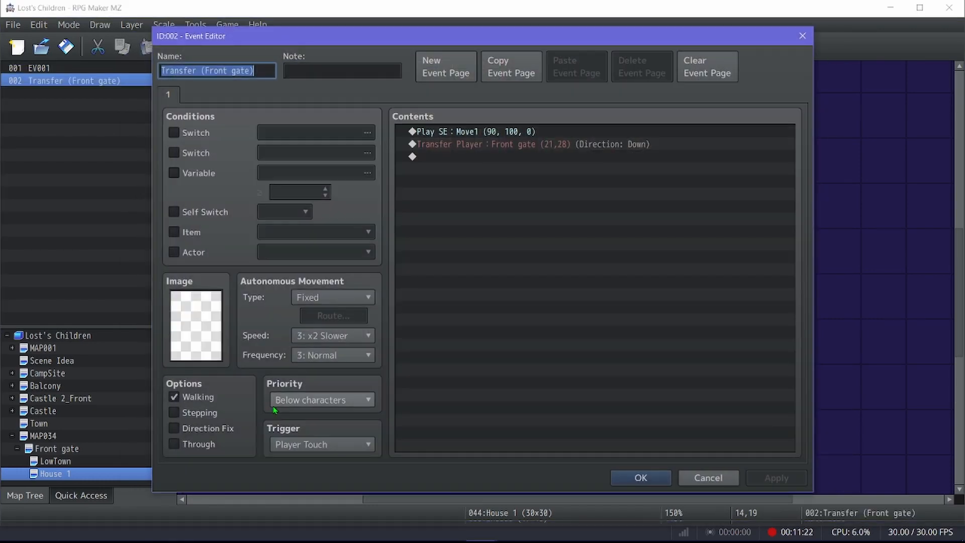
scroll(277, 400, down, 1)
click(622, 480)
On the Front gate map, create a quick door event in the house doorway at (21,27) leading to House 1 (14,18).
key(Up)
key(Up)
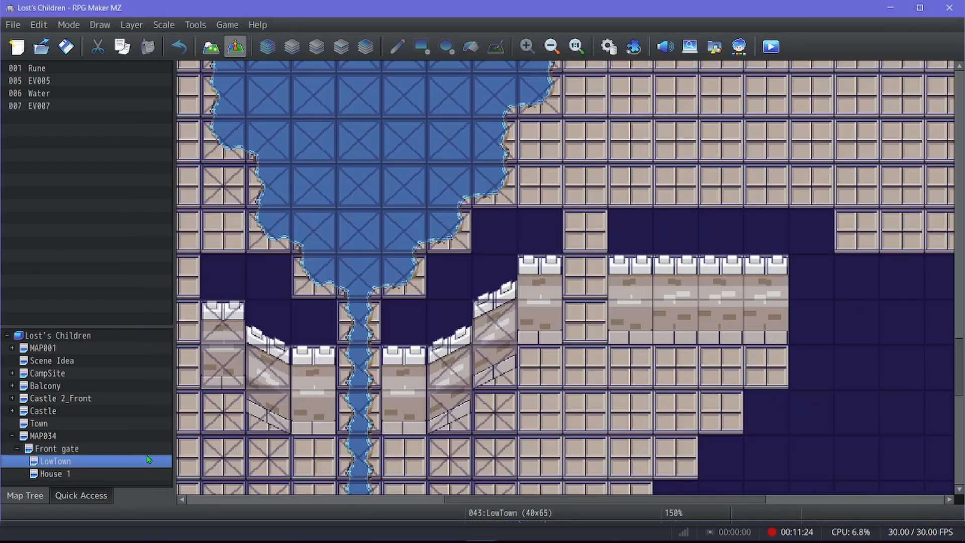
right_click(537, 395)
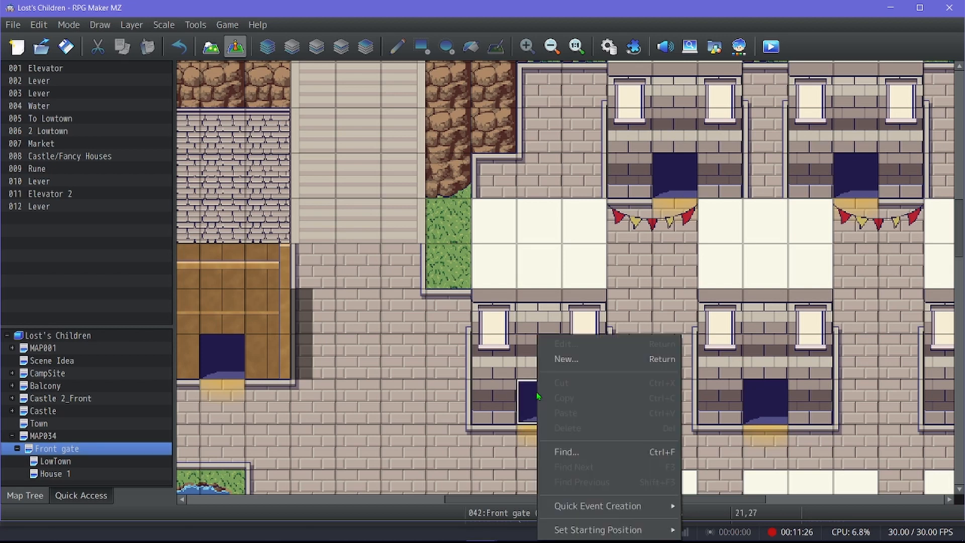
mouse_move(654, 505)
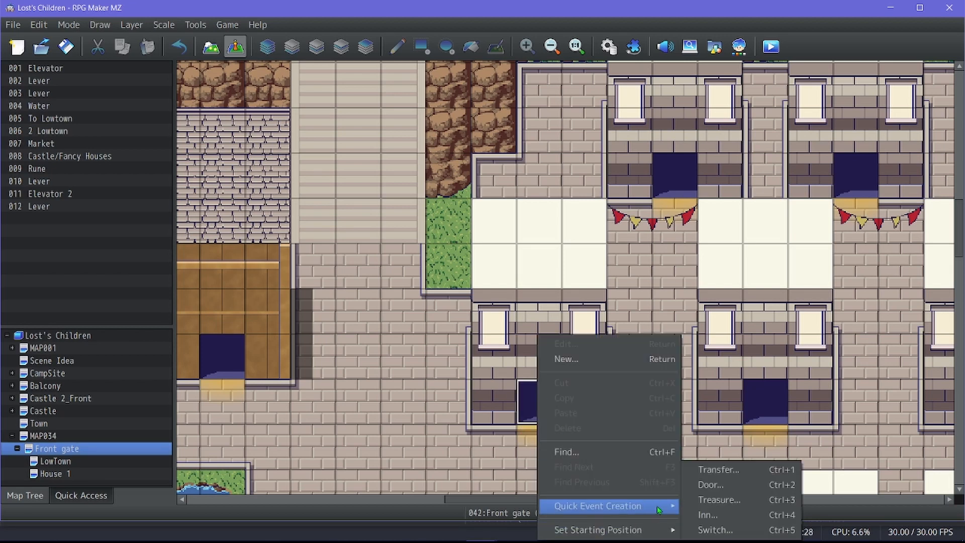
click(713, 485)
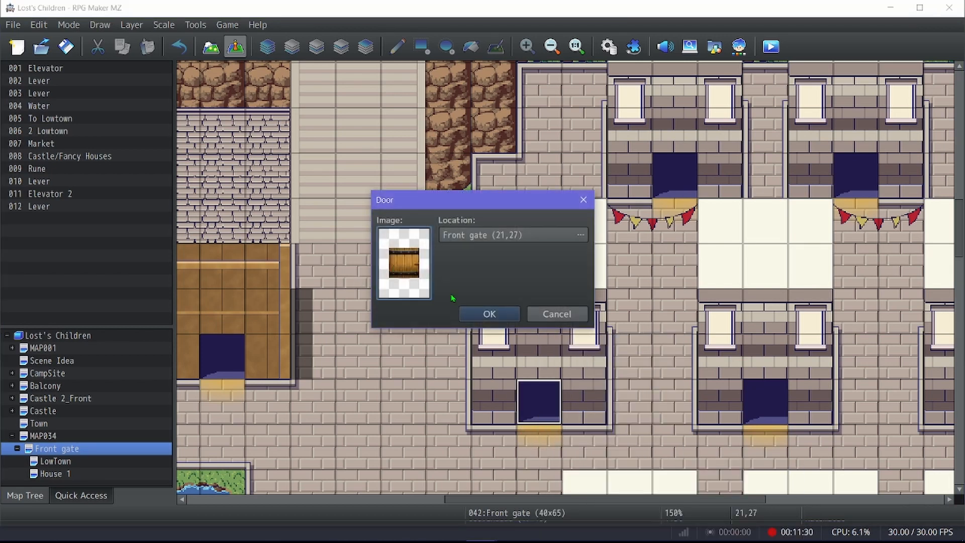
click(480, 237)
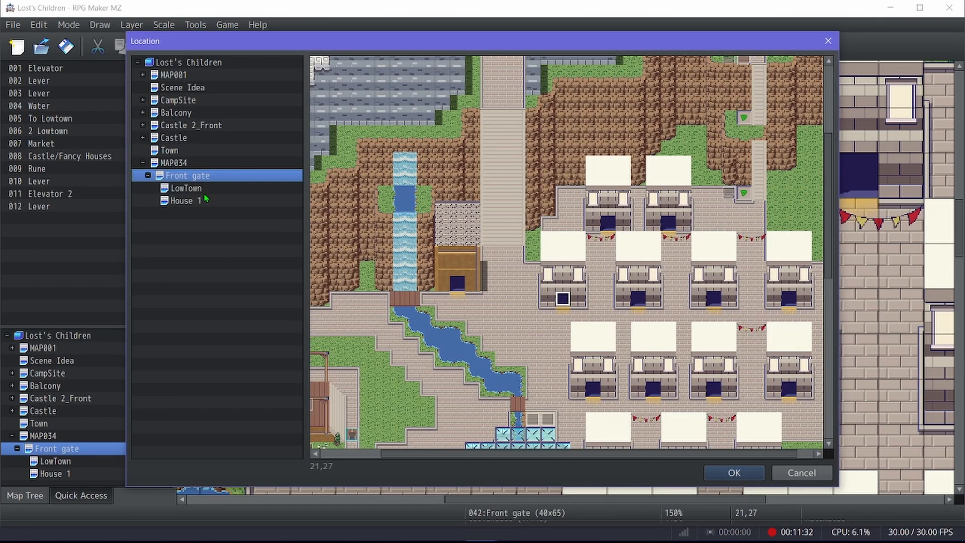
click(202, 200)
double_click(525, 285)
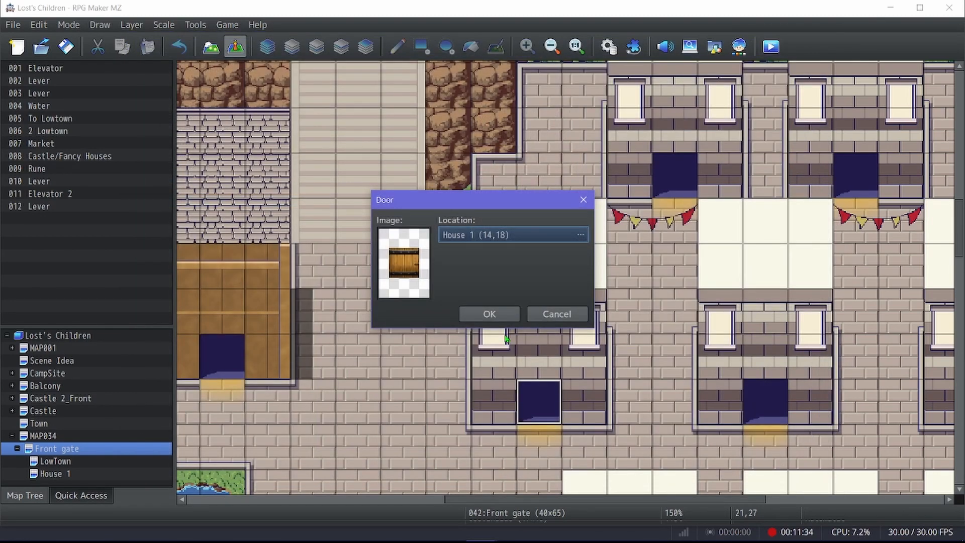
click(489, 313)
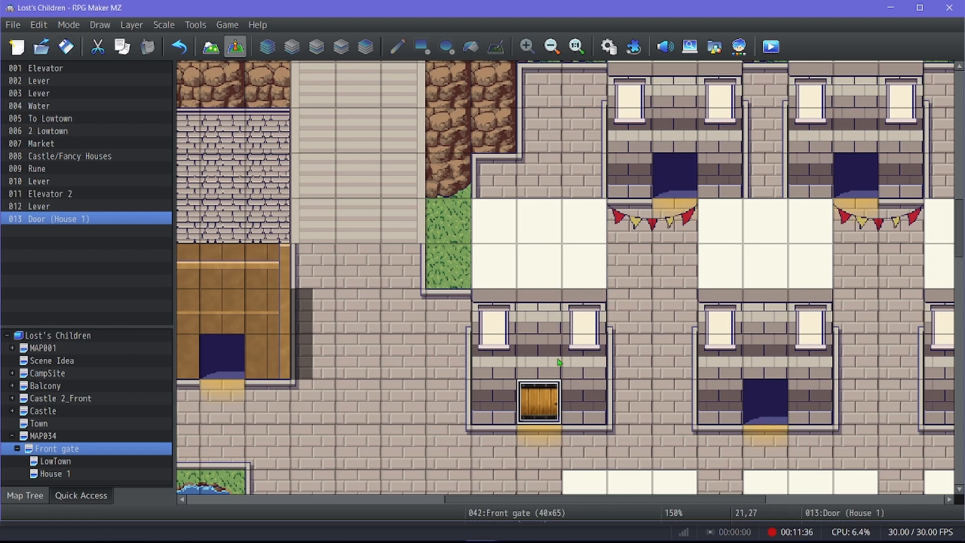
scroll(415, 398, down, 3)
right_click(415, 398)
mouse_move(555, 530)
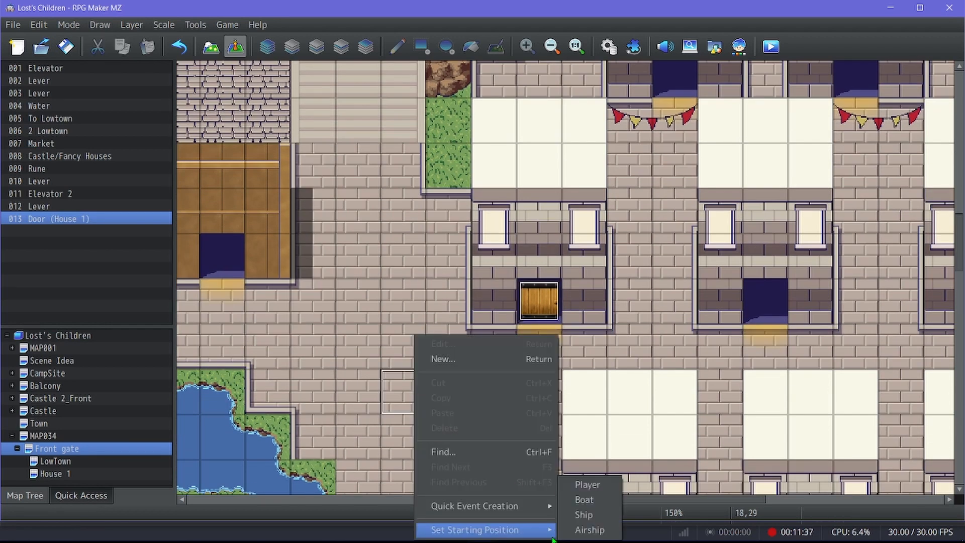
click(586, 499)
key(Delete)
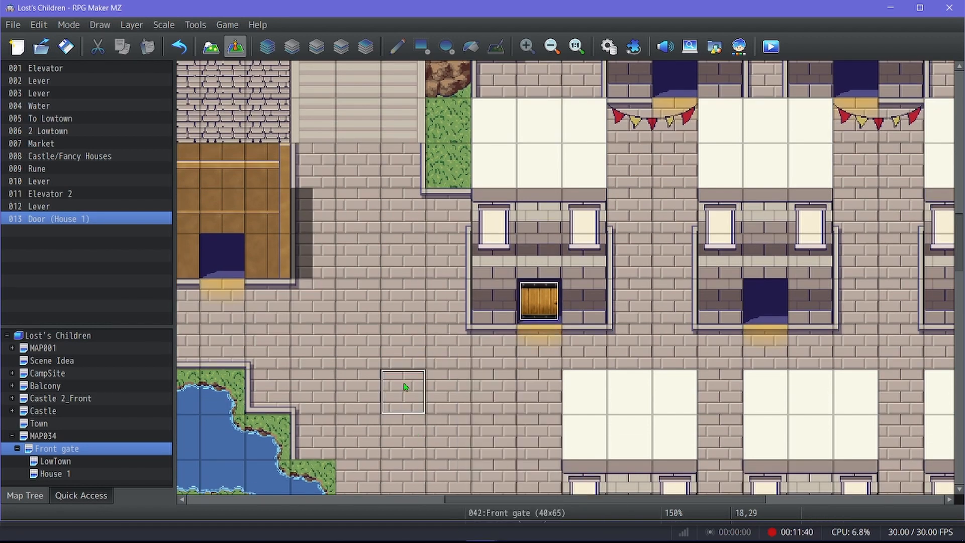
Set the player's starting position on the paving tile at (18,29) and start a playtest.
right_click(406, 387)
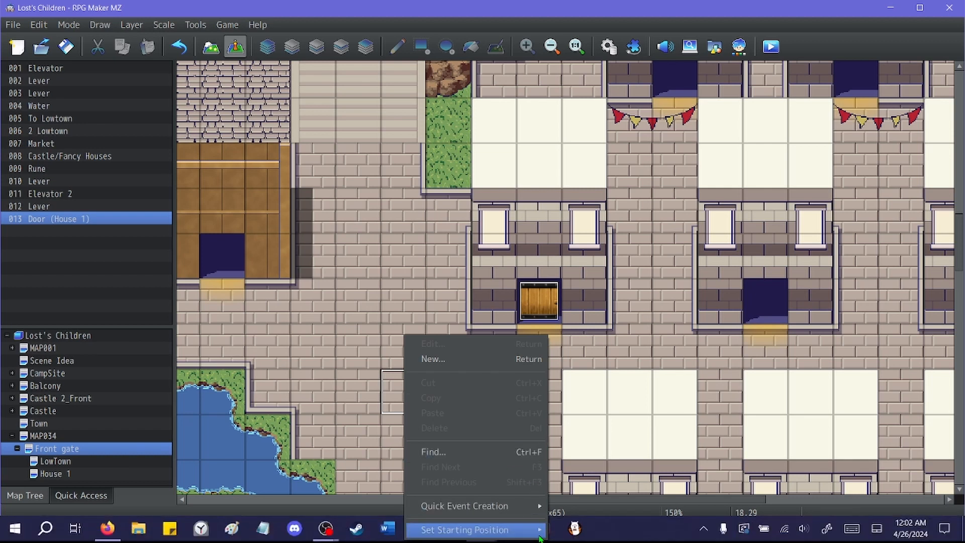
mouse_move(527, 529)
click(583, 485)
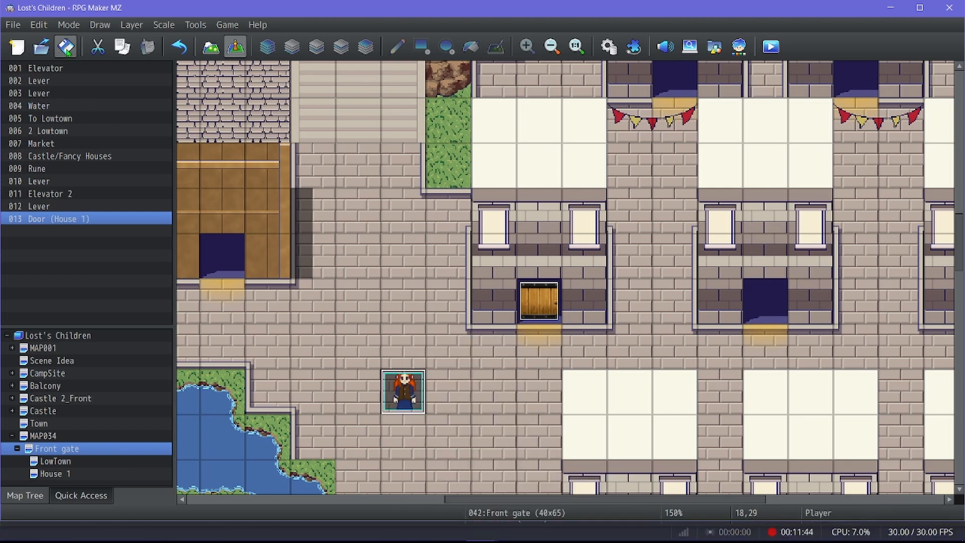
click(771, 46)
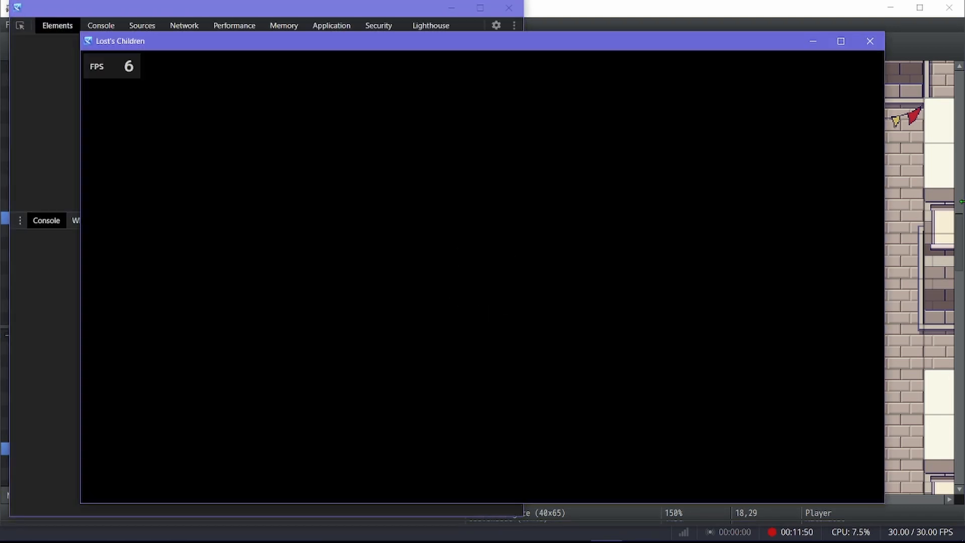
Start a new game in the playtest and walk the player through the wooden door into House 1.
key(Up)
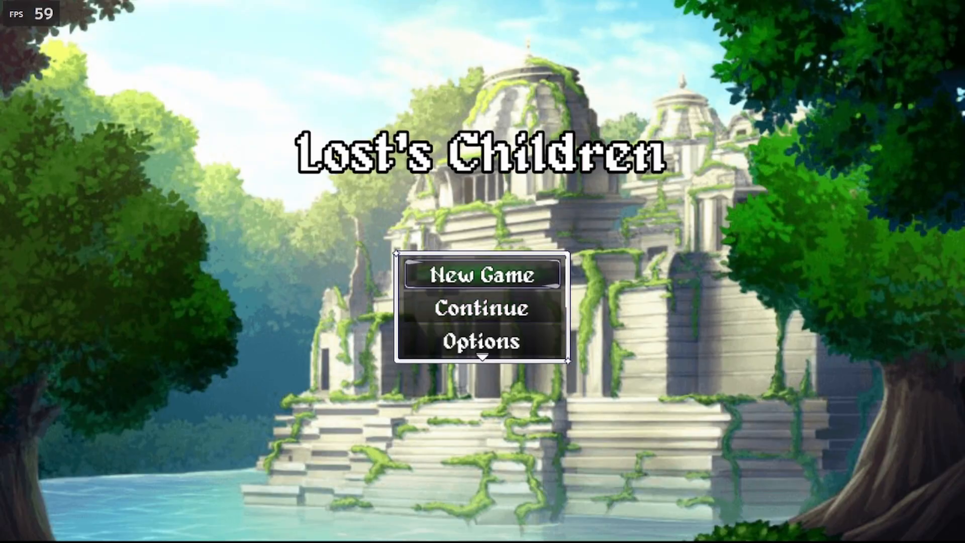
key(Return)
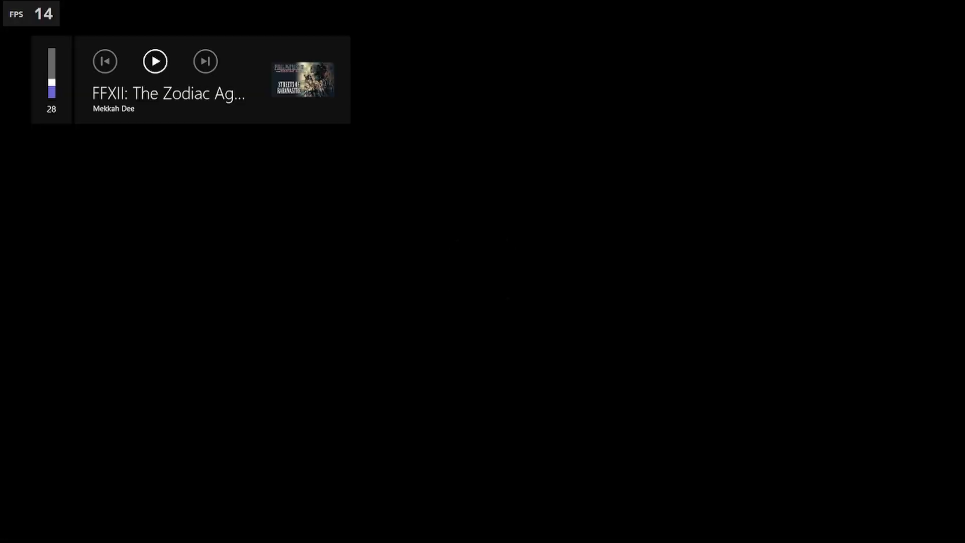
key(Right)
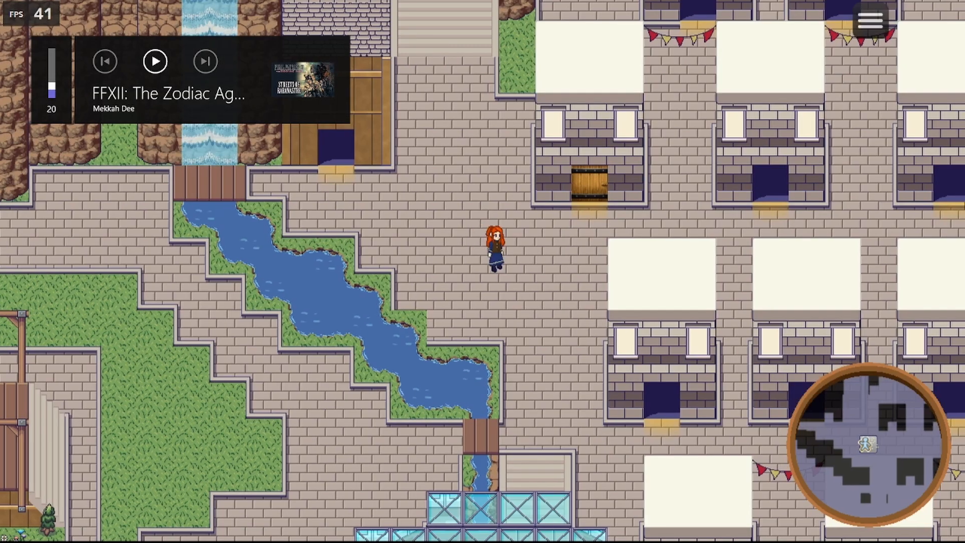
key(Up)
key(Up)
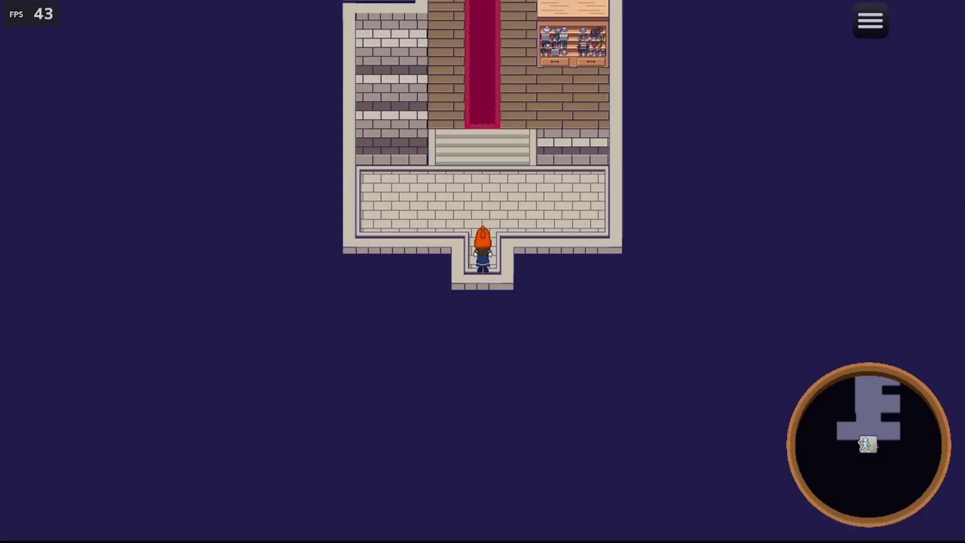
Walk the player up the stairs and along the red carpet toward the kitchen NPC.
key(Up)
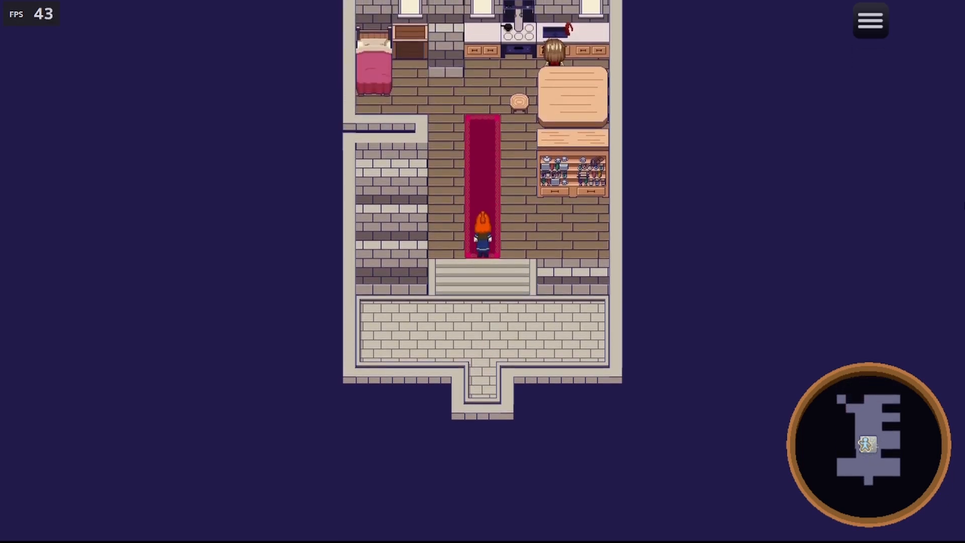
key(Up)
key(Down)
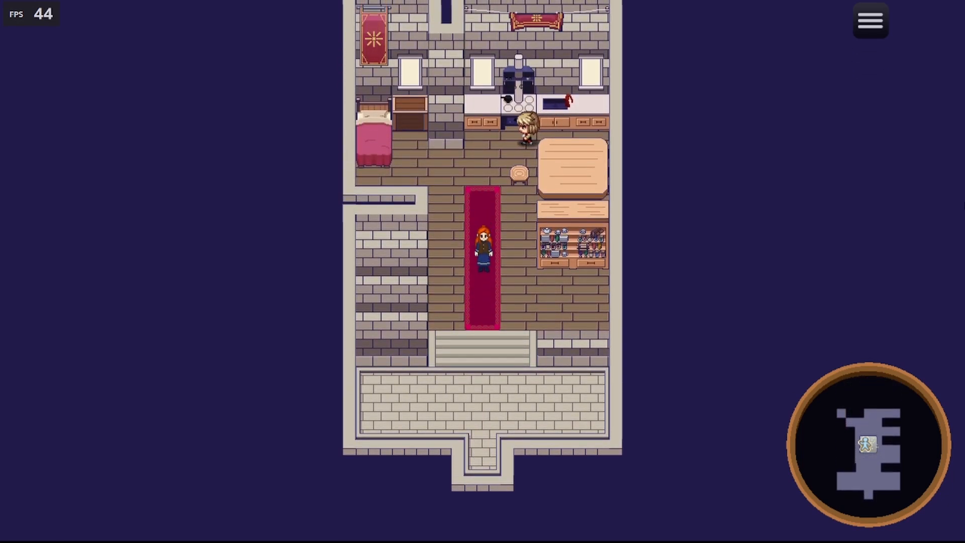
key(Up)
Check the general settings in the game's options, and return to the house.
key(Escape)
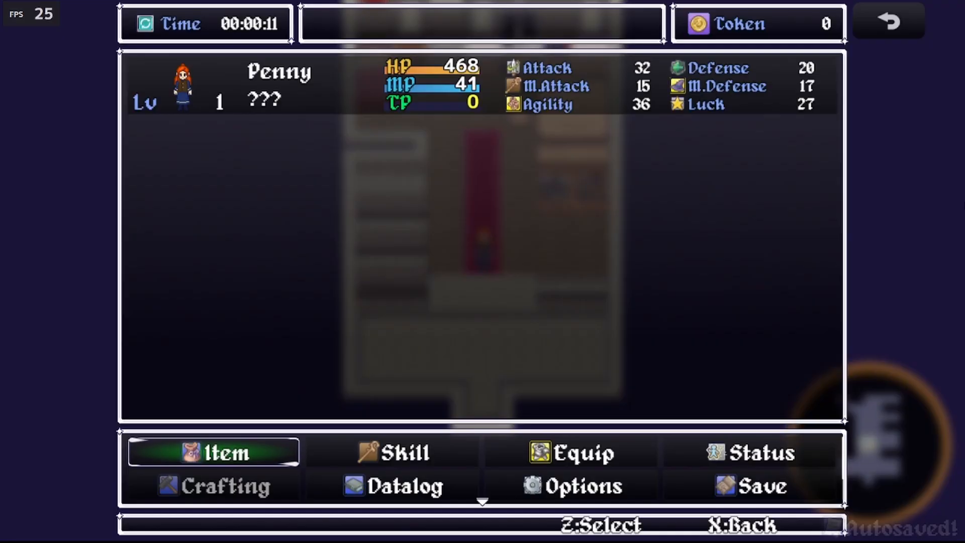
key(Right)
key(Right)
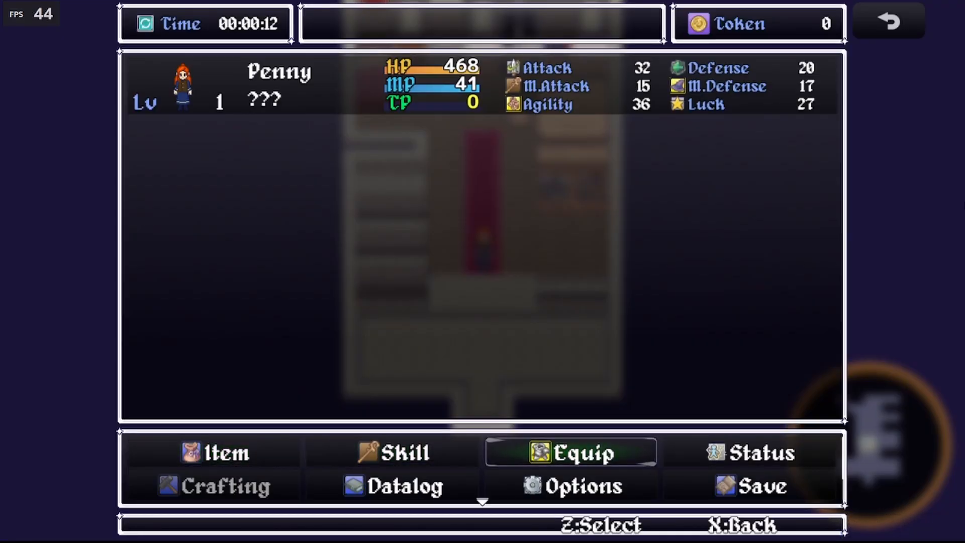
key(Down)
key(z)
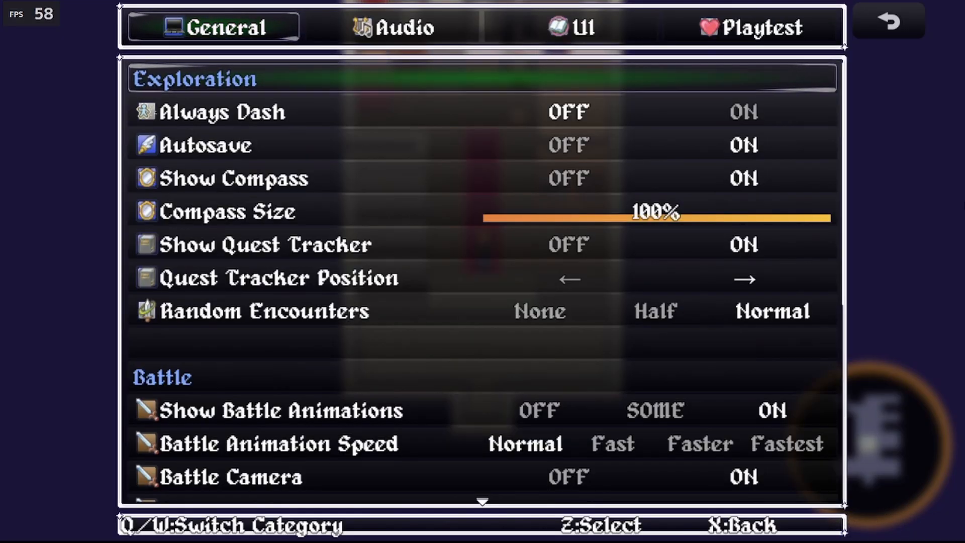
key(x)
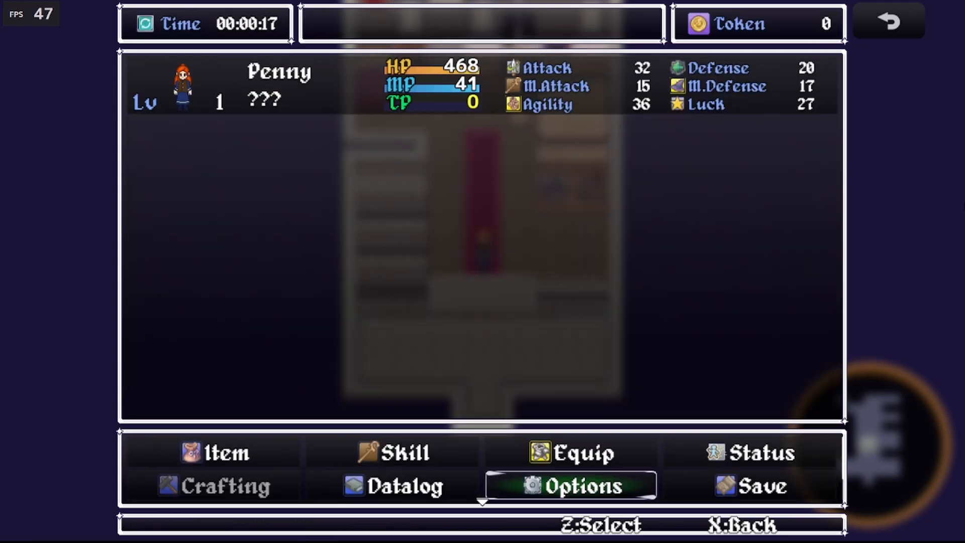
key(x)
Walk the player around the house and up to the NPC to observe its movement route.
key(Up)
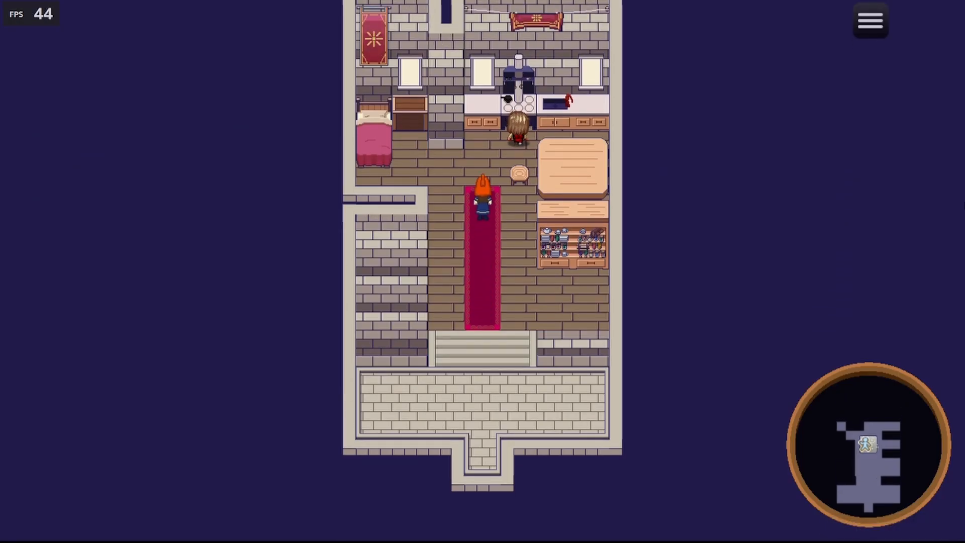
key(Left)
key(Down)
key(Right)
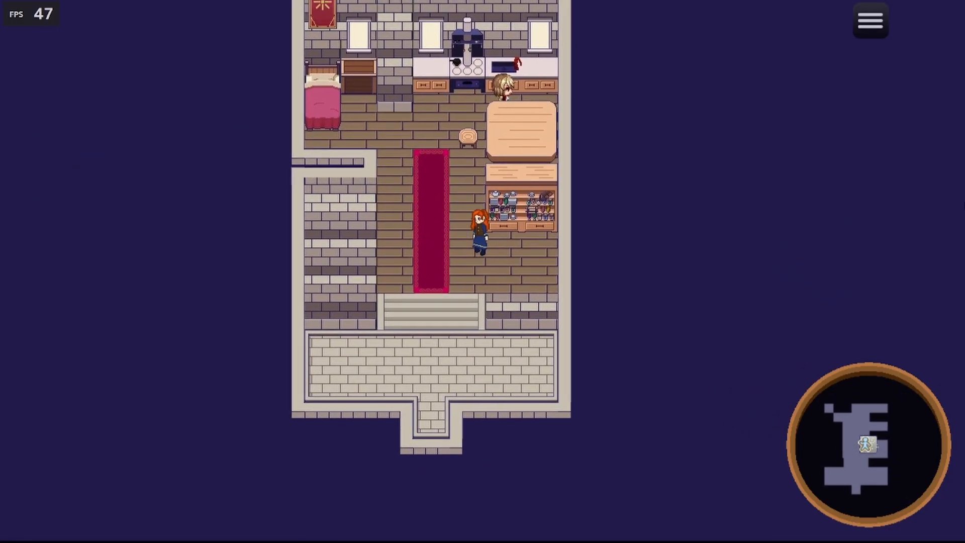
key(Left)
key(Down)
key(Up)
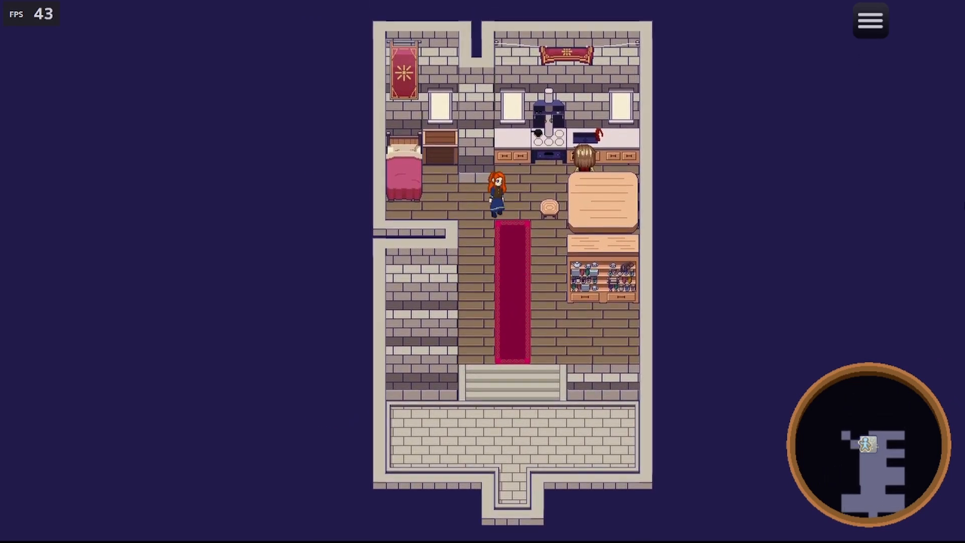
key(Right)
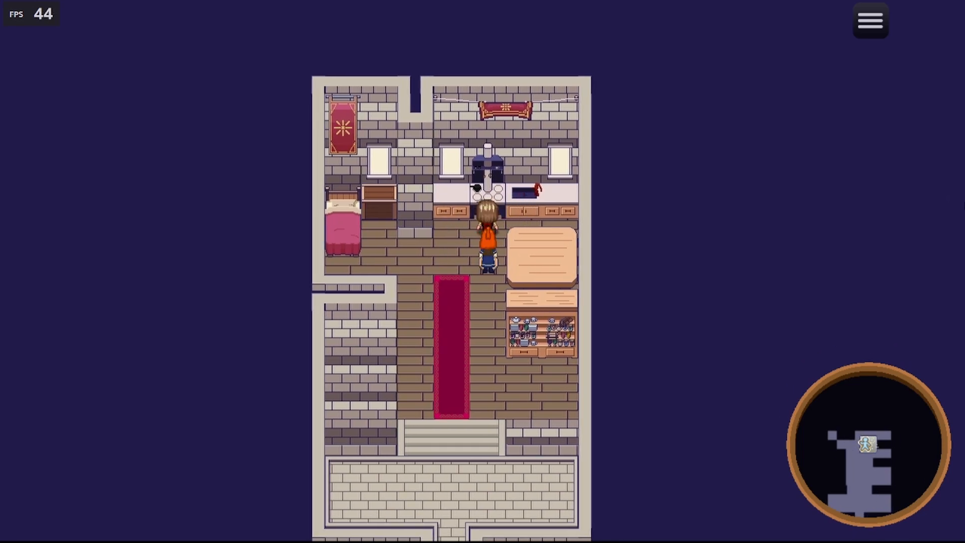
End the playtest and set the House 1 NPC's autonomous movement frequency to 4: Higher.
key(F4)
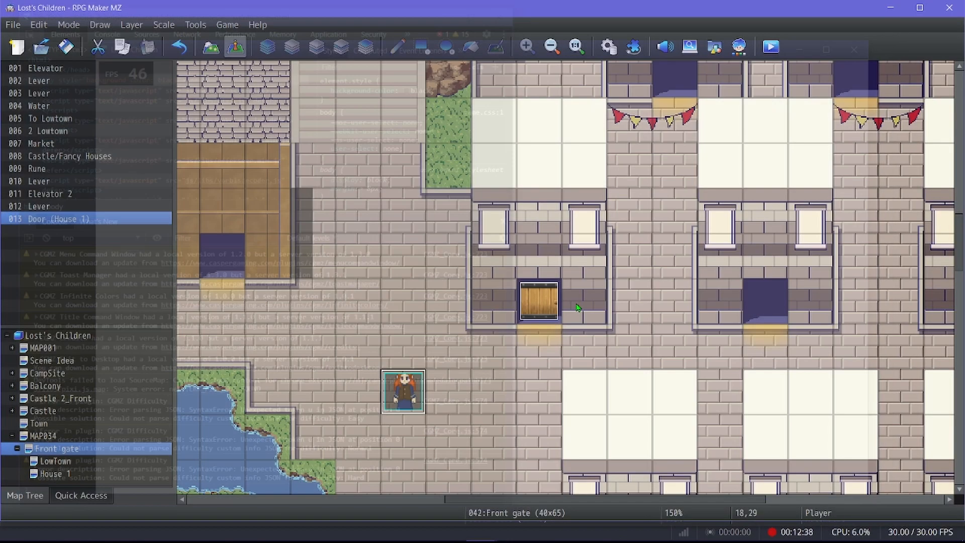
click(869, 41)
click(70, 473)
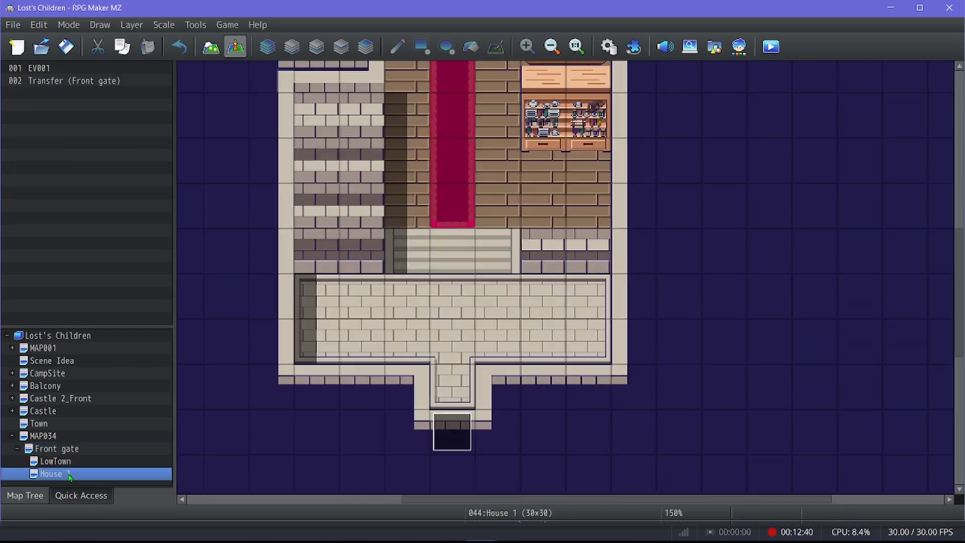
scroll(359, 309, up, 5)
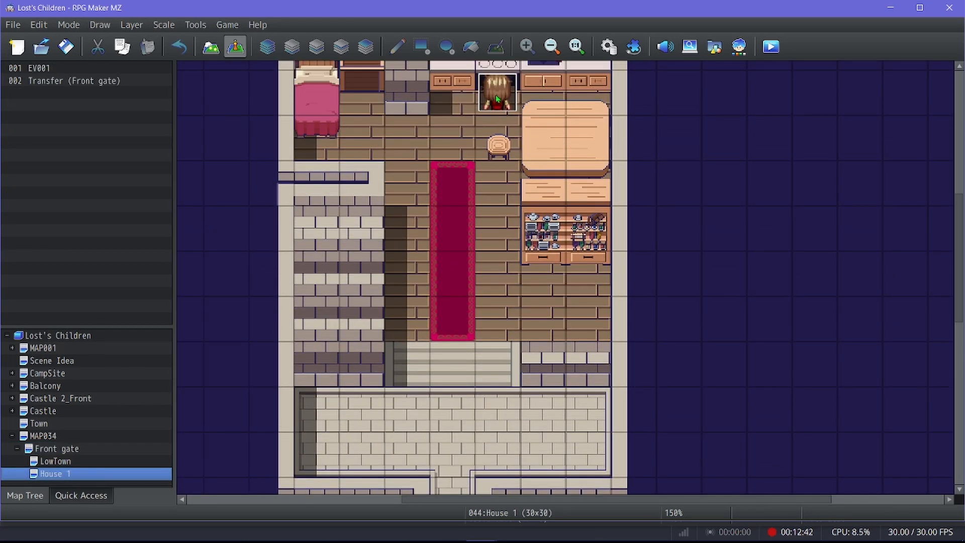
double_click(496, 100)
scroll(320, 340, down, 1)
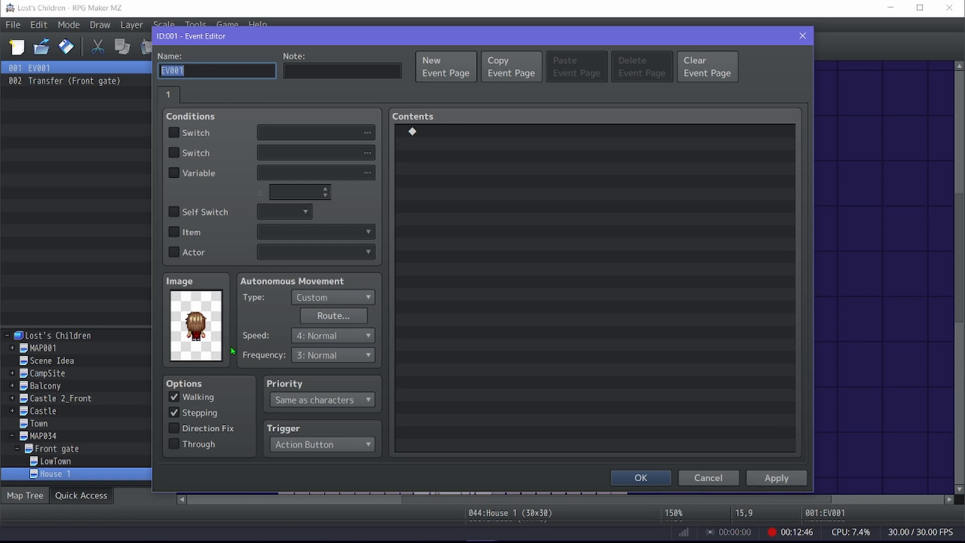
scroll(309, 359, down, 1)
click(640, 478)
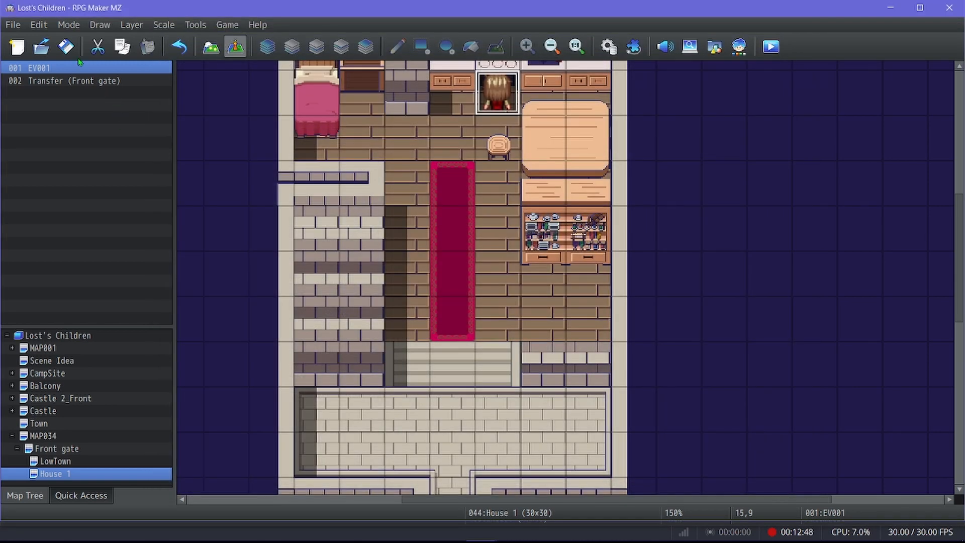
Add a Show Text command with the speaker name Basil to the kitchen NPC's event.
scroll(334, 161, up, 2)
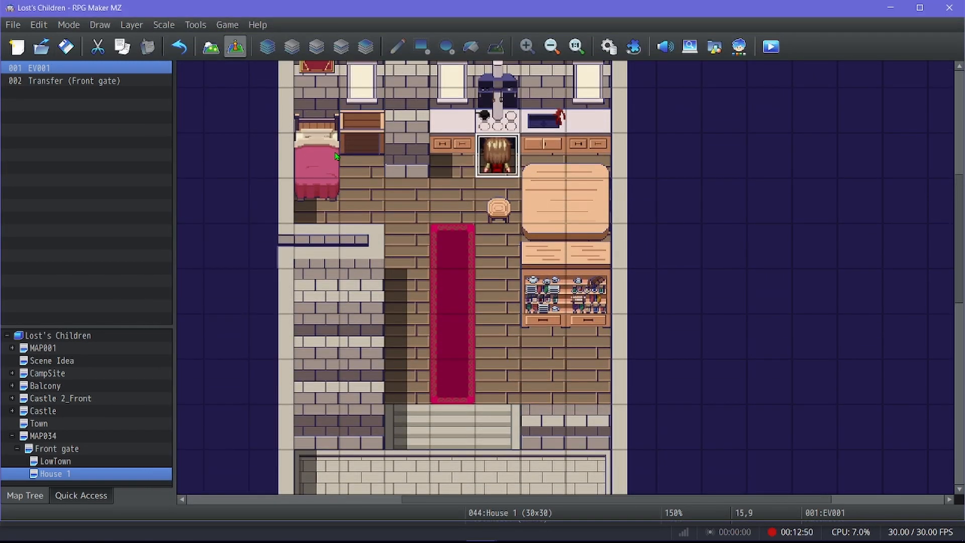
double_click(487, 191)
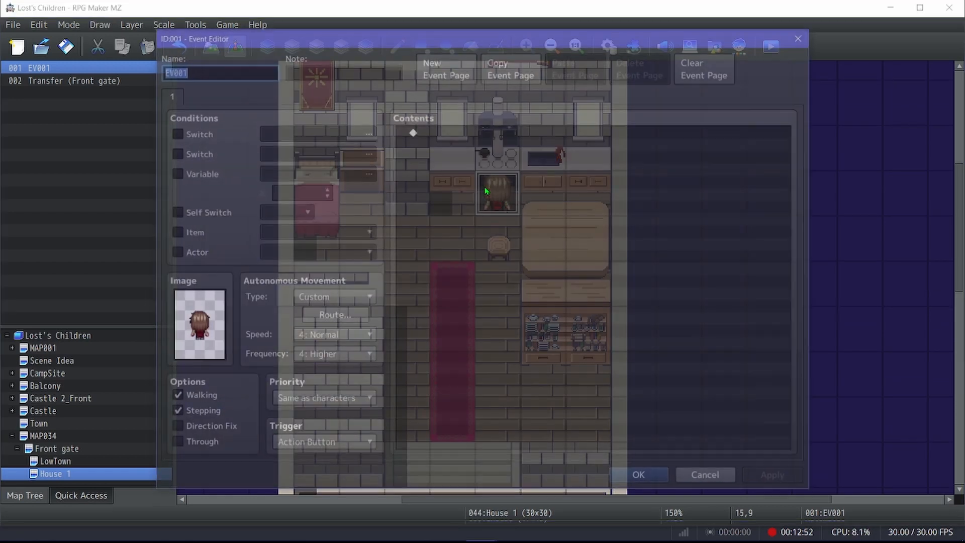
double_click(459, 135)
click(471, 141)
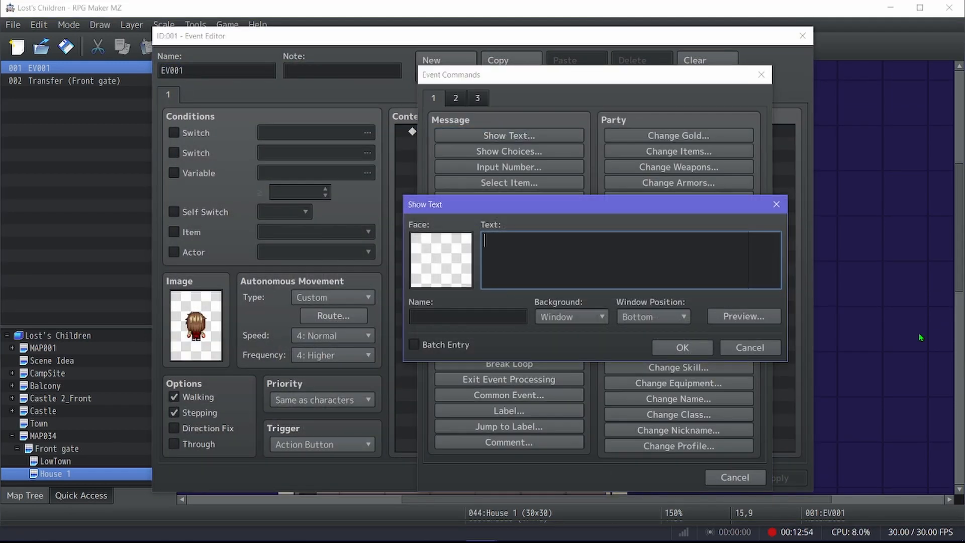
click(500, 319)
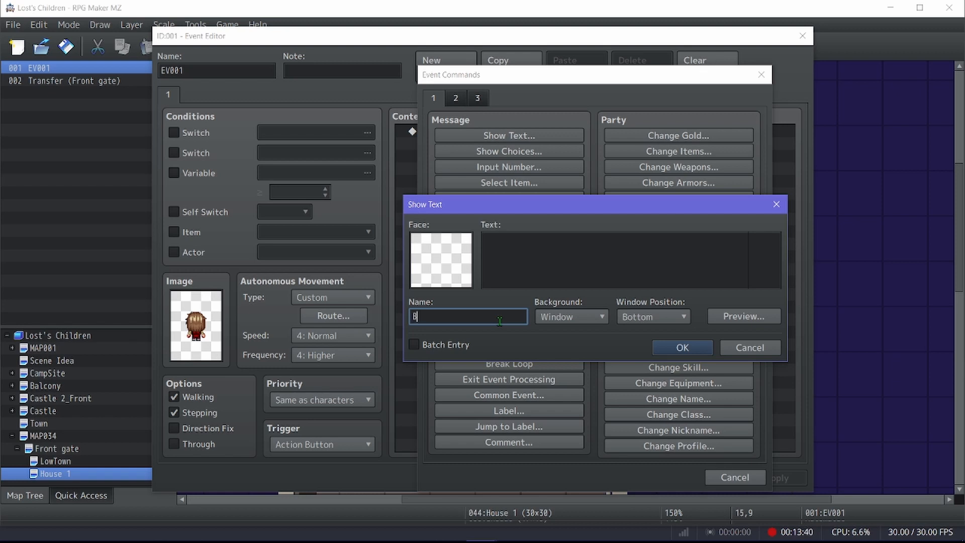
text(il)
Write the message "I need to get this done! Once I perfect this then maybe I can join the King's kitchen!".
click(560, 276)
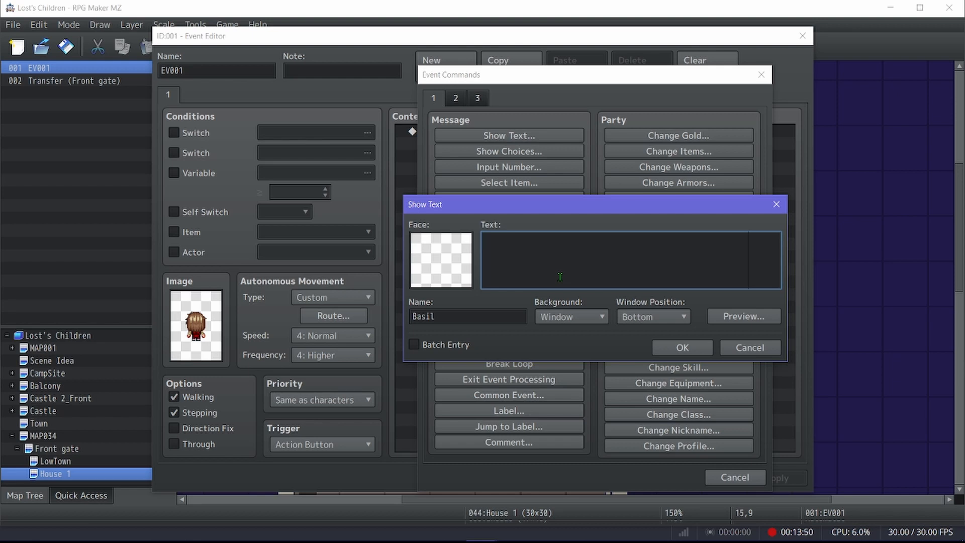
text(I need to get this done! The)
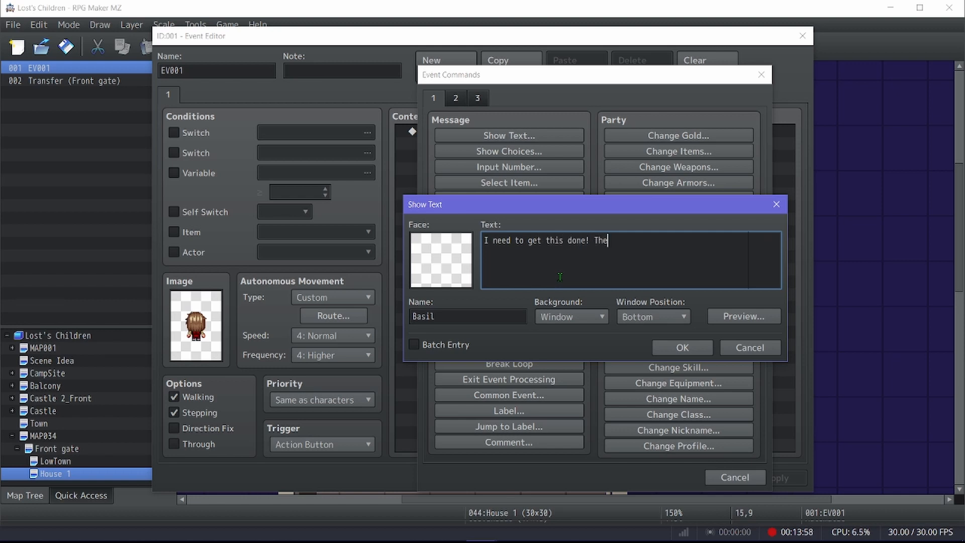
key(BackSpace)
key(BackSpace)
key(BackSpace)
text(Once I perfect this then maybe )
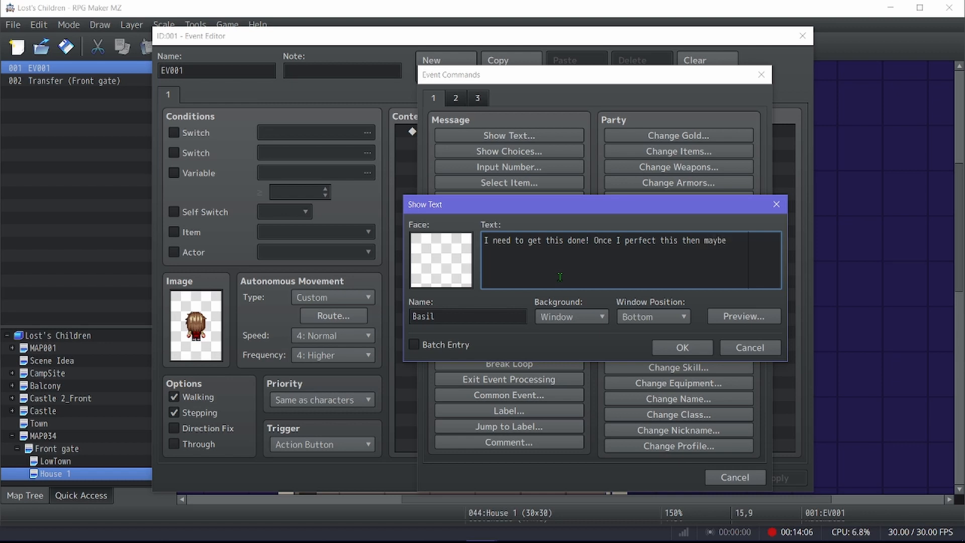
text(I can join the King's kitchen!)
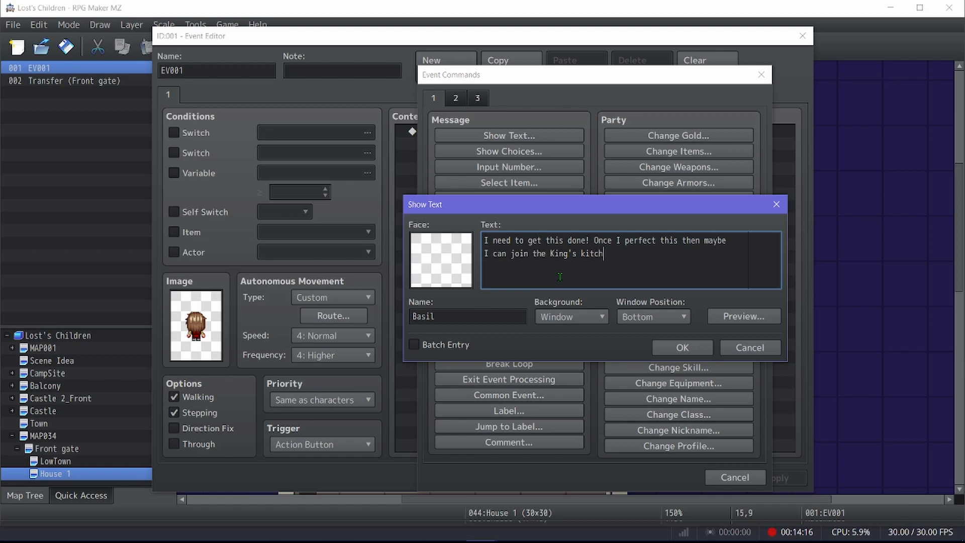
click(682, 347)
Duplicate the NPC's event page as page 2 and make it conditional on Self Switch A.
click(511, 66)
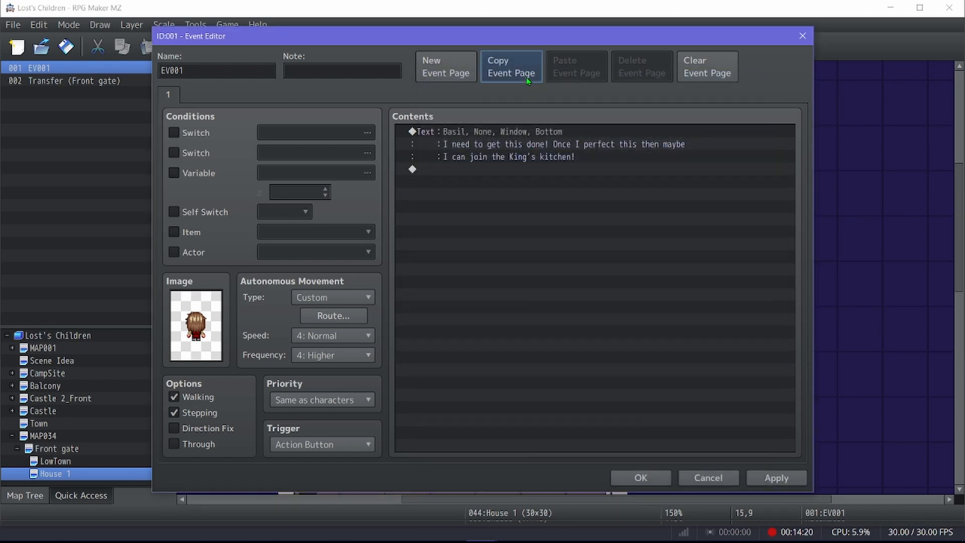
click(576, 67)
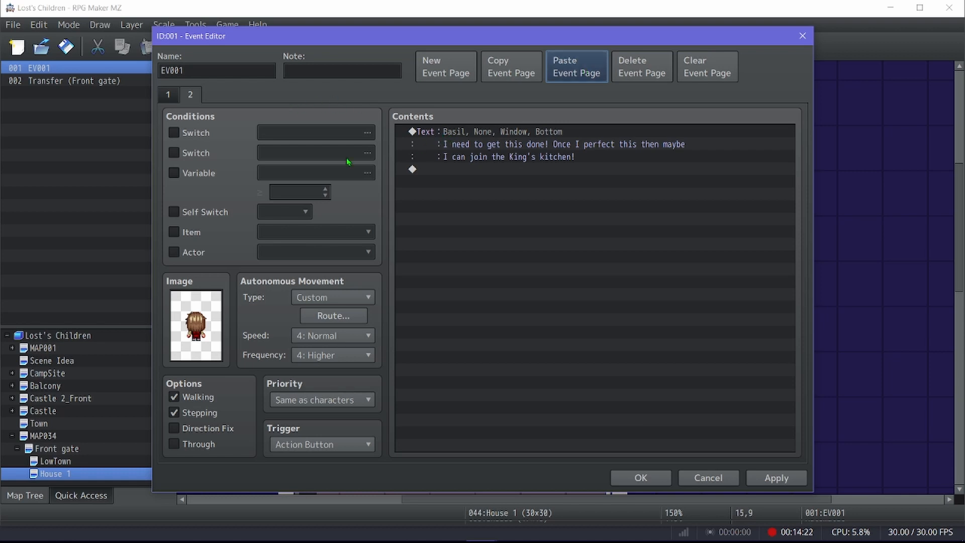
click(174, 212)
On page 1, add a command after the message turning Self Switch A ON, and set the movement type to Fixed.
click(168, 95)
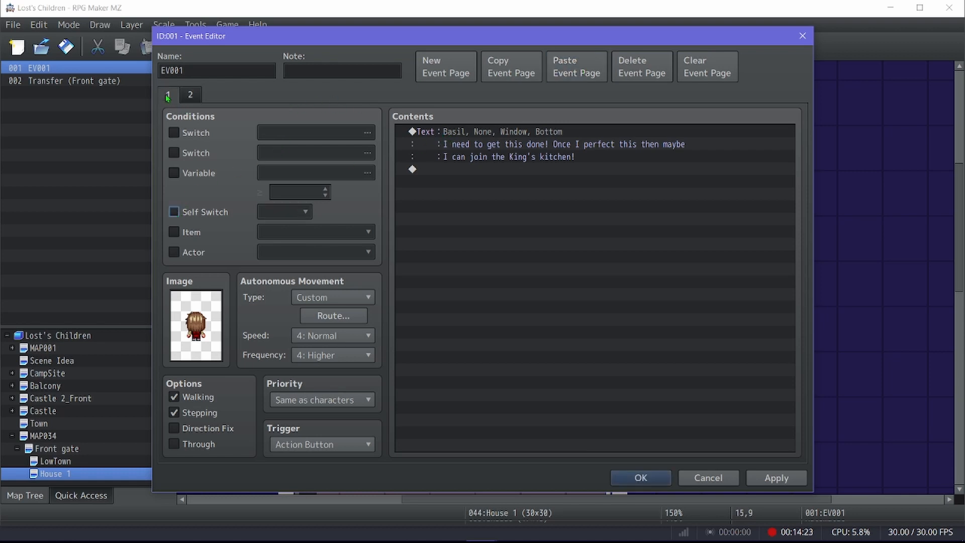
double_click(504, 167)
click(542, 276)
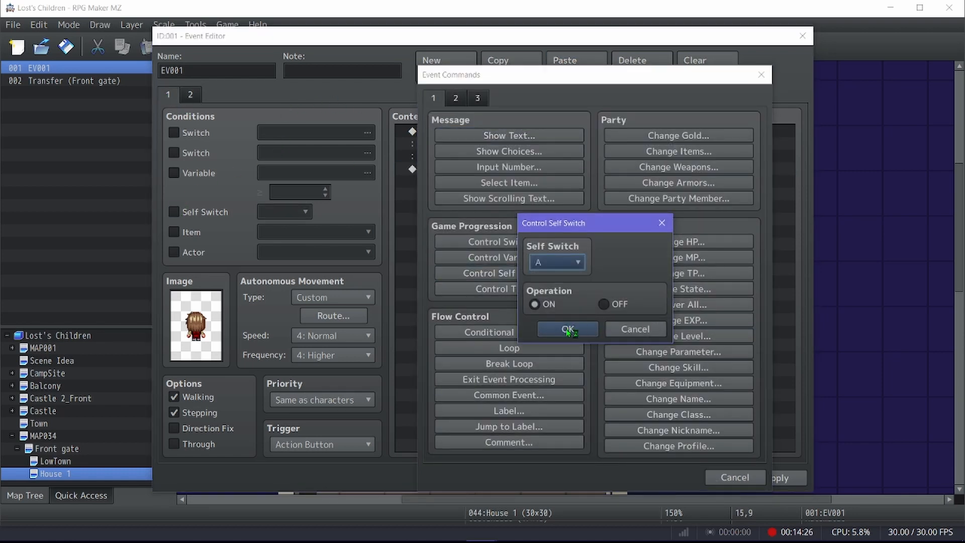
click(569, 329)
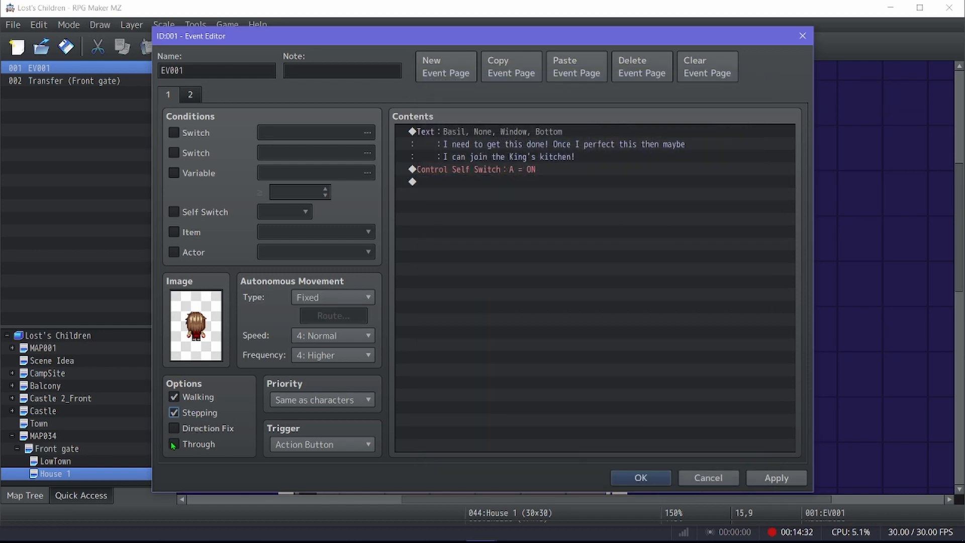
On page 2, turn off the Stepping option and clear the text of Basil's copied message.
click(189, 95)
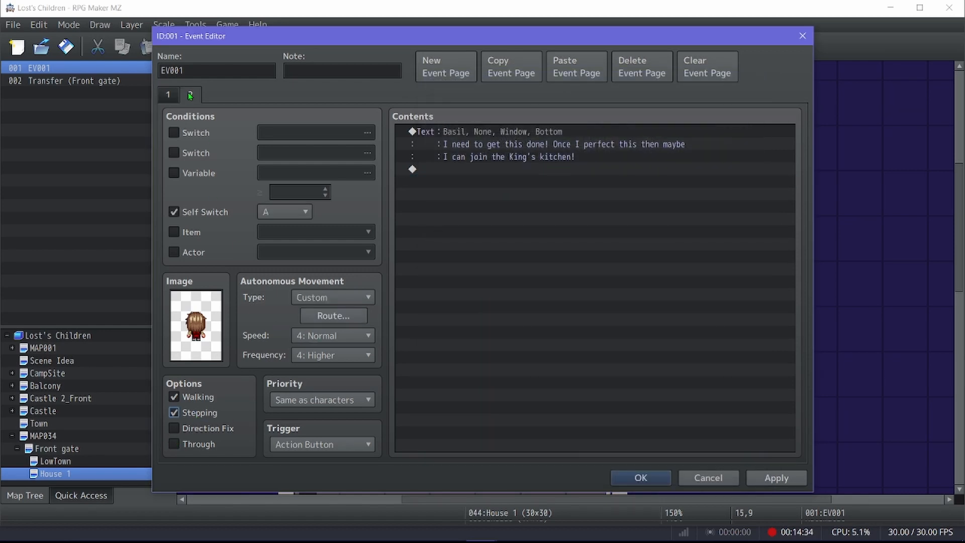
click(176, 412)
click(493, 135)
double_click(493, 136)
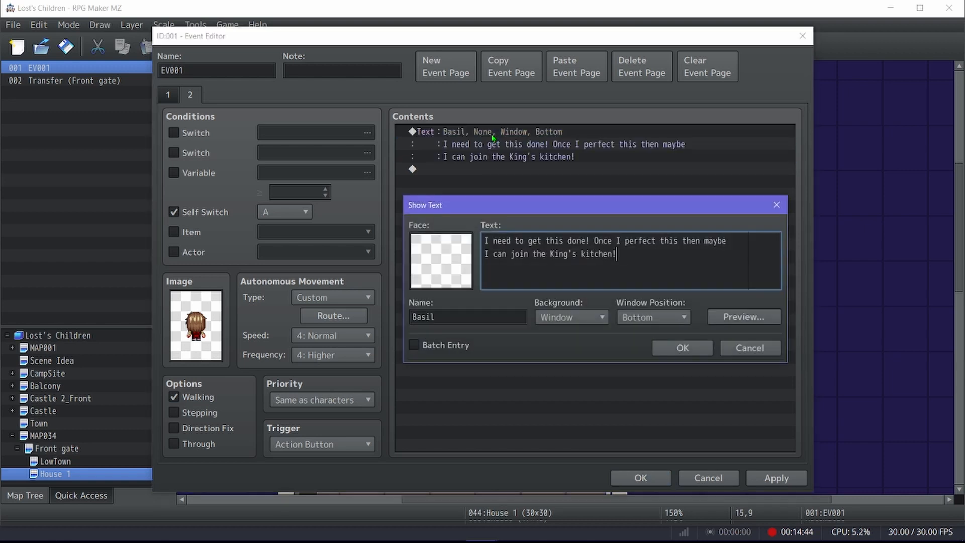
drag(617, 254, 445, 233)
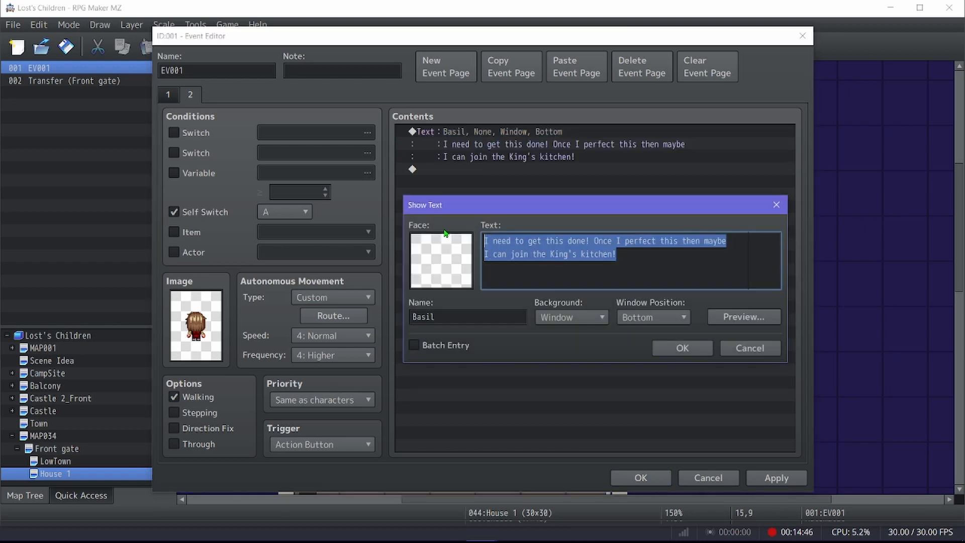
key(BackSpace)
text(\)
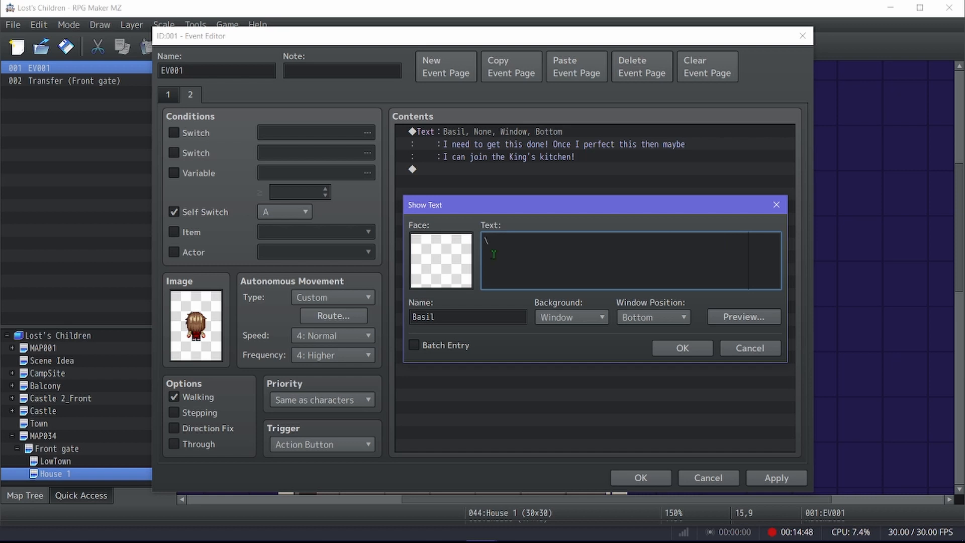
key(BackSpace)
Insert an Actor control character at the start of Basil's page 2 message.
right_click(496, 237)
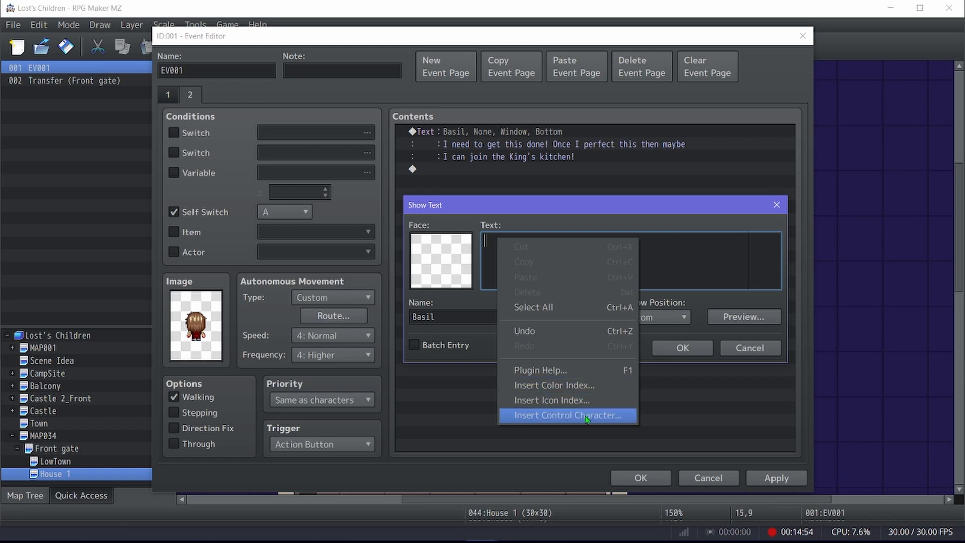
click(587, 415)
click(505, 238)
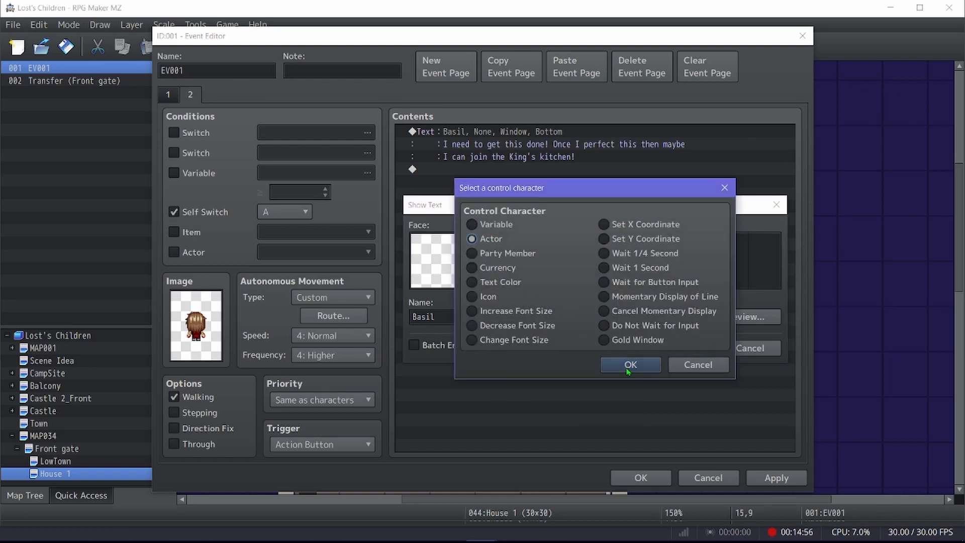
Replace Basil's message on event page 2 with "\N[1], you know what the King likes, right? Will you taste test this? Please!", breaking the line after "Will you".
click(630, 365)
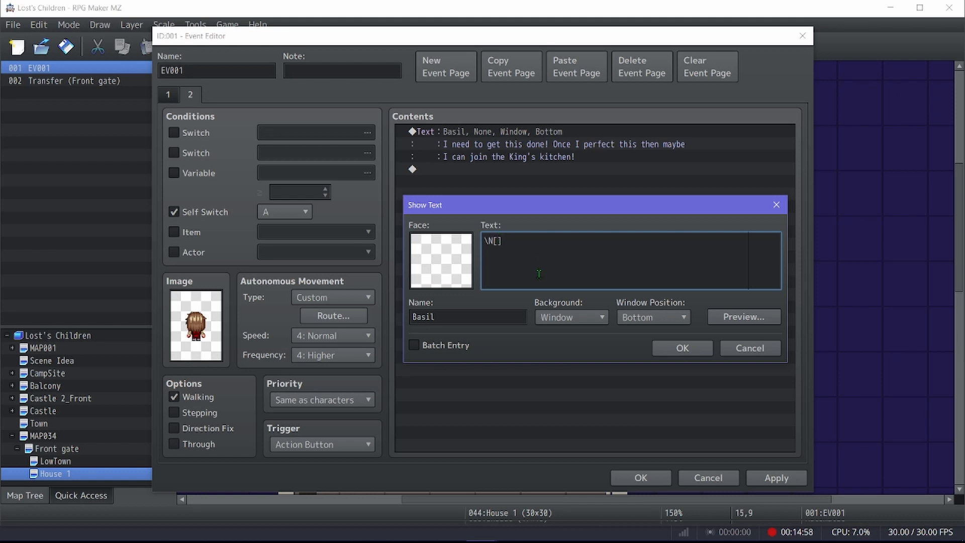
text(1)
key(Right)
text(, you know )
text(hat tg)
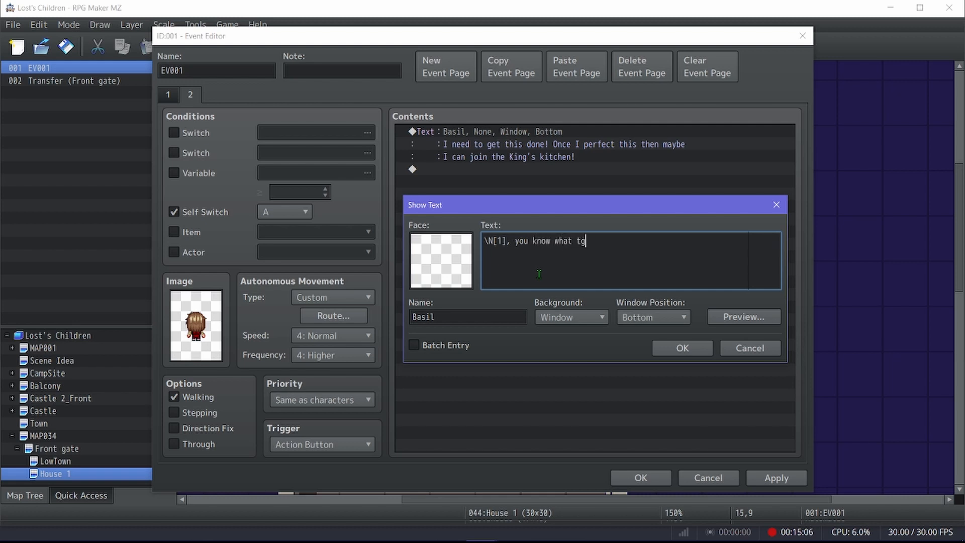
text(he king)
key(BackSpace)
key(BackSpace)
key(BackSpace)
key(BackSpace)
key(BackSpace)
text(King lik)
text(es, right? Will you)
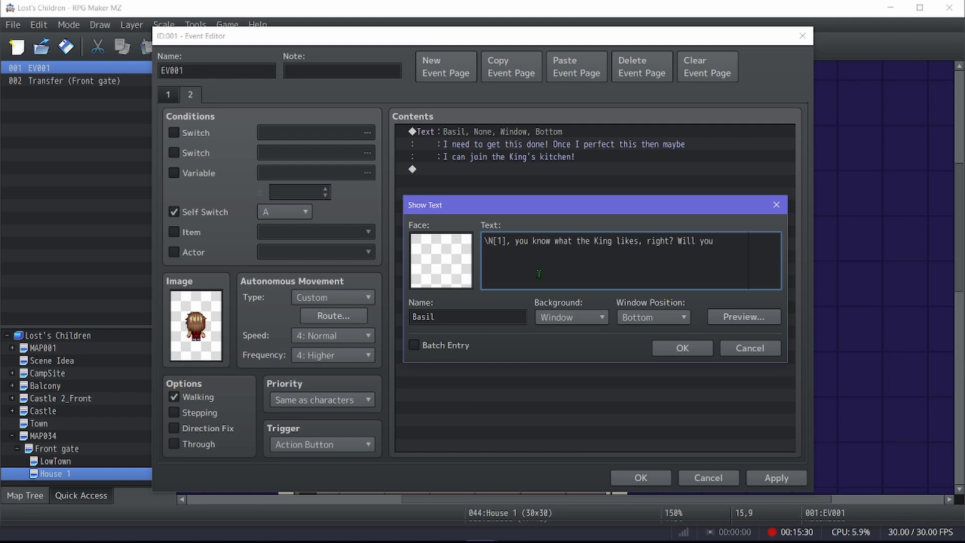
key(Return)
text(taste test this? Please!)
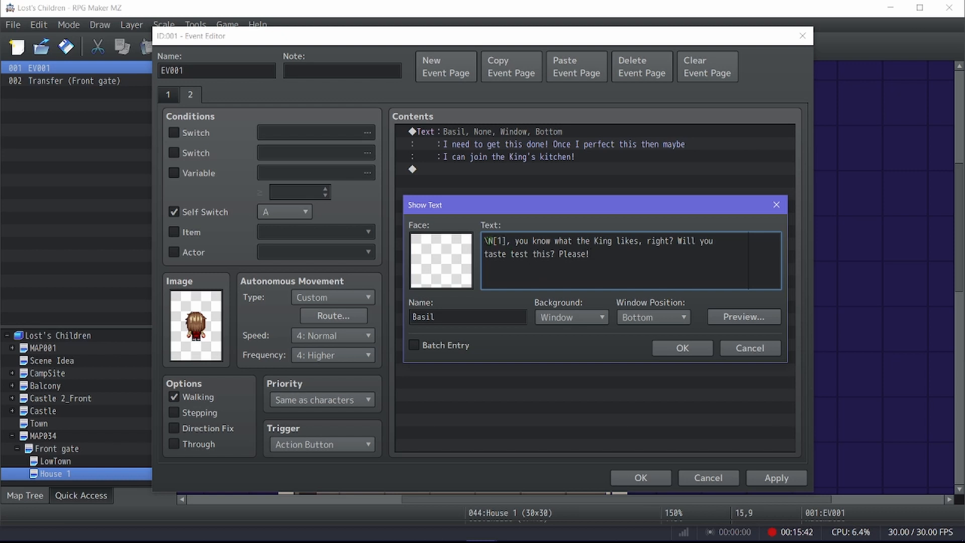
click(681, 347)
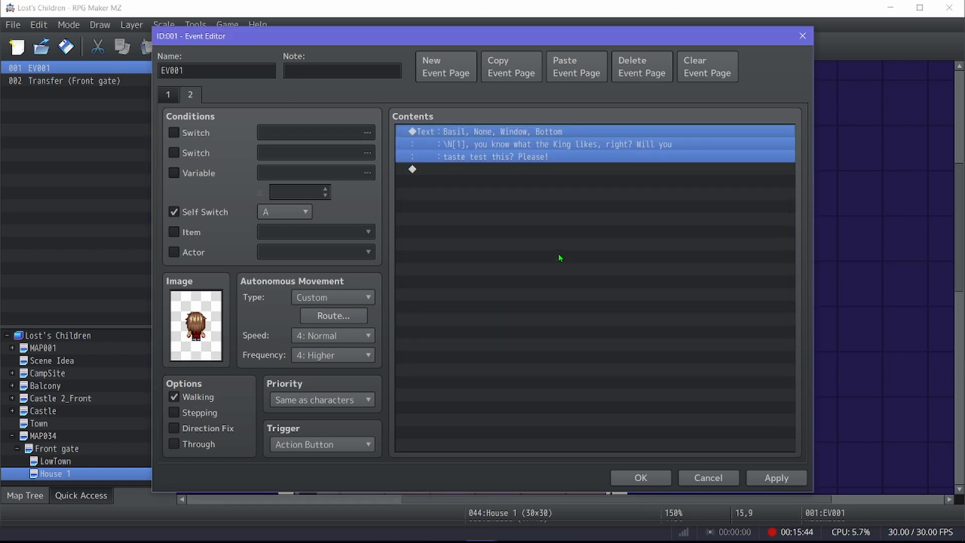
Add a Show Choices command with the default Yes and No options after Basil's message.
double_click(508, 170)
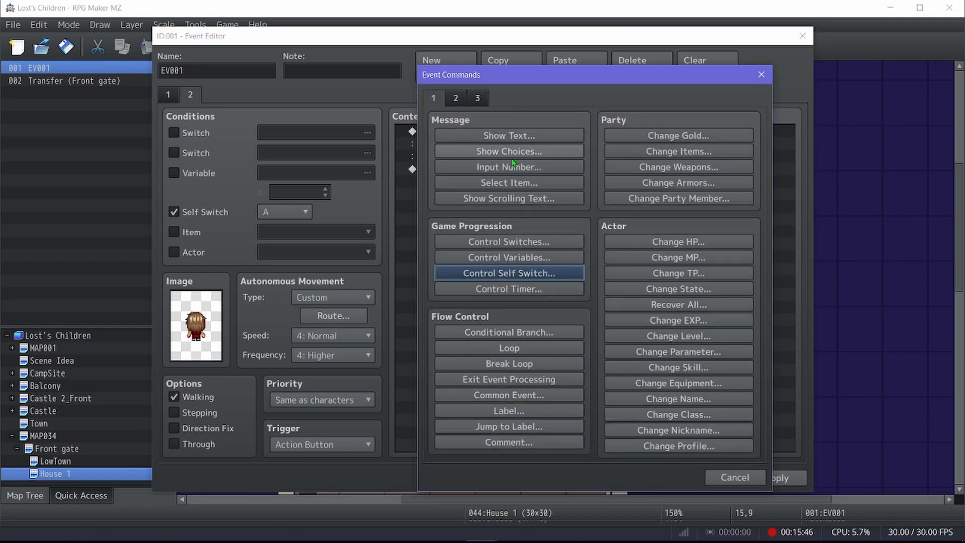
click(510, 154)
click(610, 358)
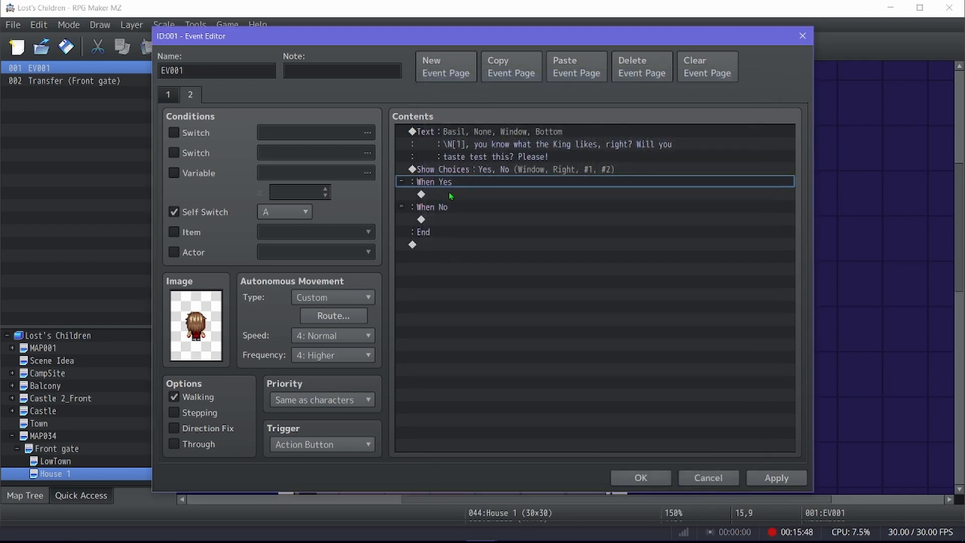
Copy Basil's taste test message into the When Yes branch.
click(450, 195)
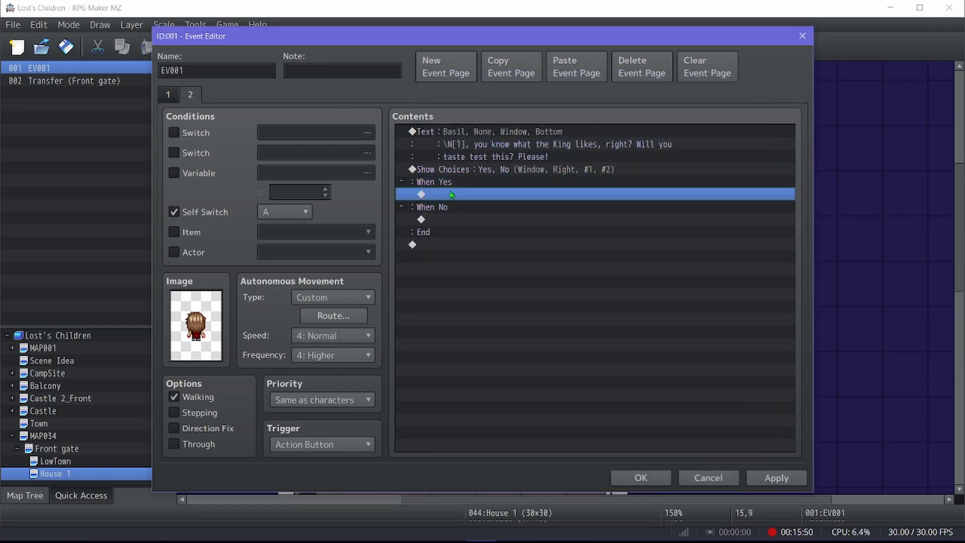
click(466, 145)
right_click(467, 131)
click(481, 191)
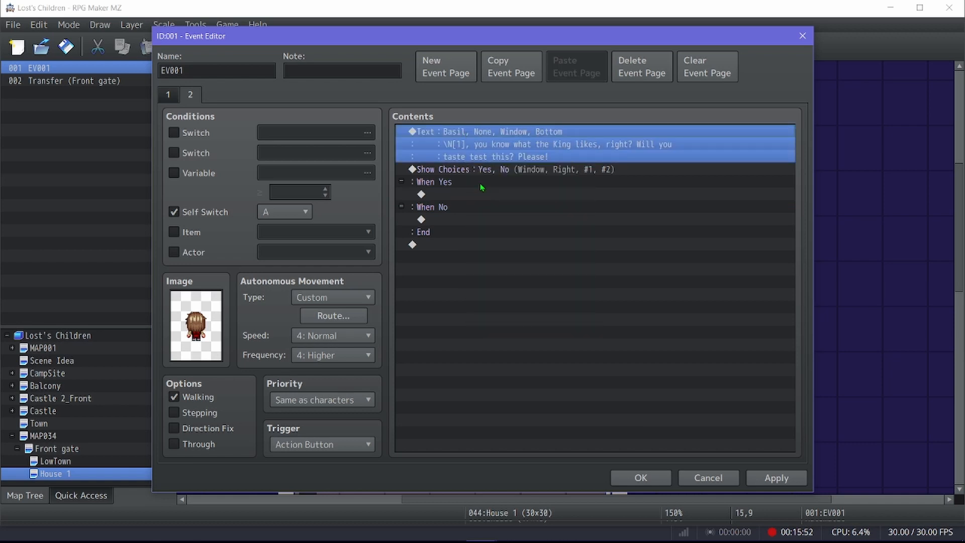
right_click(477, 195)
click(480, 268)
Change the message in the When Yes branch to "Thank you so much!".
click(485, 196)
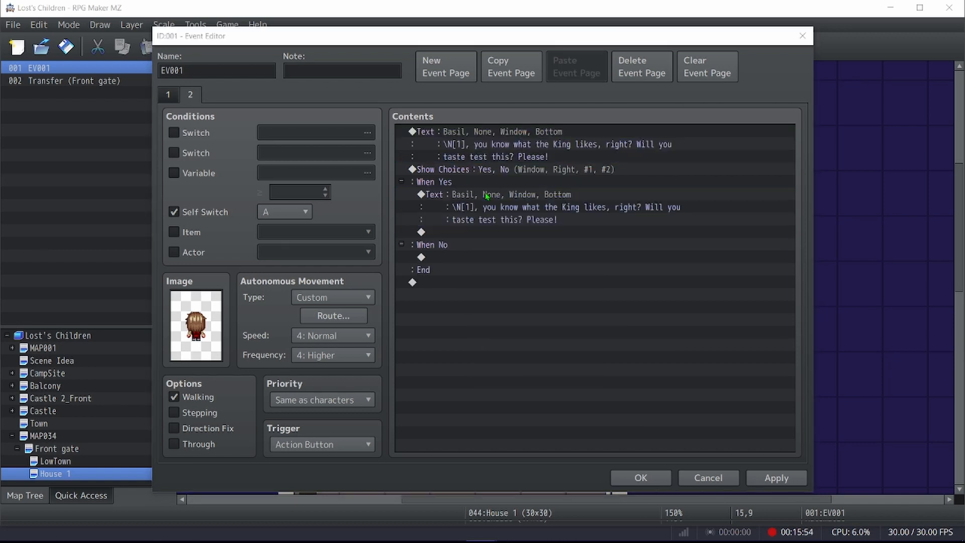
double_click(486, 196)
key(ctrl+a)
text(Tha)
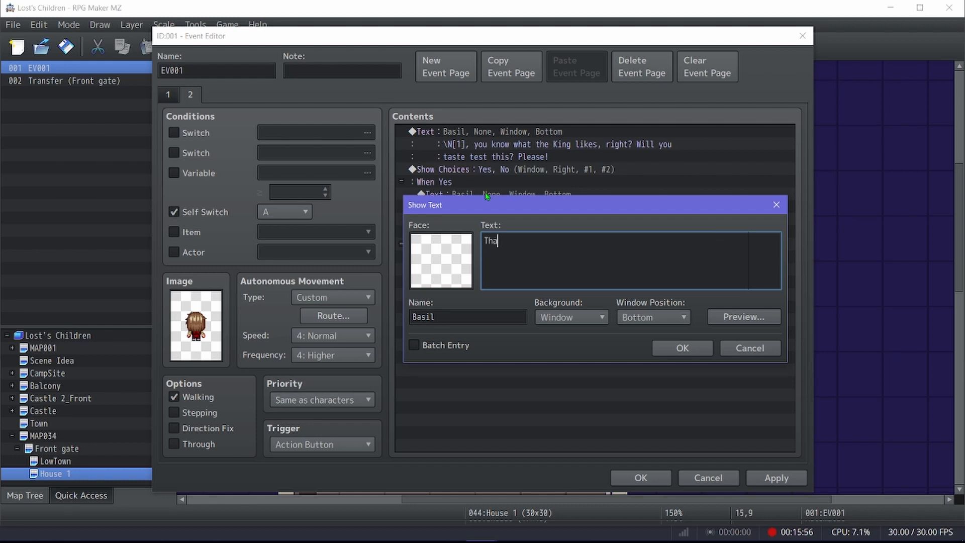
text(nk you so much!)
click(659, 346)
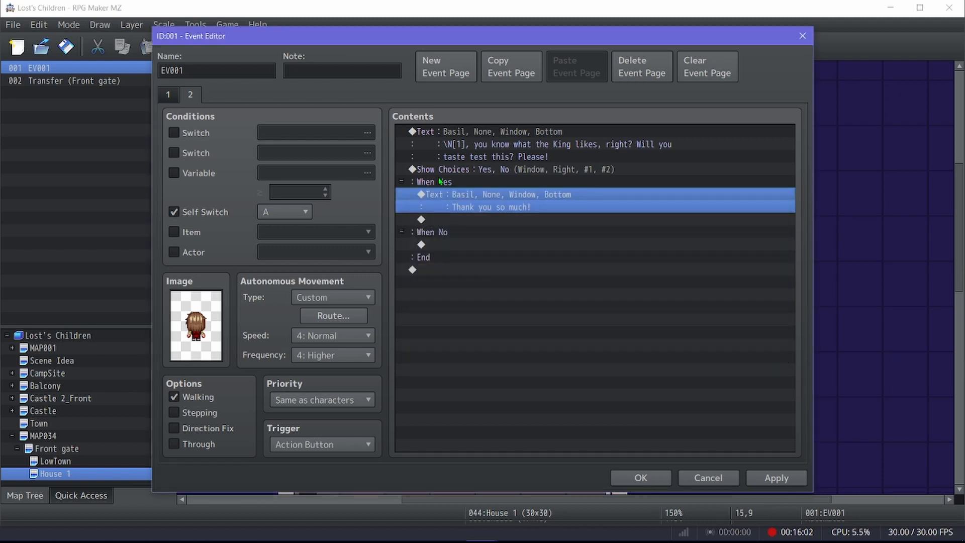
Copy the "Thank you so much!" message into the When No branch.
right_click(507, 201)
click(535, 262)
click(509, 245)
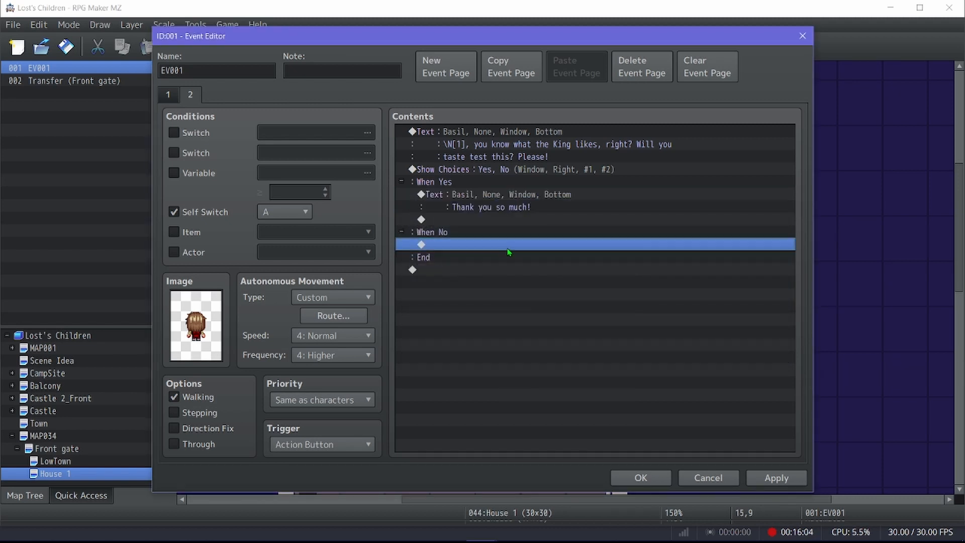
right_click(508, 248)
click(547, 325)
Change the message in the When No branch to "No, you're right, it still needs more work!".
double_click(514, 246)
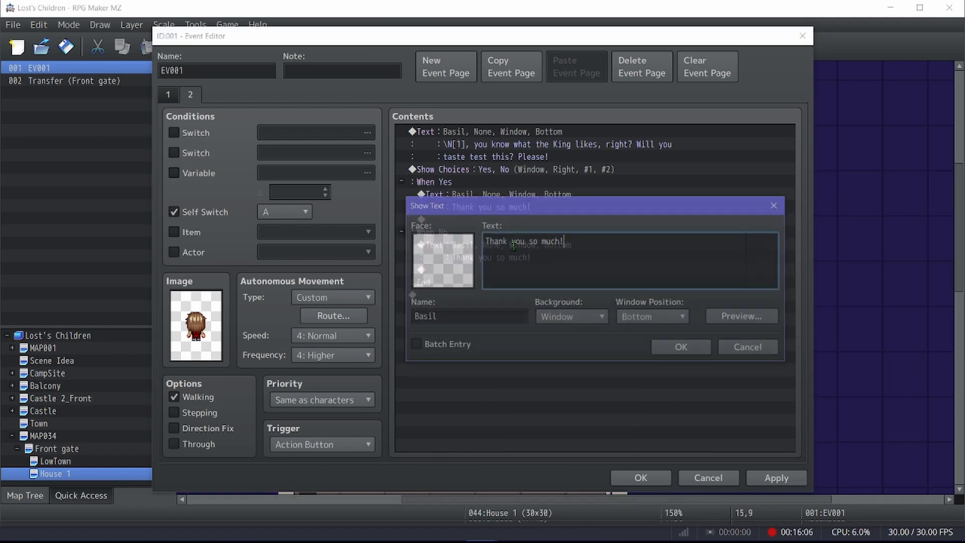
key(ctrl+a)
text(N)
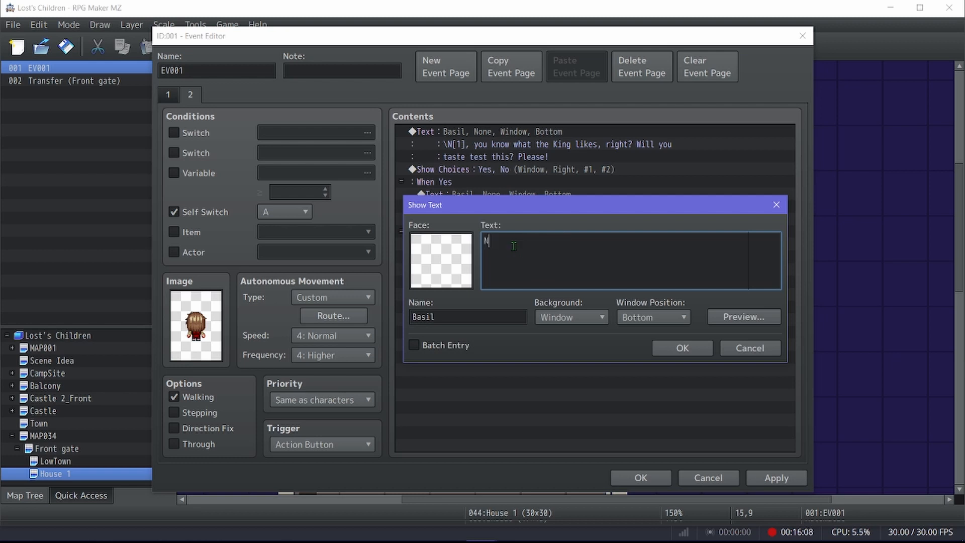
text(o, you're right, it still needs more )
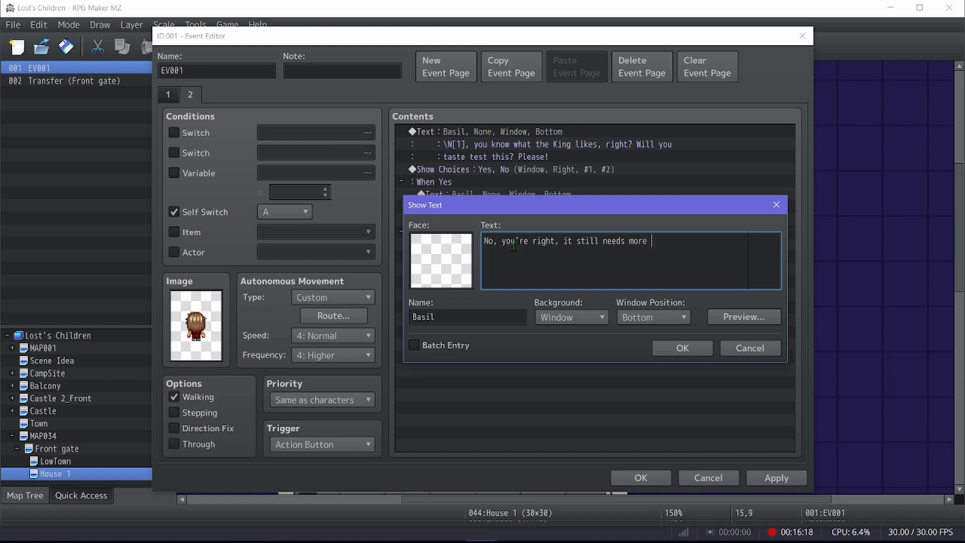
text(work!)
click(681, 348)
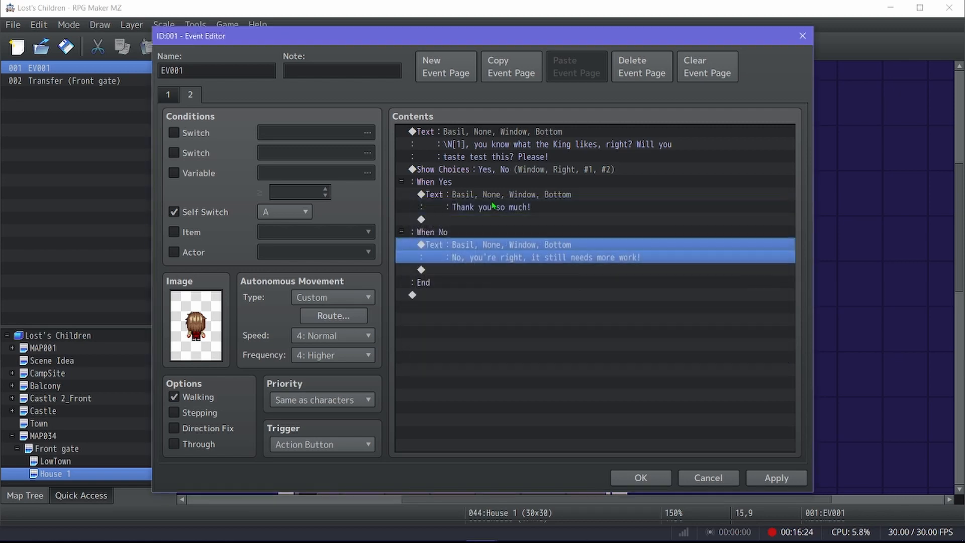
Add a command turning self switch B ON after the message in the When Yes branch.
double_click(499, 219)
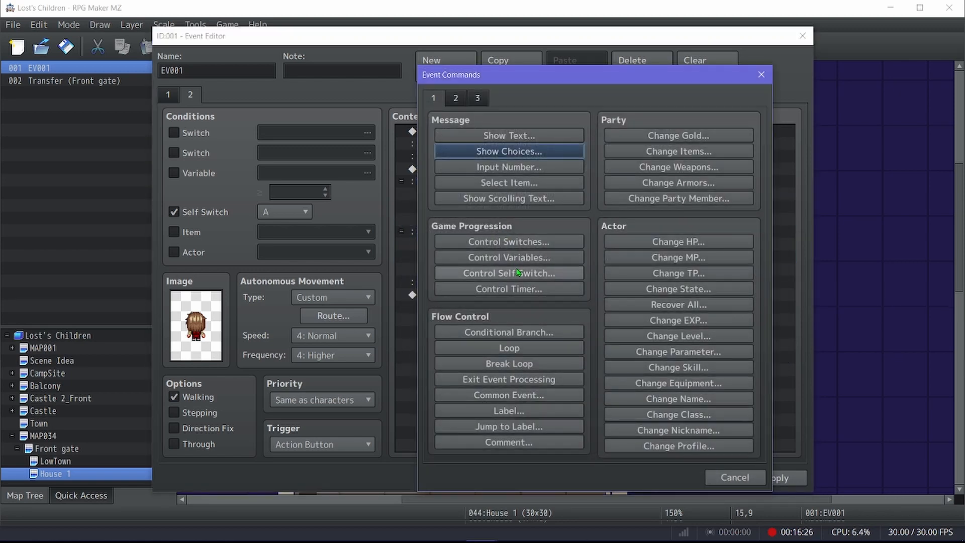
click(517, 272)
click(571, 327)
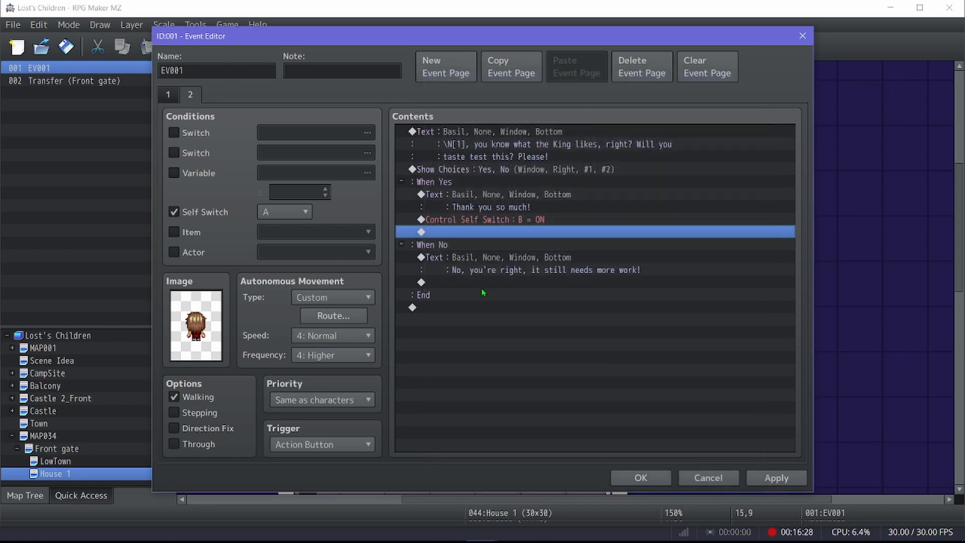
Add a command turning self switch C ON after the message in the When No branch.
double_click(482, 283)
click(542, 272)
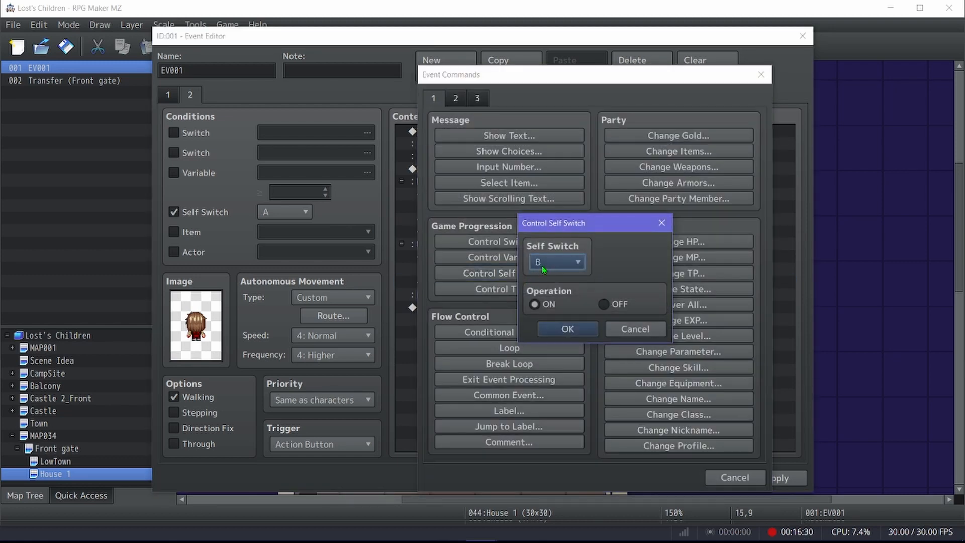
scroll(542, 269, down, 1)
click(567, 328)
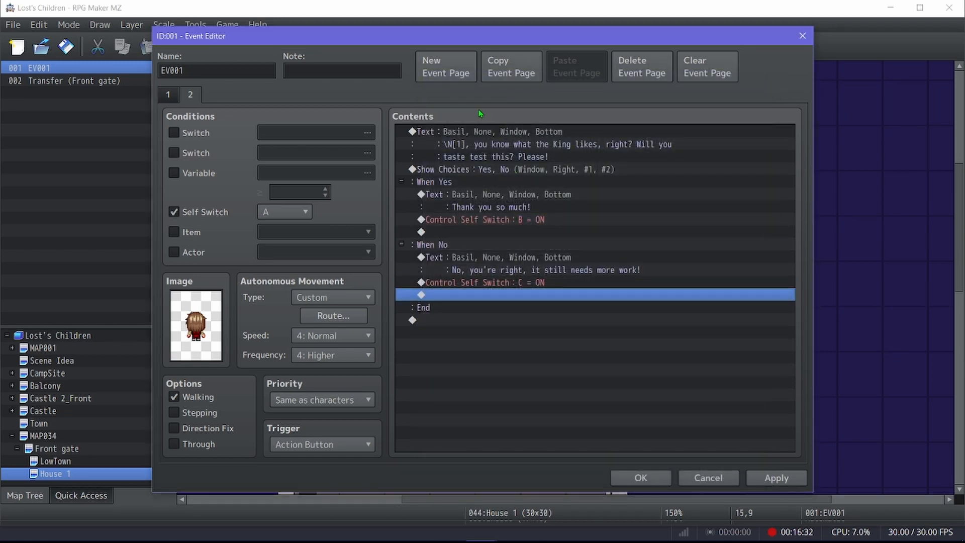
Duplicate event page 2 twice to make pages 3 and 4.
click(510, 68)
click(573, 69)
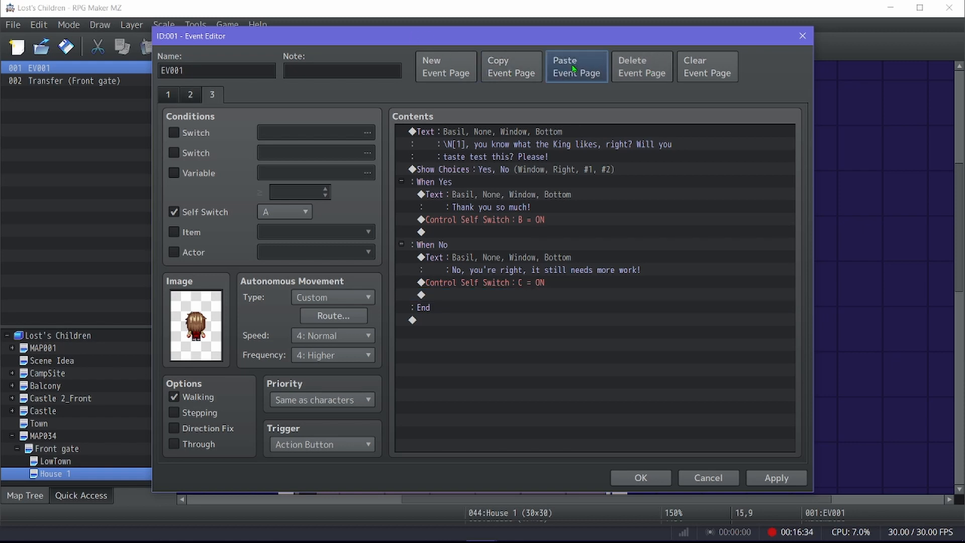
click(573, 70)
Set the self switch condition to C on page 4 and to B on page 3.
scroll(280, 214, down, 1)
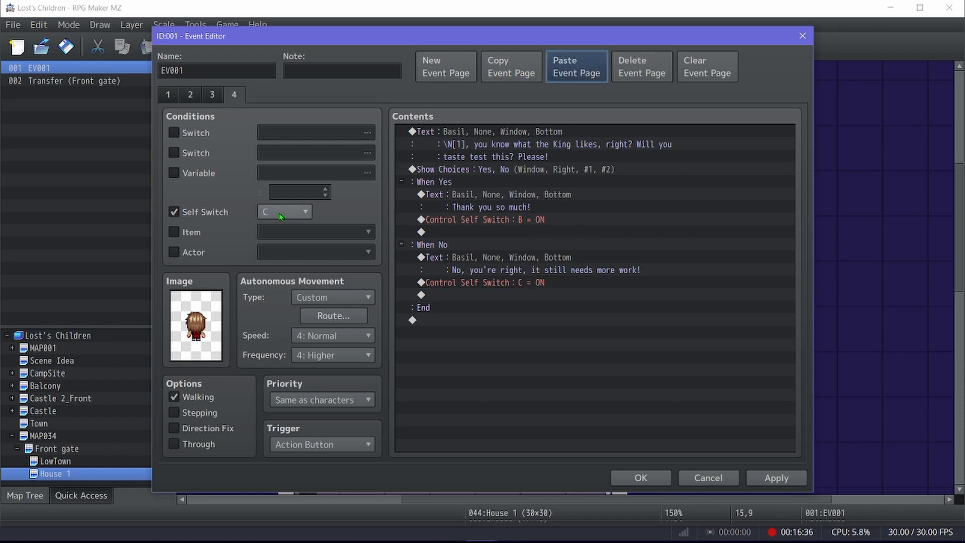
key(ctrl+shift+Tab)
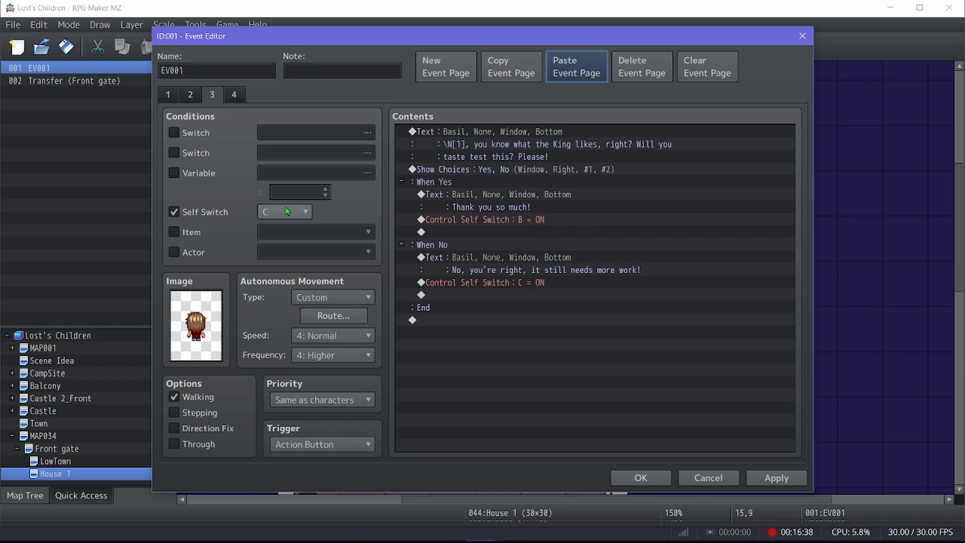
scroll(288, 211, up, 1)
Delete the whole Show Choices block from page 3 and set the page's autonomous movement type to Fixed.
click(455, 170)
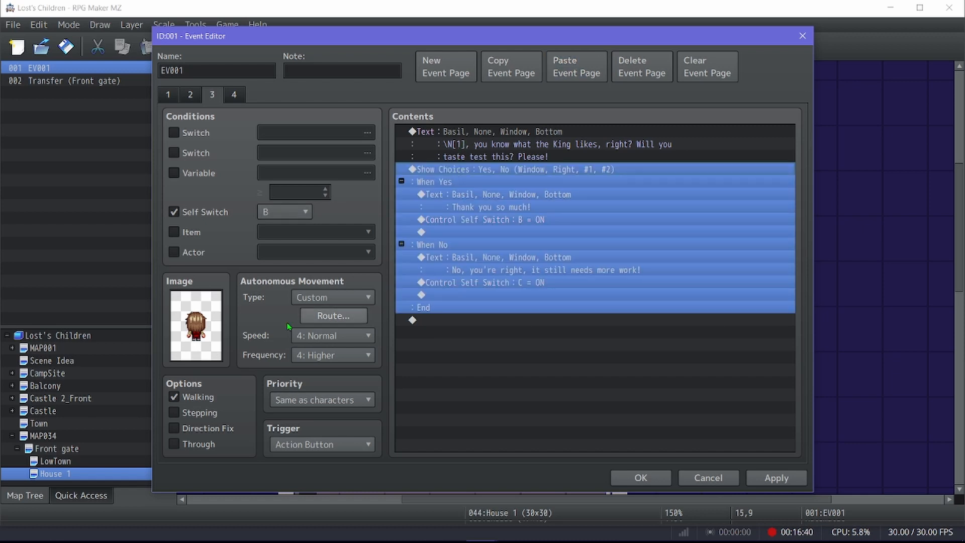
key(Delete)
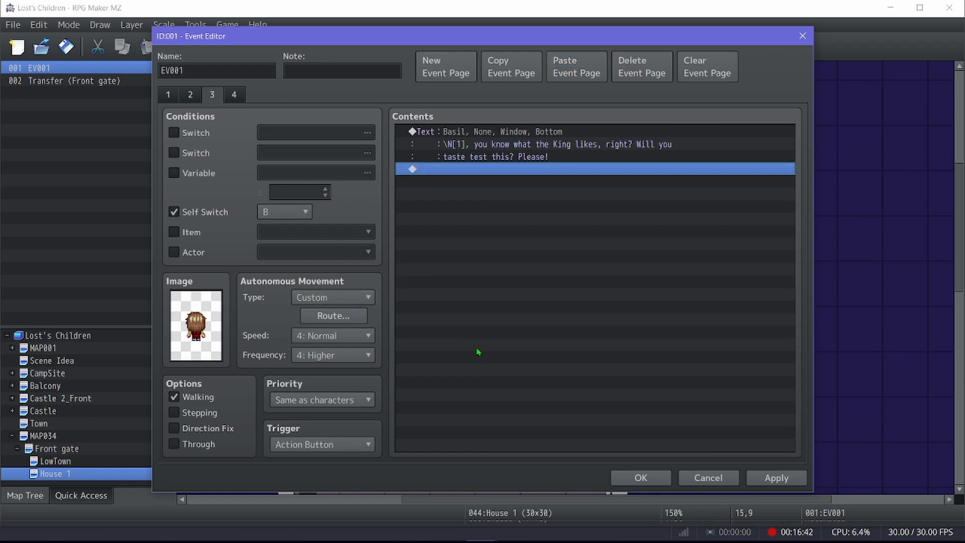
scroll(312, 301, up, 1)
scroll(310, 305, up, 2)
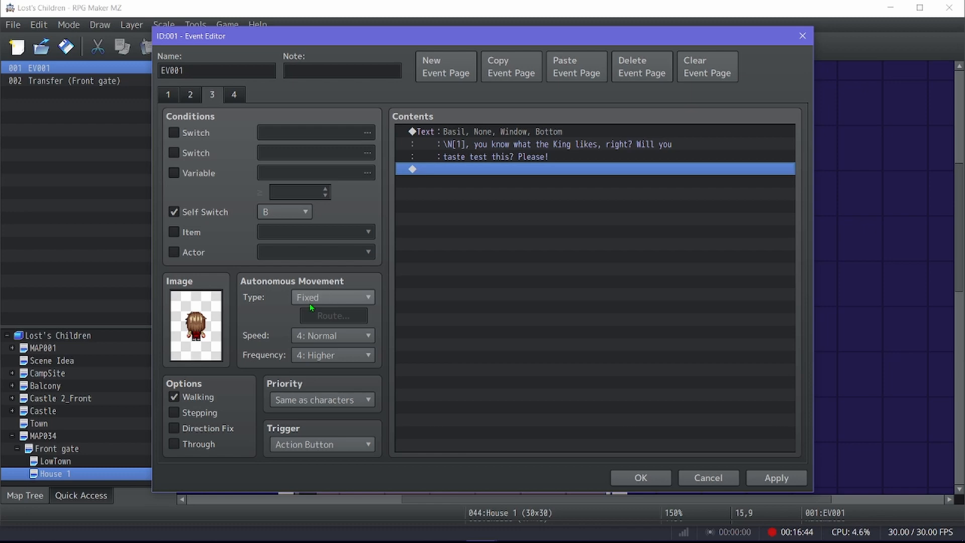
Change page 3's image to the front-facing standing sprite of the same character in the NPCS sheet.
double_click(183, 329)
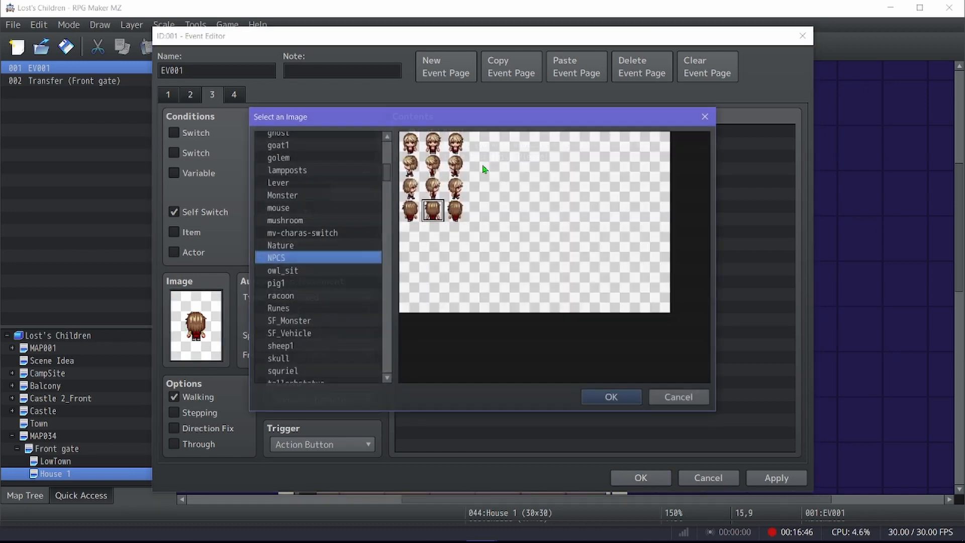
double_click(436, 150)
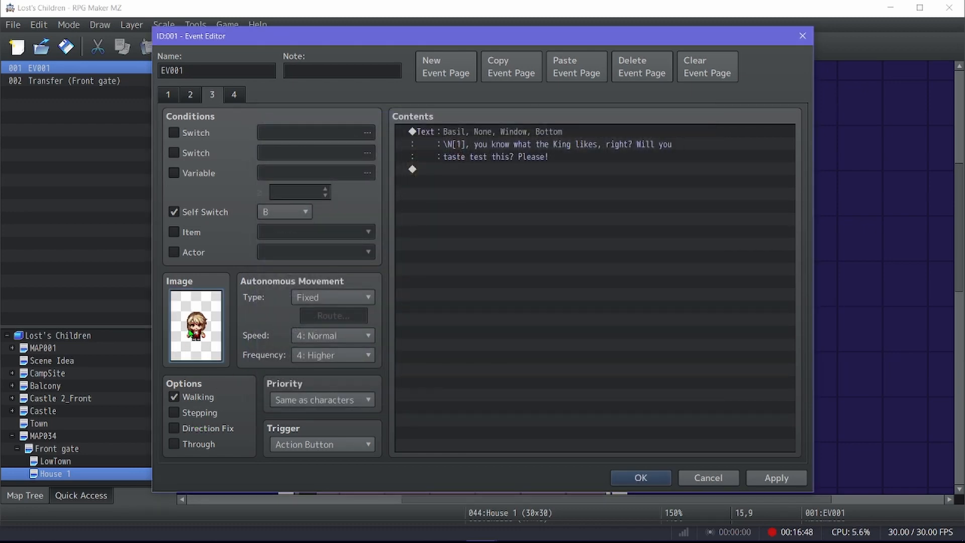
key(Return)
click(436, 206)
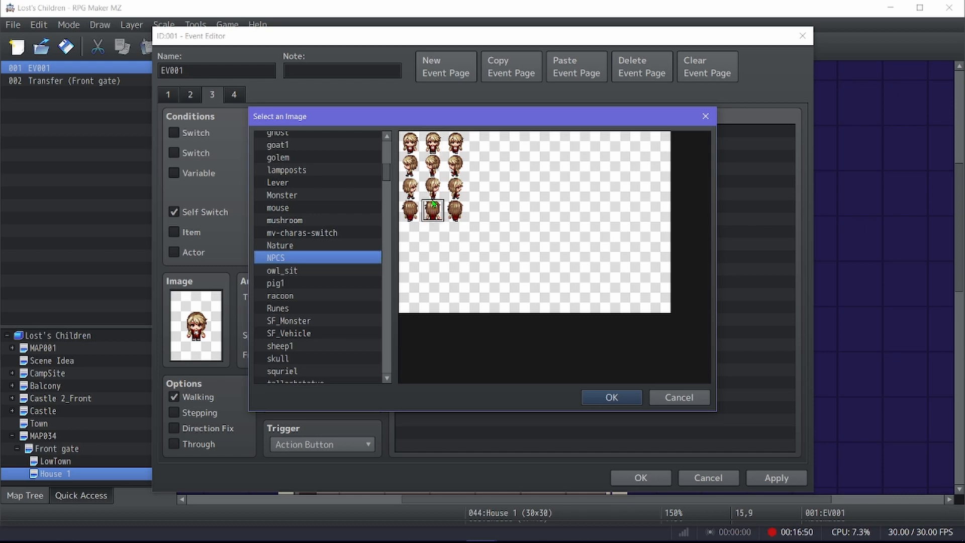
double_click(433, 137)
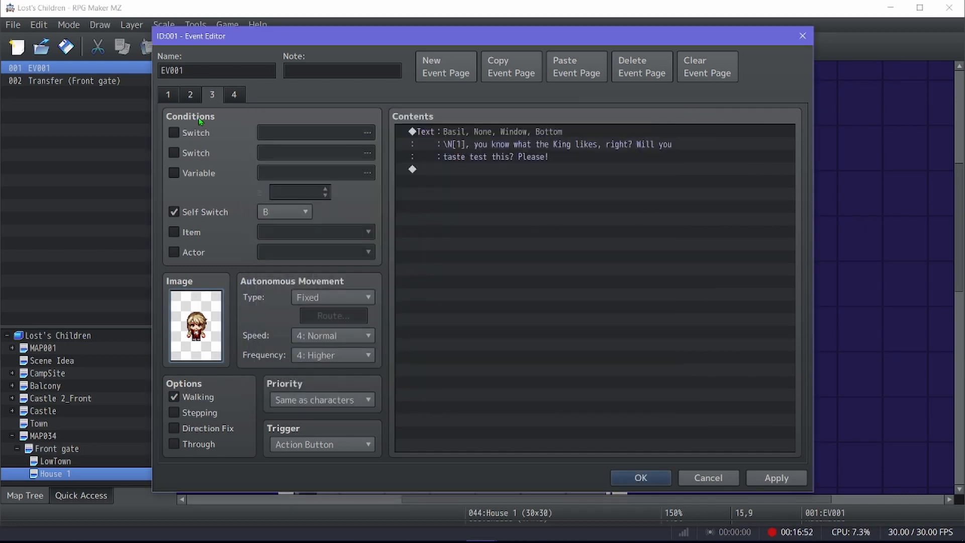
Duplicate the "Thank you so much!" message inside the Yes branch of event page 2.
click(191, 94)
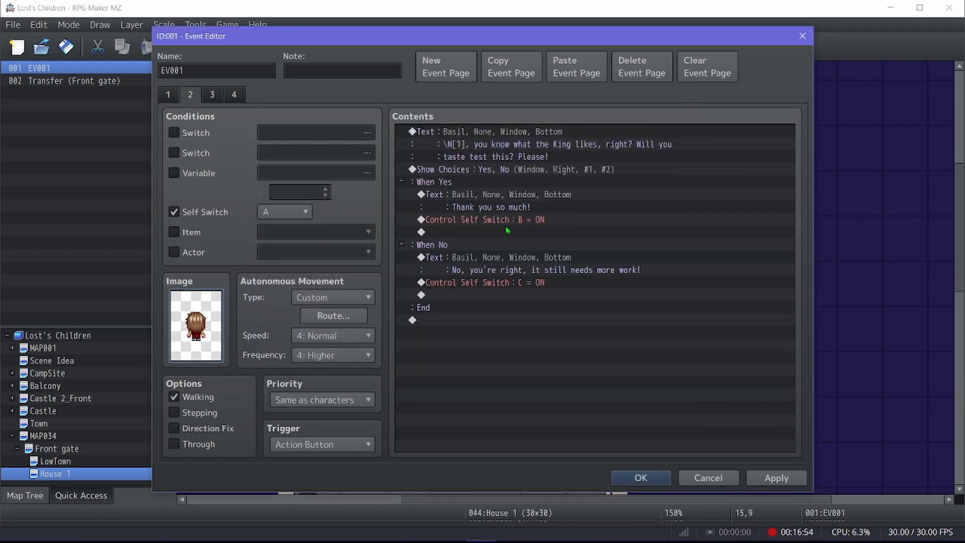
click(499, 197)
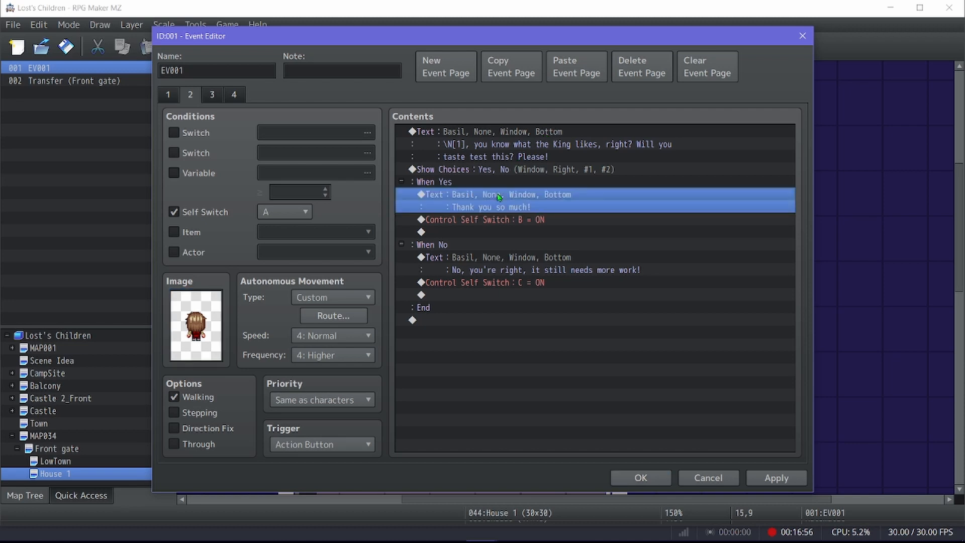
key(ctrl+c)
key(ctrl+v)
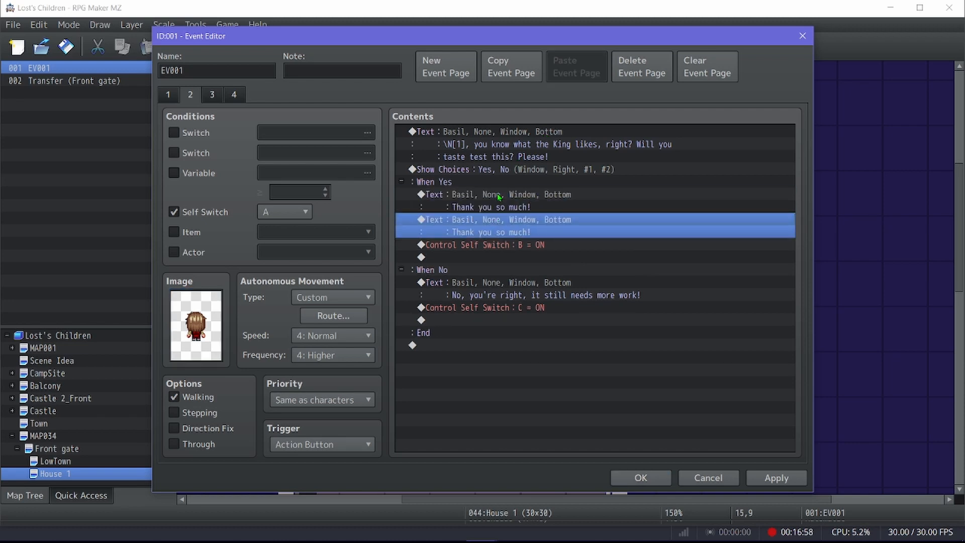
Rewrite the duplicated message in the Yes branch as "Well, what do you think?".
key(Return)
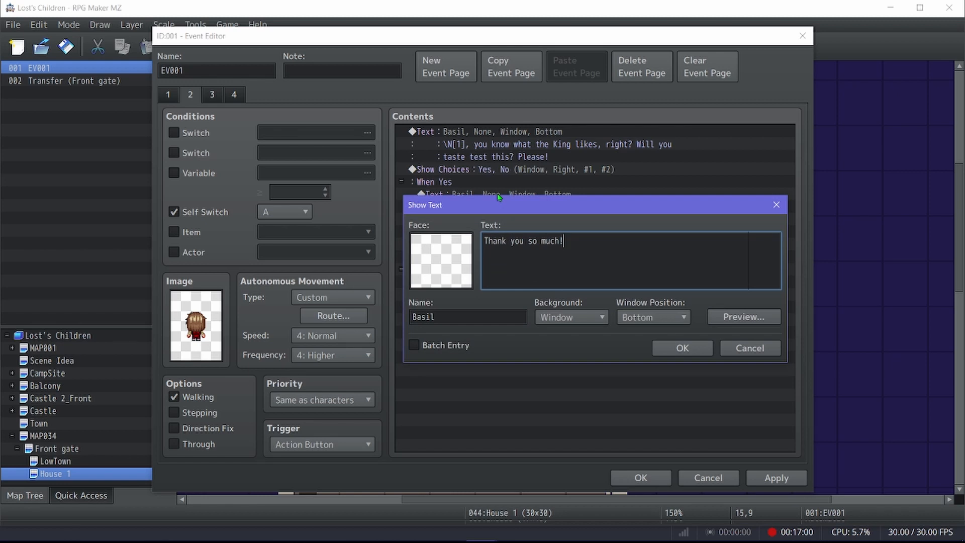
key(ctrl+a)
text(O)
key(BackSpace)
text(Well, what do)
text(ou think)
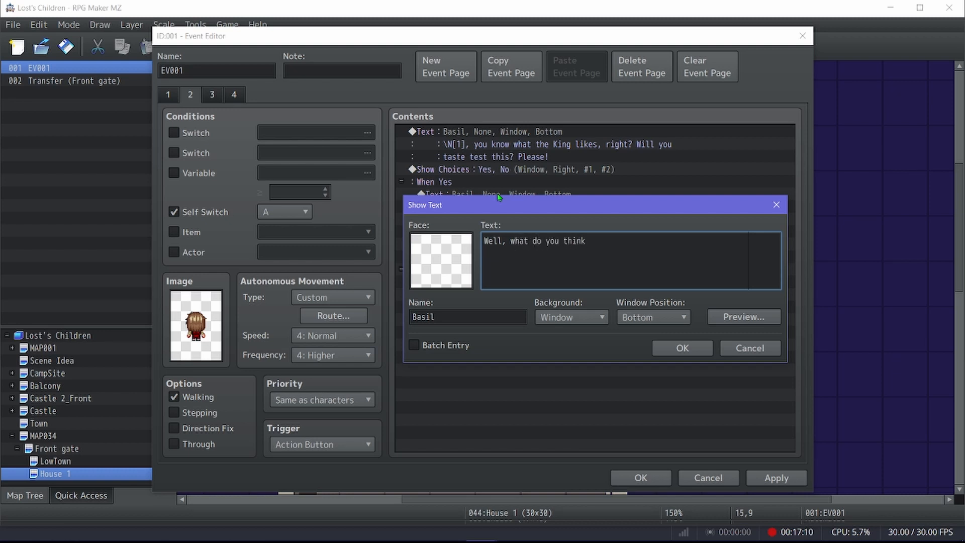
text(?)
click(673, 349)
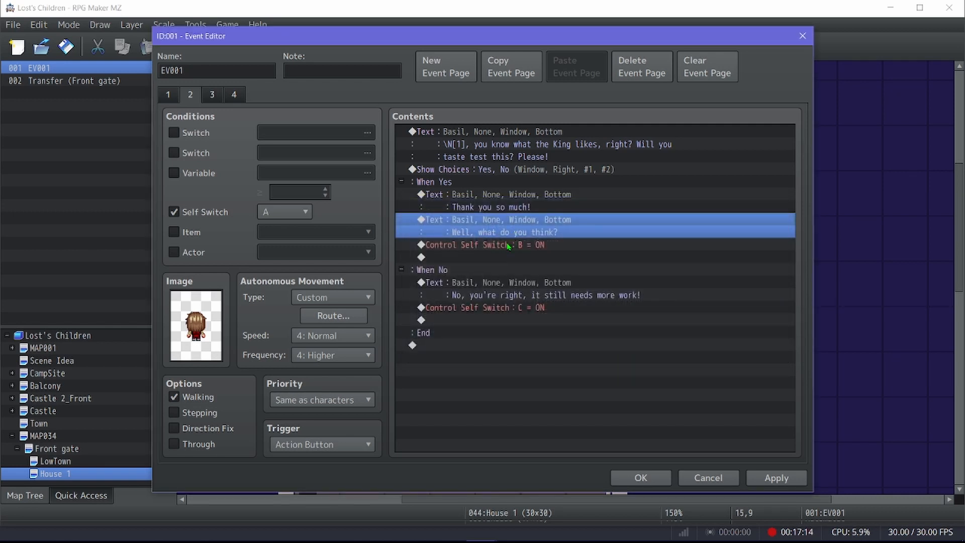
Replace the Yes branch's Control Self Switch command with a Show Choices command offering "It's great!" and "meh.".
right_click(509, 246)
key(Escape)
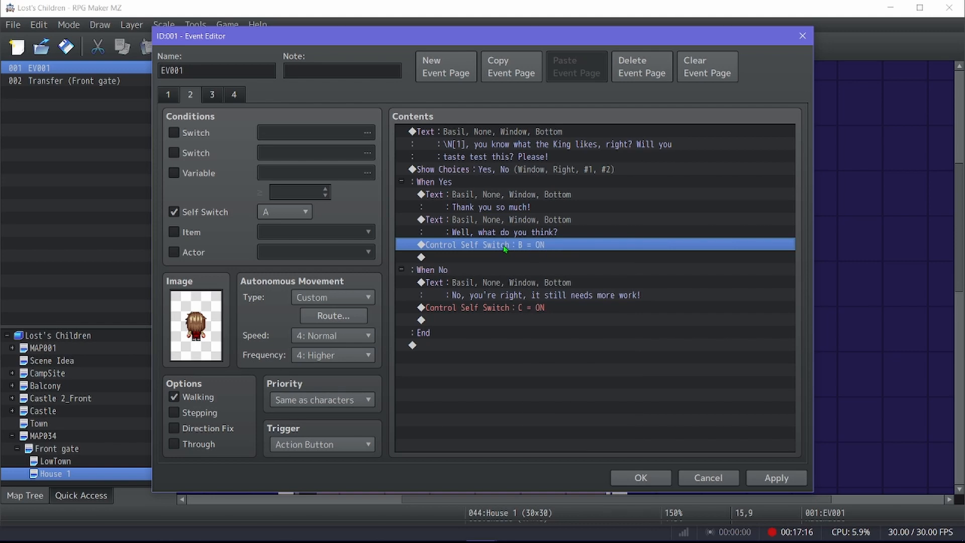
key(Delete)
double_click(504, 246)
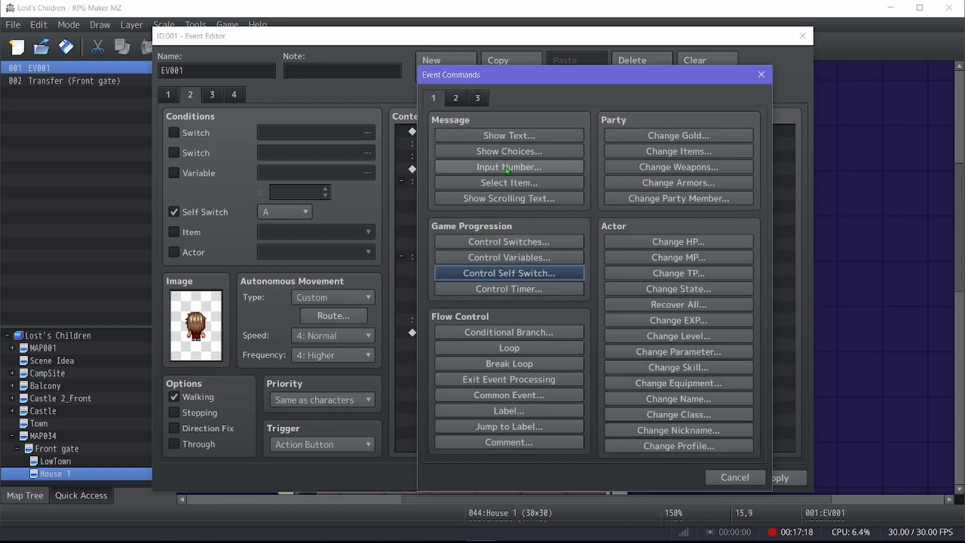
click(507, 151)
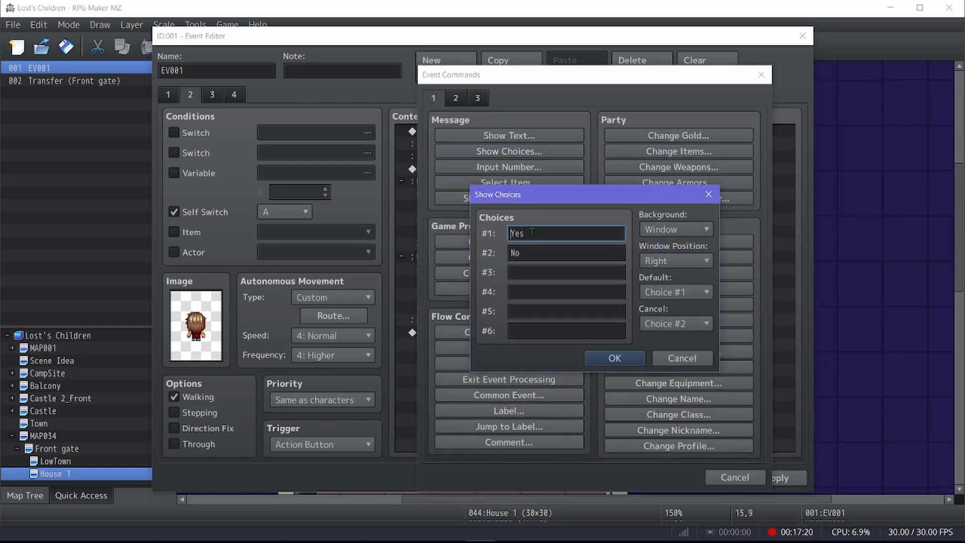
double_click(532, 232)
text(It's great!)
click(523, 254)
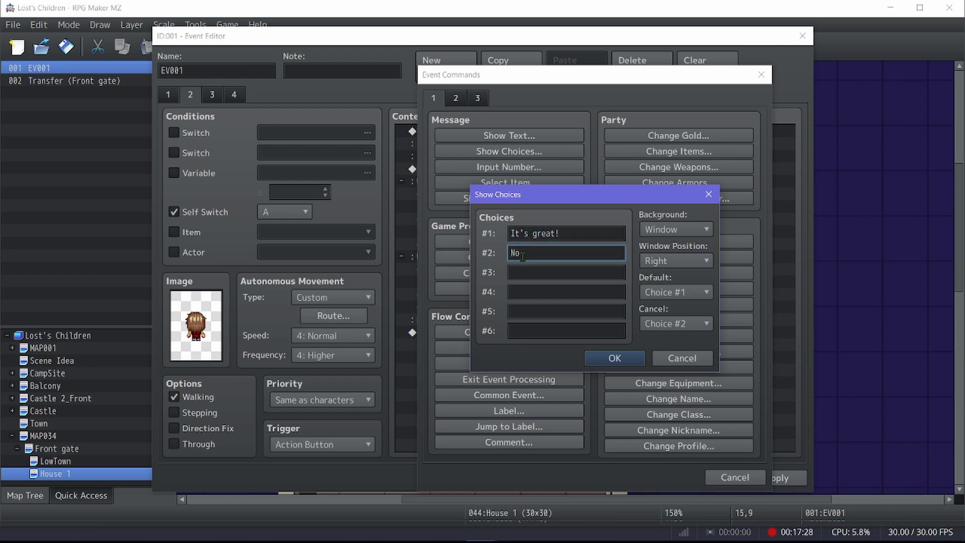
double_click(523, 255)
text(meh.)
key(Return)
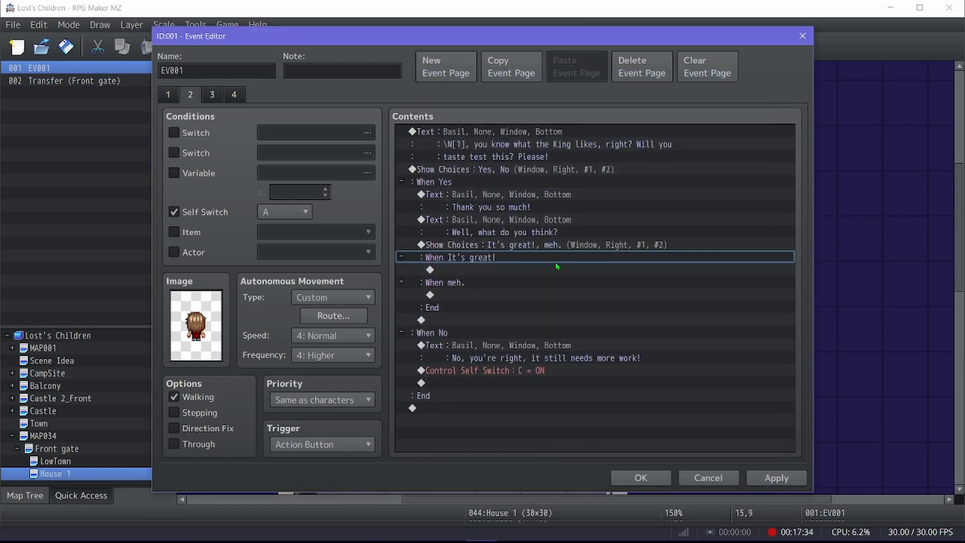
Change the second option of the nested Show Choices command to "Needs more salt.".
click(509, 246)
double_click(509, 246)
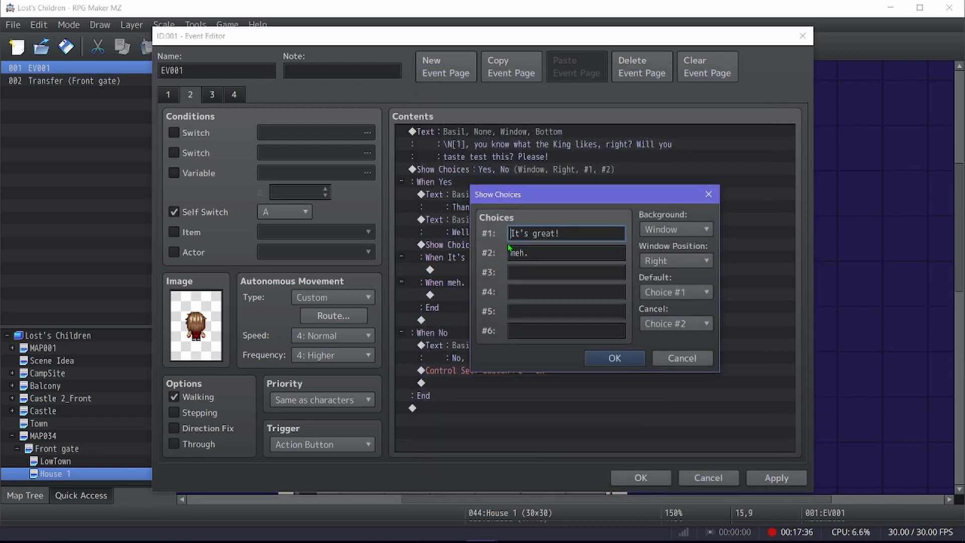
click(530, 252)
drag(530, 252, 508, 259)
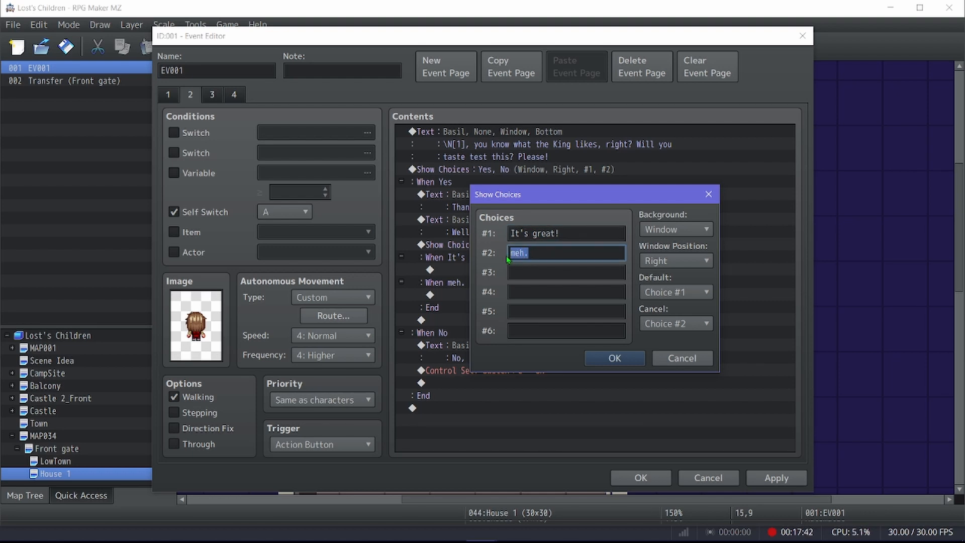
text(Needs more salt.)
click(614, 359)
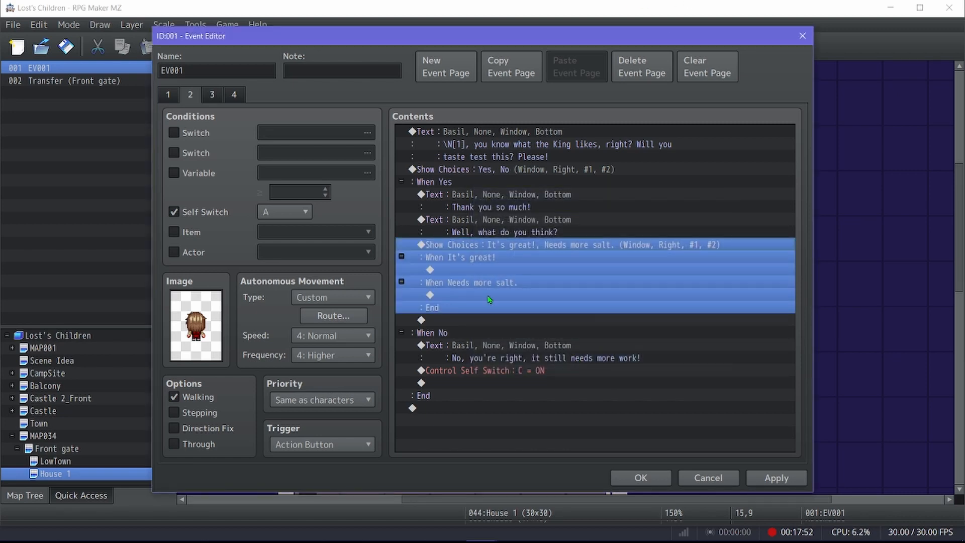
Turn self switch B ON in the "It's great!" branch and self switch D ON in the "Needs more salt." branch.
double_click(480, 270)
click(483, 270)
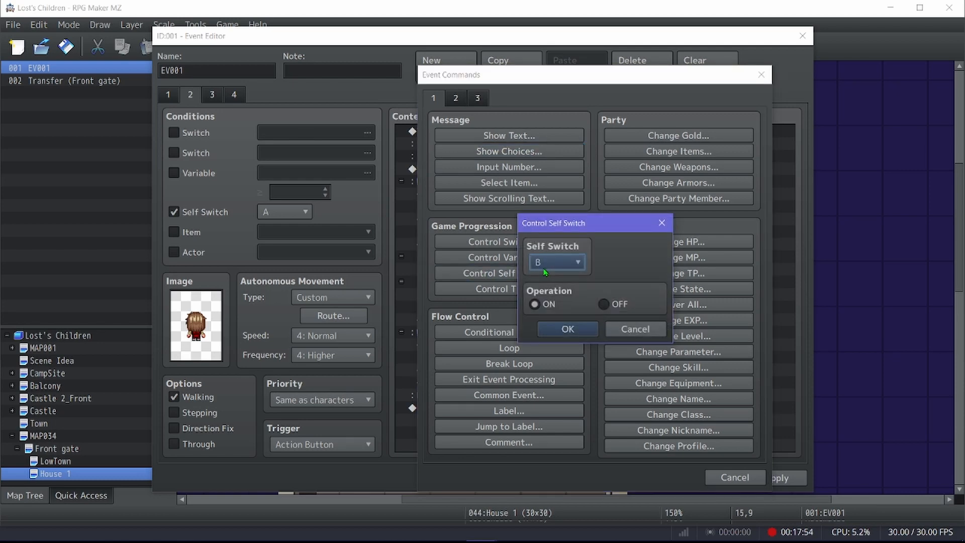
click(567, 329)
double_click(477, 309)
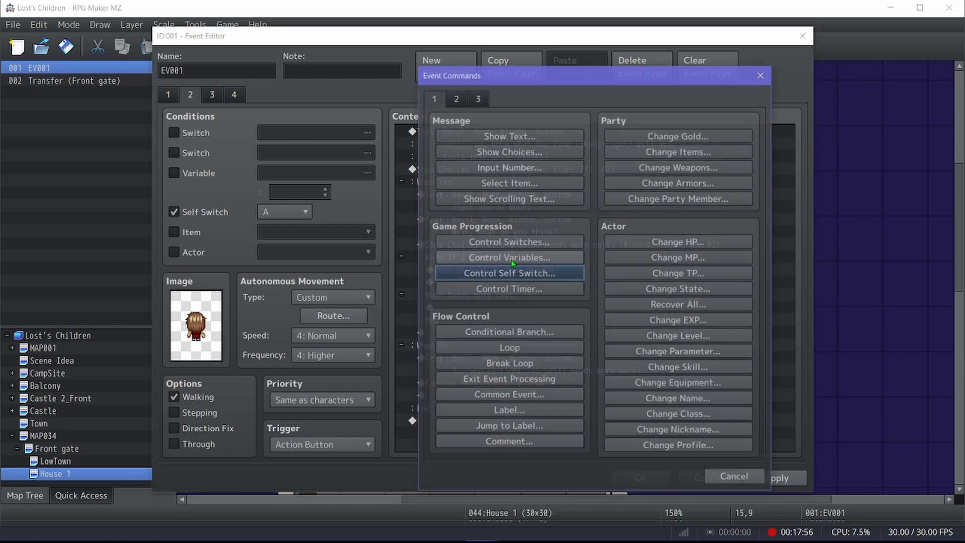
click(507, 274)
scroll(555, 267, down, 3)
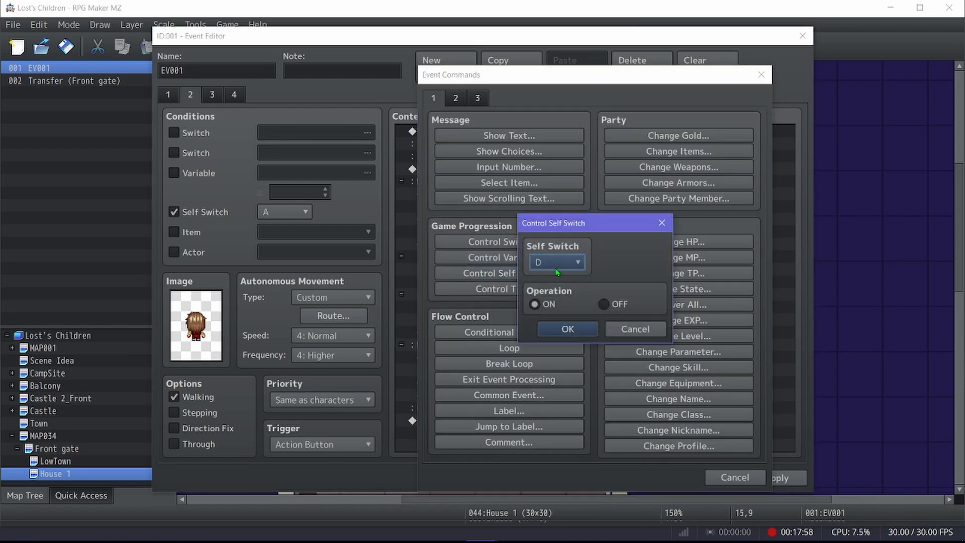
click(579, 334)
Duplicate event page 3 as page 4 with self switch condition D and the back-facing standing sprite from the NPCS sheet.
click(215, 101)
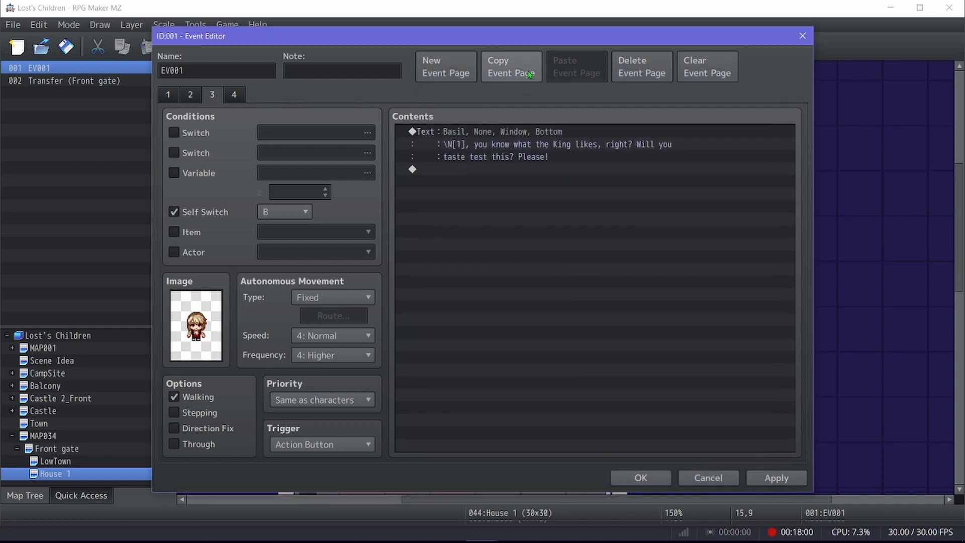
click(528, 74)
click(576, 68)
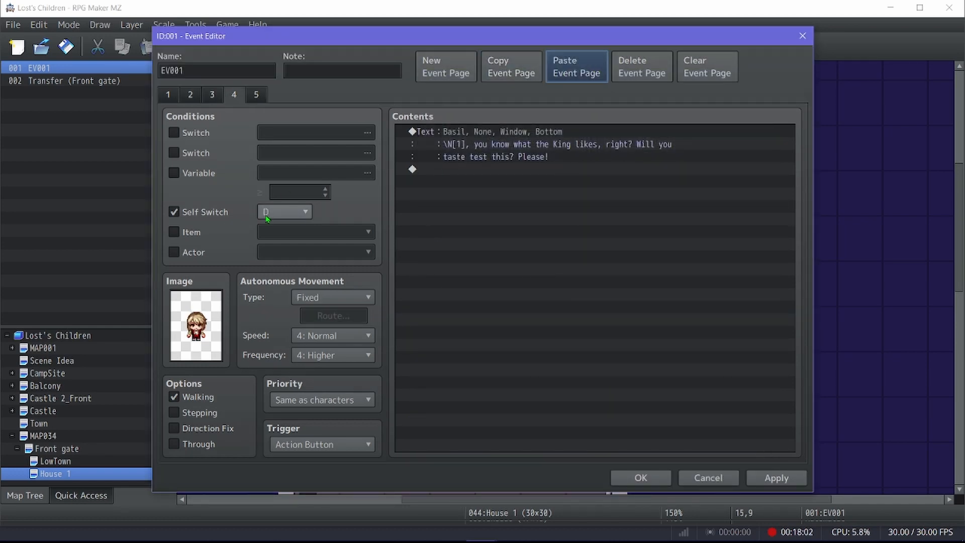
double_click(211, 307)
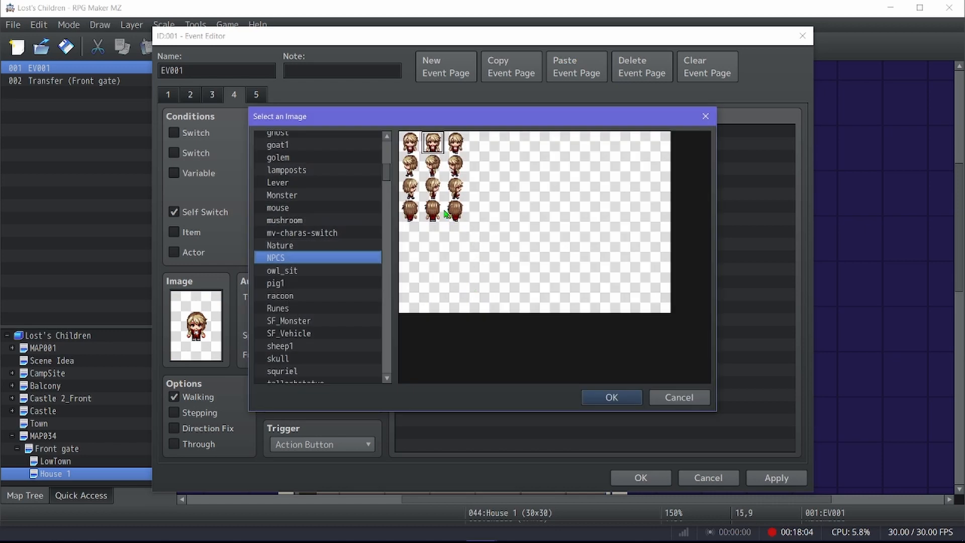
double_click(433, 211)
Change page 4's message to "Salt, how could I forget salt!" and enable the page's Stepping and Direction Fix options.
double_click(537, 139)
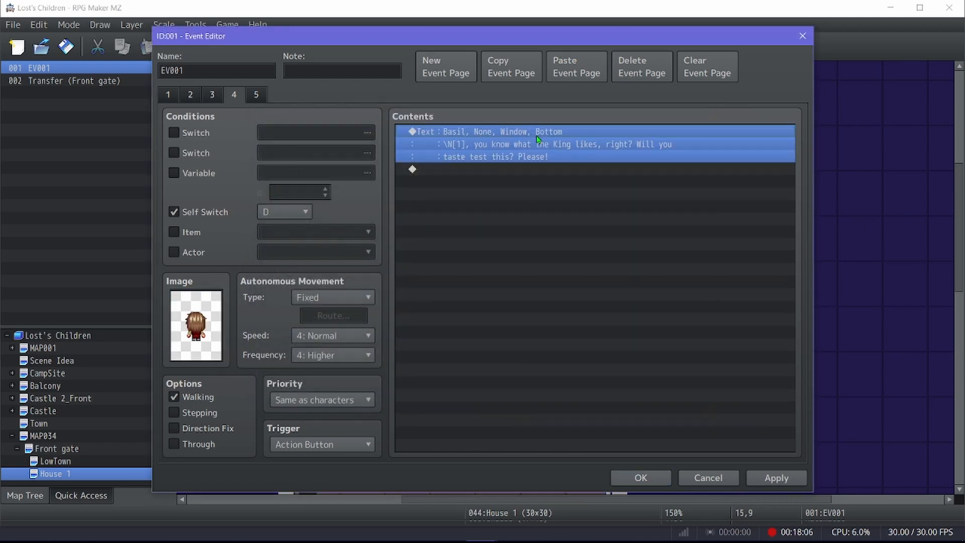
key(ctrl+a)
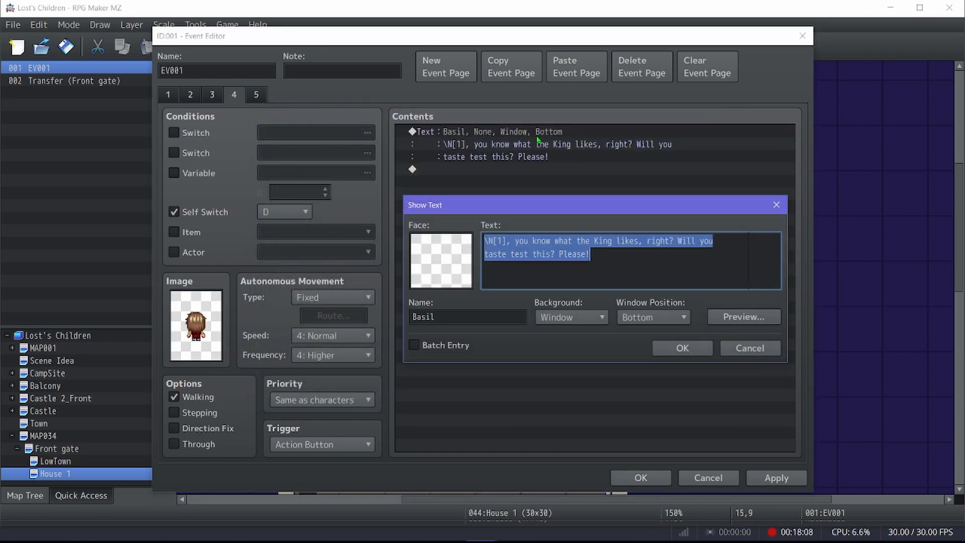
text(Salt)
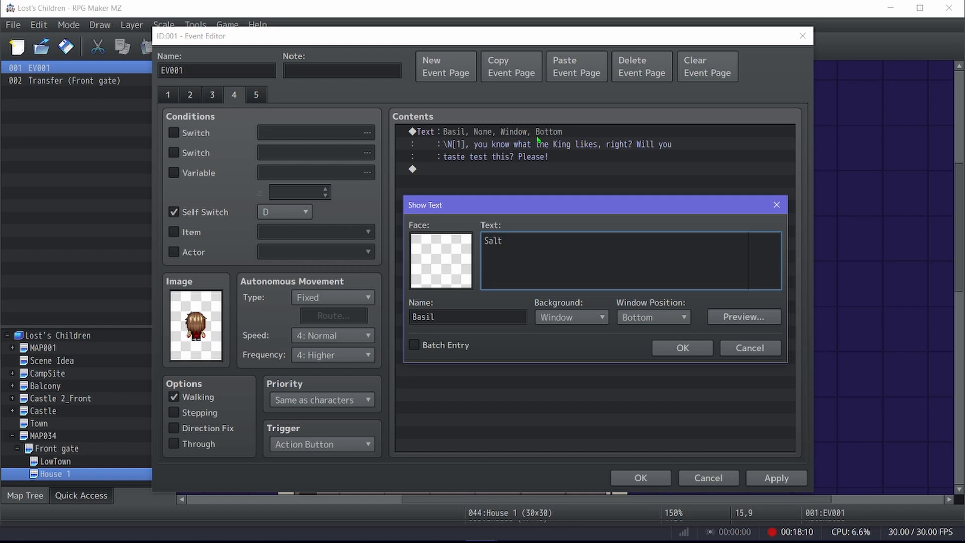
text(, h)
text(ow could)
text( I forget sal)
text(y)
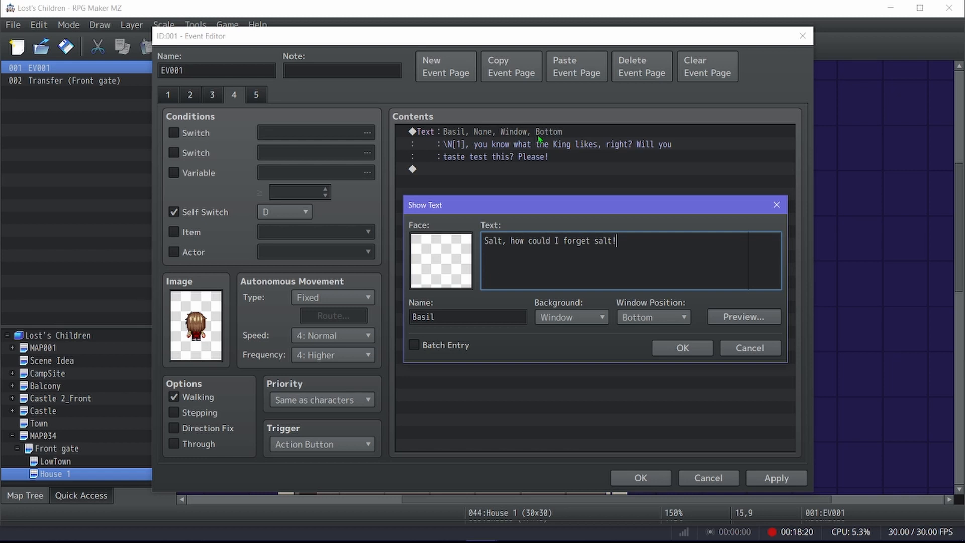
click(658, 348)
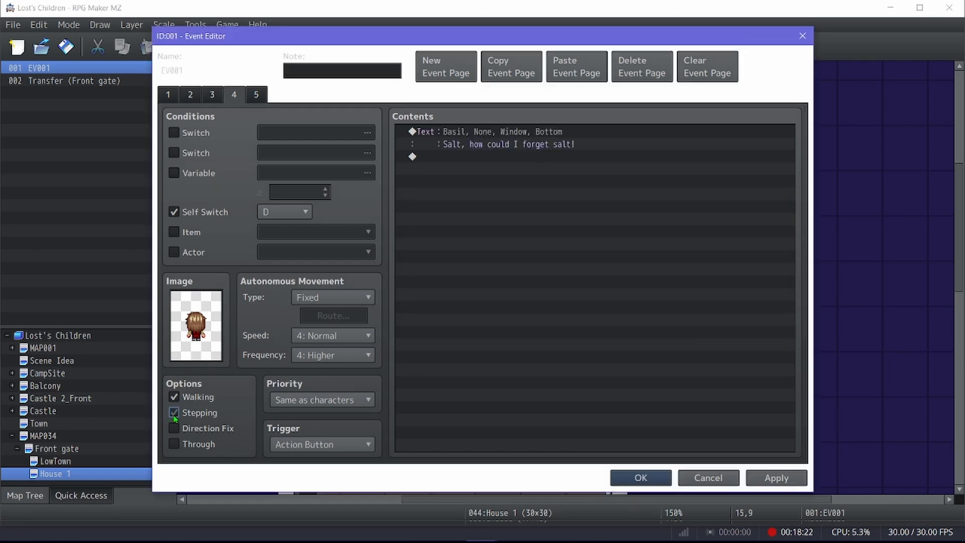
click(199, 412)
click(201, 428)
Replace the message on event page 3 with "I can only hope the king loves it as much as you did!".
click(211, 99)
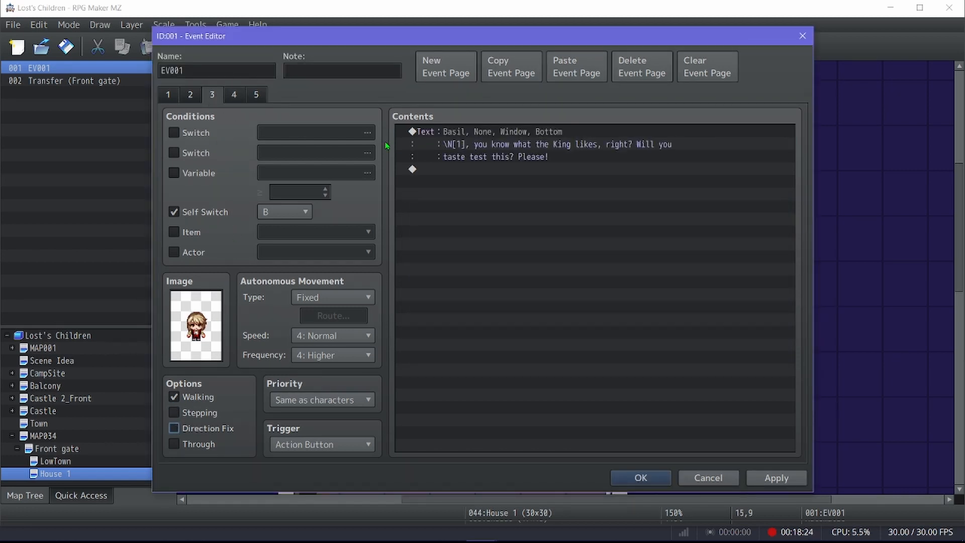
double_click(504, 137)
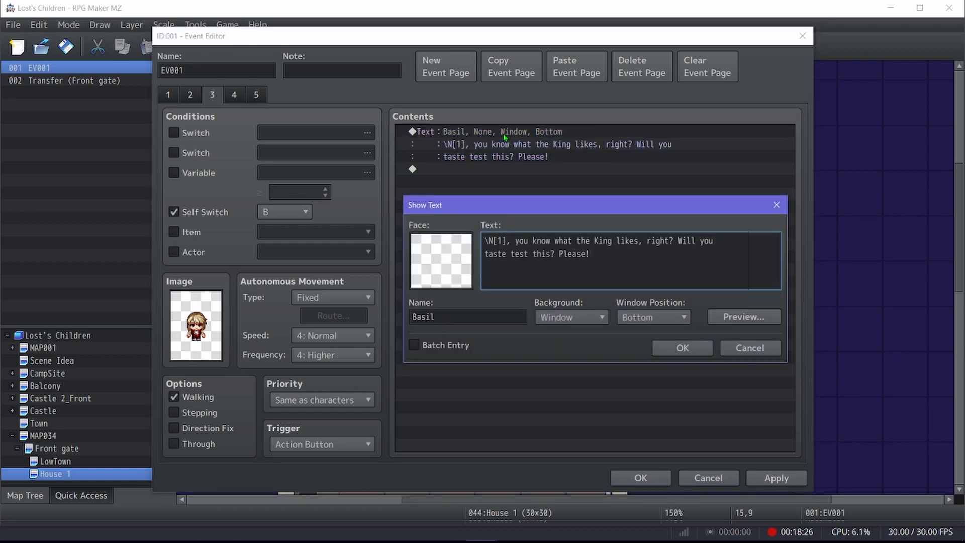
key(ctrl+a)
text(I )
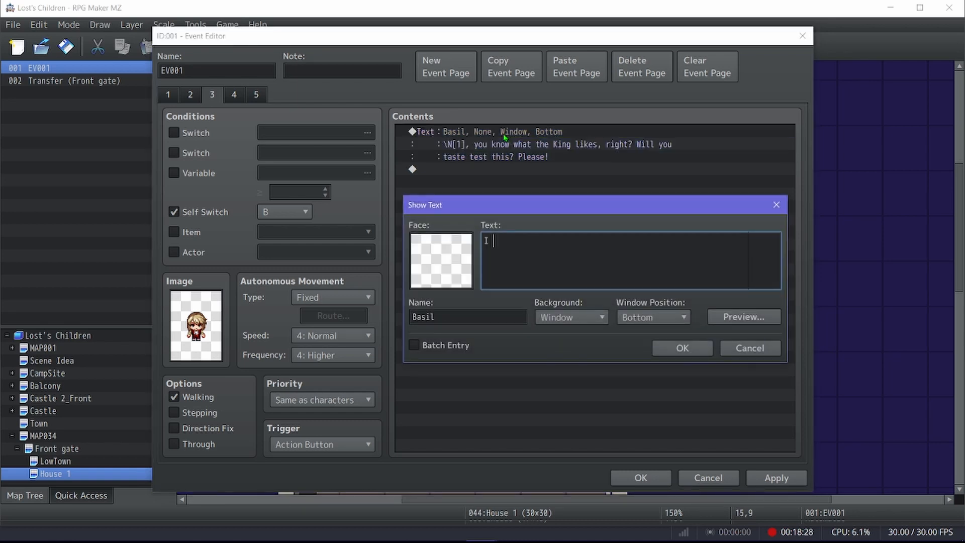
text(can only hope the king lo)
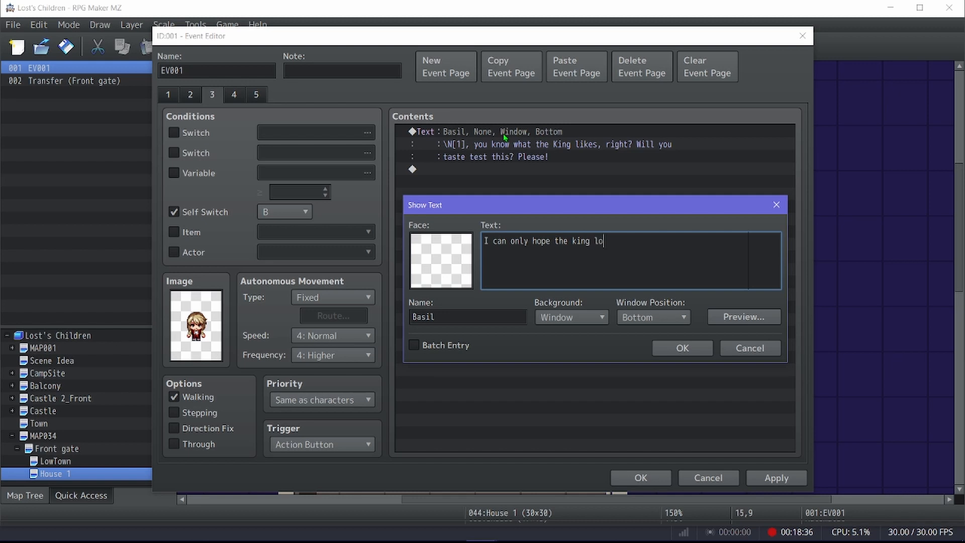
text(ves it as much as you did!)
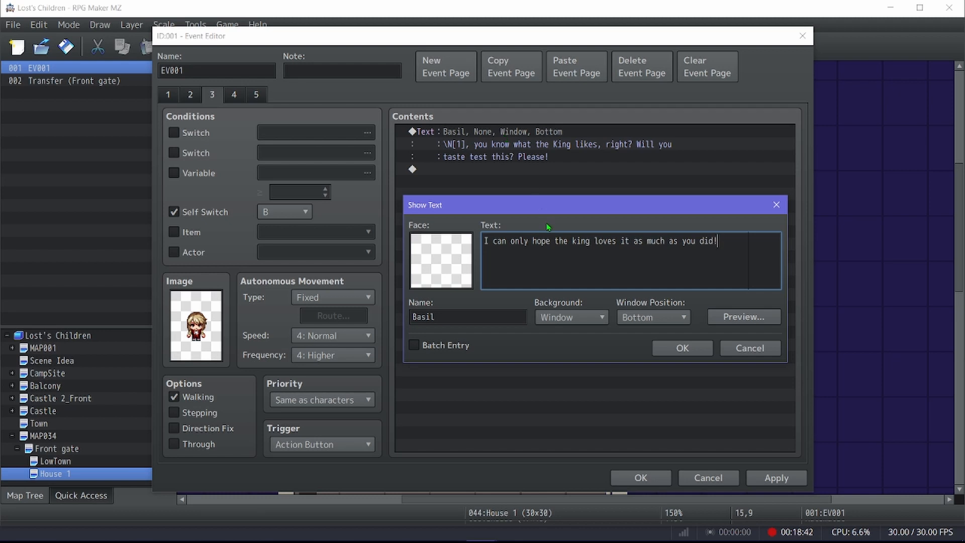
click(682, 348)
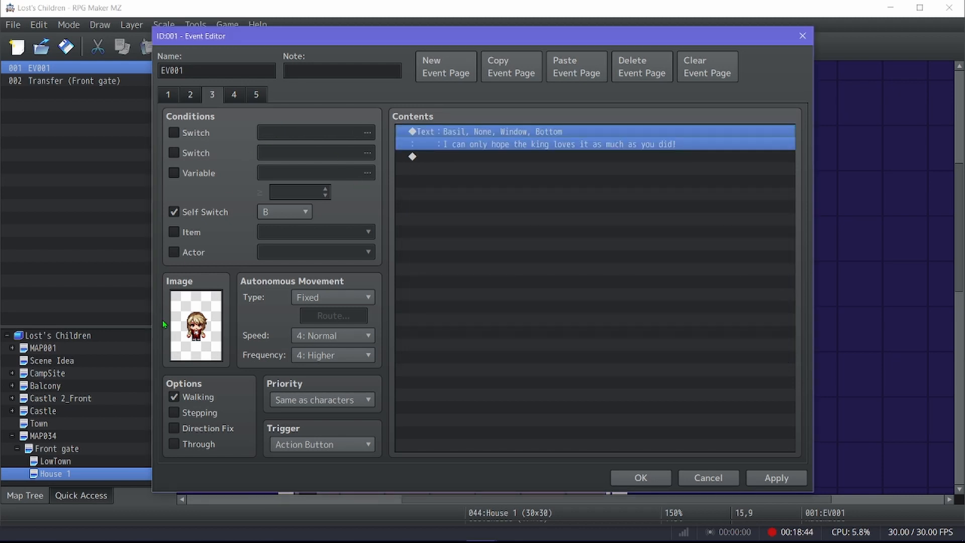
Delete the Yes/No choice block with its branches from event page 5, keeping only Basil's opening text.
click(233, 97)
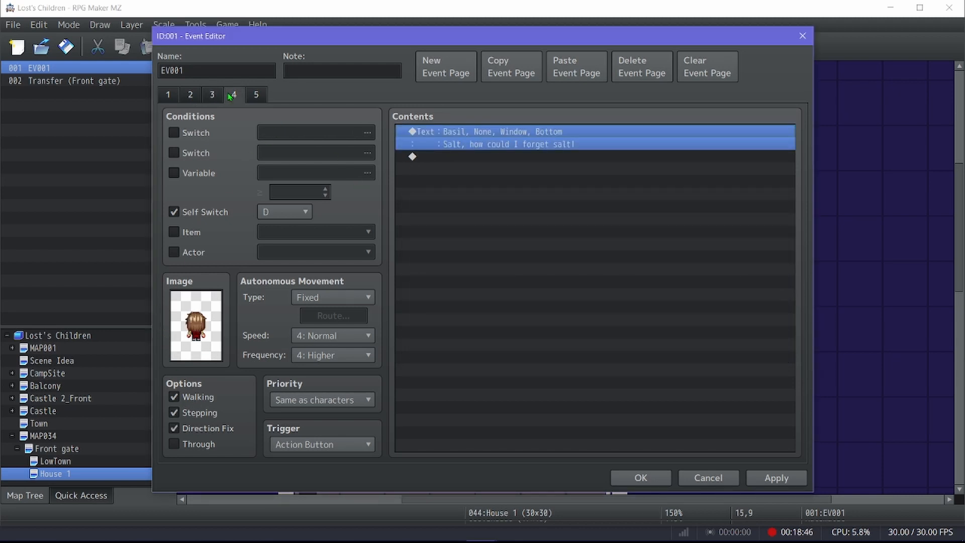
click(258, 96)
click(218, 101)
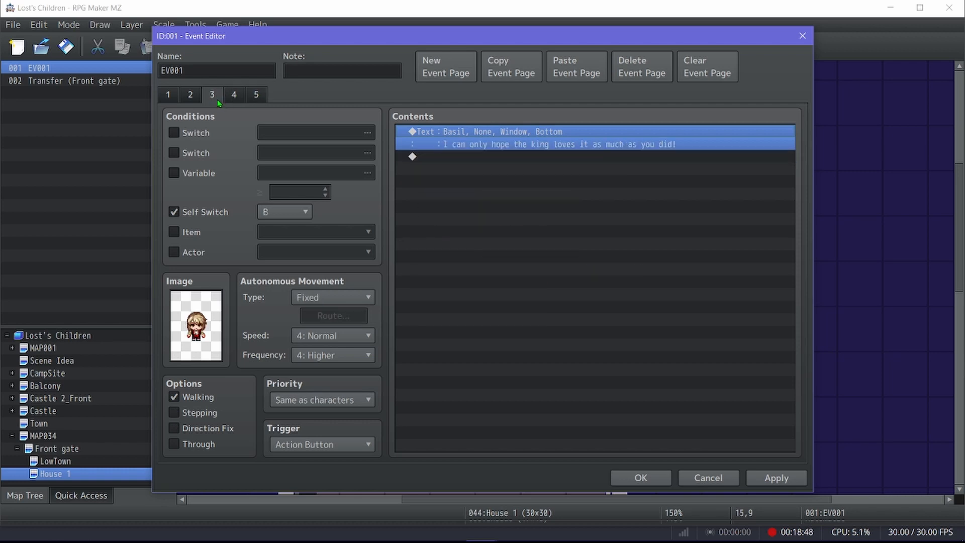
click(191, 96)
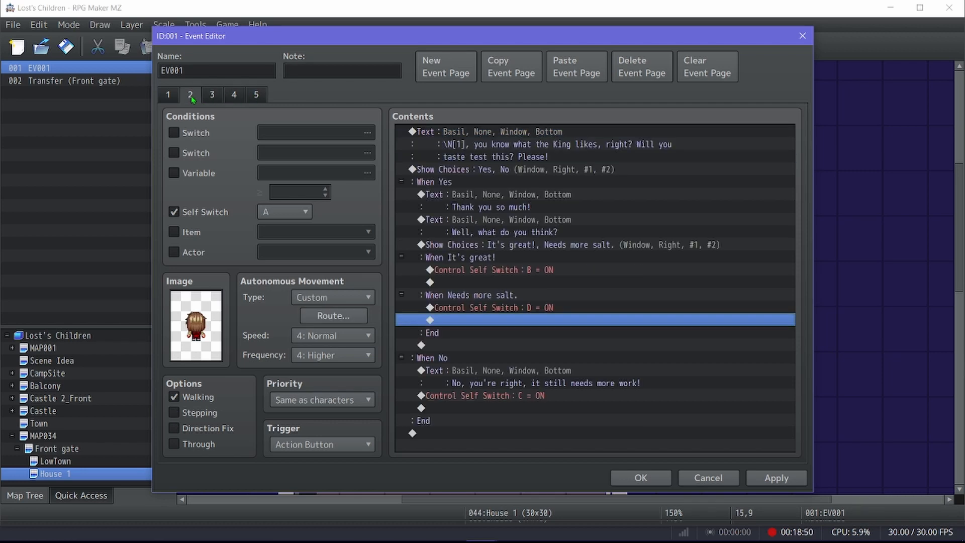
click(249, 96)
click(525, 171)
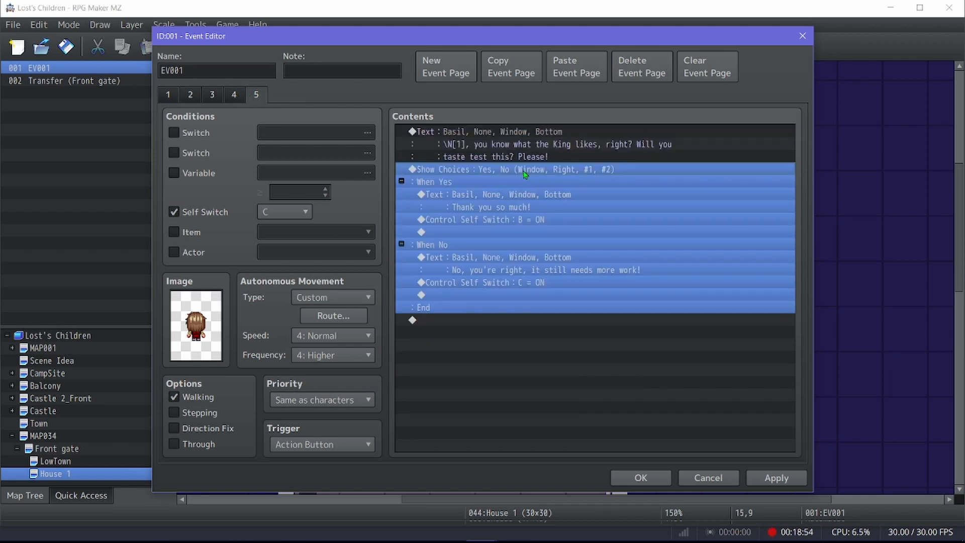
key(Delete)
Replace the message on event page 5 with "I will make this perfect!" and apply the changes to the event.
double_click(551, 132)
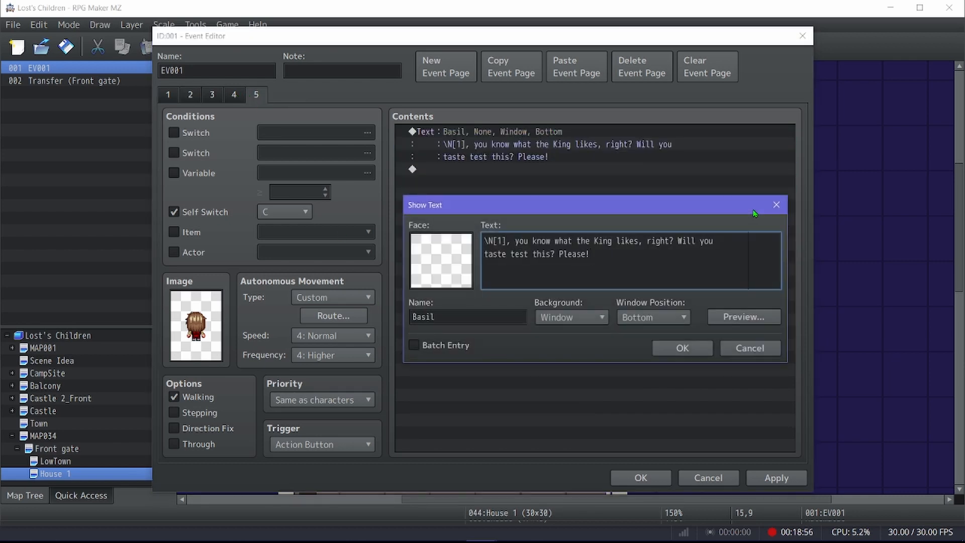
key(ctrl+a)
key(Delete)
text(I will )
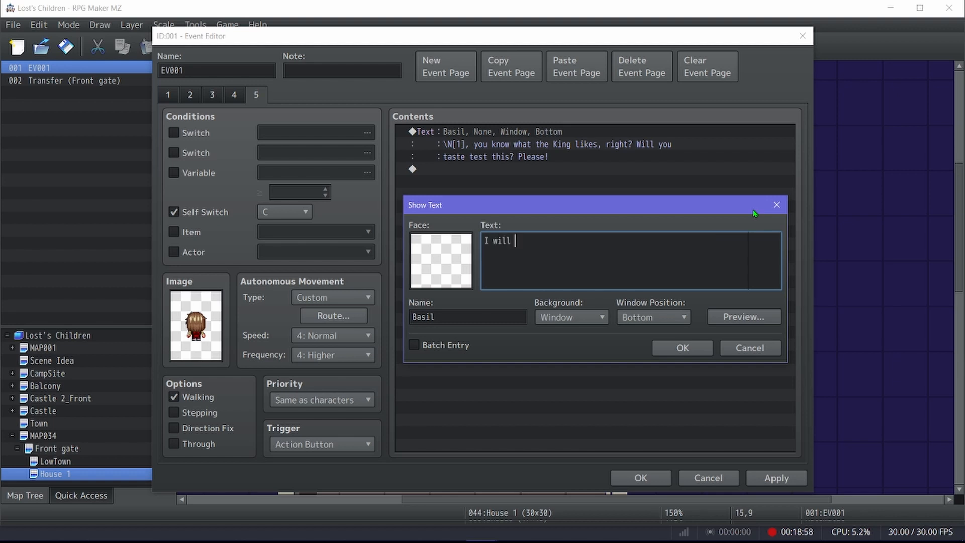
text(make this perfect)
key(BackSpace)
click(682, 348)
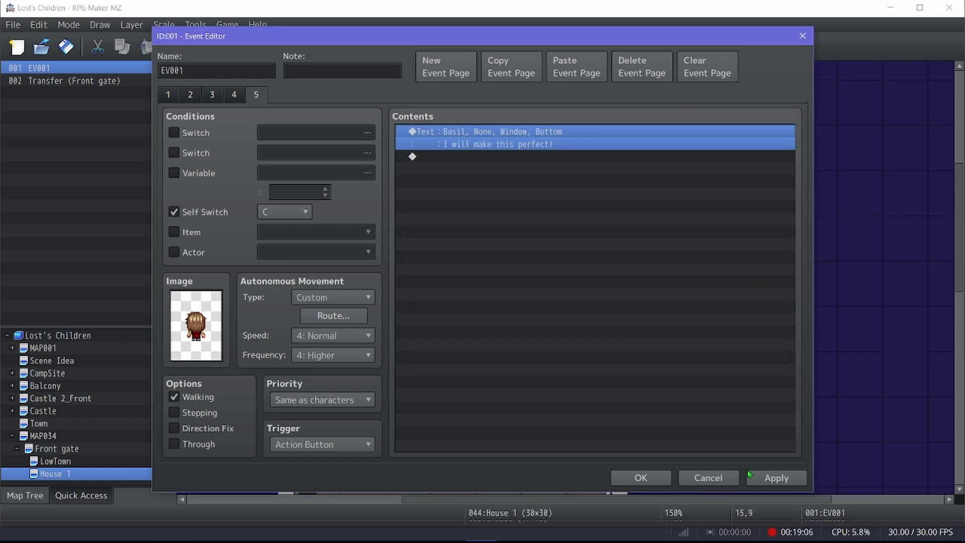
click(750, 476)
click(663, 475)
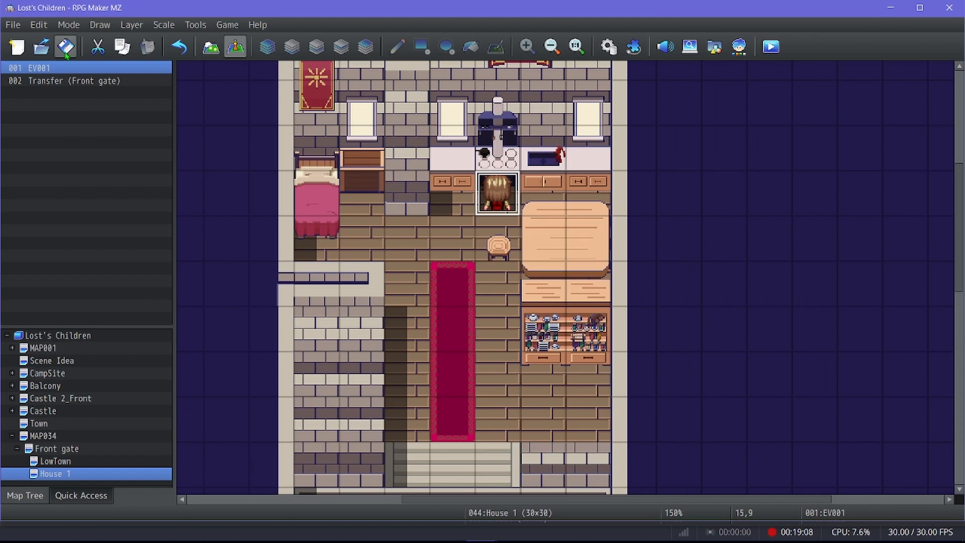
Launch a playtest in full screen and enter the game from the title screen.
click(770, 47)
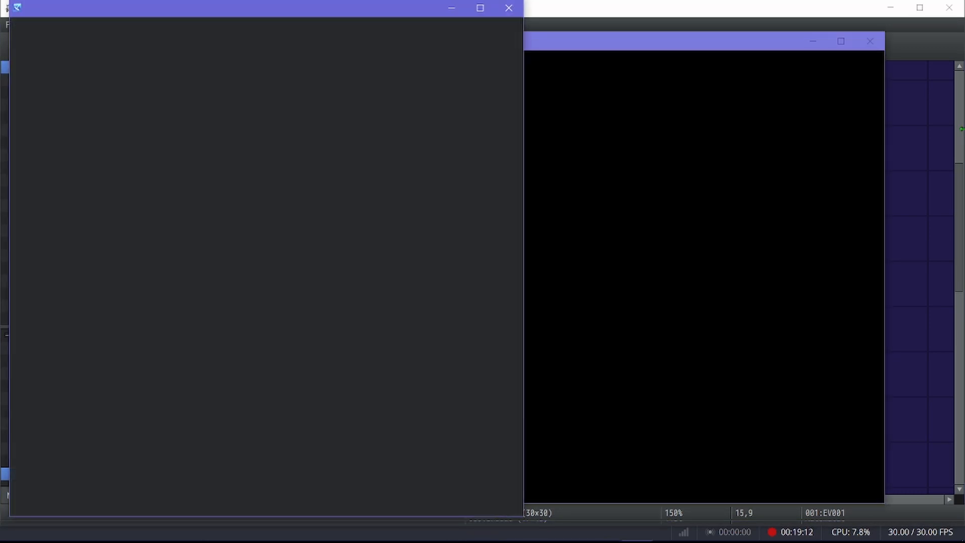
key(F4)
key(Up)
key(Return)
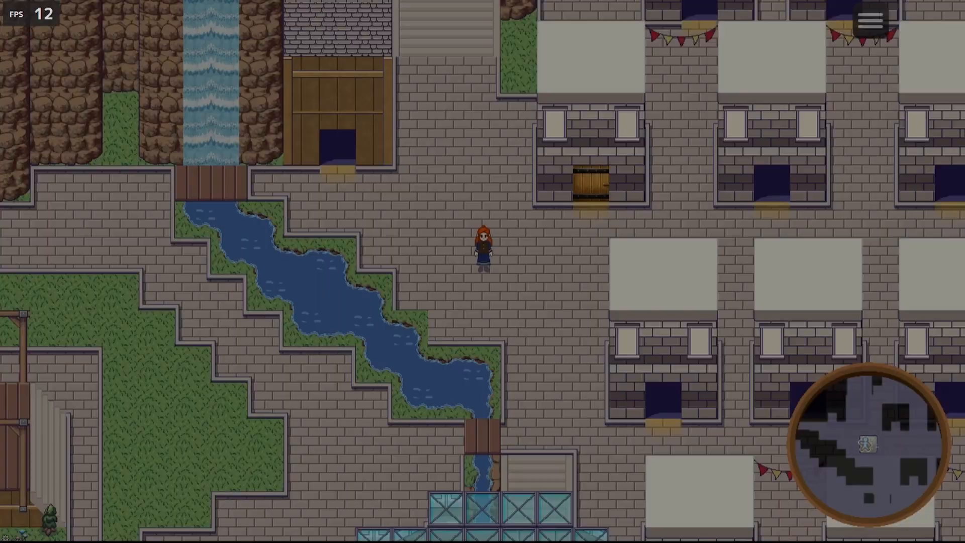
Walk the player character through the town into House 1 and up to Basil at the stove.
key(Right)
key(Down)
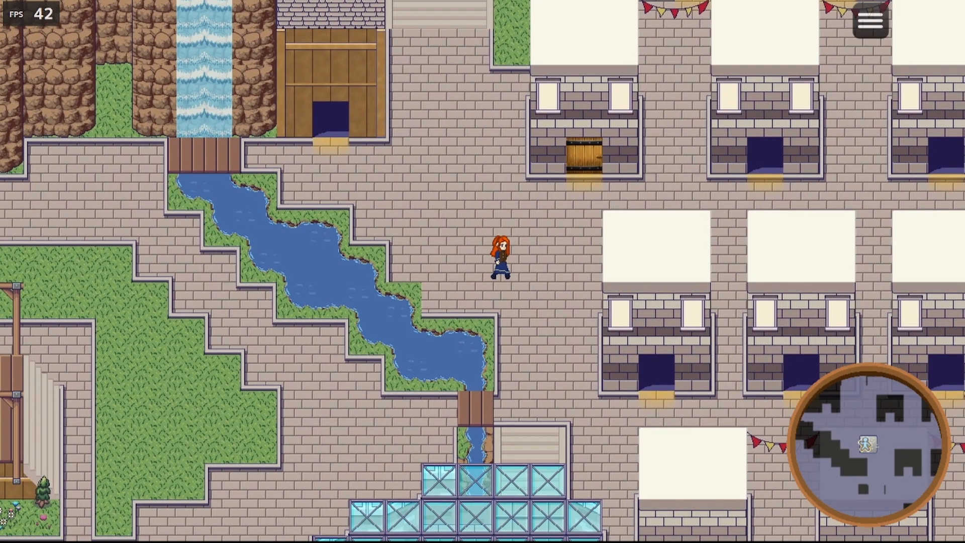
key(Up)
key(Right)
key(Left)
key(Up)
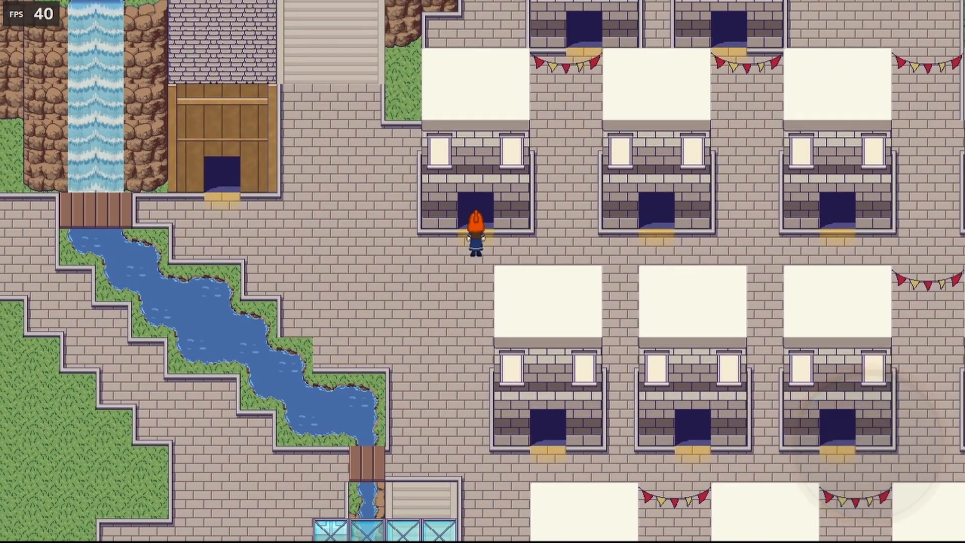
key(Up)
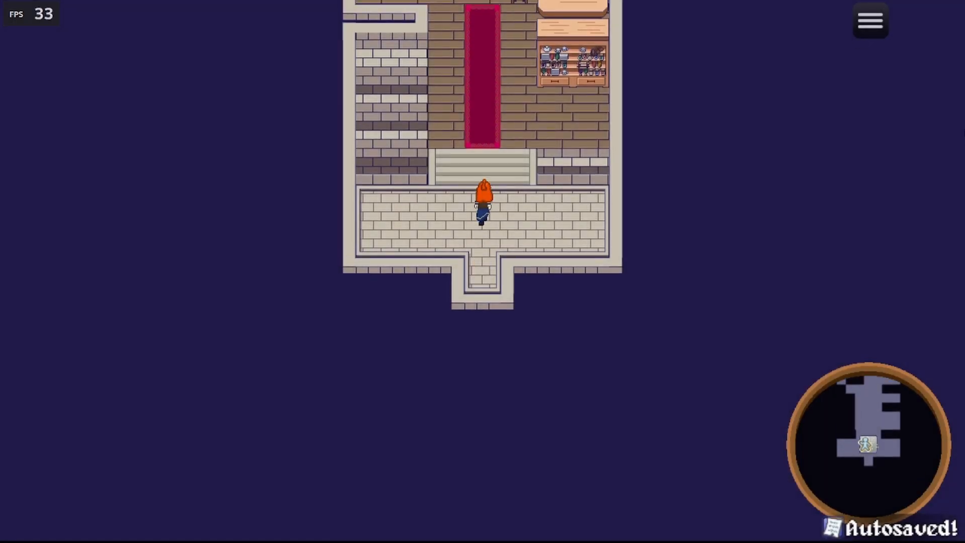
key(Up)
key(Right)
key(Up)
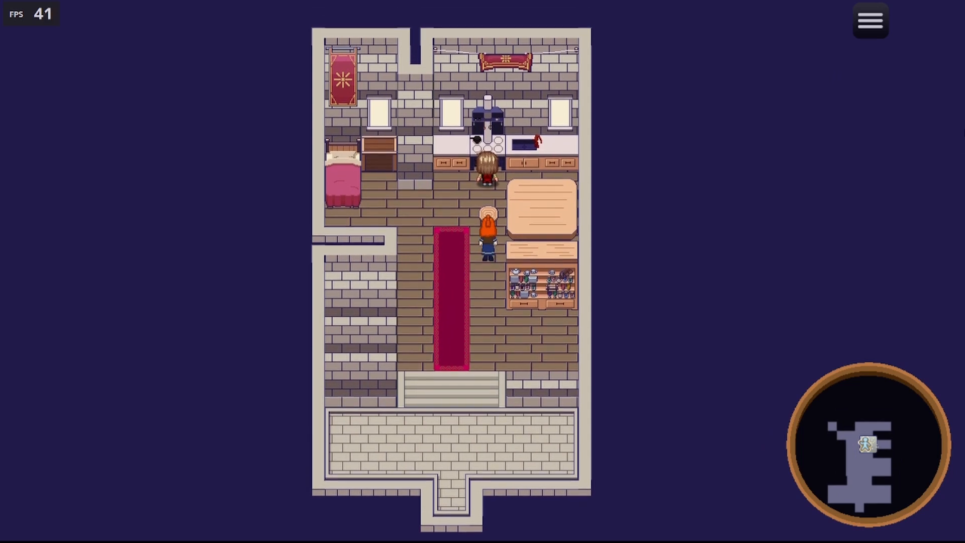
Talk to Basil, answer "Yes" and "It's great!", and talk to Basil again to check the follow-up line.
key(Return)
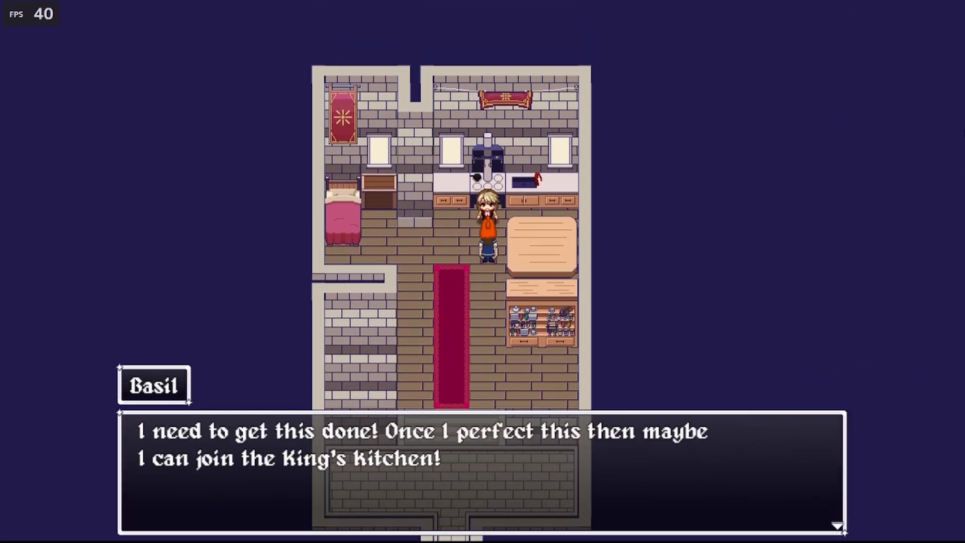
key(Return)
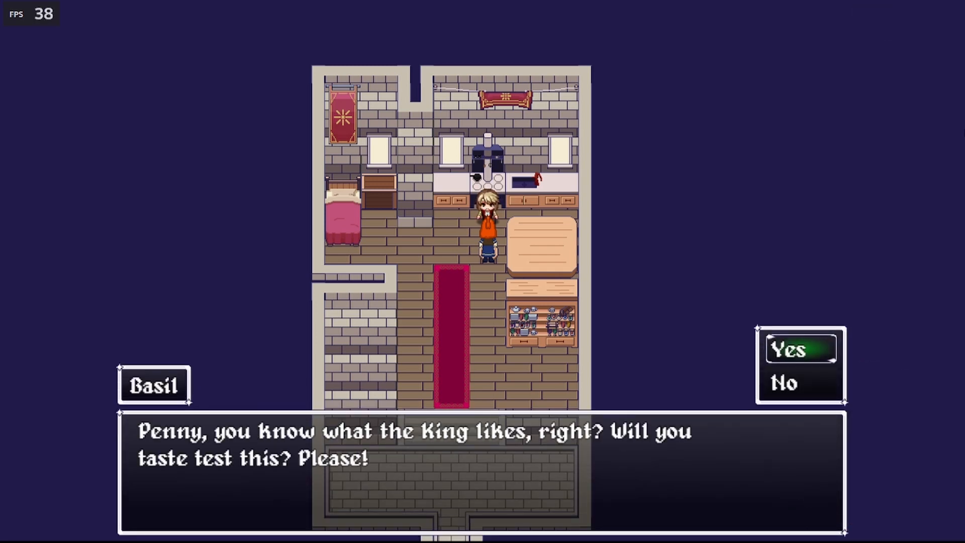
key(Return)
key(Return)
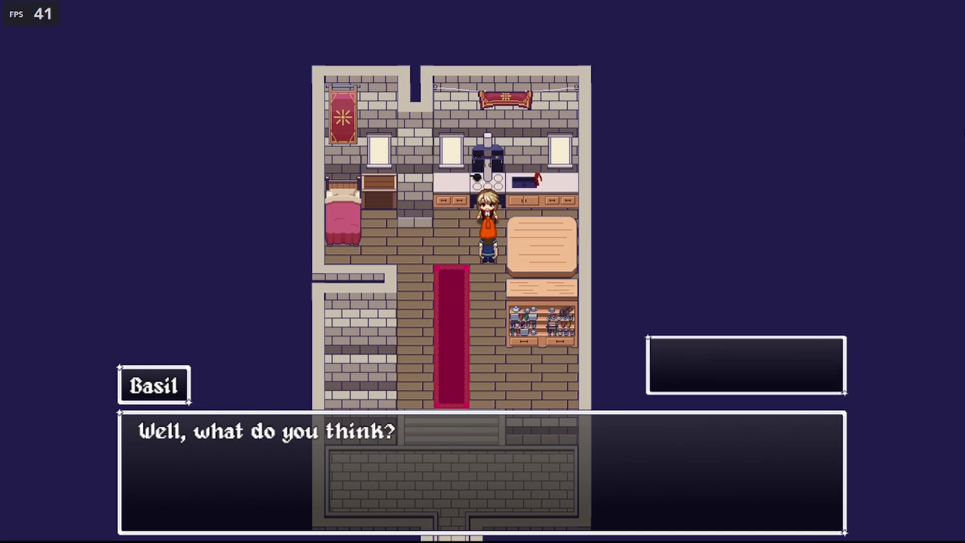
key(Return)
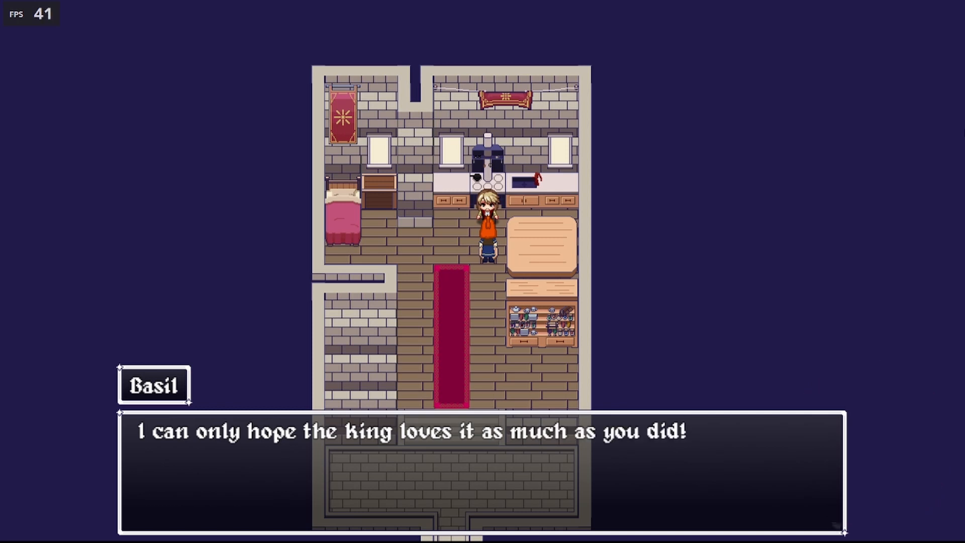
key(Return)
key(Return)
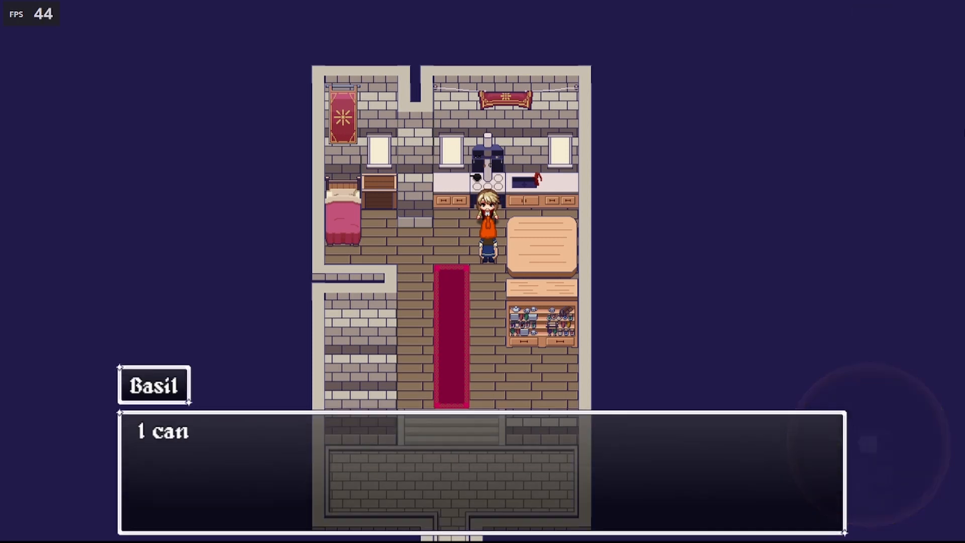
key(Return)
key(Return)
Walk the player character around the kitchen, carpet and bedroom area of House 1 to test movement.
key(Left)
key(Down)
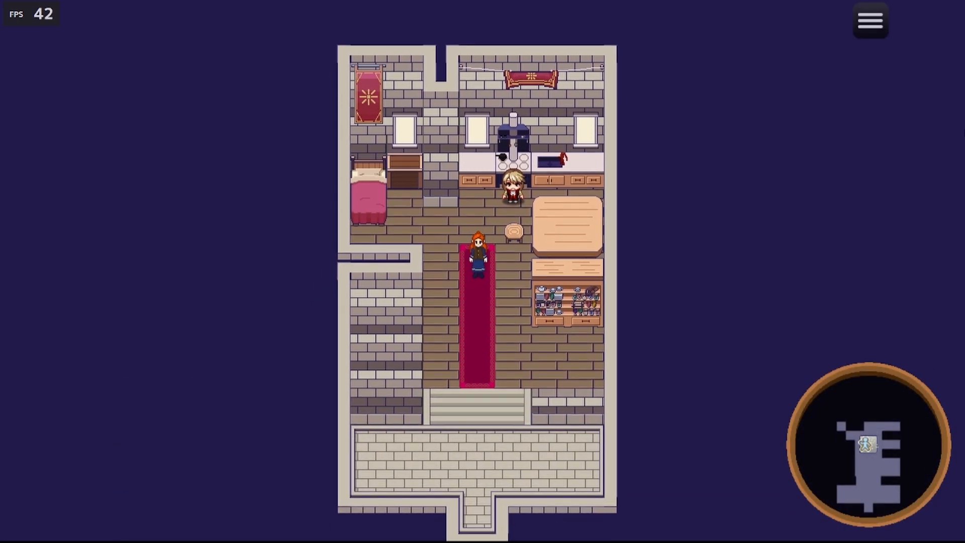
key(Up)
key(Down)
key(Up)
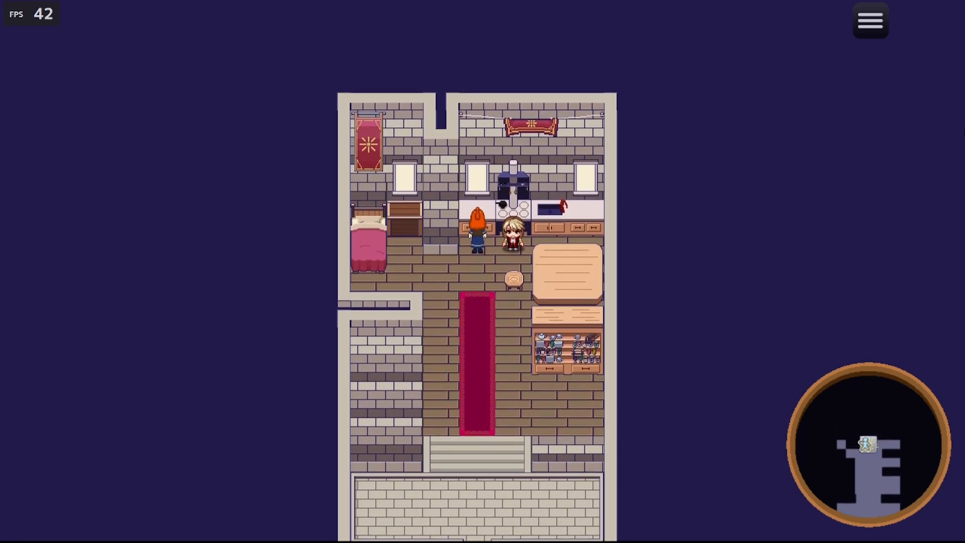
key(Down)
key(Down)
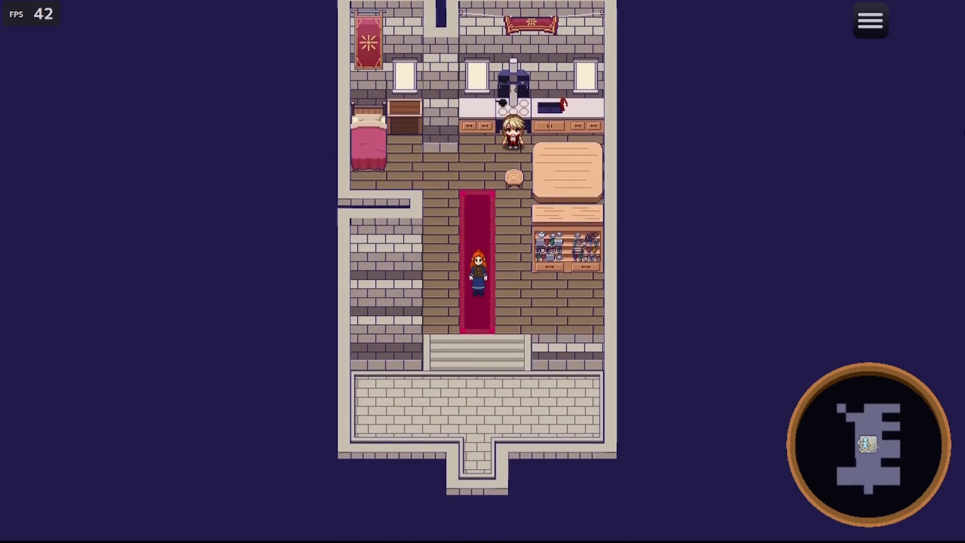
key(Up)
key(Left)
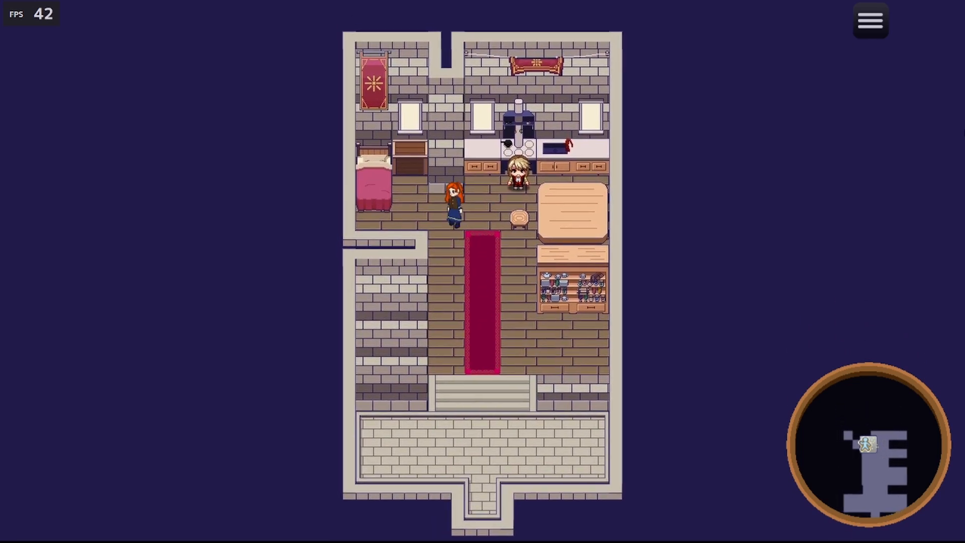
key(Up)
key(Down)
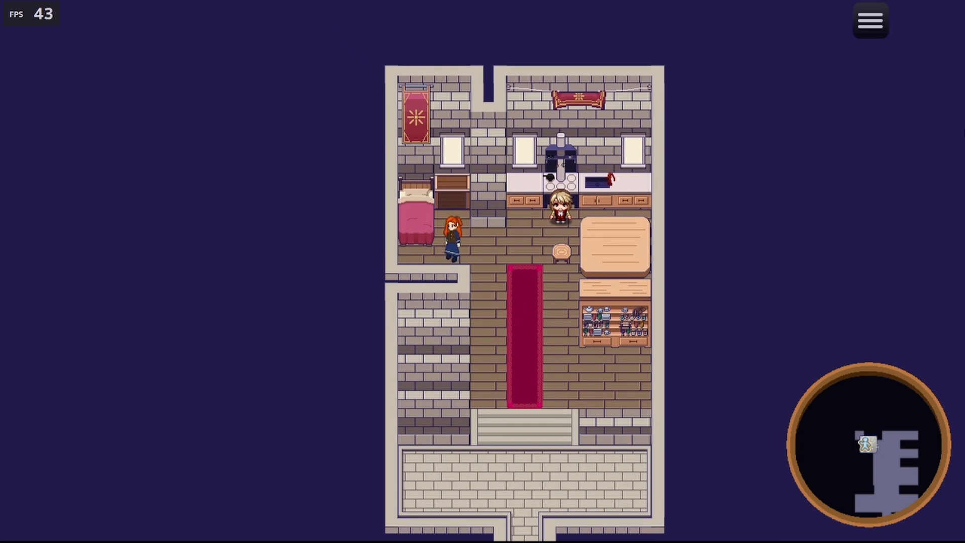
Leave House 1 through its front door, exit full screen and close the playtest.
key(Right)
key(Down)
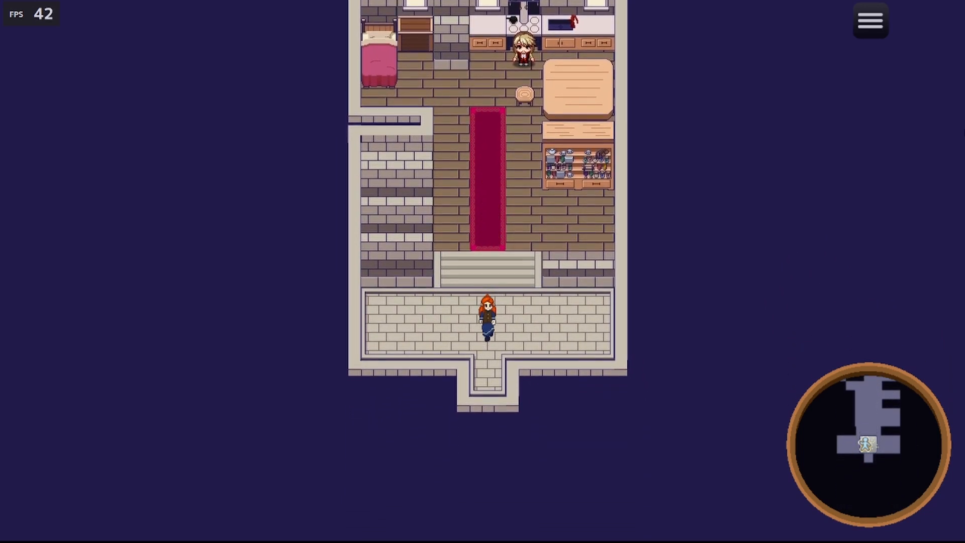
key(F4)
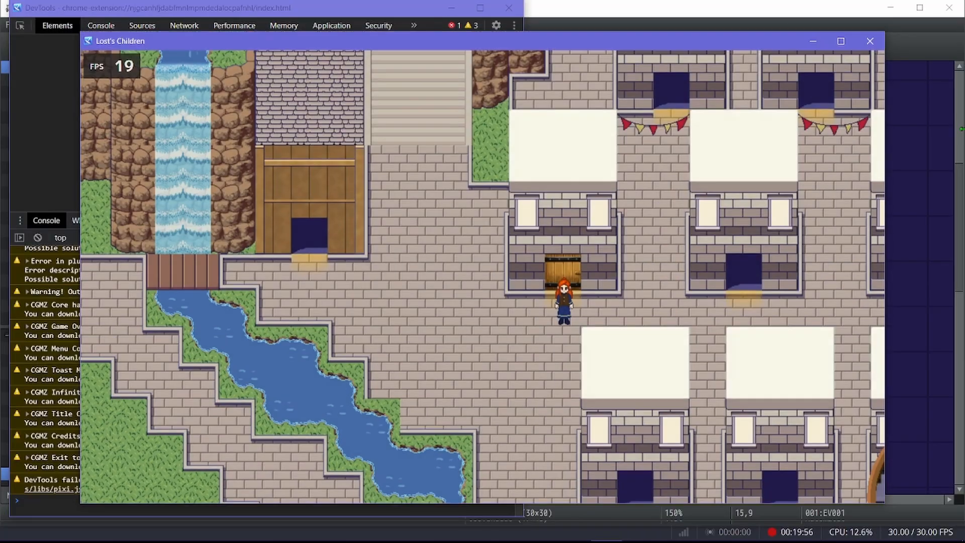
click(870, 41)
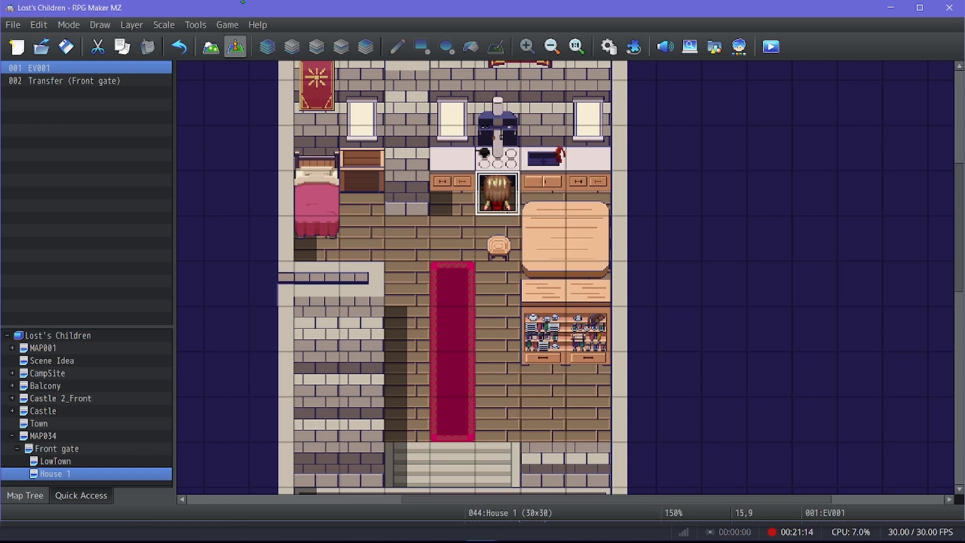
Save the project with the finished Basil event.
scroll(560, 363, up, 1)
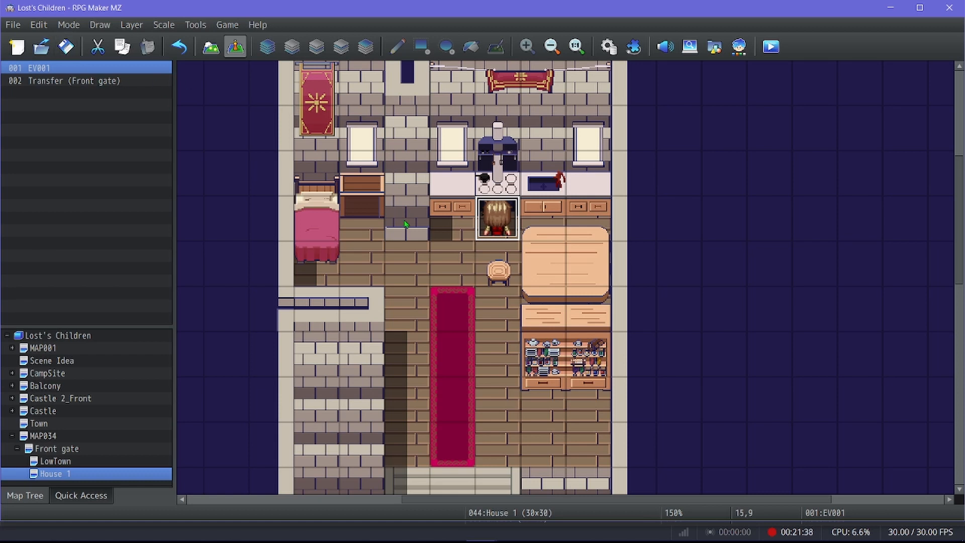
scroll(406, 223, up, 1)
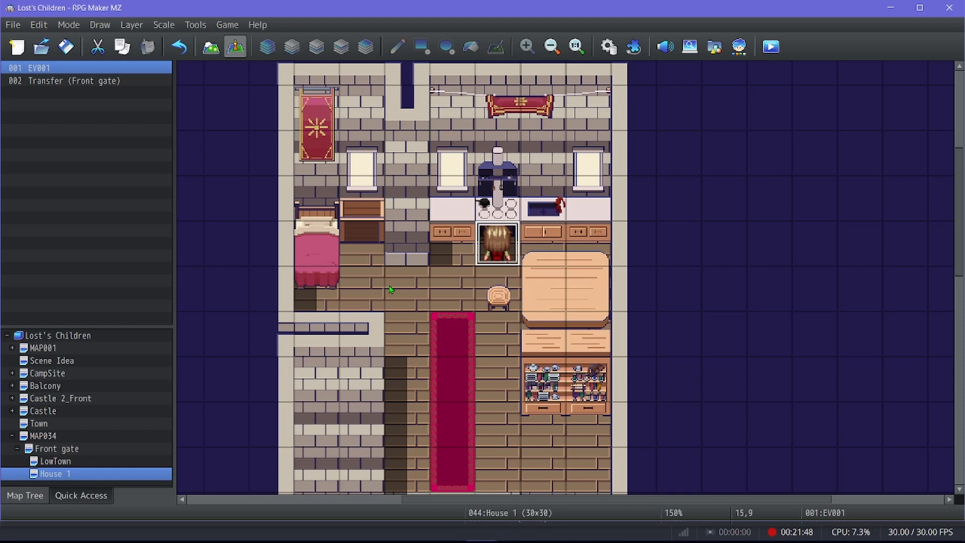
scroll(391, 289, down, 2)
scroll(391, 289, up, 3)
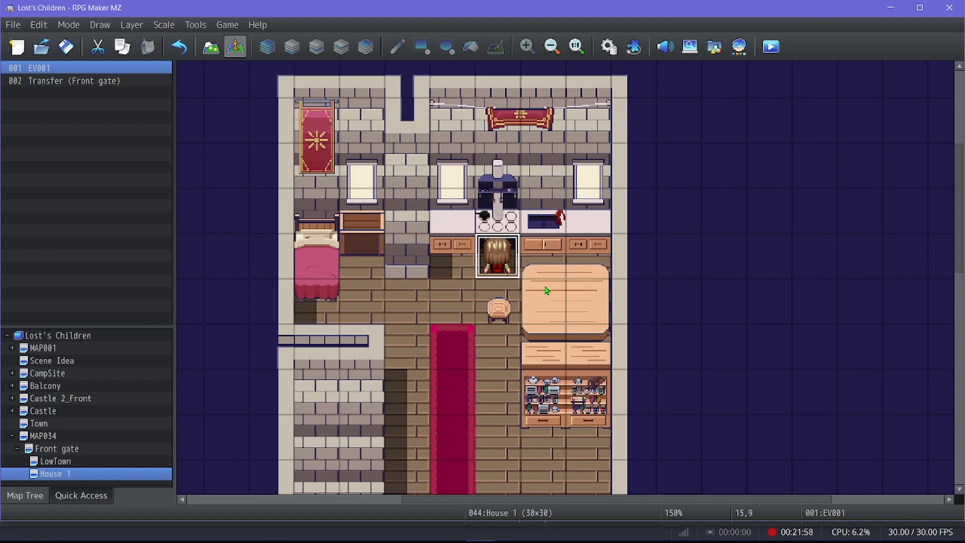
click(66, 49)
scroll(417, 283, down, 2)
scroll(418, 284, down, 3)
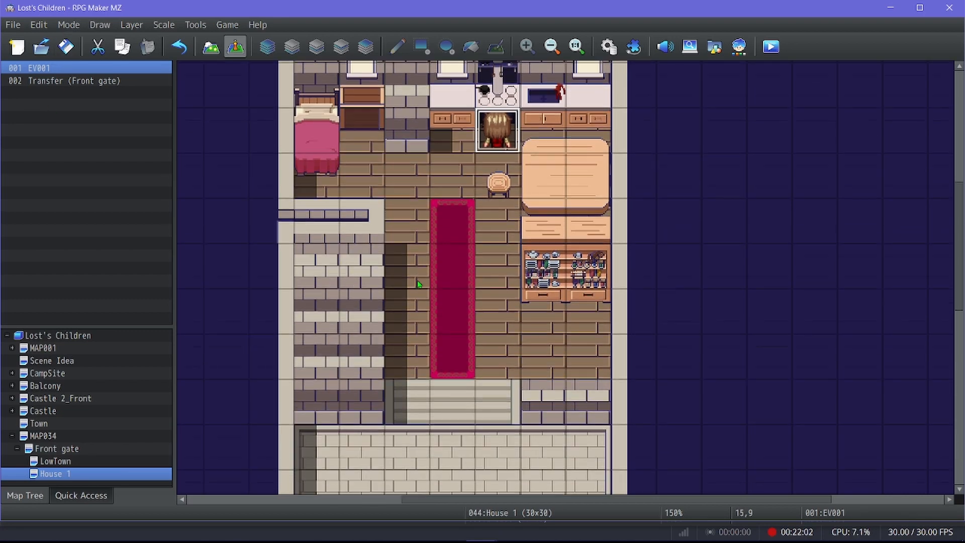
scroll(417, 284, down, 1)
scroll(551, 418, up, 2)
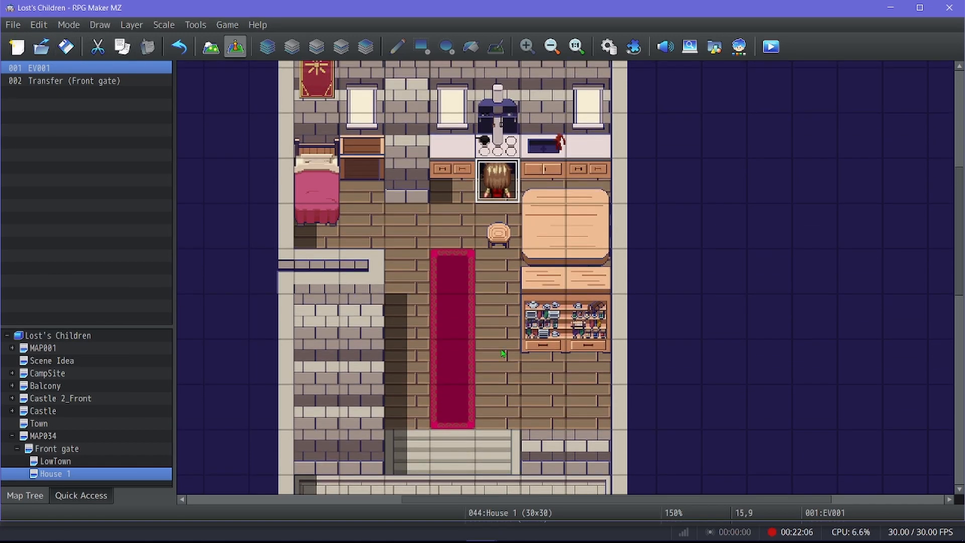
scroll(551, 419, up, 2)
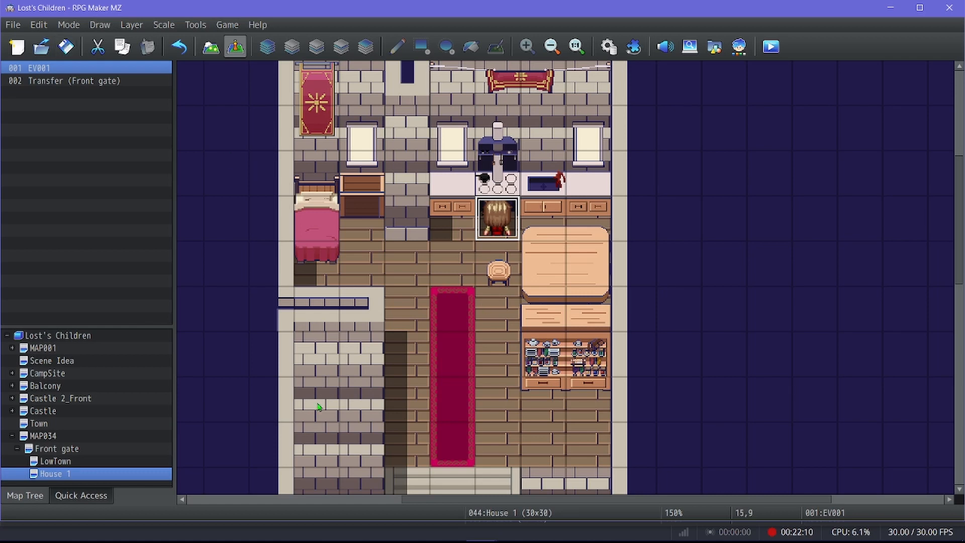
scroll(356, 351, down, 3)
scroll(355, 351, up, 3)
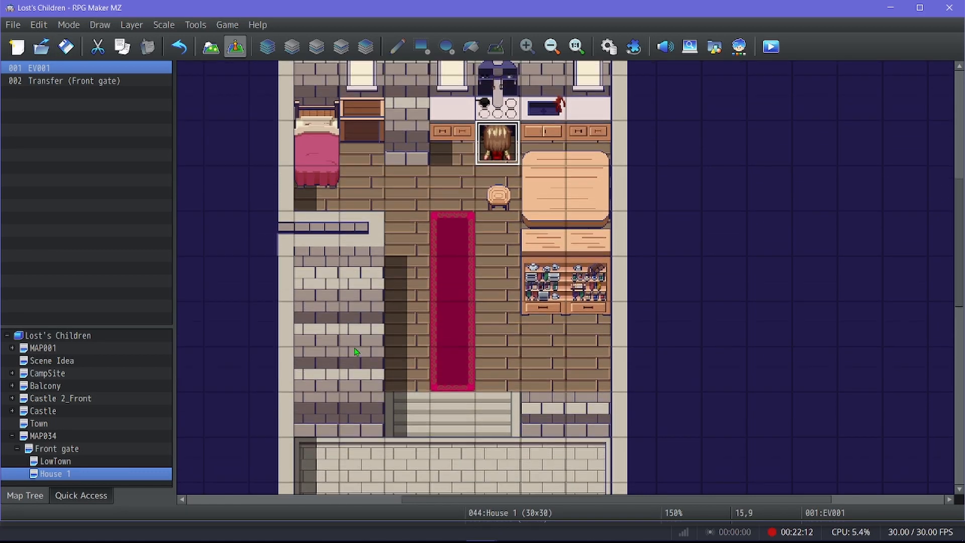
scroll(355, 352, up, 1)
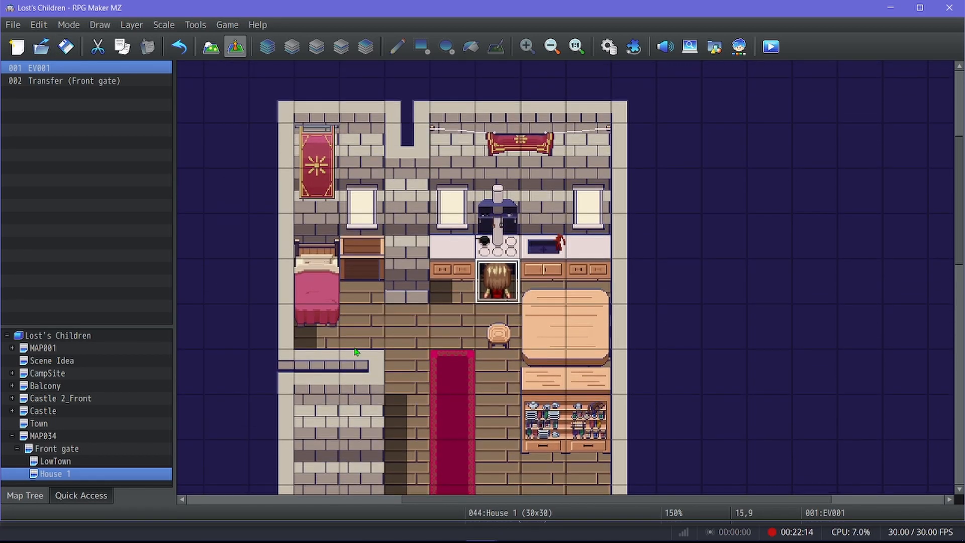
Copy the House 1 map and paste the duplicate under the Front gate map.
scroll(328, 343, down, 1)
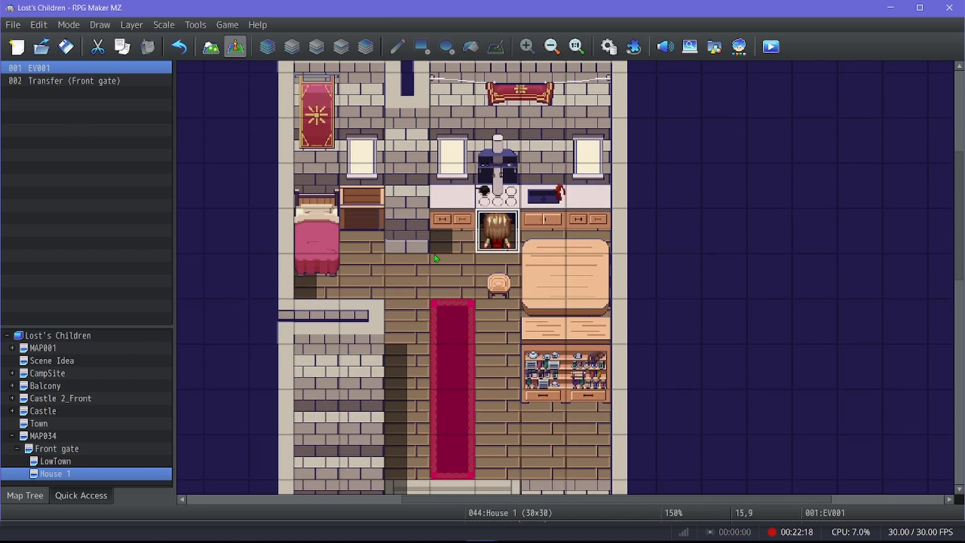
scroll(281, 362, down, 1)
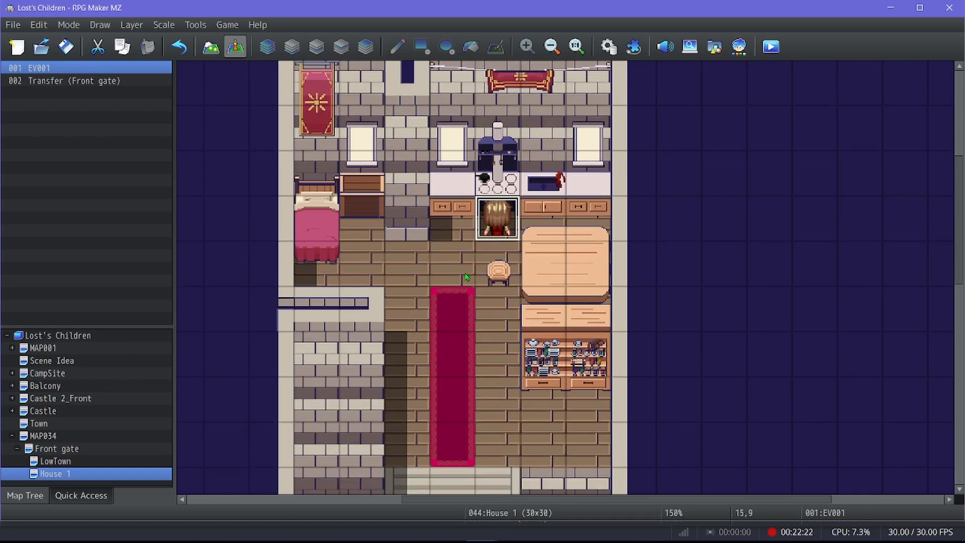
scroll(474, 280, down, 1)
scroll(473, 280, down, 1)
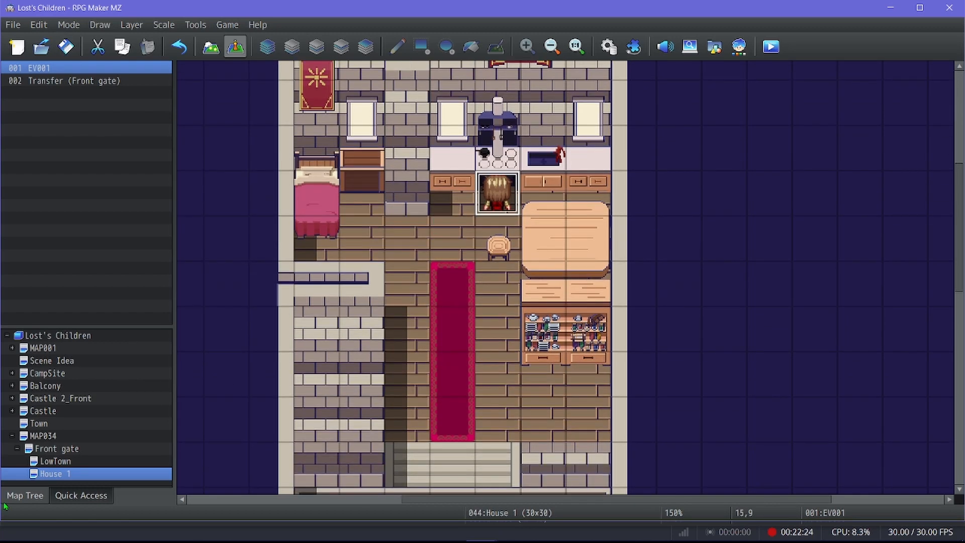
right_click(71, 473)
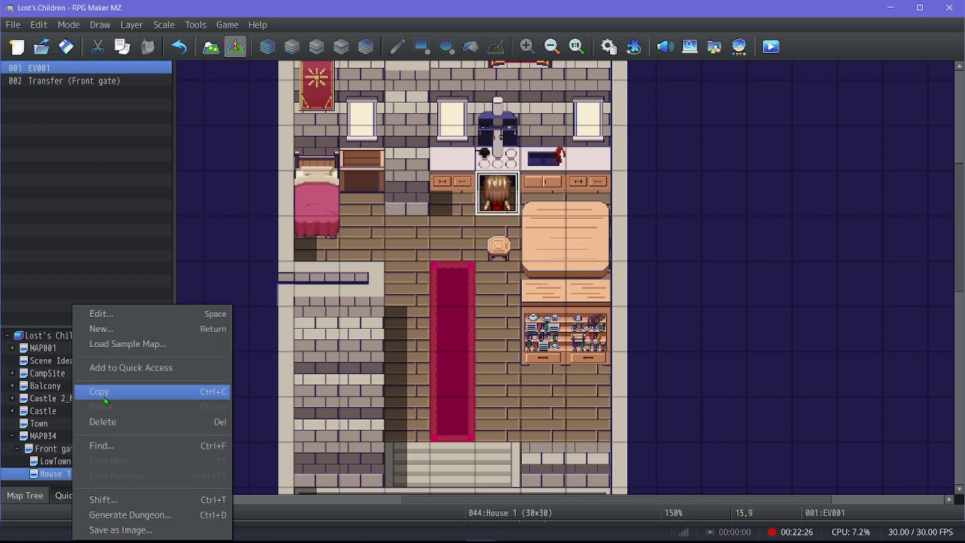
click(99, 392)
right_click(68, 449)
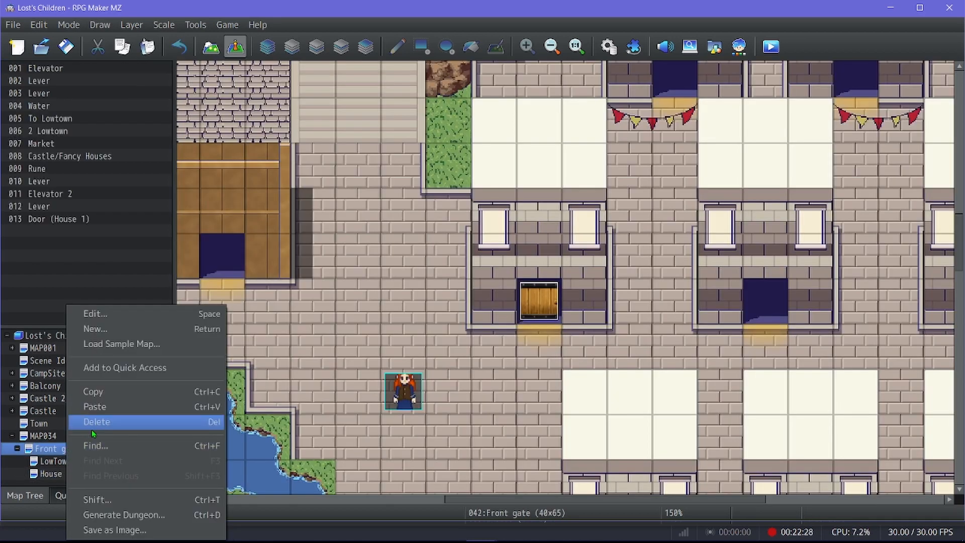
click(103, 405)
Rename the duplicated House 1 map as House 2.
right_click(80, 478)
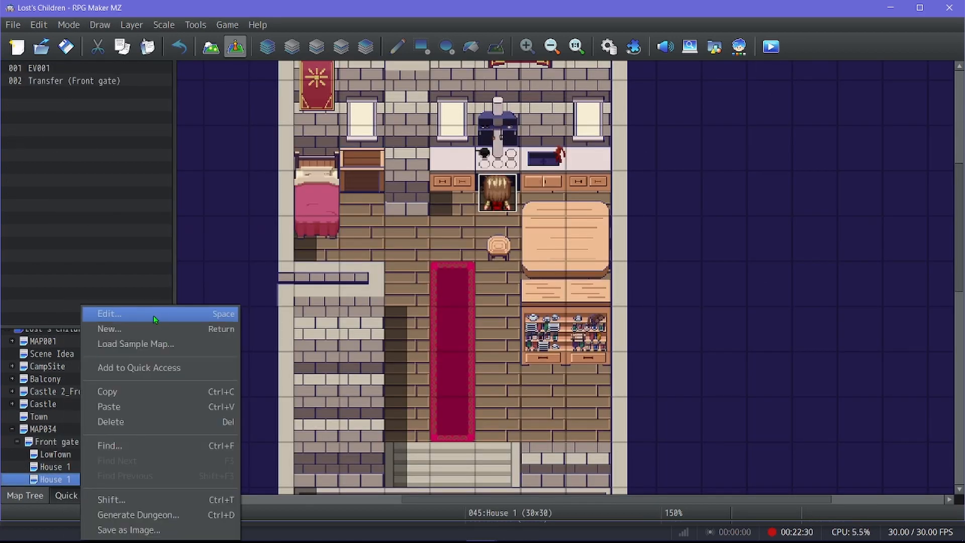
click(152, 316)
key(BackSpace)
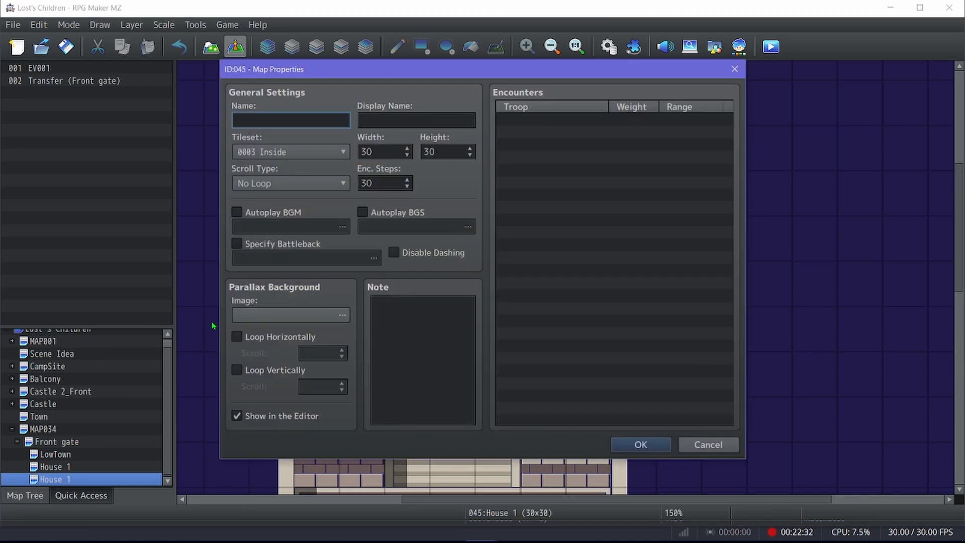
text(2)
key(BackSpace)
text(House 2)
click(645, 447)
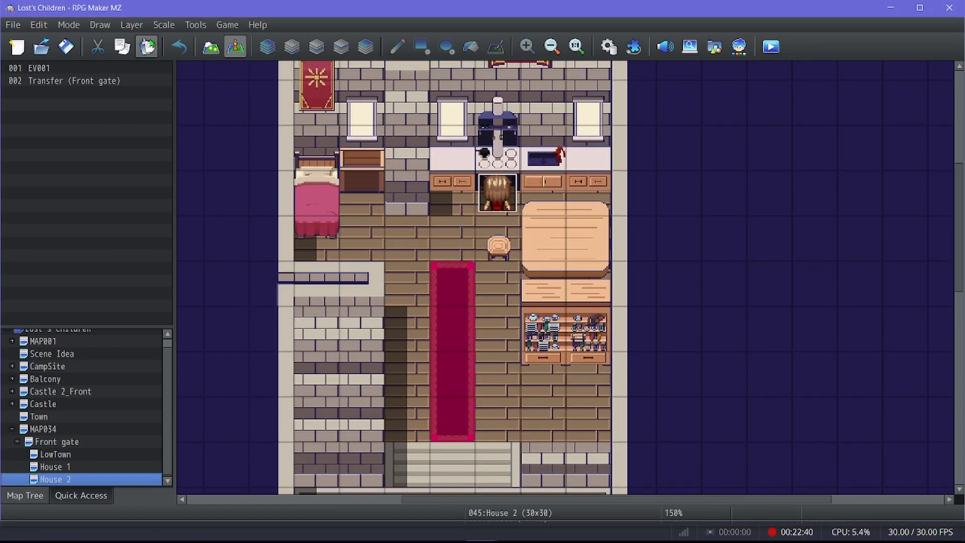
Cover the furniture, carpet and inner walls in House 2's floor area with plain wooden planks.
click(210, 47)
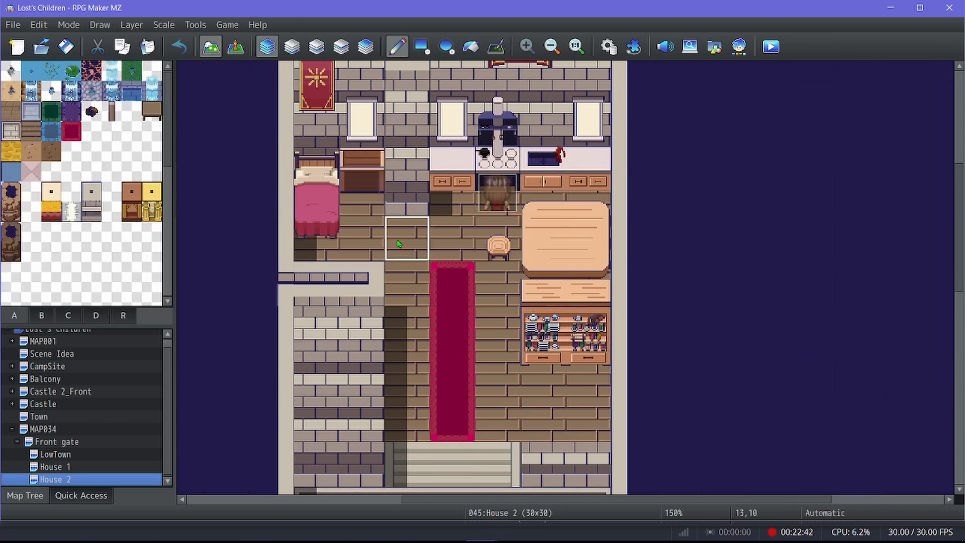
key(ctrl+z)
key(ctrl+z)
key(ctrl+z)
key(ctrl+z)
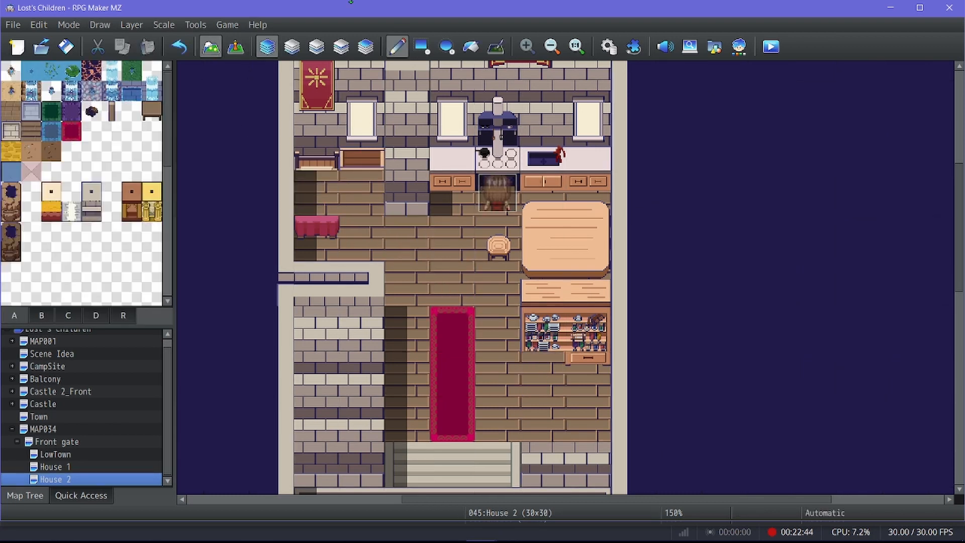
click(421, 46)
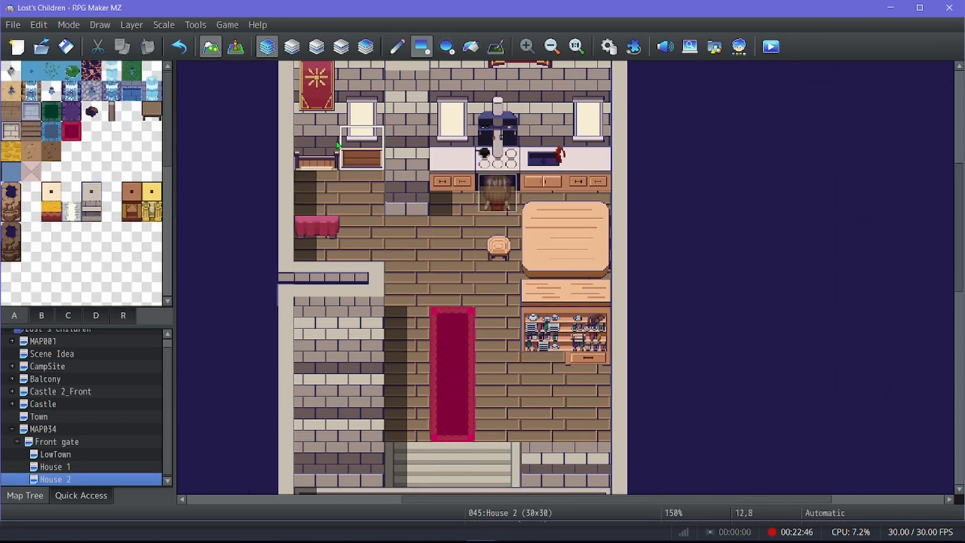
key(ctrl+z)
key(ctrl+z)
key(ctrl+z)
key(ctrl+z)
key(ctrl+z)
key(ctrl+z)
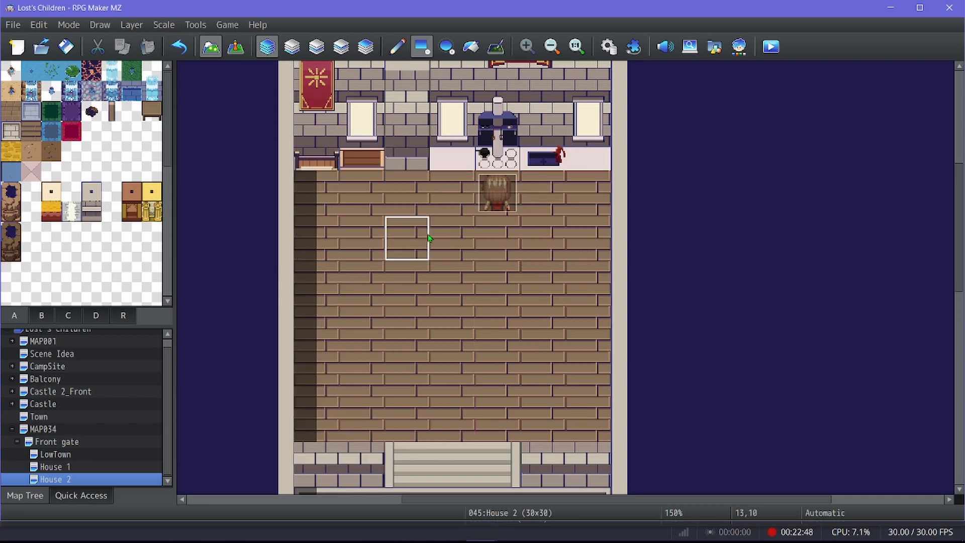
Cover the windows, banners, stove and counter along House 2's back wall with plain stone brick.
scroll(422, 201, up, 2)
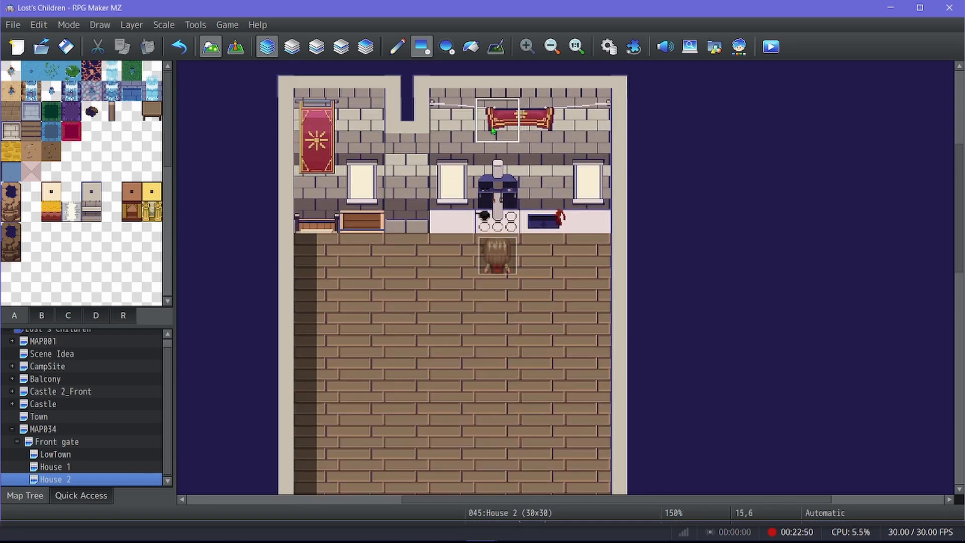
key(ctrl+z)
key(ctrl+z)
key(ctrl+z)
key(ctrl+z)
key(ctrl+z)
key(ctrl+z)
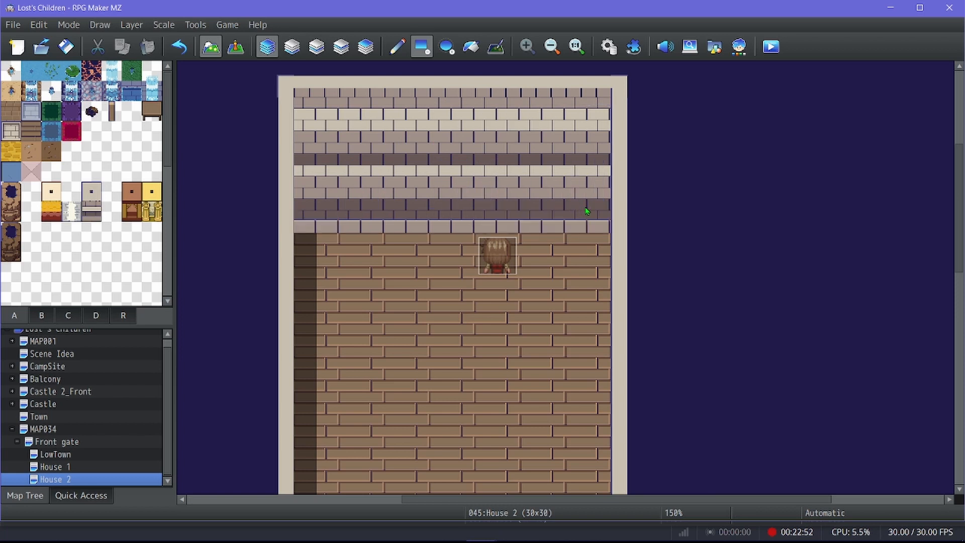
Delete the copied NPC event EV001 from House 2.
key(F6)
click(515, 259)
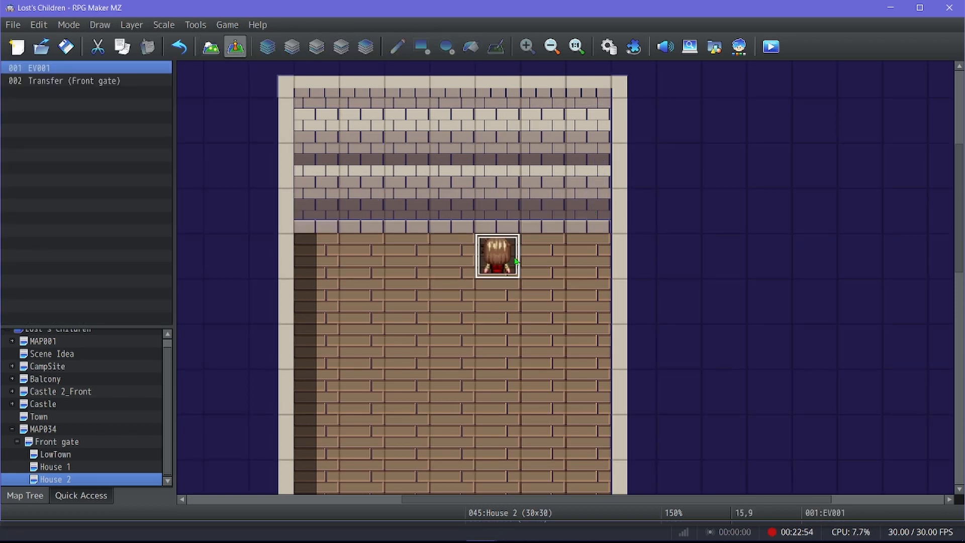
key(Delete)
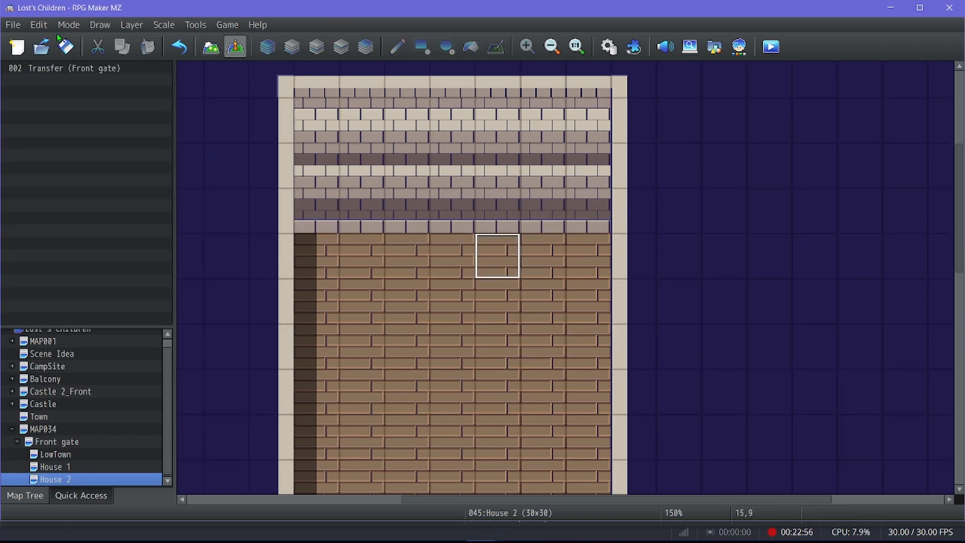
Change the player transfer in House 2's exit event to Front gate (24,23), directly below the second house's doorway.
click(203, 49)
scroll(425, 273, down, 6)
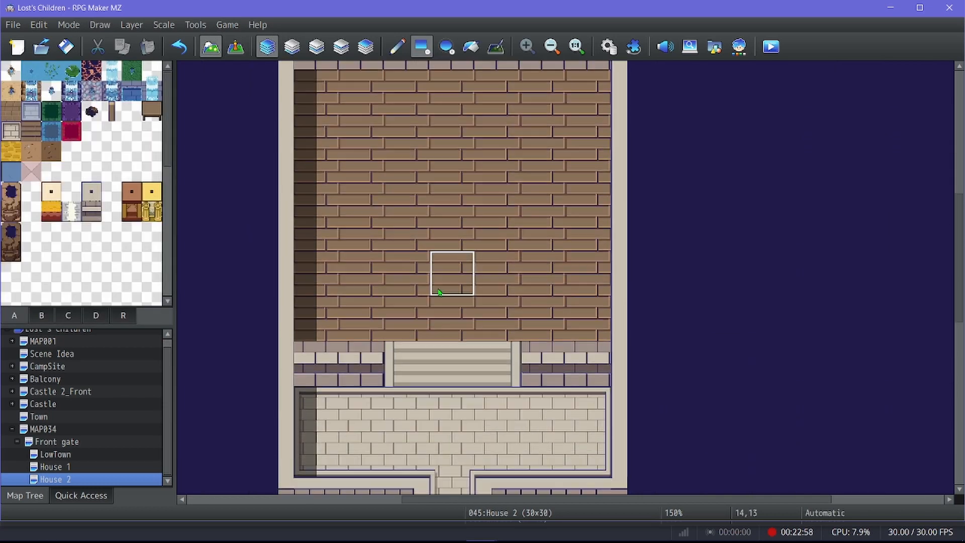
click(236, 48)
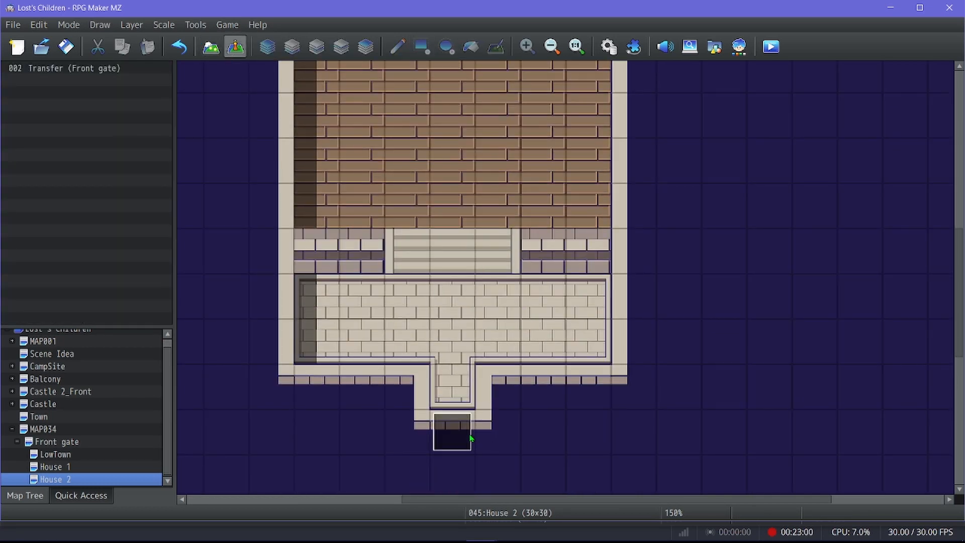
double_click(451, 432)
double_click(469, 145)
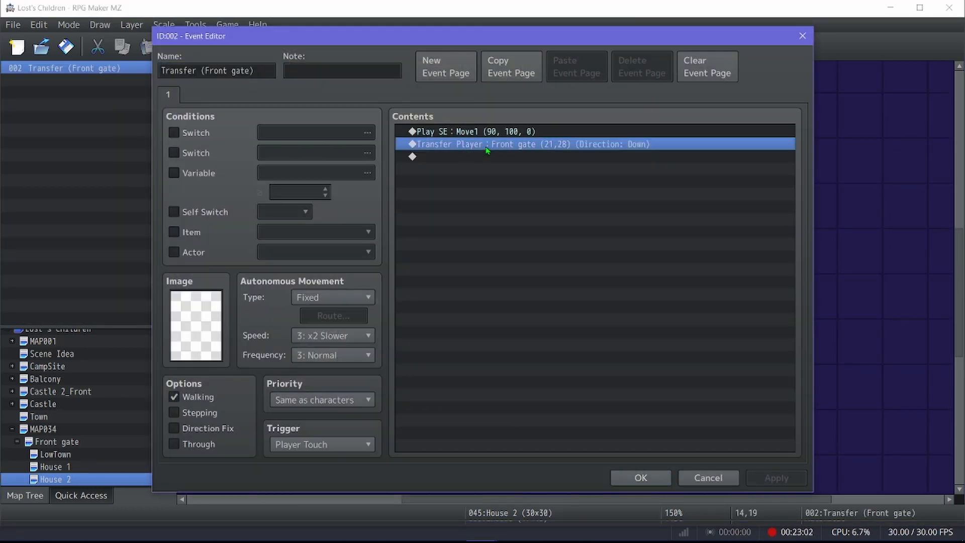
click(603, 232)
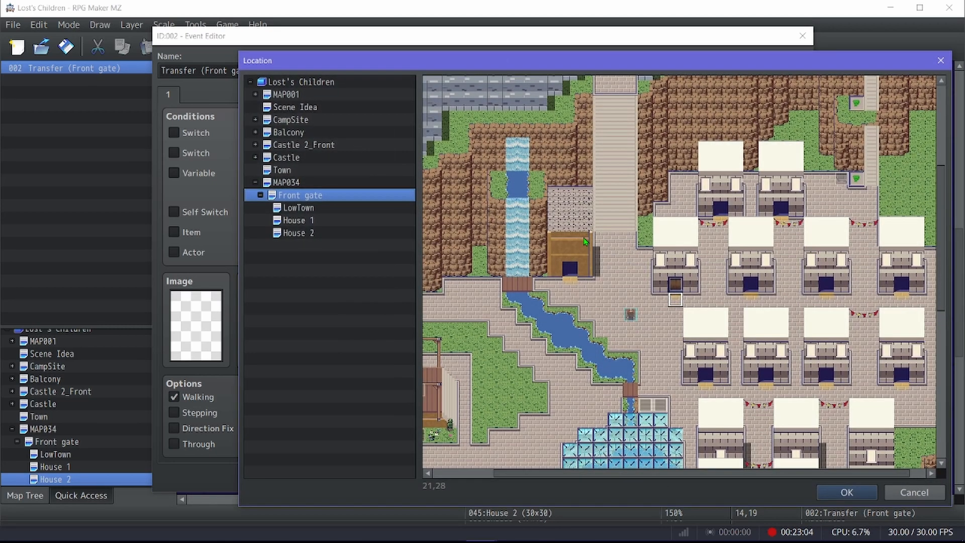
click(721, 226)
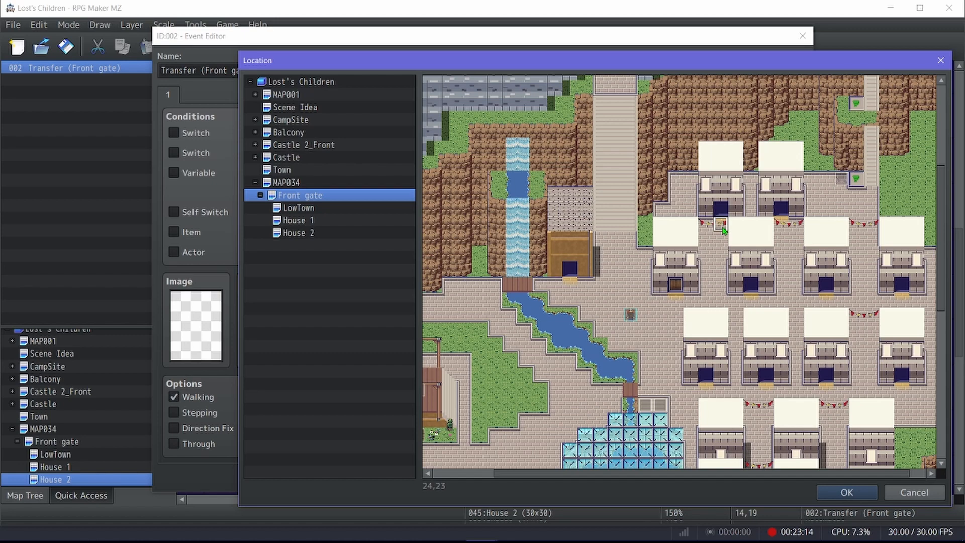
double_click(723, 231)
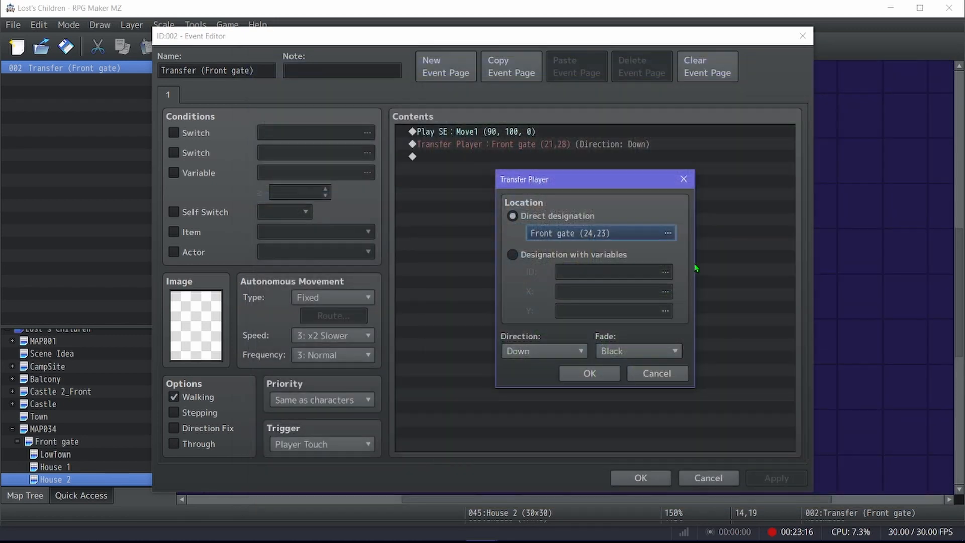
click(589, 372)
click(637, 474)
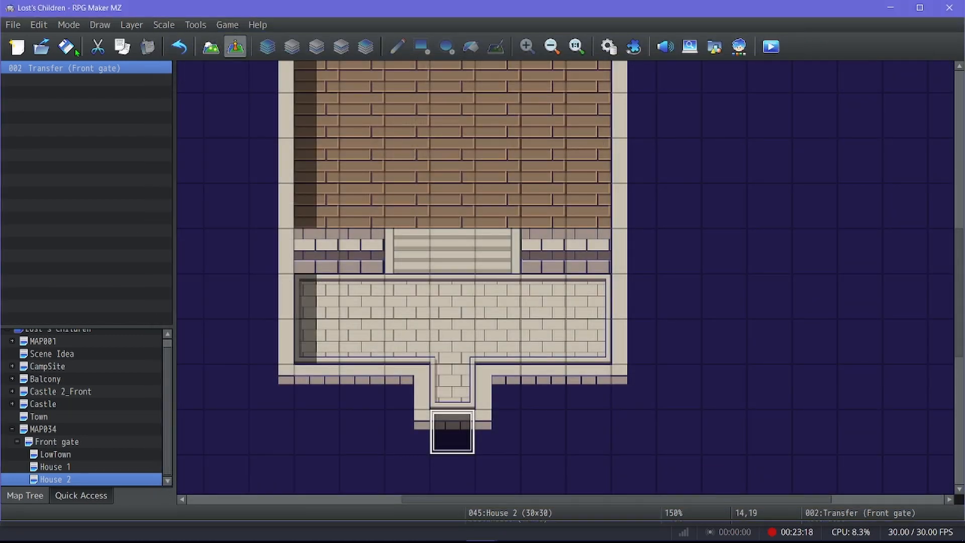
Set the player's starting position on the Front gate map three tiles below the doorway at 24,22.
click(74, 443)
scroll(497, 240, up, 3)
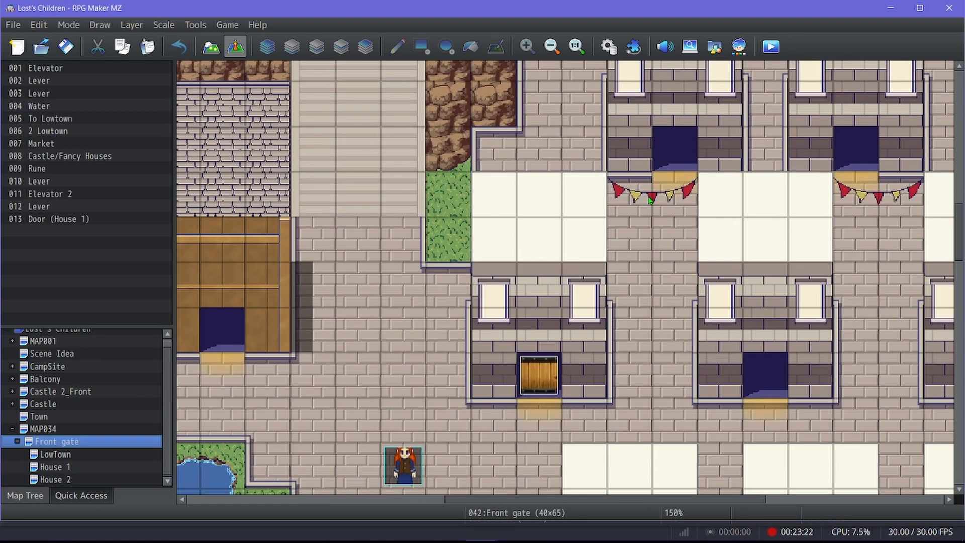
right_click(655, 166)
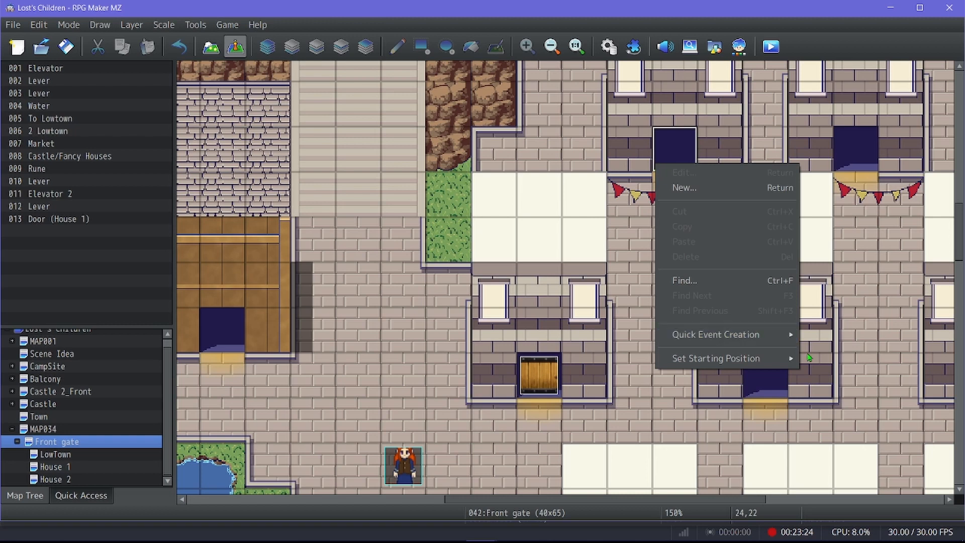
click(805, 360)
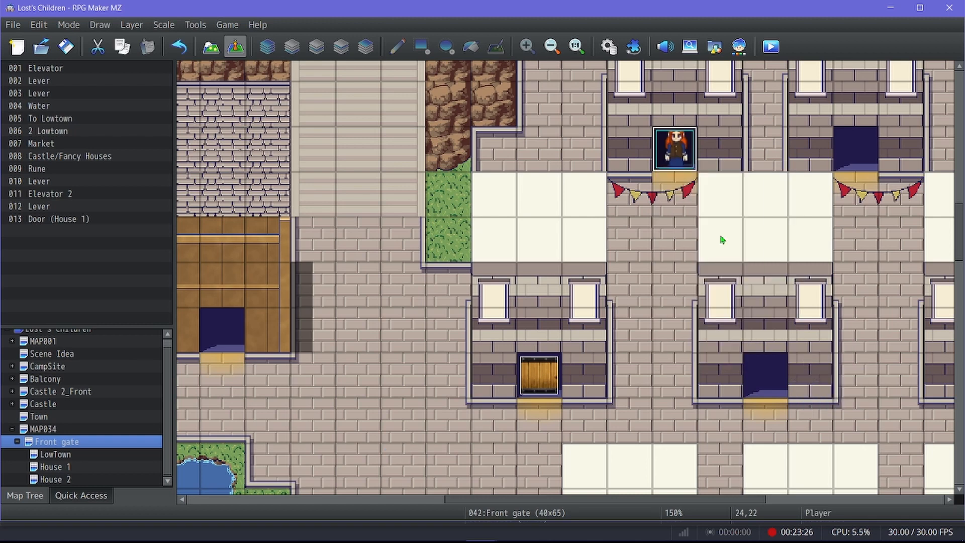
drag(661, 146, 655, 290)
Create a quick door event in the Front gate doorway at 24,22 that leads to House 2 (14,18).
right_click(688, 147)
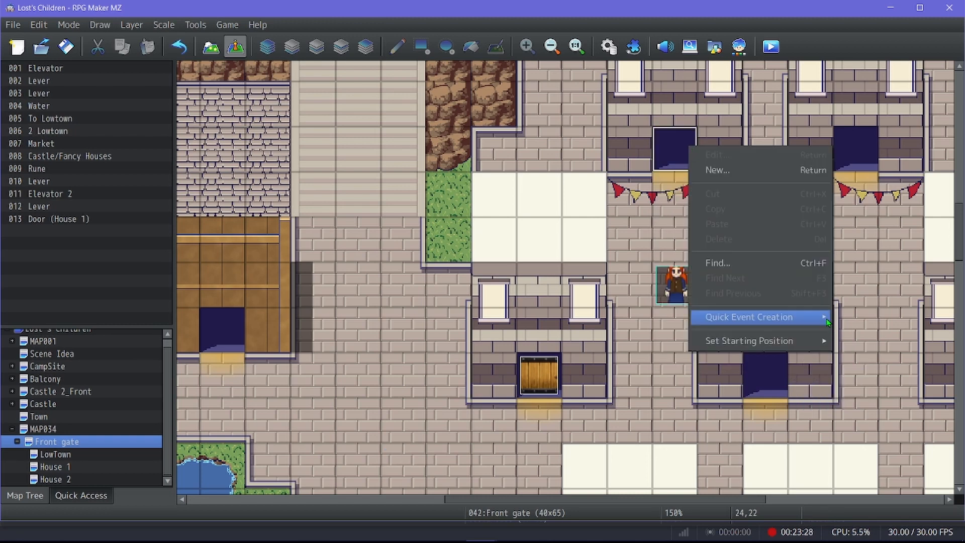
mouse_move(804, 316)
click(870, 341)
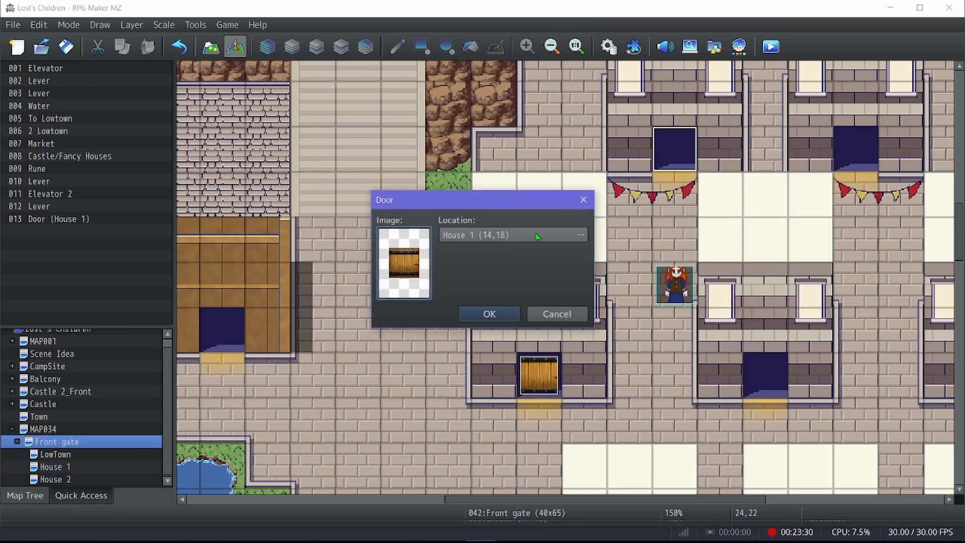
click(508, 234)
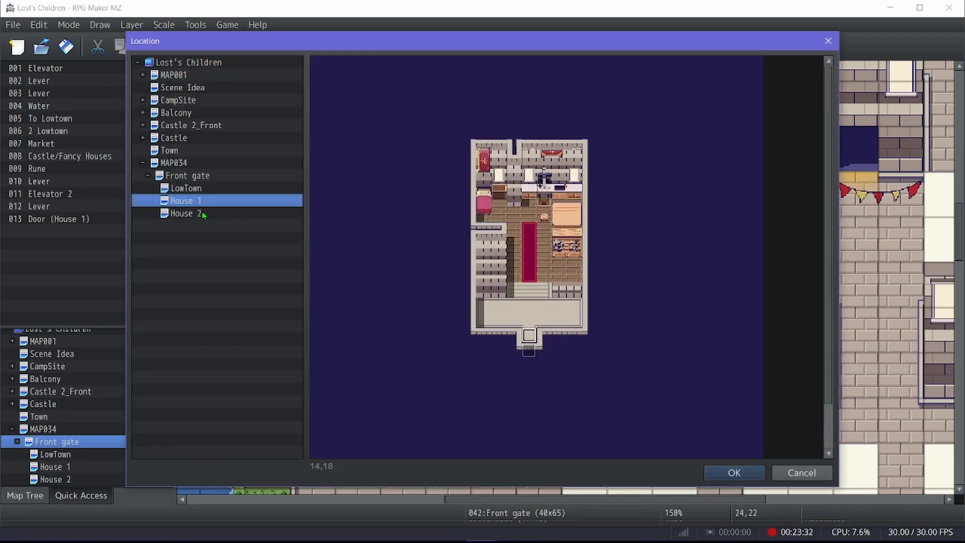
click(183, 213)
click(525, 287)
double_click(527, 291)
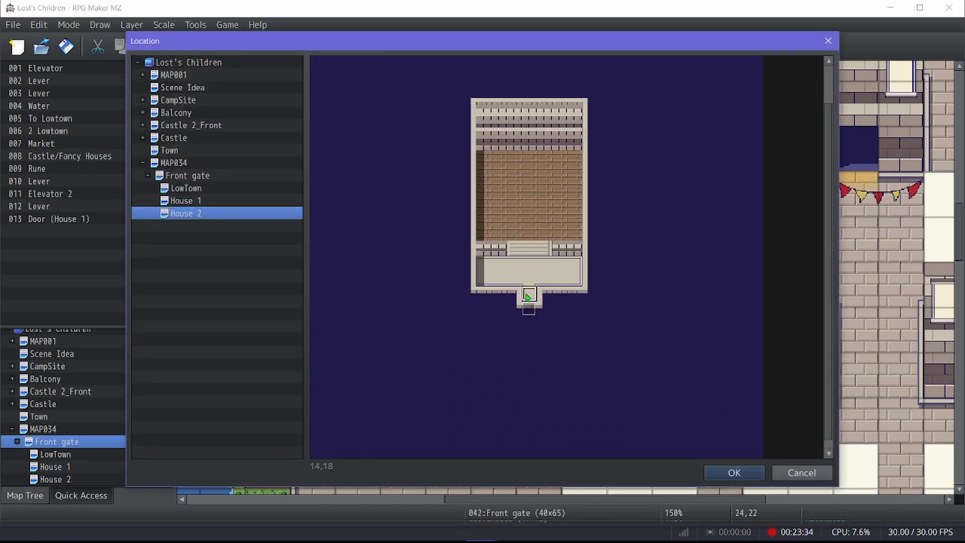
click(491, 312)
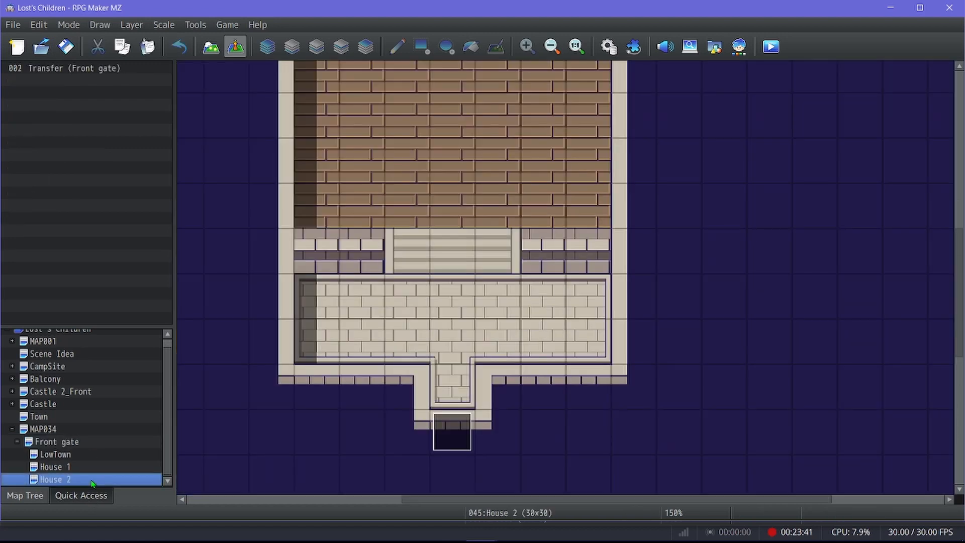
Save the project and return to tile editing on the House 2 map.
click(94, 480)
scroll(285, 411, up, 2)
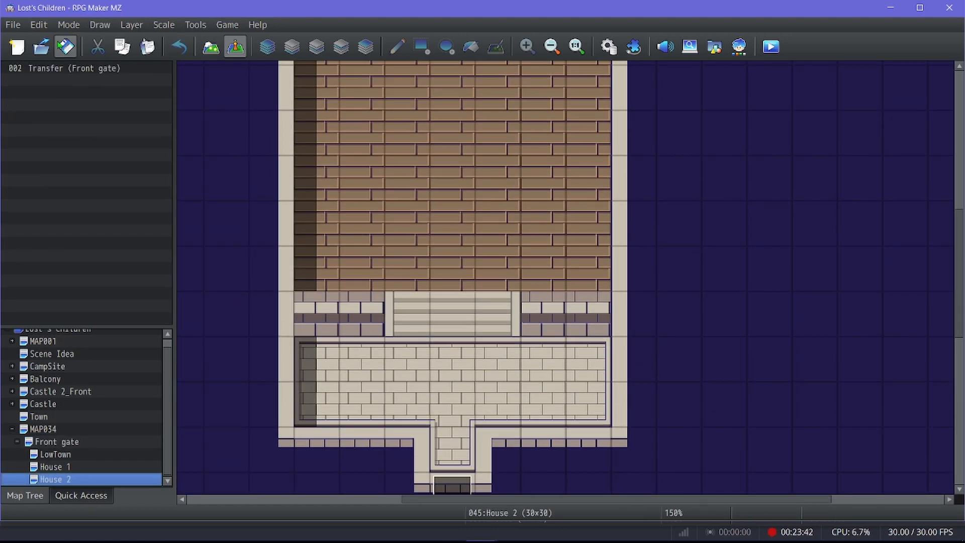
scroll(490, 314, up, 5)
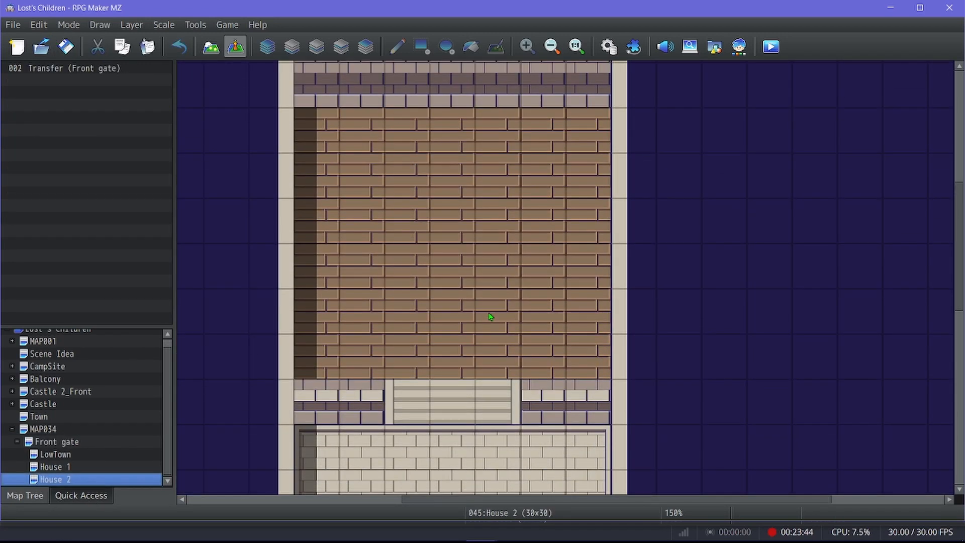
click(551, 47)
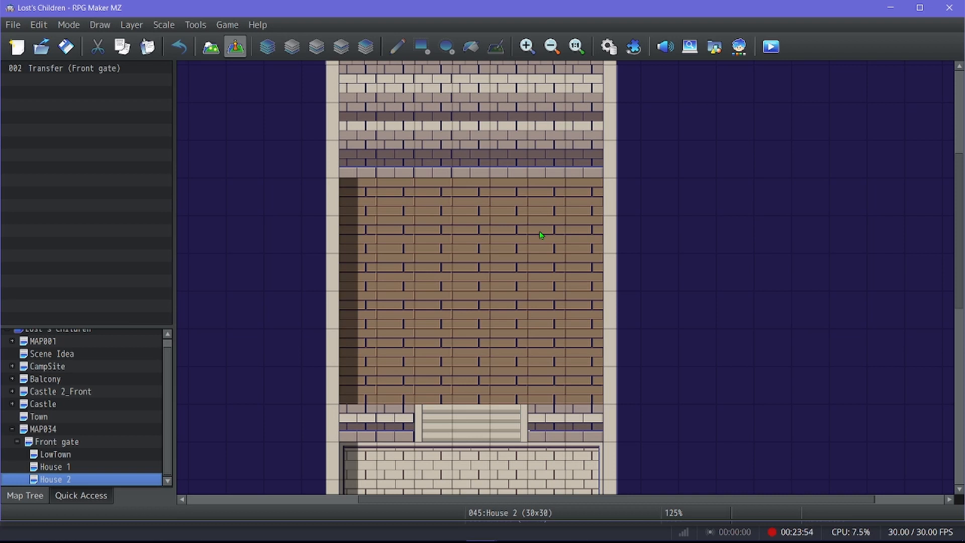
scroll(539, 234, up, 1)
click(59, 50)
scroll(389, 235, up, 3)
scroll(388, 238, down, 4)
click(211, 47)
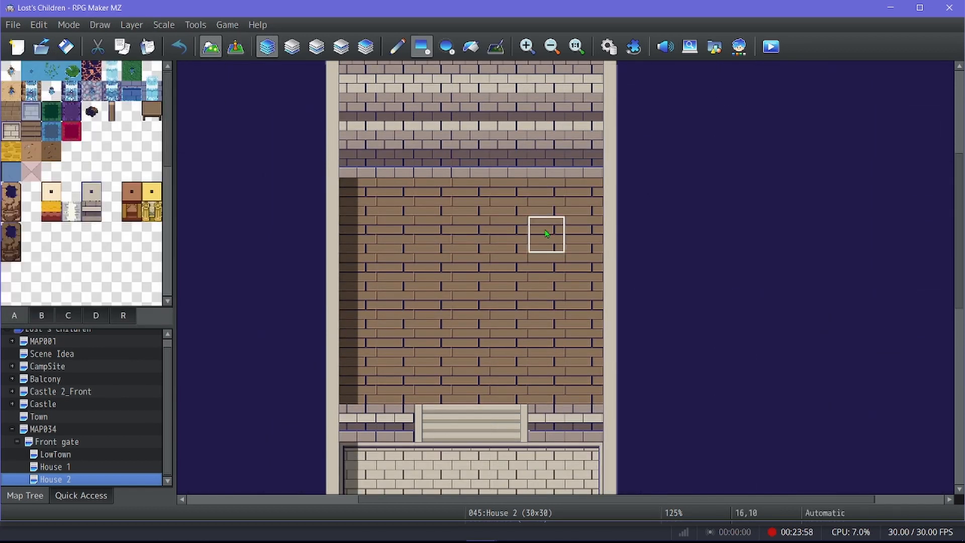
Paint a stone wall face three tiles wide and three high at 11,11 to 13,13, and cap it with wall-top tiles along row 10.
scroll(546, 234, up, 1)
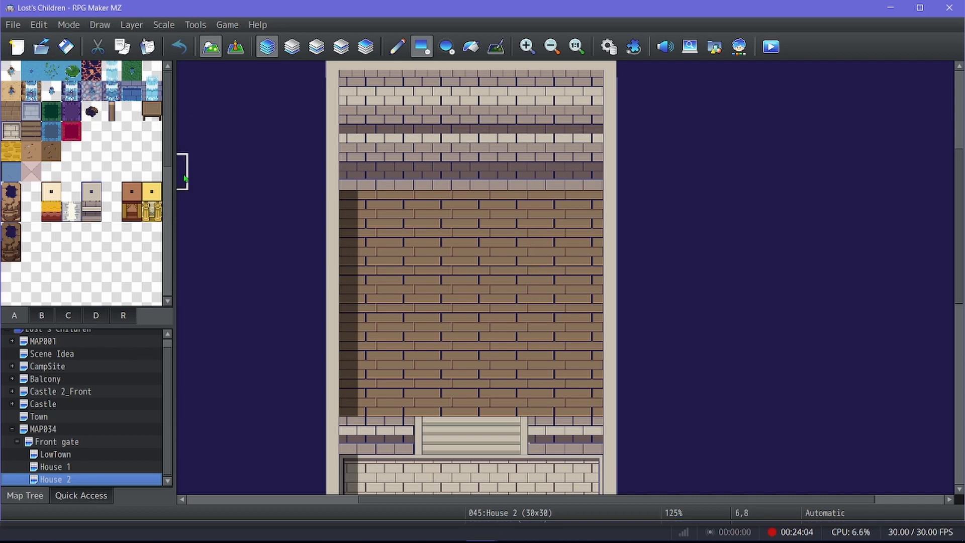
scroll(184, 171, down, 3)
scroll(446, 254, up, 4)
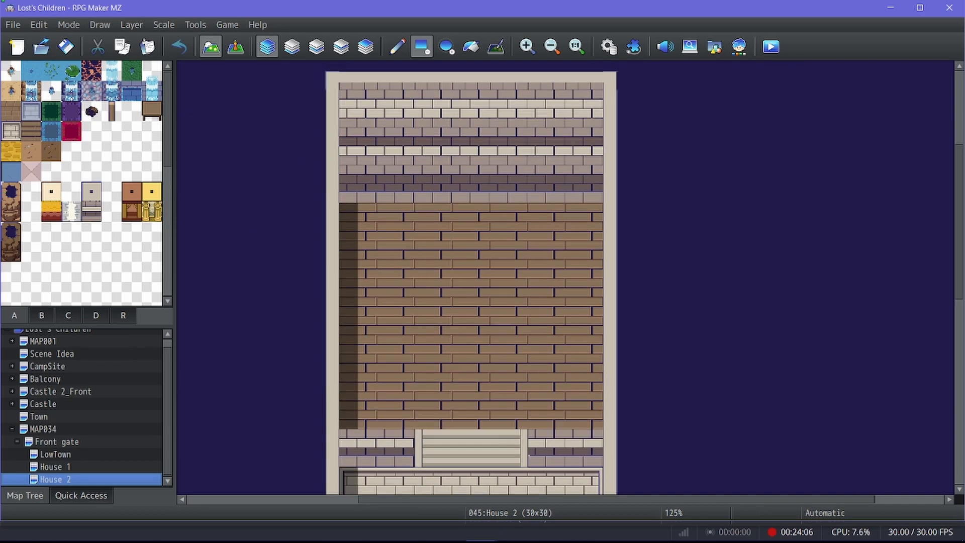
click(91, 211)
mouse_move(371, 300)
mouse_down()
mouse_move(406, 300)
mouse_move(431, 316)
mouse_move(432, 381)
mouse_up()
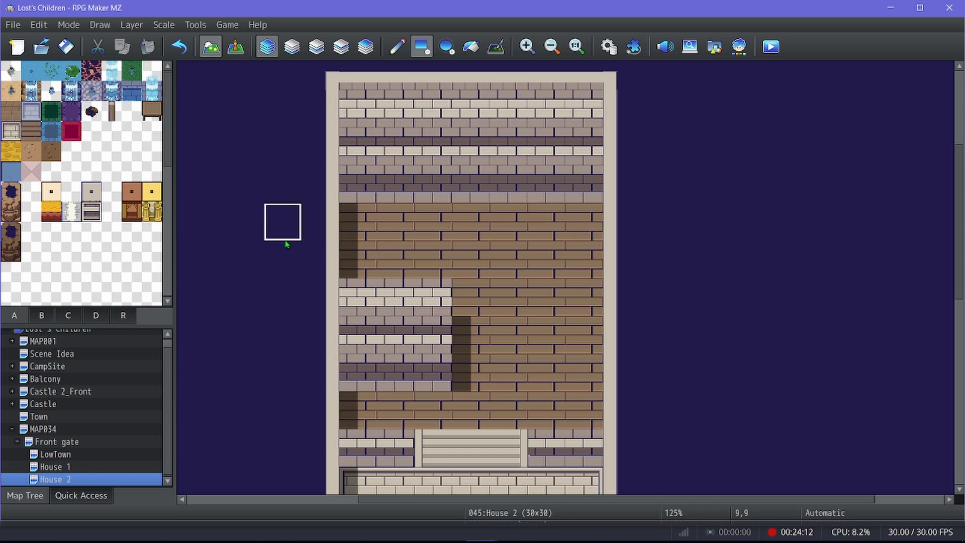
drag(345, 258, 424, 259)
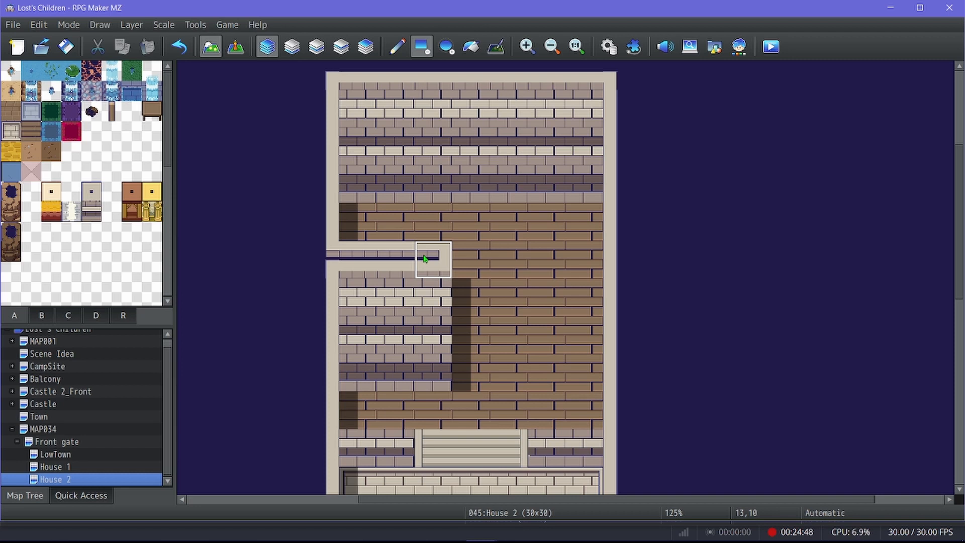
scroll(441, 328, up, 1)
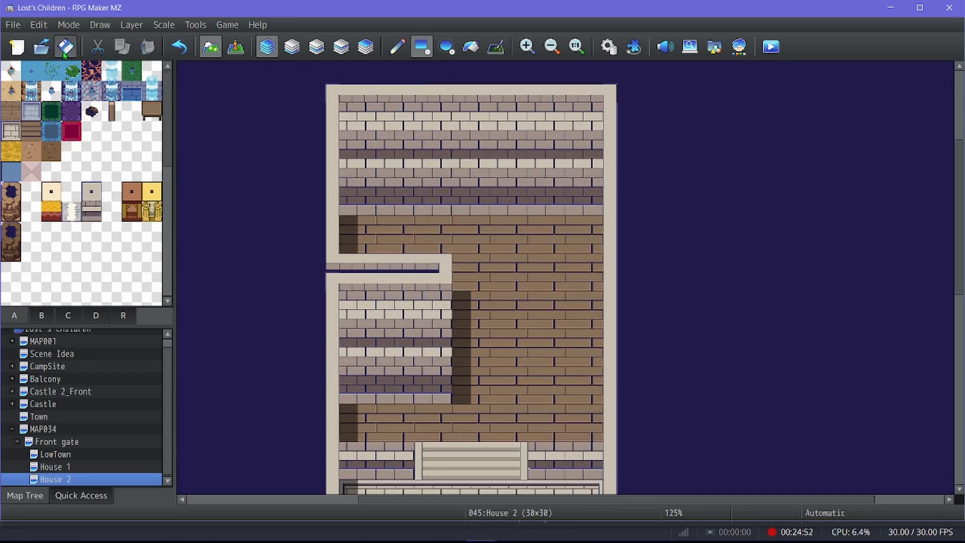
scroll(432, 235, down, 1)
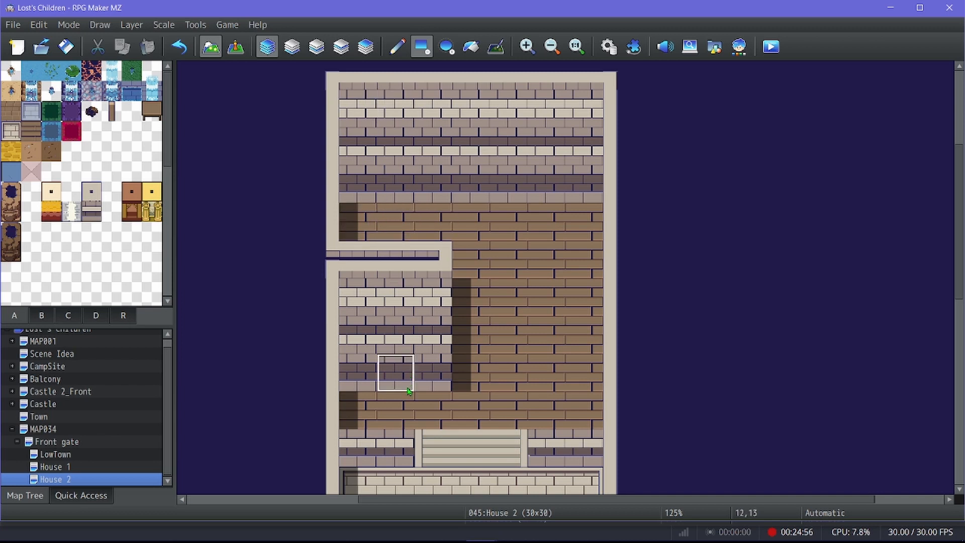
Extend the wall face in columns 11 and 12 down through row 14, and paint wall-top tiles at 11,11 and 12,11.
click(404, 426)
click(357, 410)
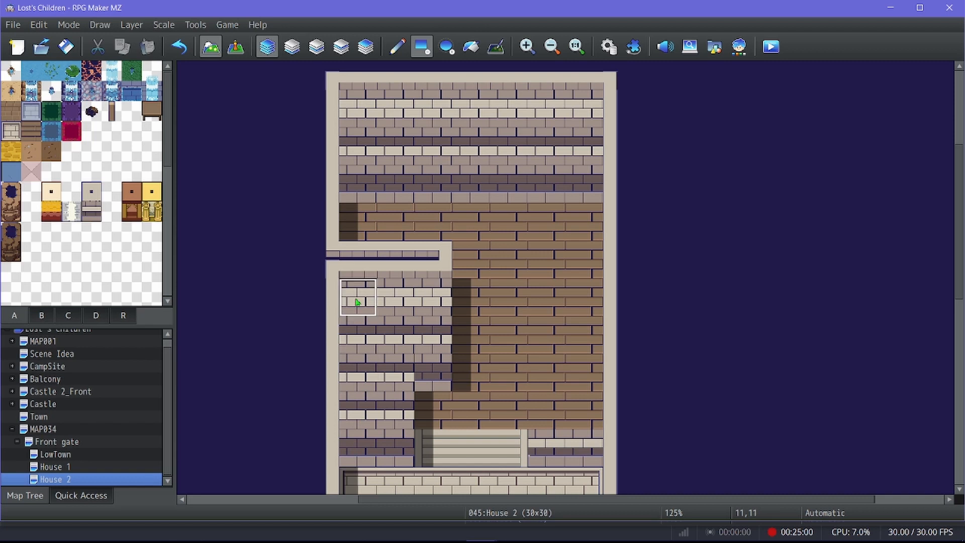
drag(361, 302, 403, 300)
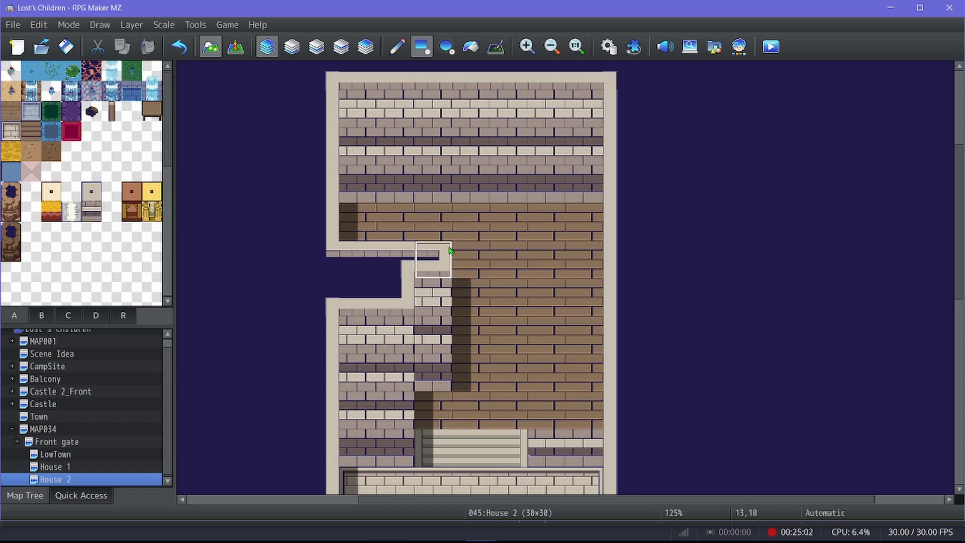
Replace the old wall-top tiles at 11,10 and 12,10 with wooden floor, undoing the stray floor tile painted outside the room.
click(391, 254)
click(329, 257)
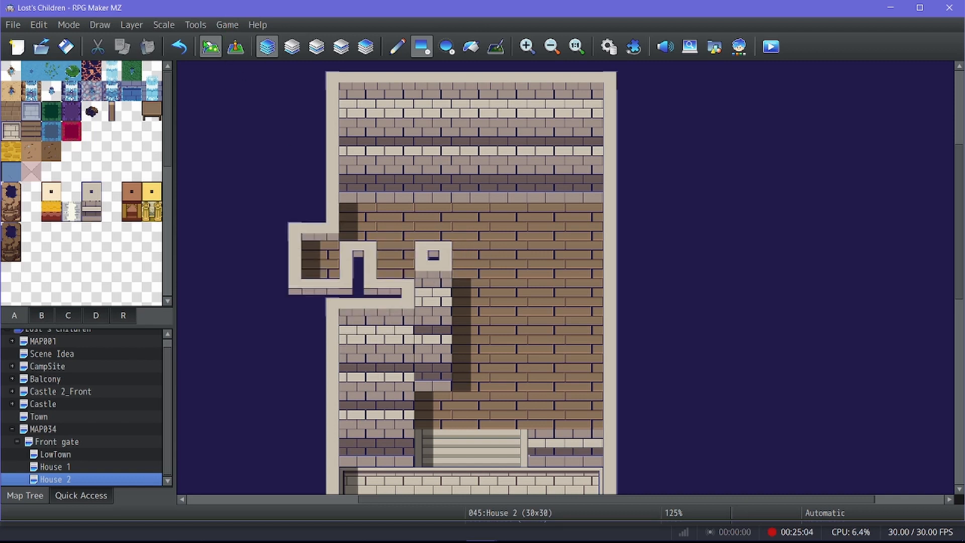
click(178, 49)
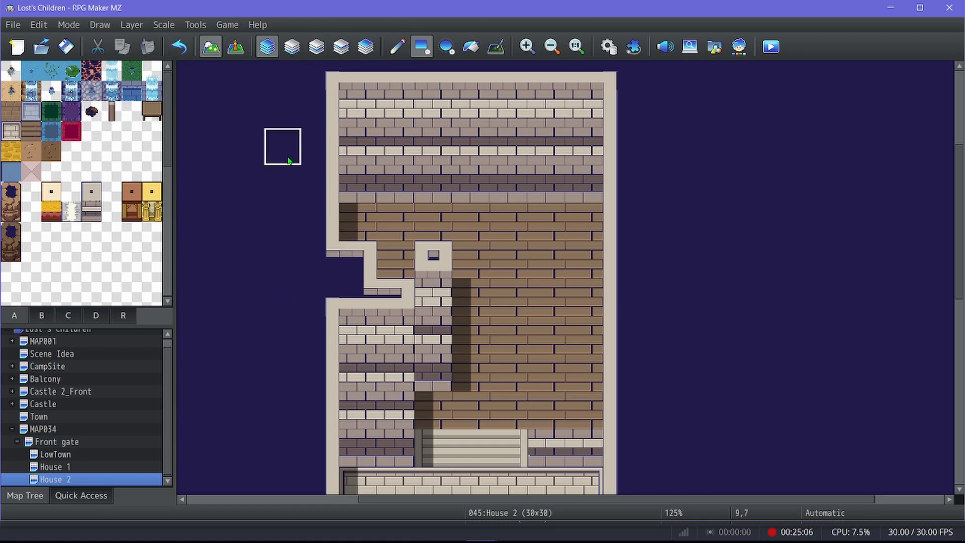
click(362, 263)
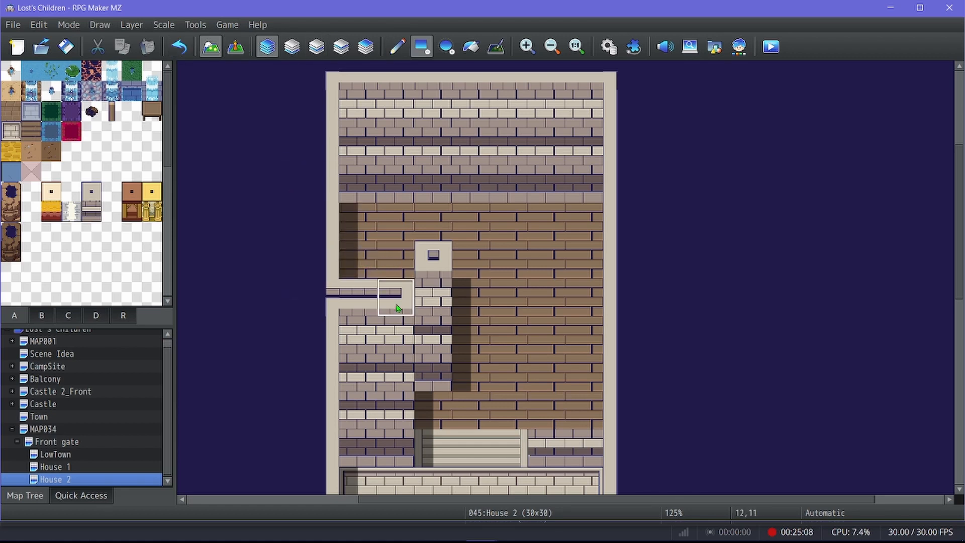
scroll(654, 374, down, 1)
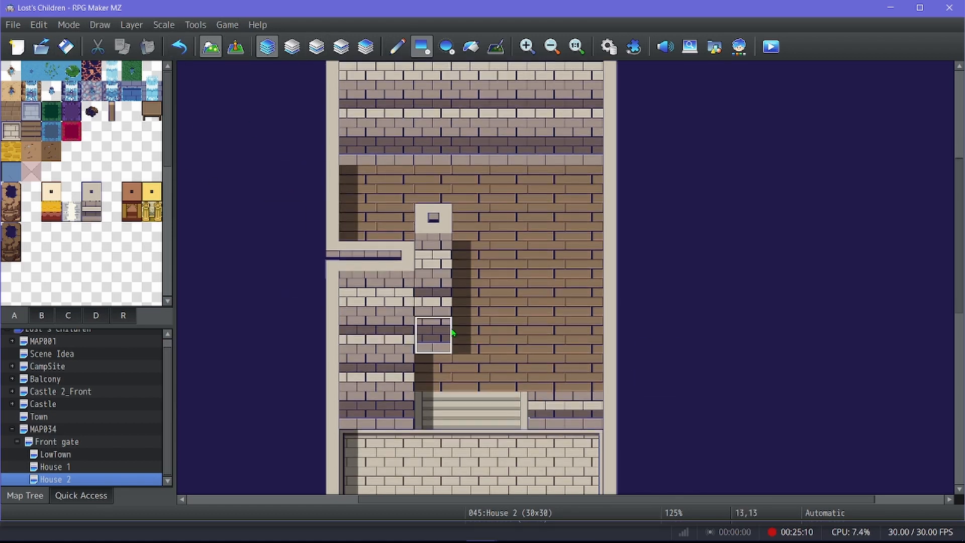
scroll(267, 223, up, 1)
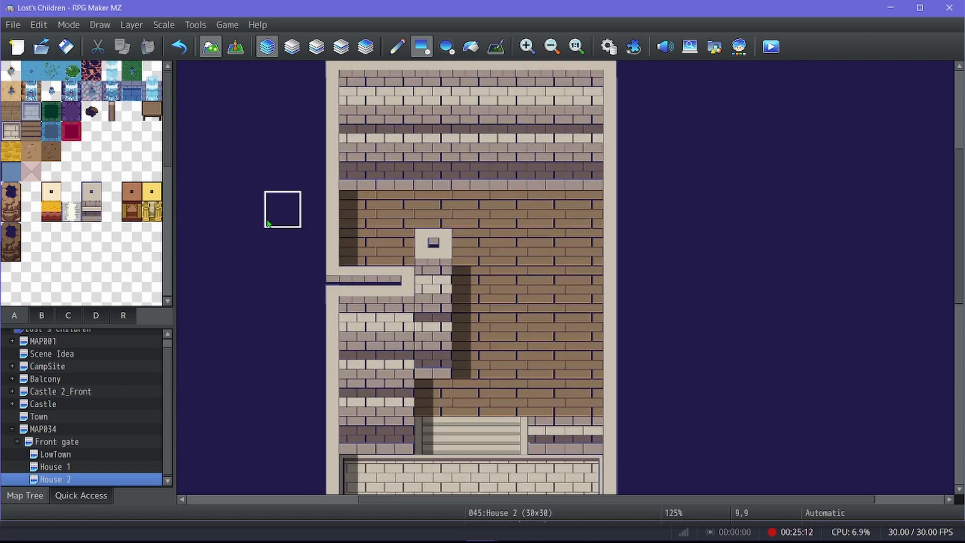
Place a single red bed against the back wall in the room's west corner at 11,8 and save the project.
click(41, 315)
scroll(97, 120, down, 3)
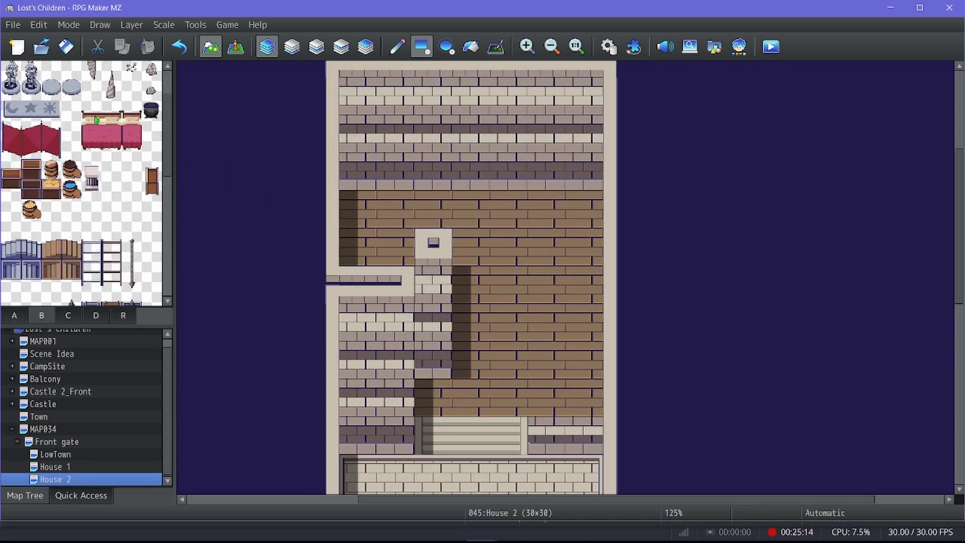
drag(134, 120, 135, 151)
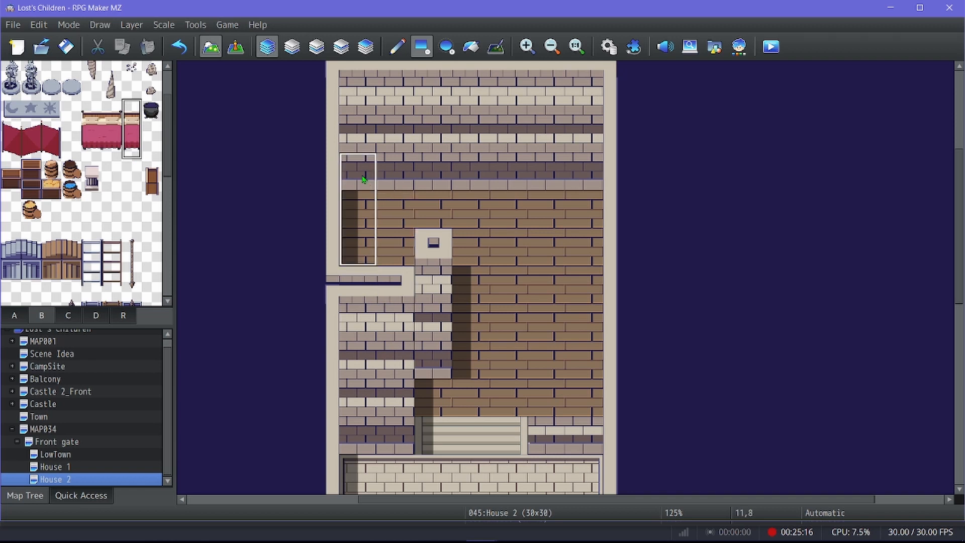
click(364, 180)
drag(364, 179, 363, 235)
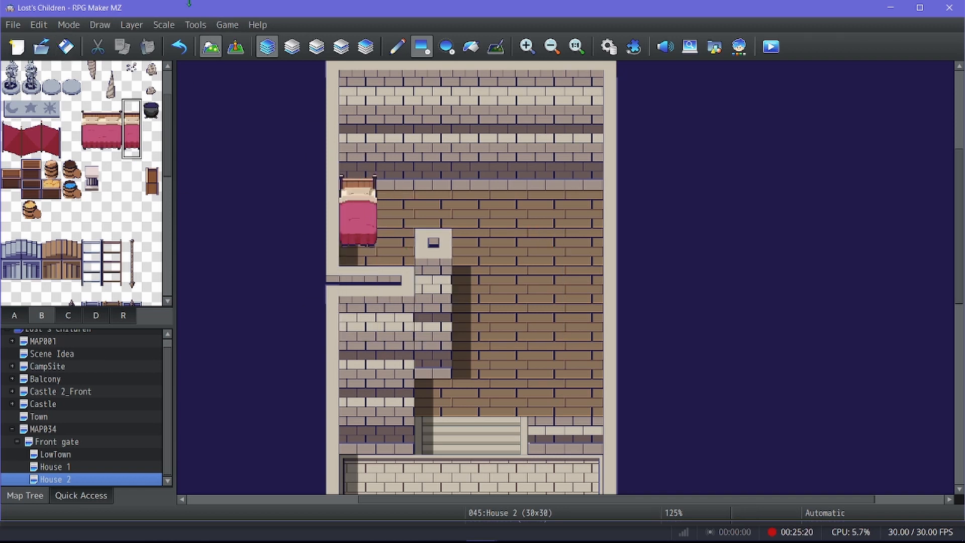
click(65, 46)
scroll(487, 156, up, 3)
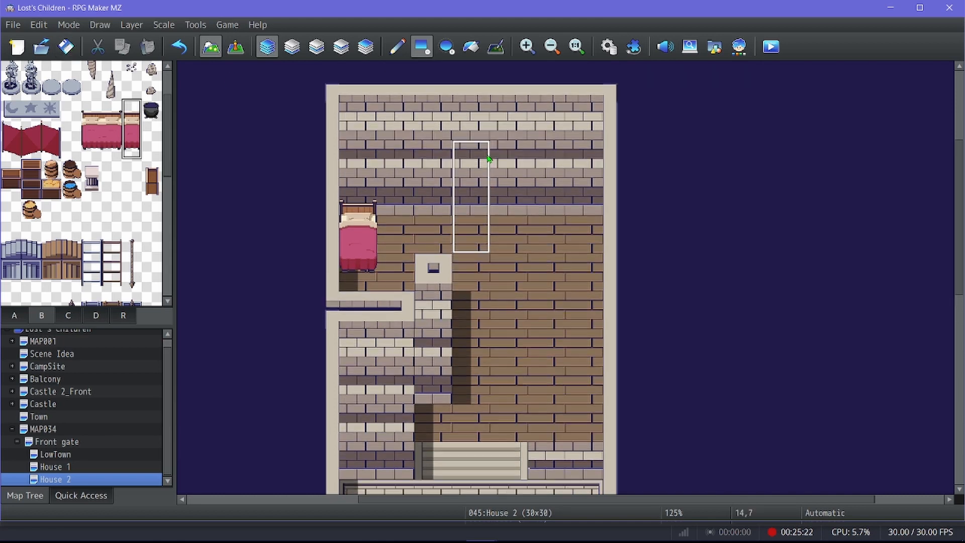
scroll(582, 360, down, 5)
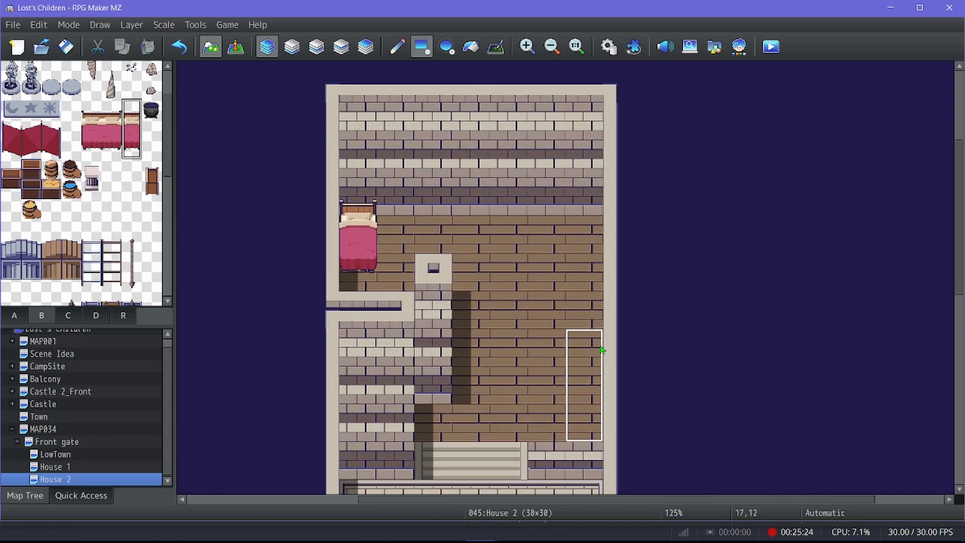
scroll(582, 360, up, 2)
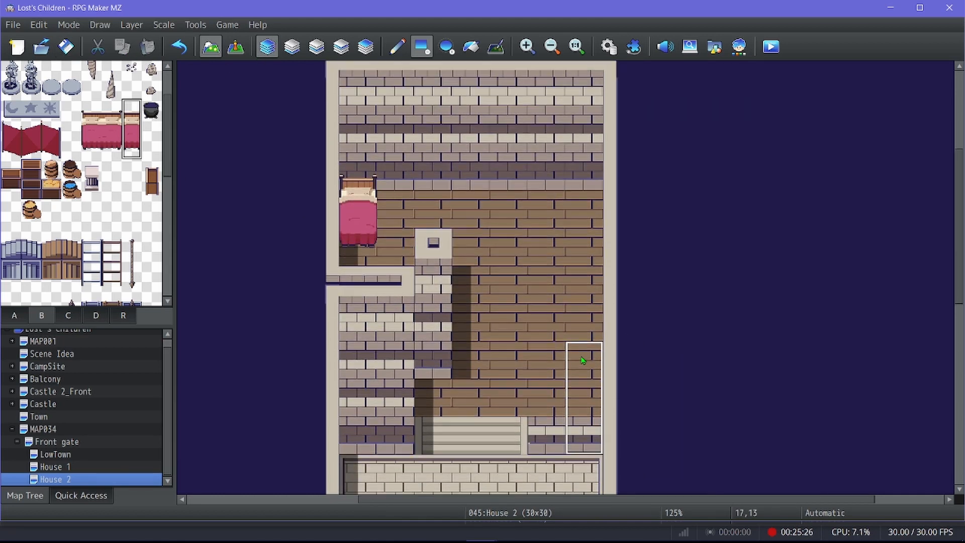
key(ctrl+s)
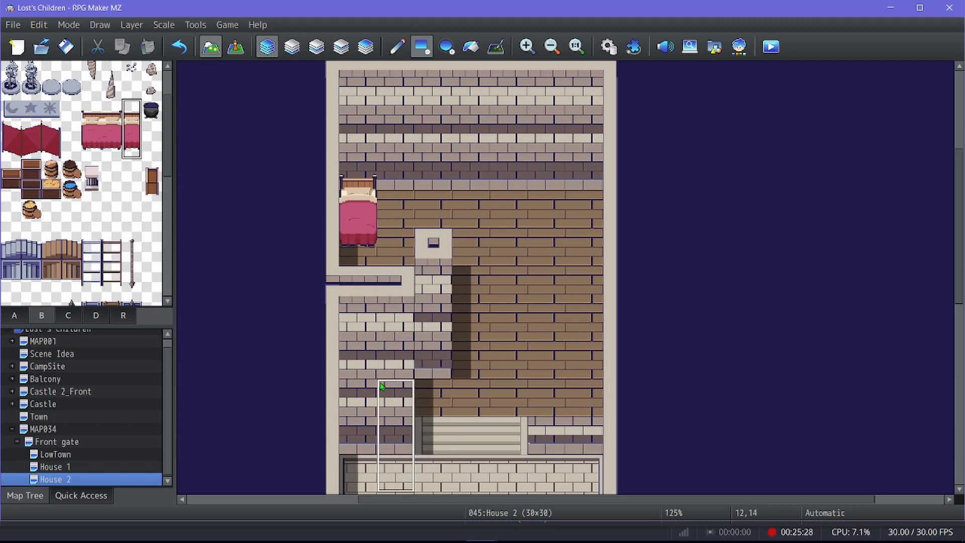
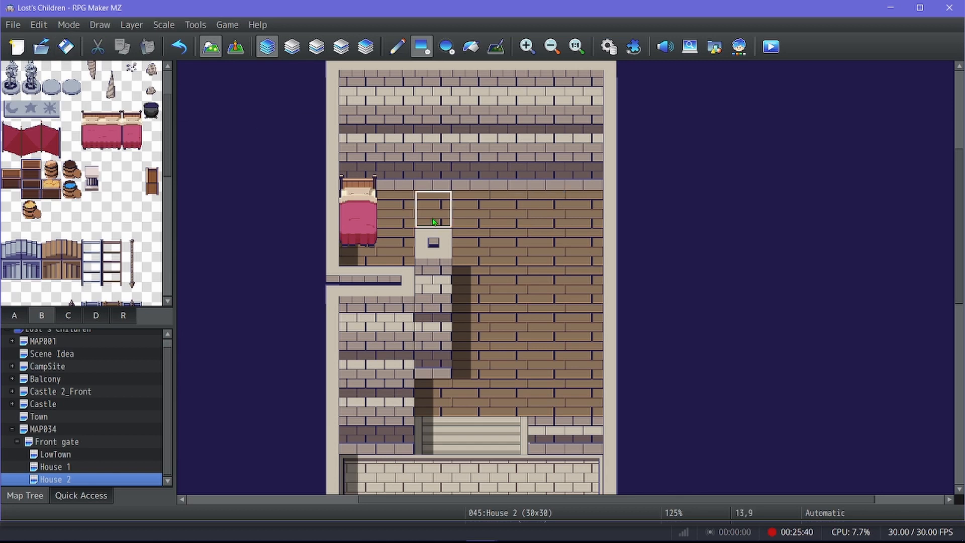
Place two framed windows on the back wall at 12,7 and 16,7, undoing the first placement that sits too high.
scroll(452, 234, up, 2)
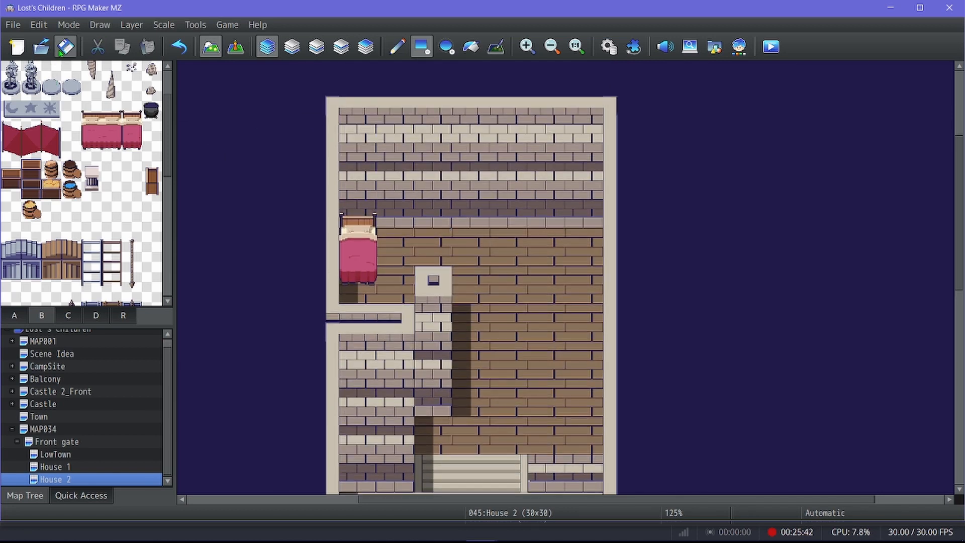
scroll(70, 286, up, 3)
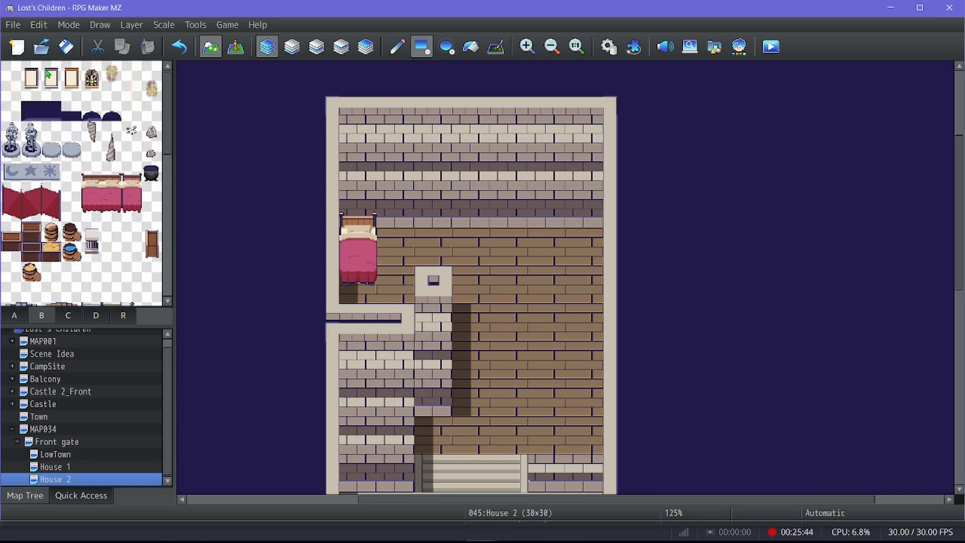
drag(49, 72, 51, 90)
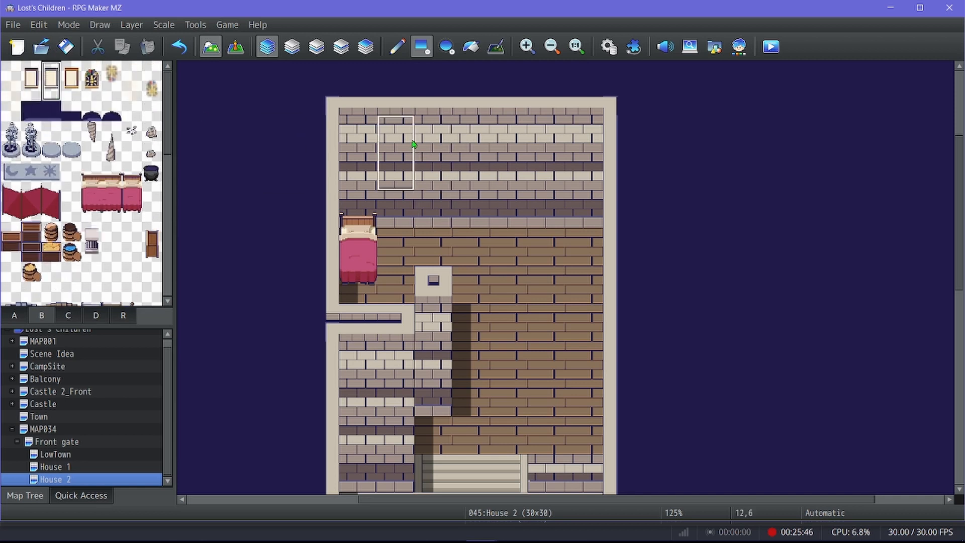
click(397, 141)
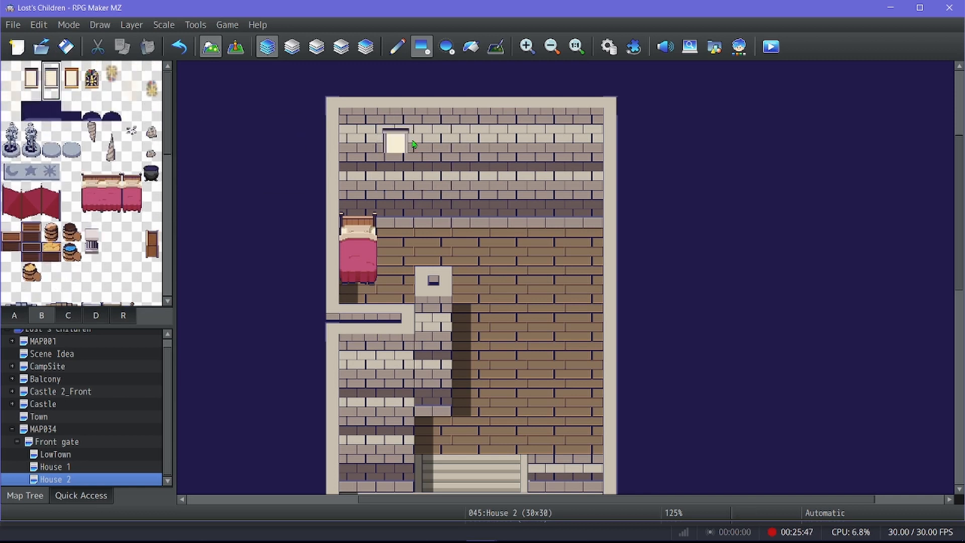
click(180, 47)
click(402, 183)
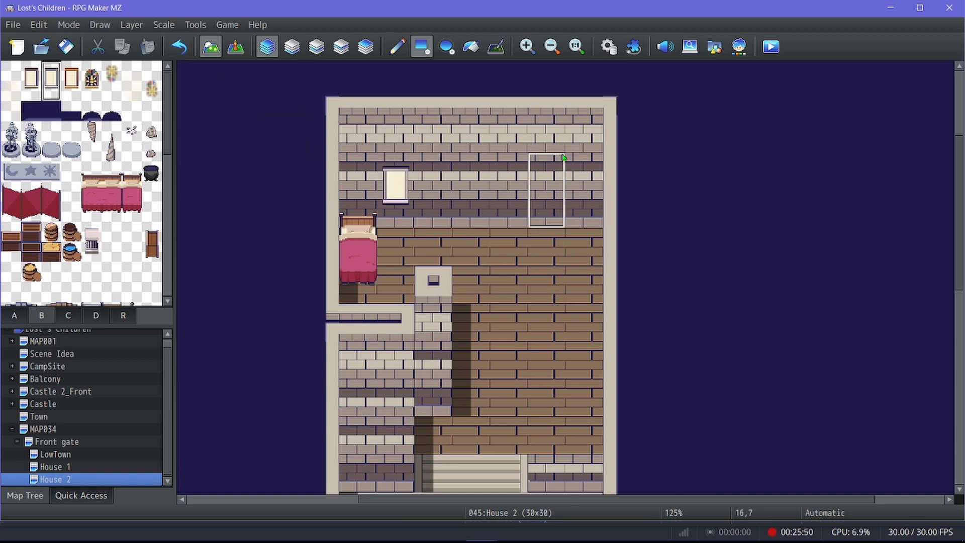
click(559, 192)
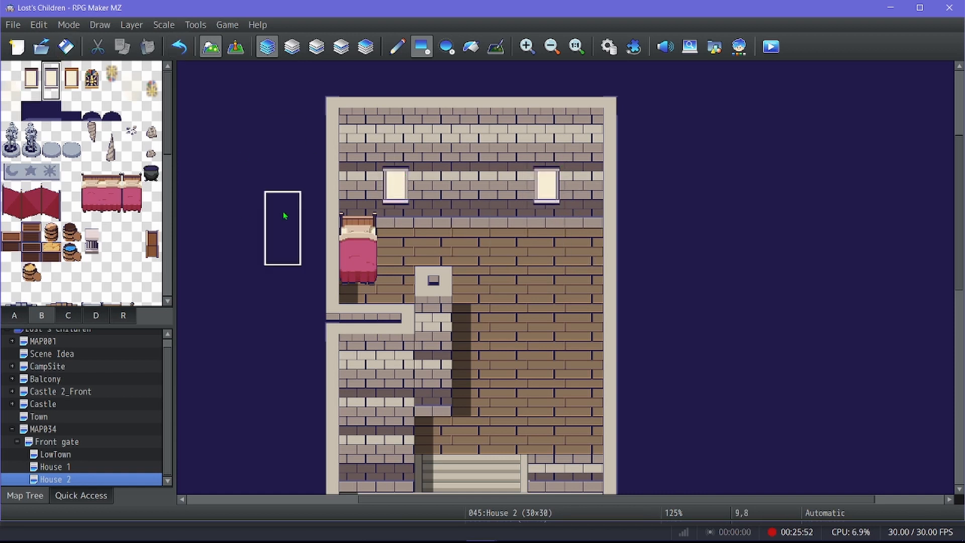
Paint a matching stone wall on the east side in columns 15 to 17 down to row 13, with wall-top tiles along row 10.
right_click(433, 361)
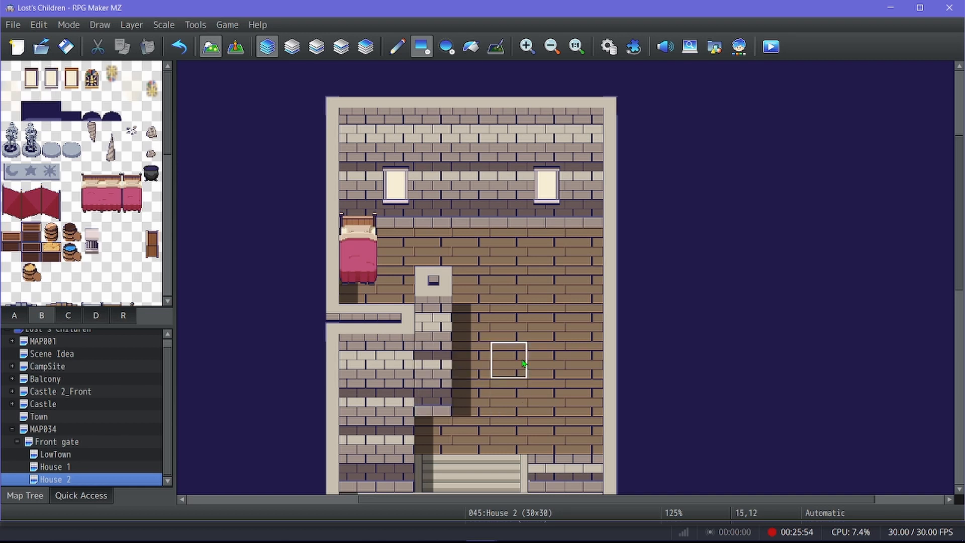
mouse_move(509, 360)
mouse_down()
mouse_move(571, 371)
mouse_move(577, 290)
mouse_up()
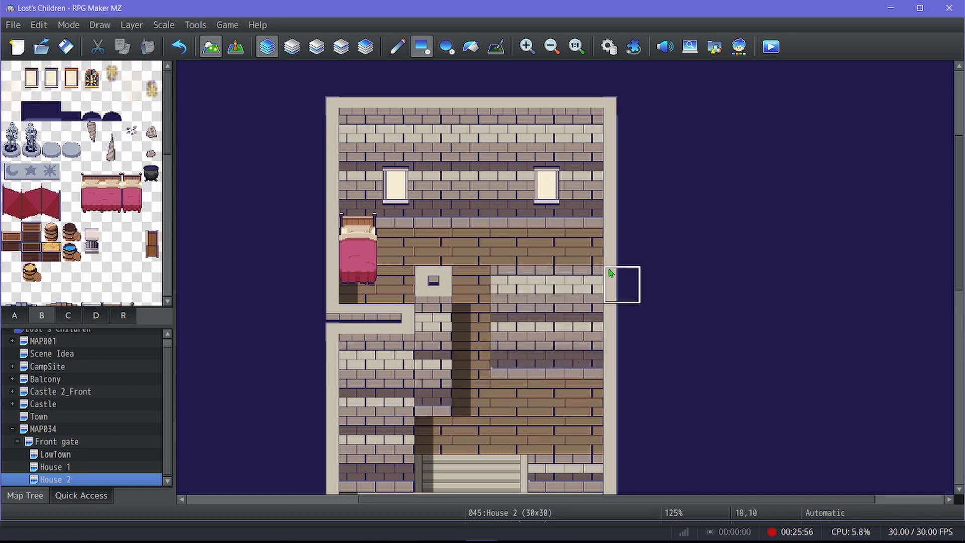
mouse_move(547, 360)
mouse_down()
mouse_move(507, 397)
mouse_move(583, 397)
mouse_up()
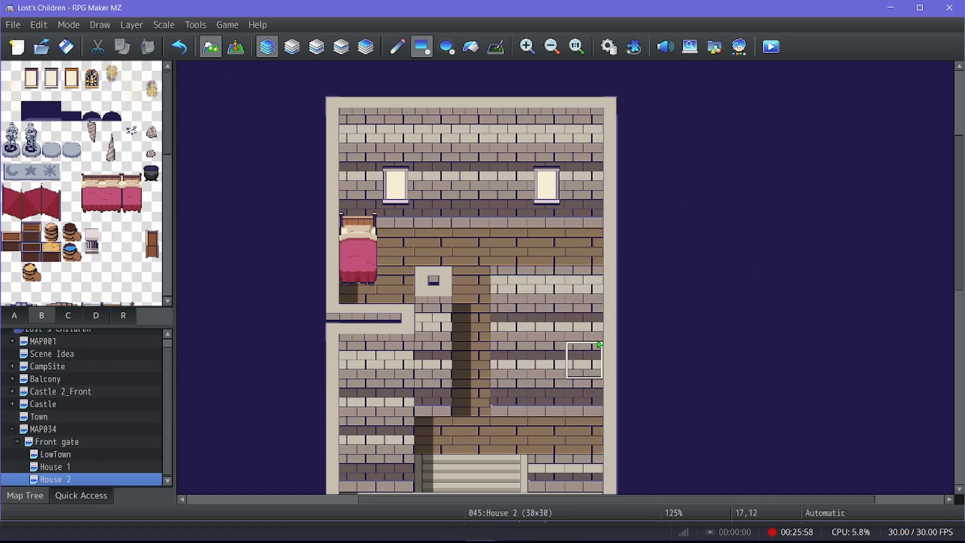
drag(507, 283, 583, 285)
Narrow the stairs to two tiles by painting stone wall over 15,15 and placing a stair tile with a side edge at 14,15.
scroll(574, 287, down, 1)
scroll(574, 286, down, 2)
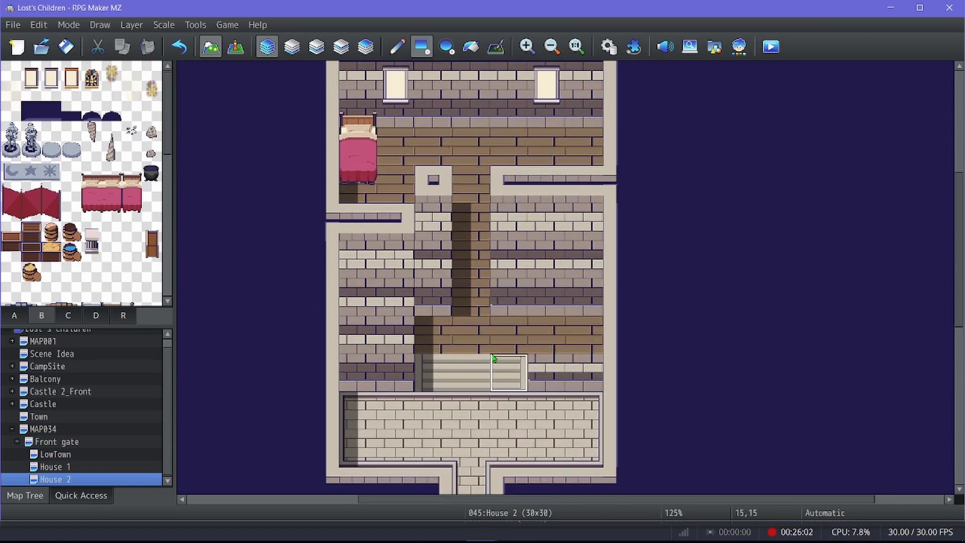
drag(547, 386, 497, 382)
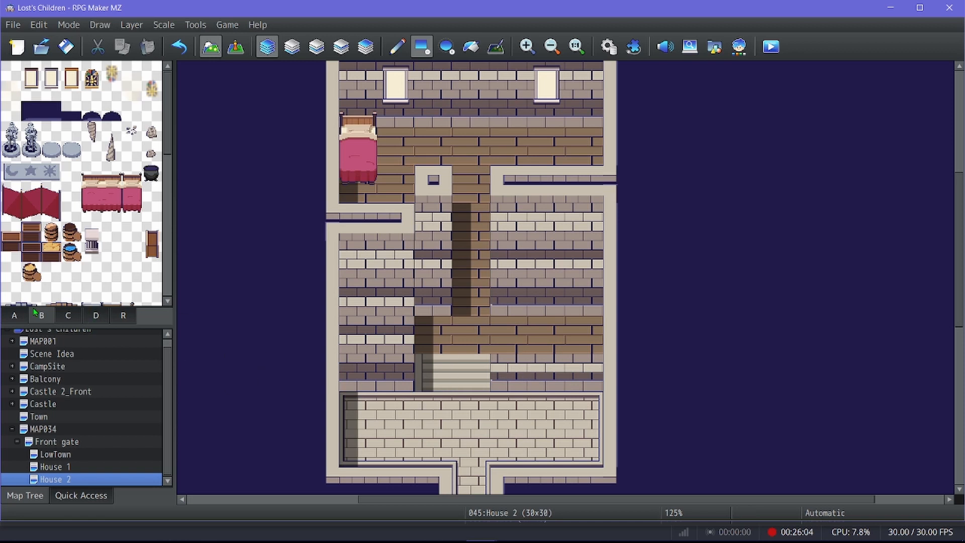
click(15, 316)
scroll(56, 267, down, 5)
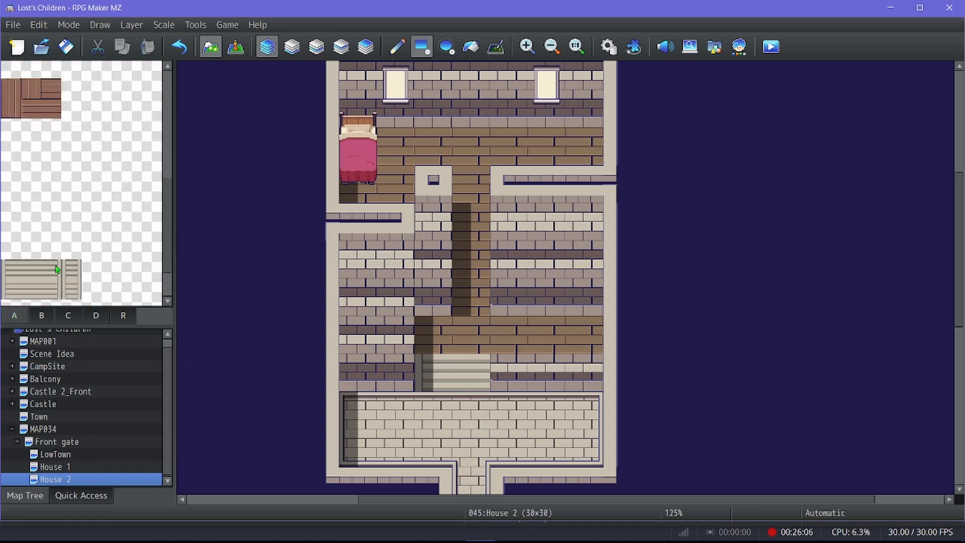
click(57, 256)
click(470, 373)
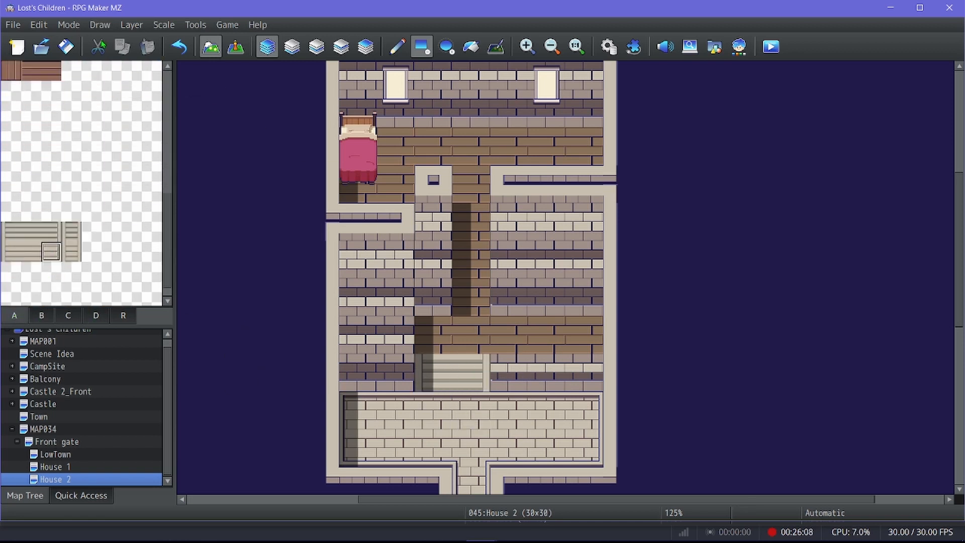
Extend the wooden floor over row 15 in columns 15 to 17 and paint stone wall beneath it in row 16.
right_click(508, 334)
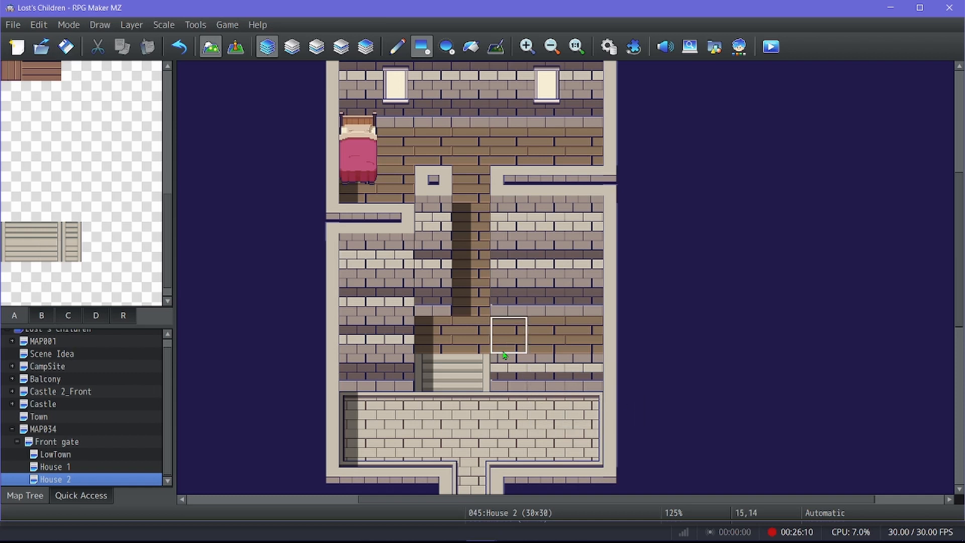
click(507, 372)
drag(507, 372, 583, 373)
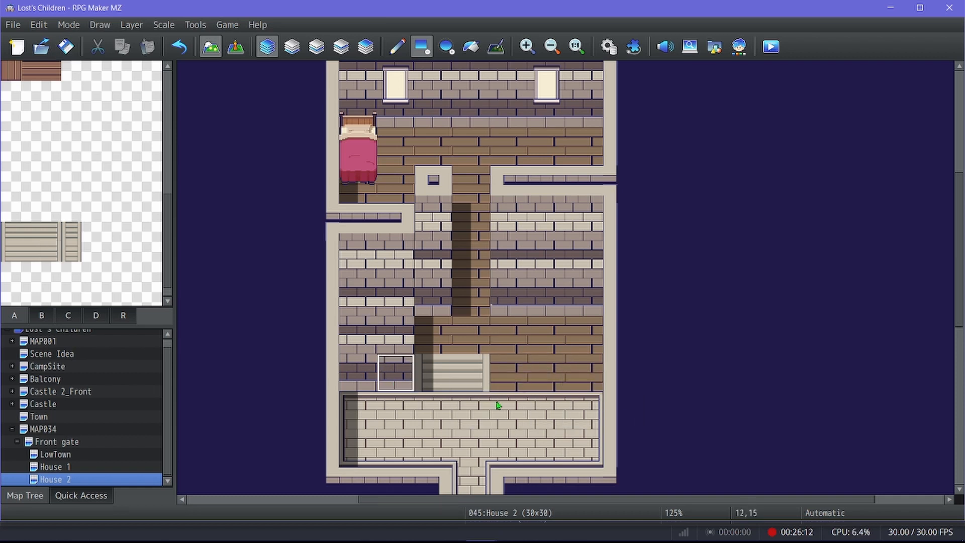
click(533, 410)
drag(530, 412, 600, 423)
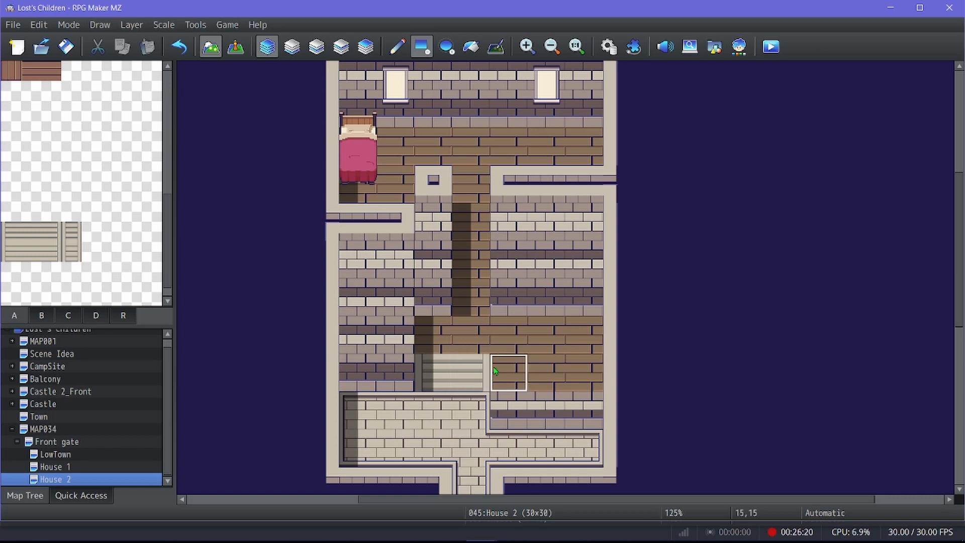
Narrow the stairs to one tile with floor at 14,15, stone wall at 14,16 and a double-edged stair tile at 13,15.
click(474, 371)
click(471, 411)
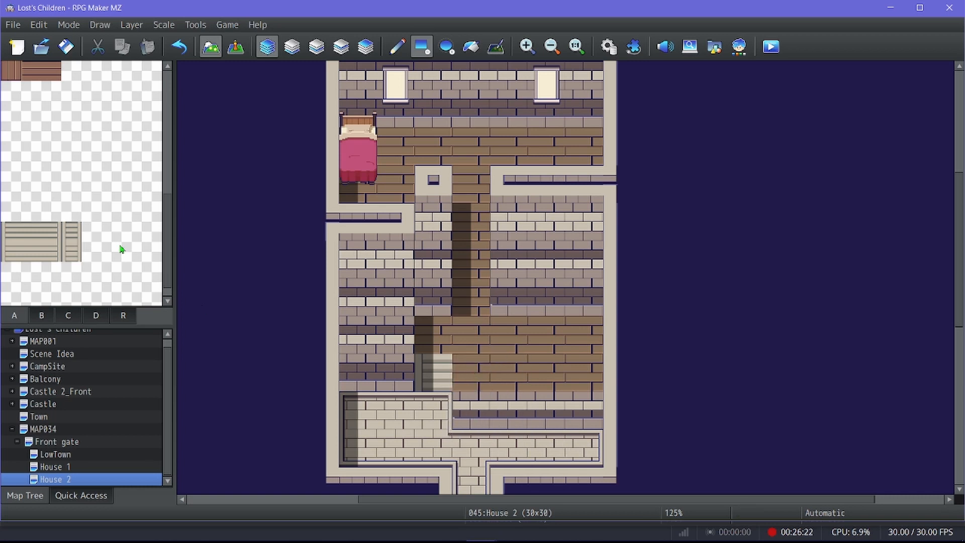
click(71, 252)
click(433, 372)
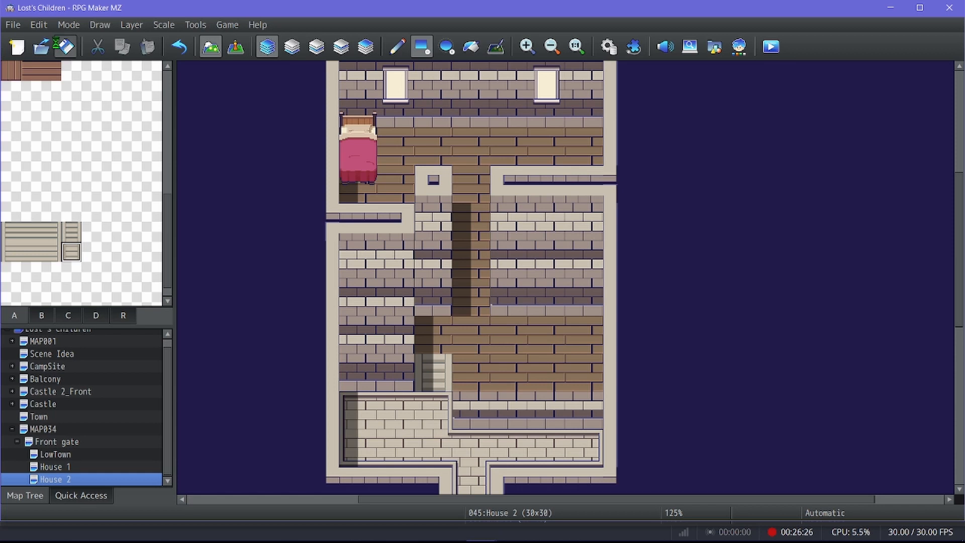
Remove the wall pillar in column 13 by painting wooden floor over rows 10 to 13.
scroll(623, 409, up, 1)
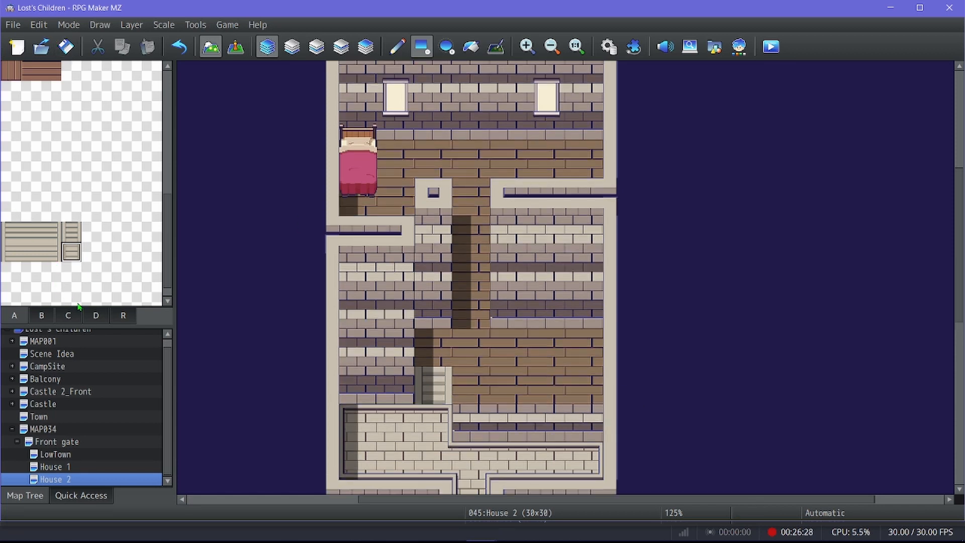
right_click(452, 327)
drag(452, 326, 436, 206)
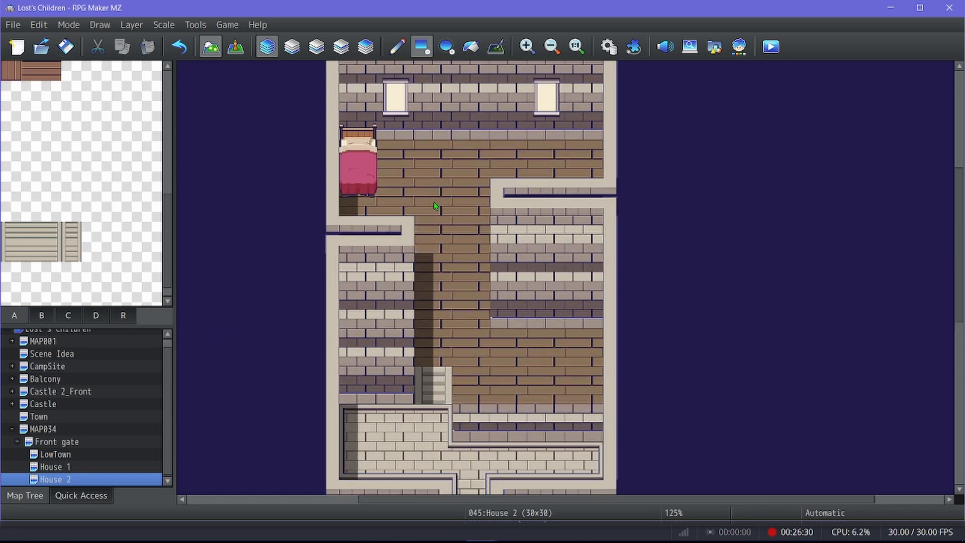
scroll(392, 257, up, 3)
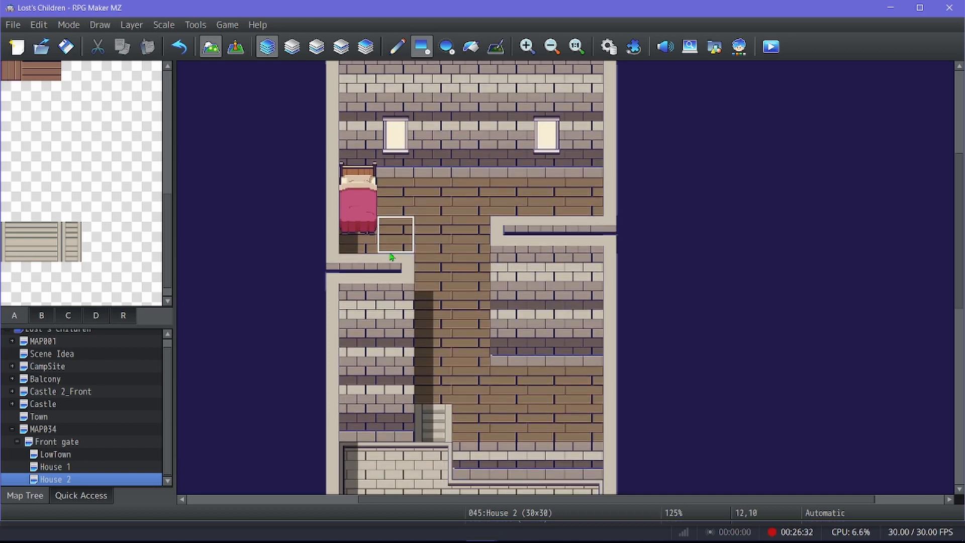
scroll(505, 231, up, 2)
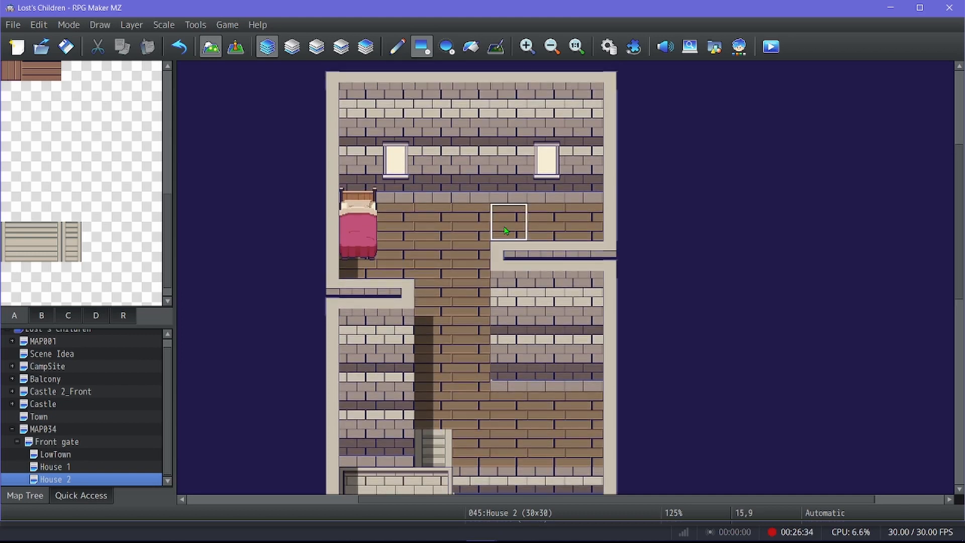
scroll(505, 230, down, 8)
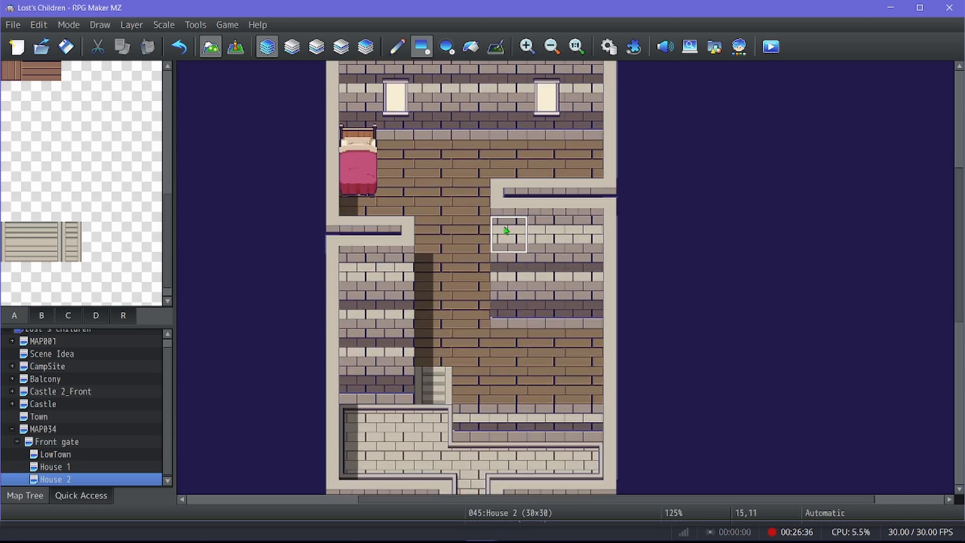
scroll(499, 274, down, 1)
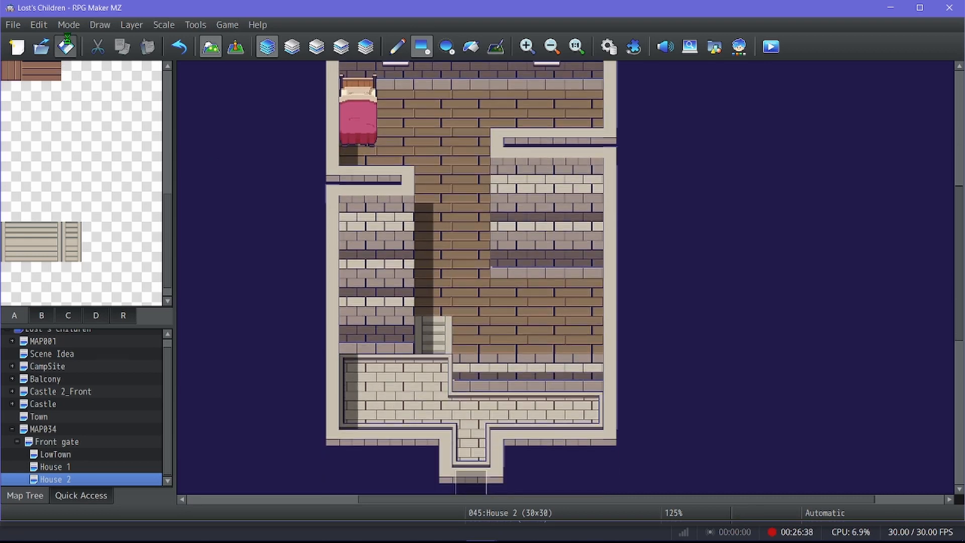
Furnish the kitchen against the east stone wall with a stove in column 16, a sink counter in column 17 and a drawer counter in column 15.
click(42, 315)
scroll(64, 257, down, 5)
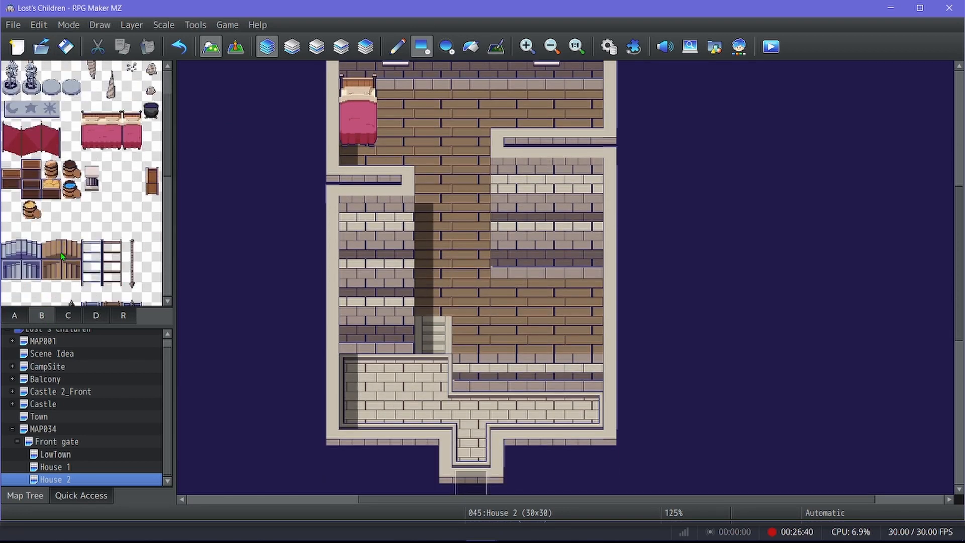
scroll(64, 256, down, 3)
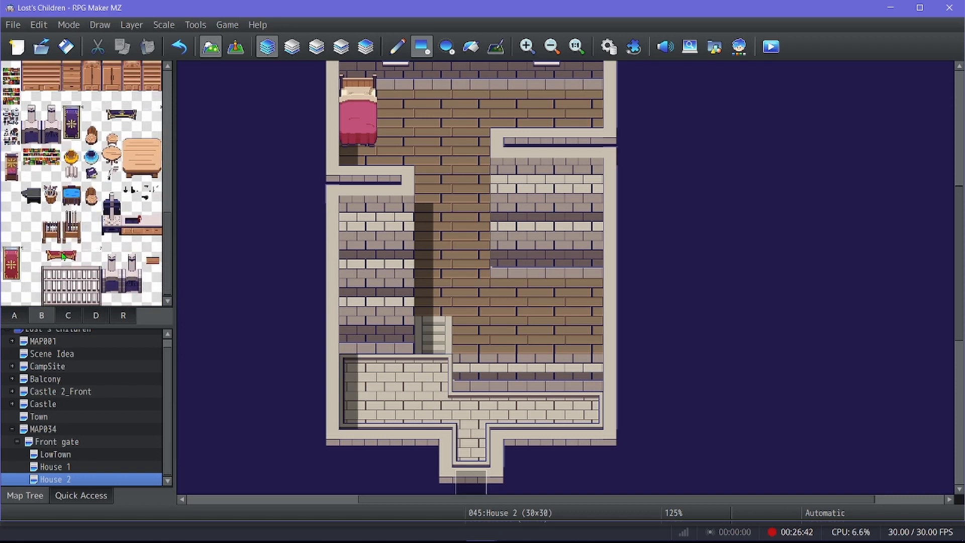
mouse_move(111, 194)
mouse_down()
mouse_move(113, 239)
mouse_move(133, 228)
mouse_move(135, 239)
mouse_move(152, 236)
mouse_up()
click(554, 237)
click(582, 271)
click(509, 275)
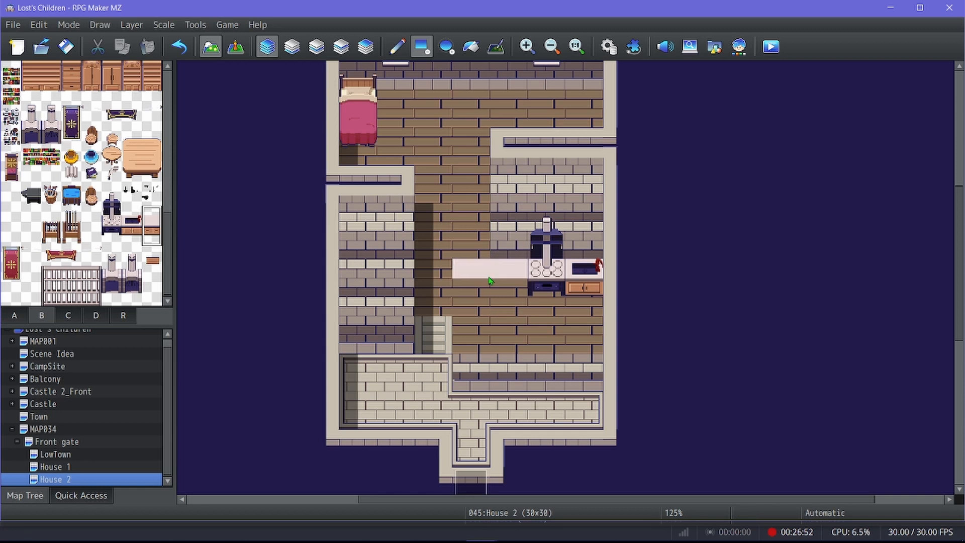
Place hanging utensils over the stove at 16,13 and save the project.
click(136, 197)
click(540, 270)
click(66, 47)
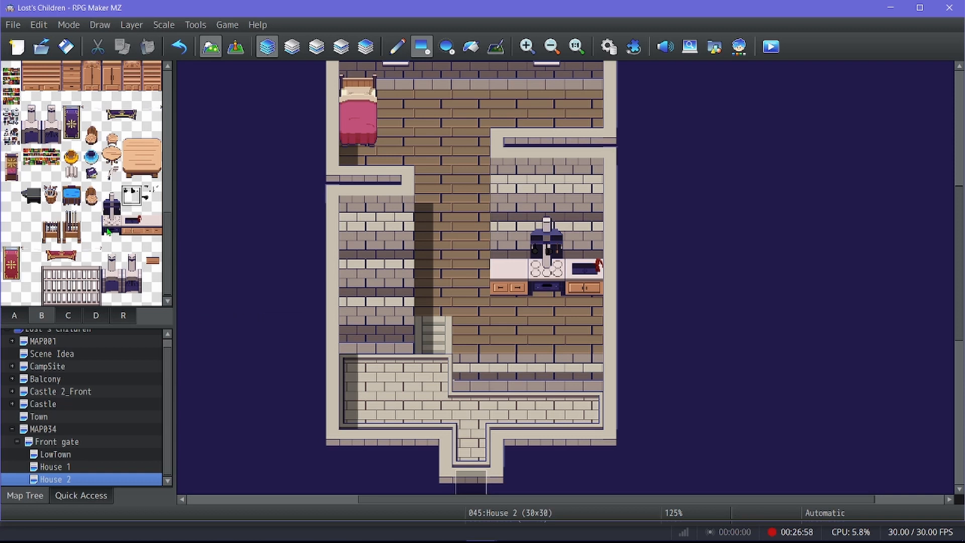
scroll(108, 231, up, 1)
click(91, 172)
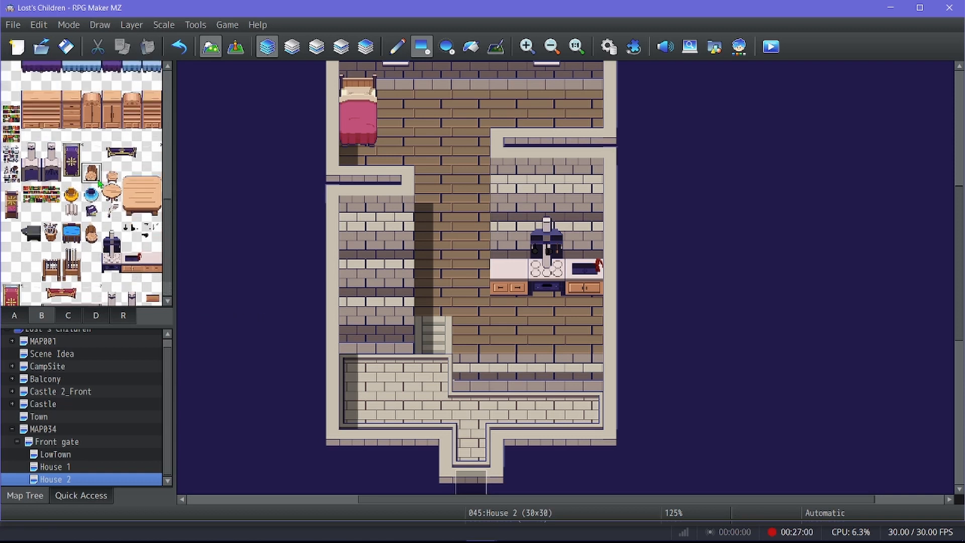
click(583, 335)
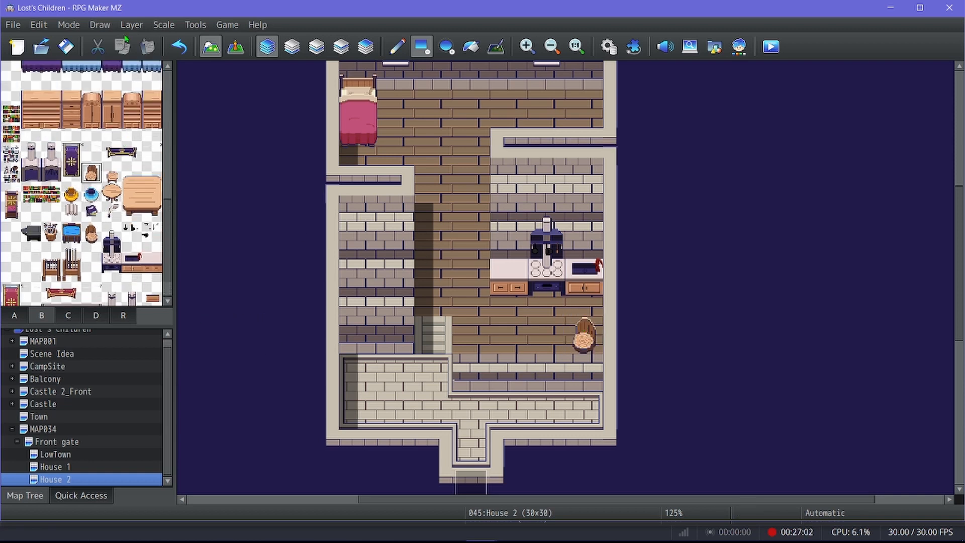
click(178, 47)
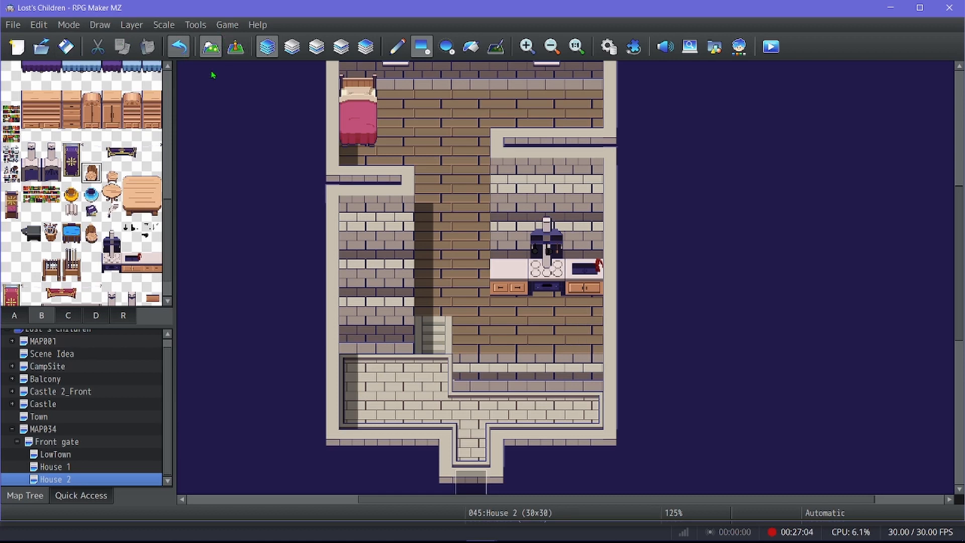
Add a wall-top tile at 12,10 and place a second single red bed in the east corner at 17,8.
scroll(521, 305, up, 3)
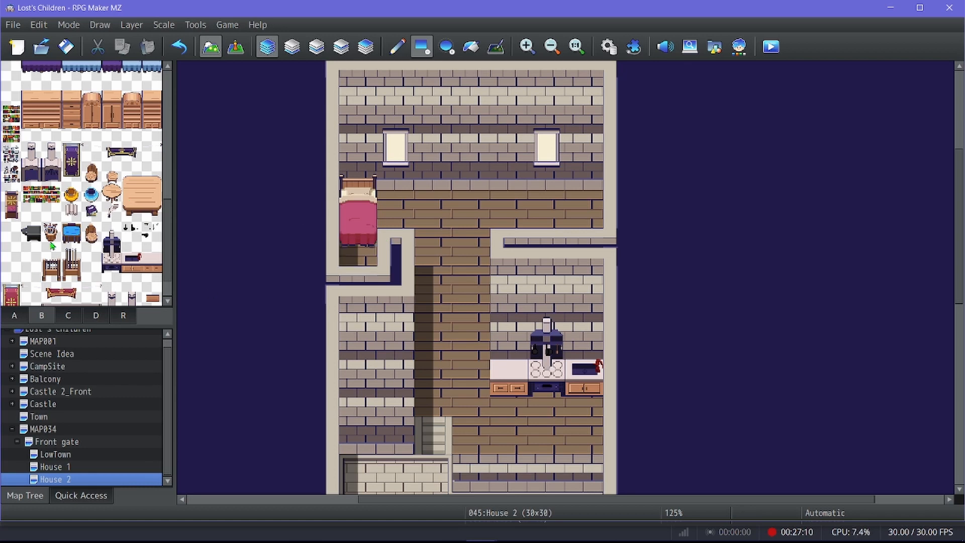
scroll(57, 222, up, 2)
scroll(57, 222, down, 4)
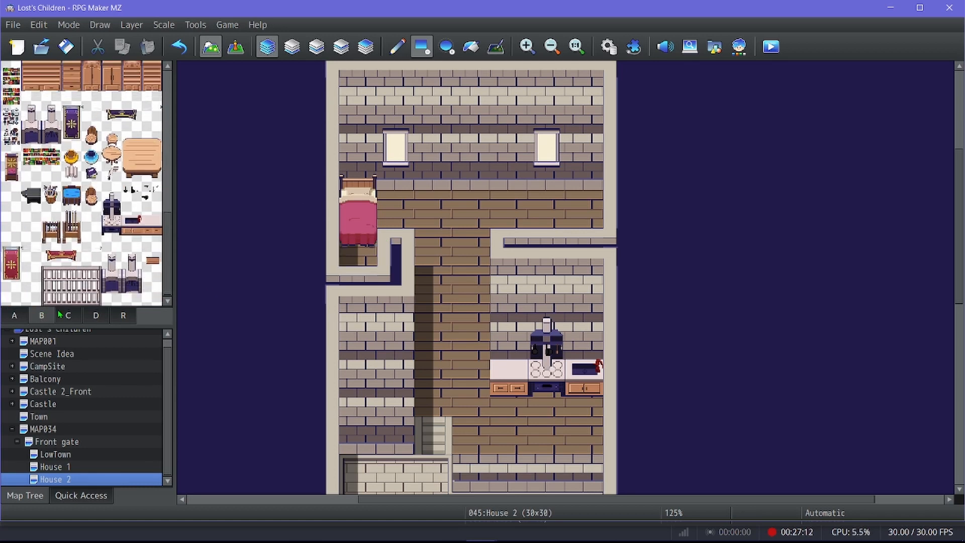
scroll(91, 288, up, 3)
scroll(122, 163, down, 10)
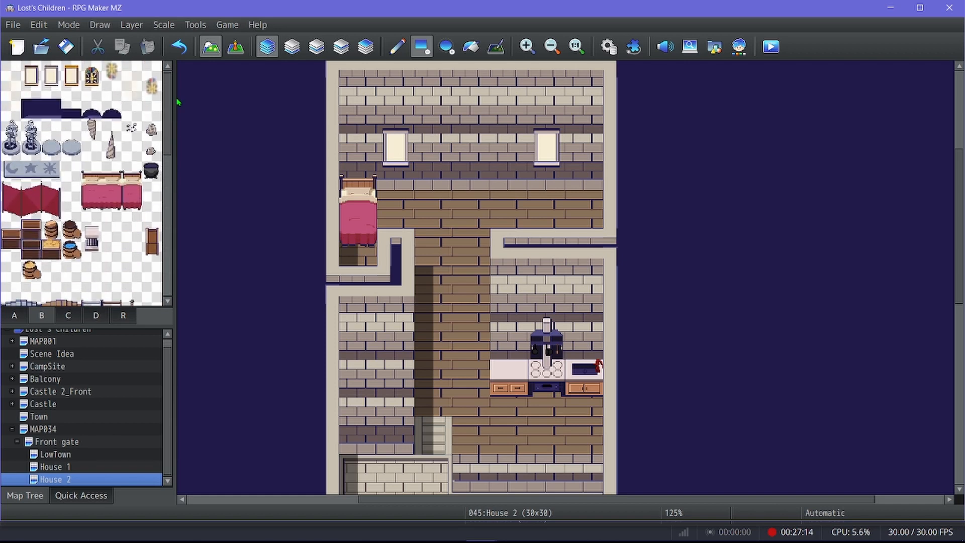
drag(125, 168, 113, 211)
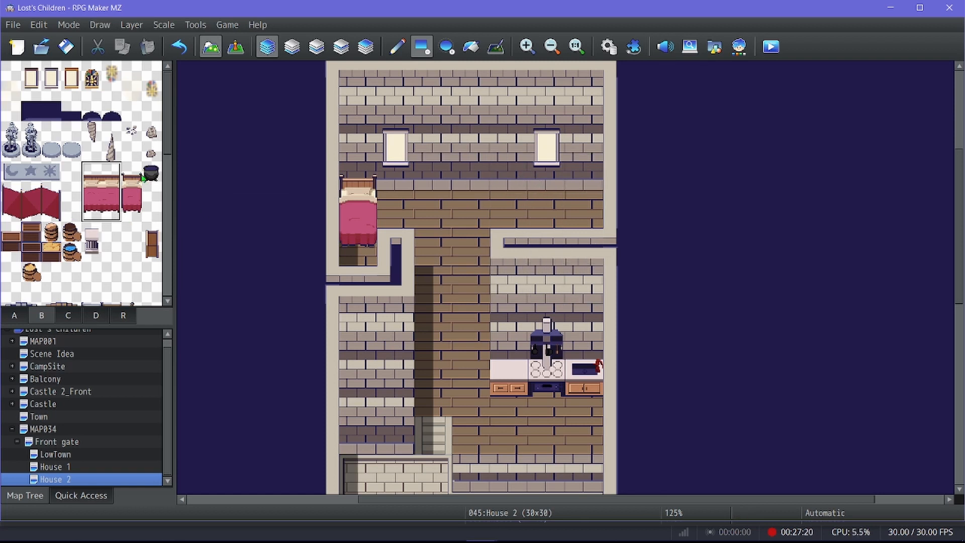
drag(134, 175, 137, 215)
click(587, 190)
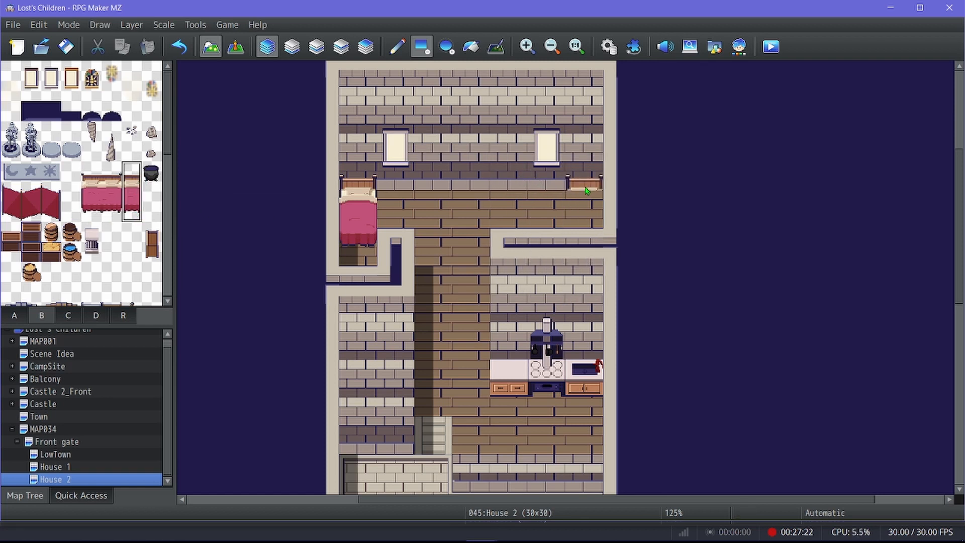
drag(587, 190, 586, 218)
right_click(500, 241)
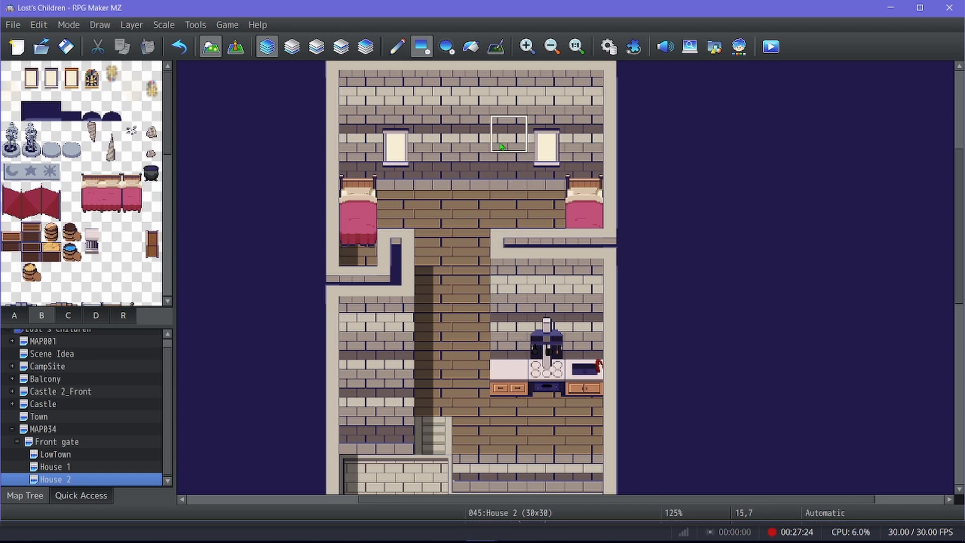
click(496, 220)
scroll(413, 214, up, 1)
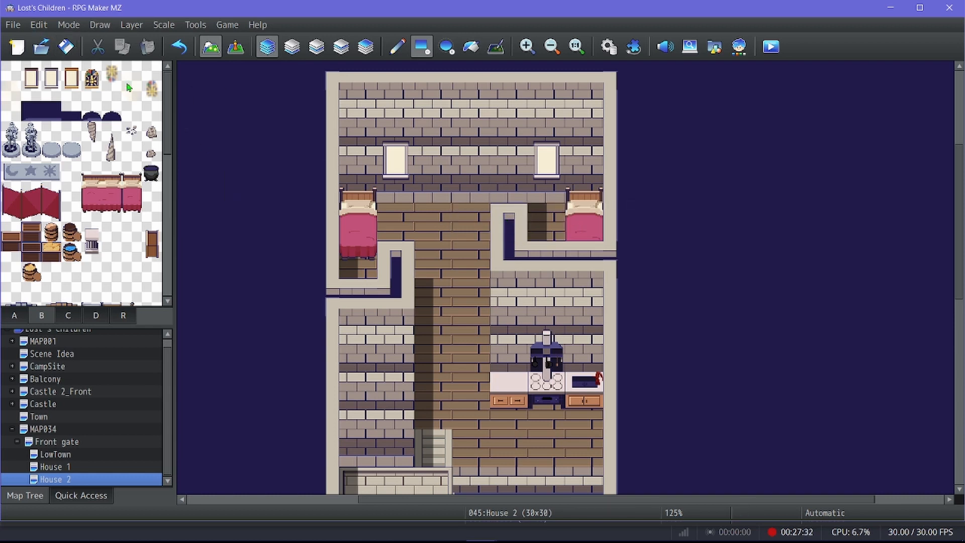
click(507, 223)
scroll(516, 268, down, 2)
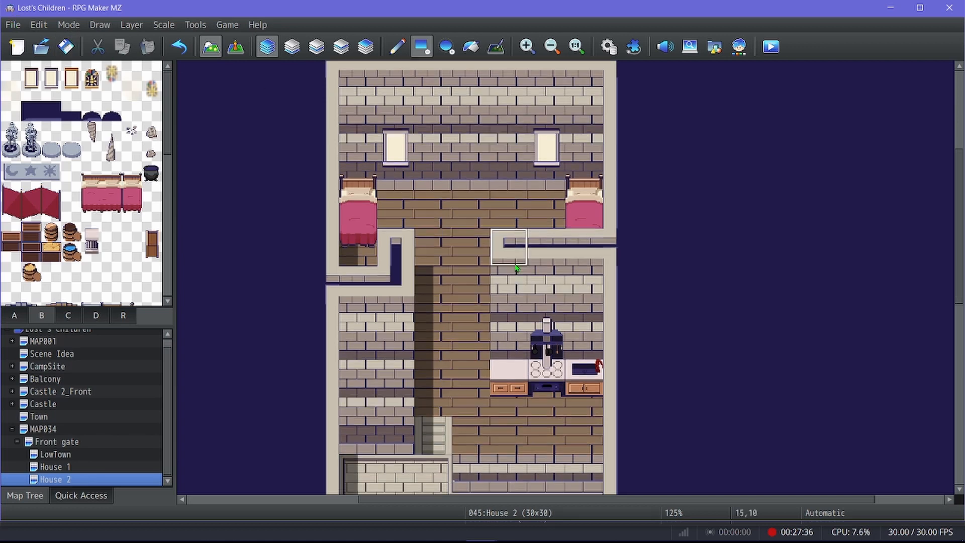
Extend the east partition wall one tile north with a wall-top tile at 15,9.
scroll(517, 269, up, 4)
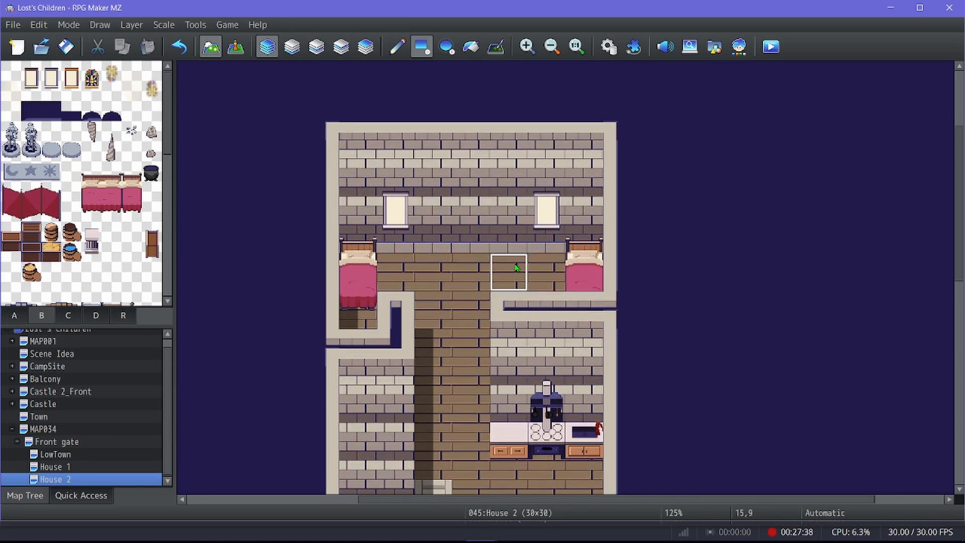
scroll(445, 188, down, 3)
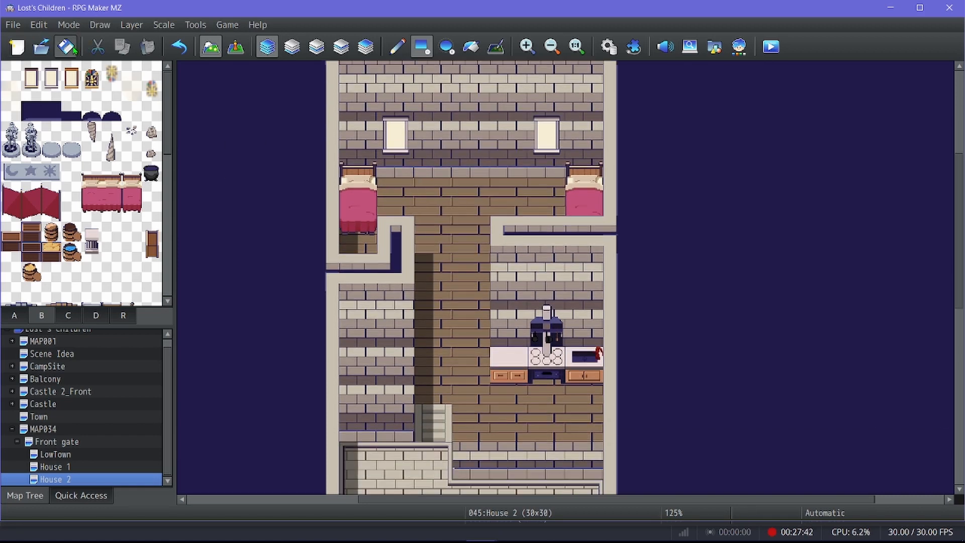
click(503, 196)
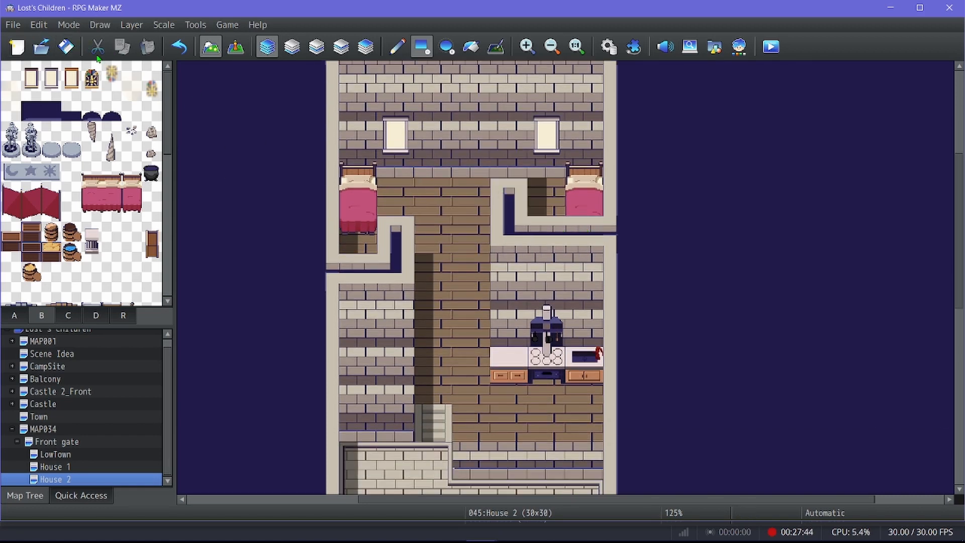
click(335, 285)
scroll(509, 385, down, 1)
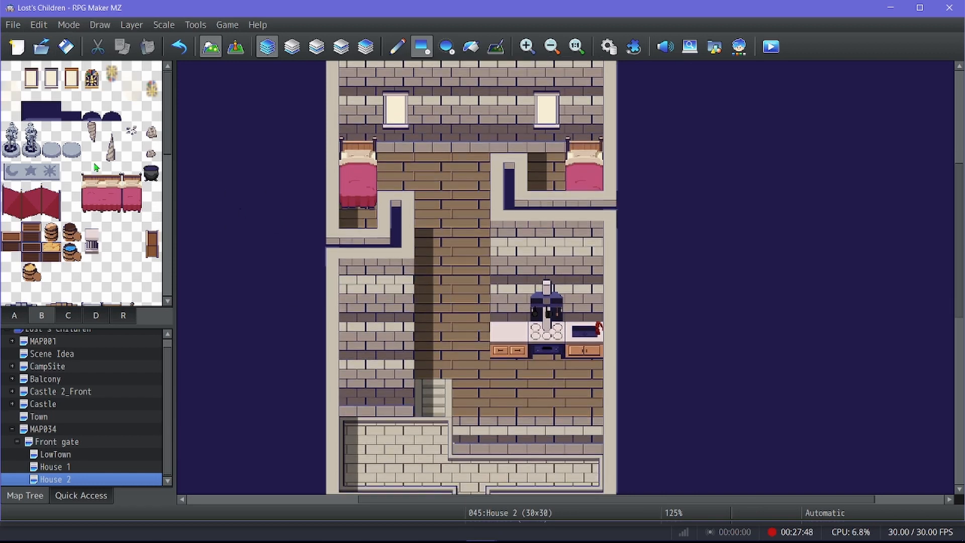
Place a small round table at 14,12 with wooden chairs at 14,11 and 14,13.
scroll(60, 254, down, 3)
scroll(60, 255, up, 3)
scroll(60, 255, down, 6)
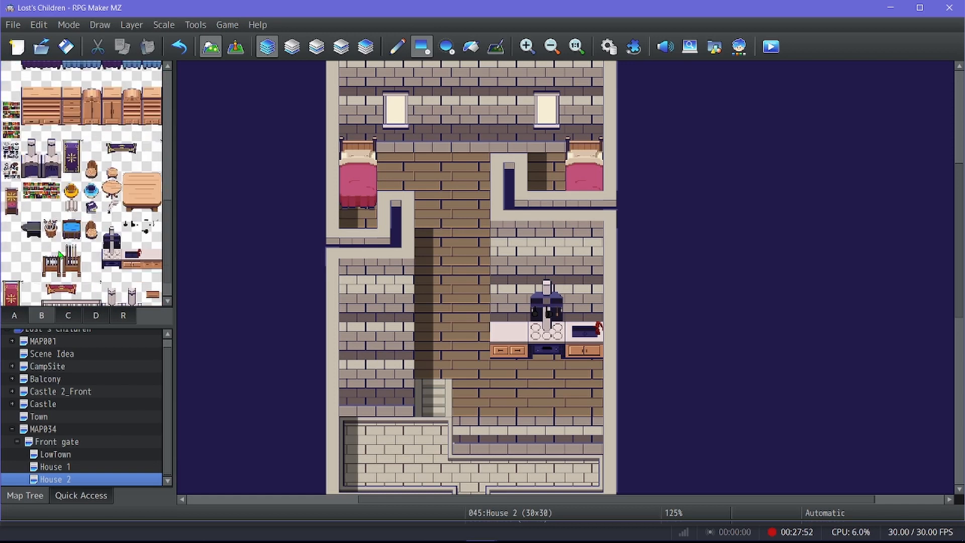
click(111, 188)
click(471, 285)
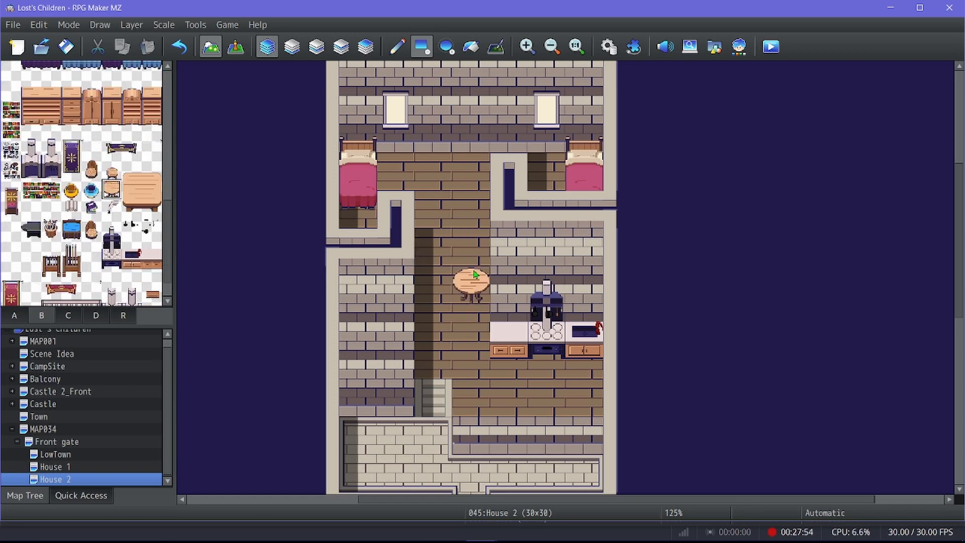
click(91, 169)
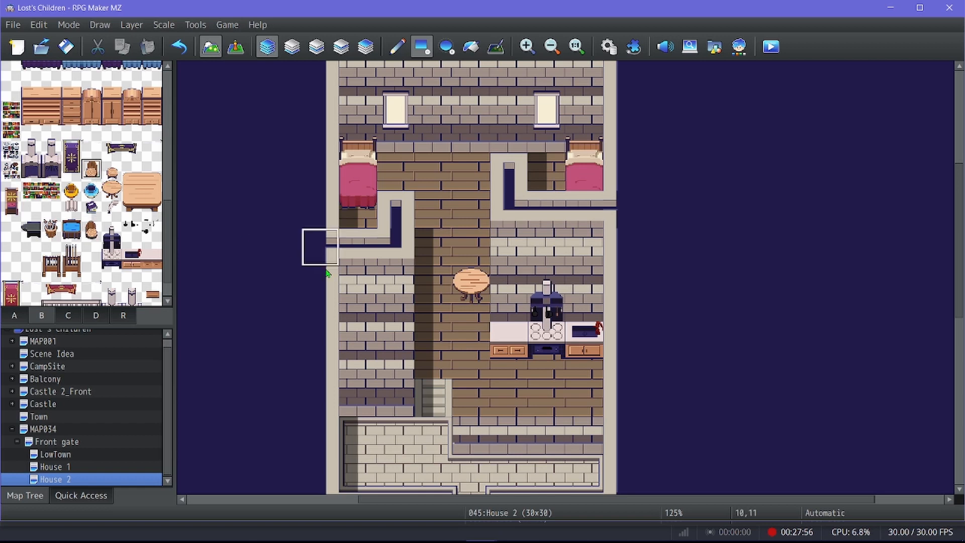
click(462, 322)
click(471, 246)
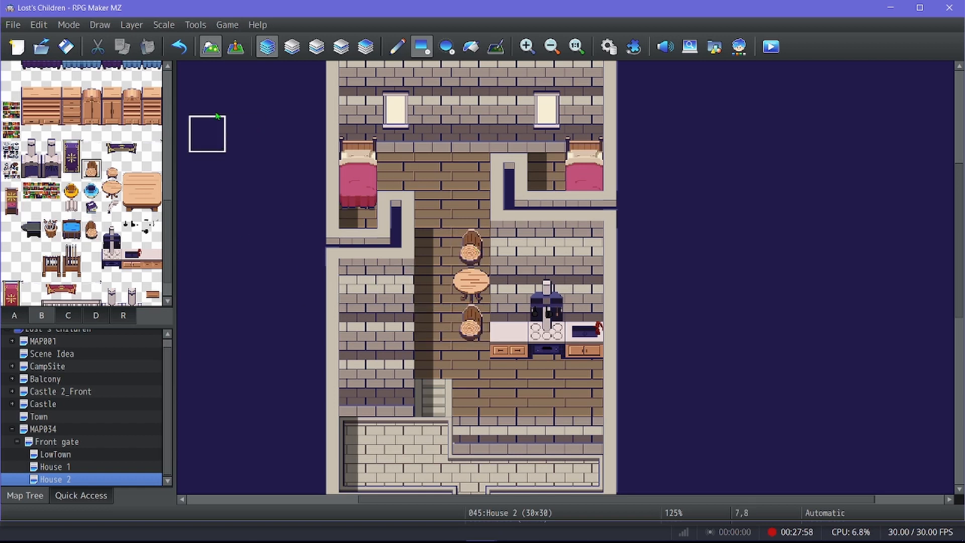
scroll(470, 346, up, 2)
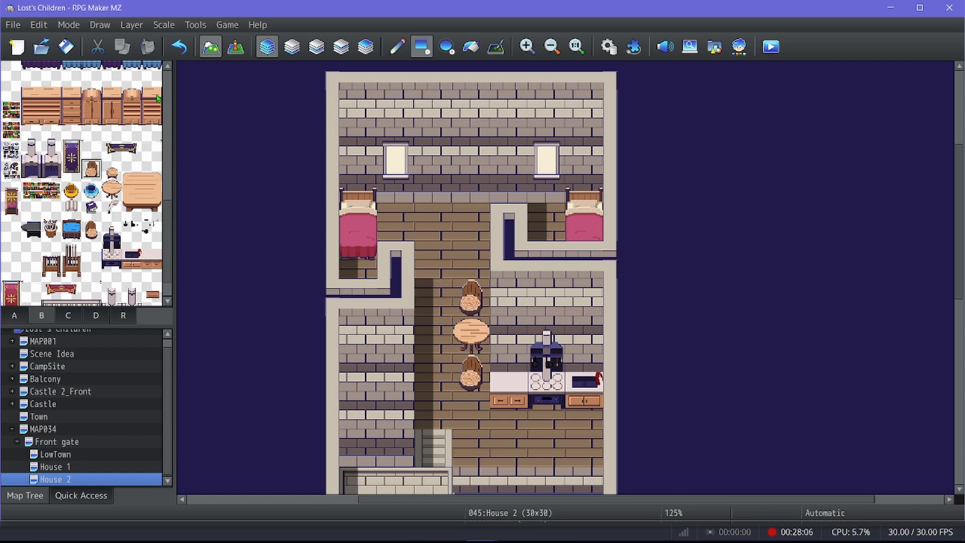
Place a tall wooden shelf against the north wall at 14,7 and fill it with books at 14,8.
drag(158, 98, 152, 128)
click(470, 155)
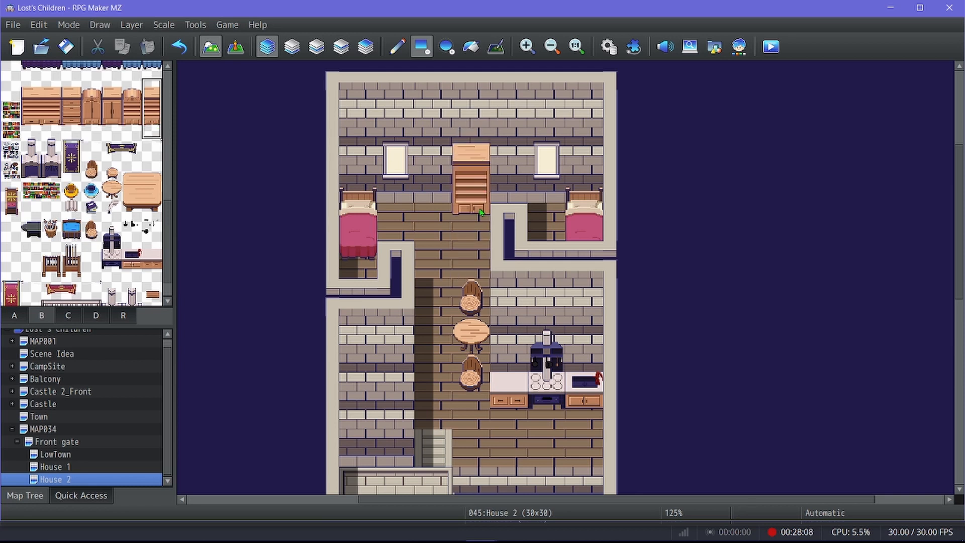
click(10, 130)
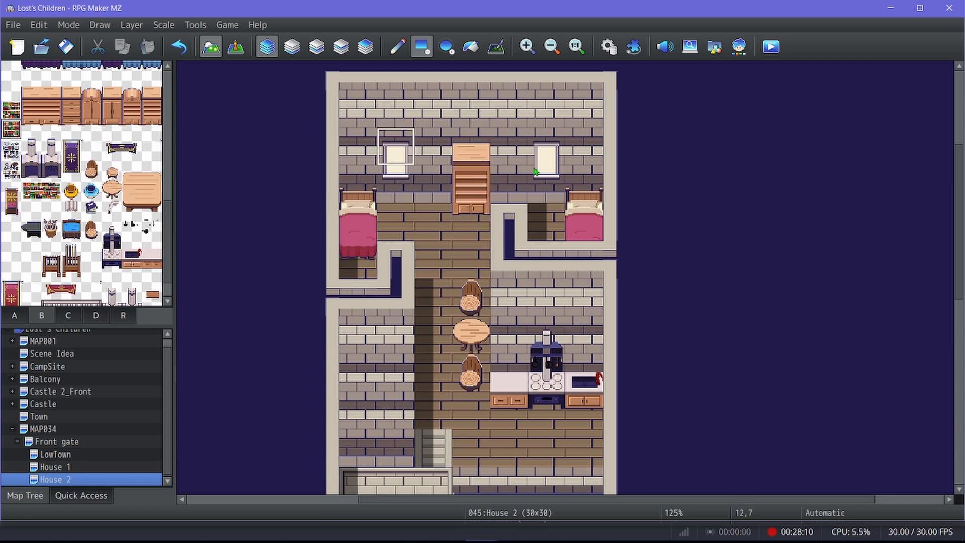
click(473, 198)
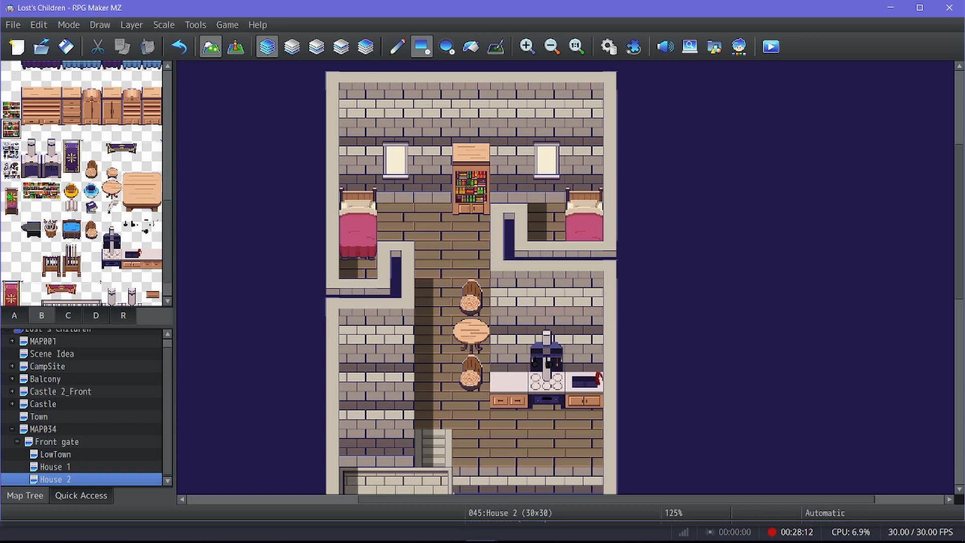
Hang a horizontal red banner across the passage starting at 12,10 and a vertical red banner on the north wall at 17,6.
scroll(46, 261, down, 1)
drag(31, 255, 93, 257)
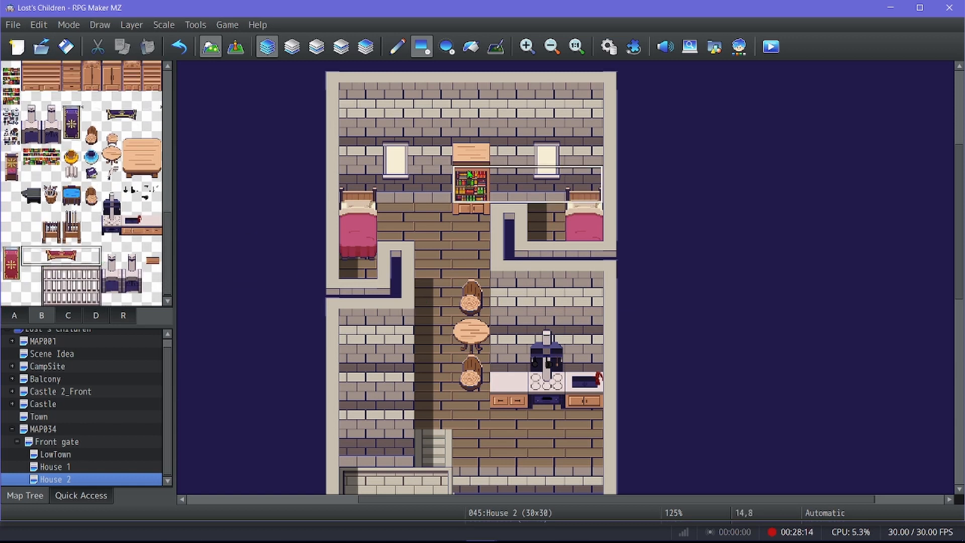
click(408, 246)
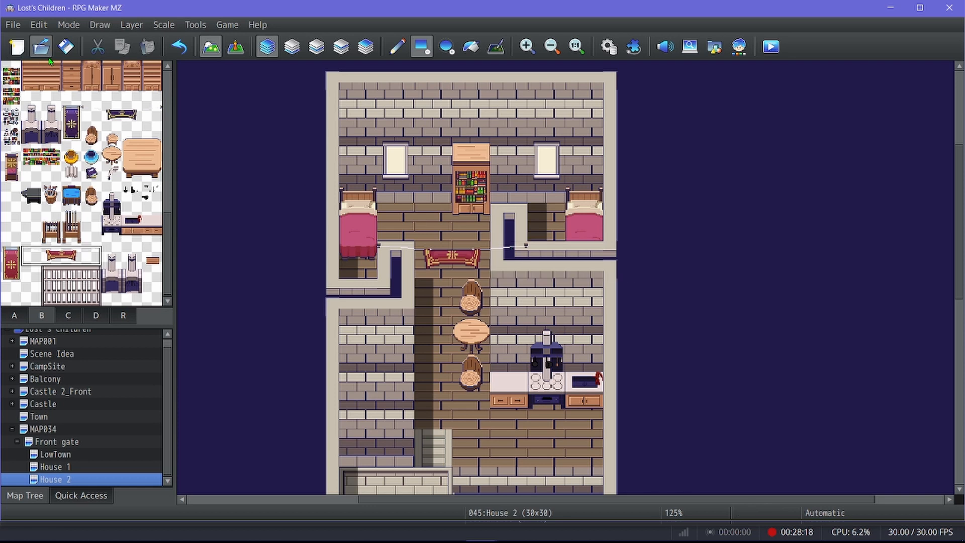
drag(11, 256, 11, 274)
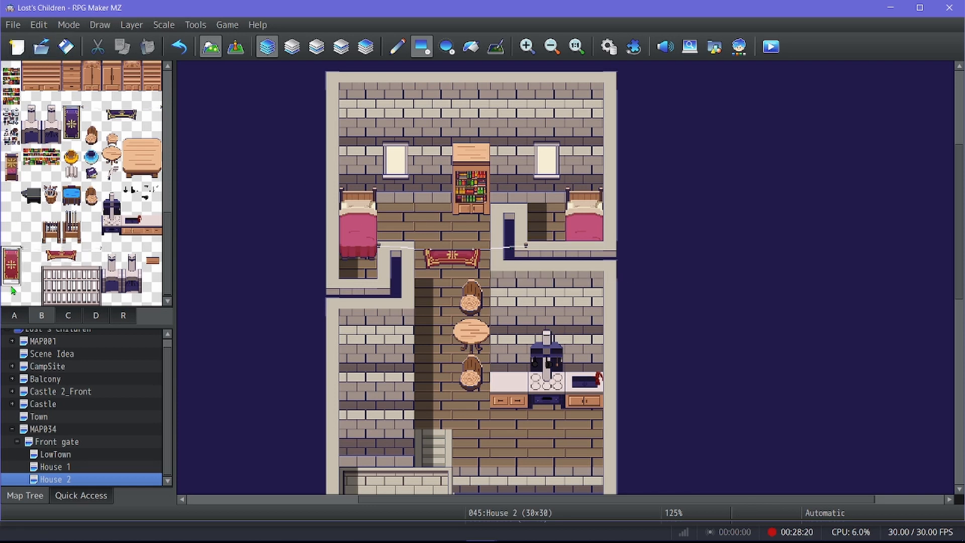
click(579, 123)
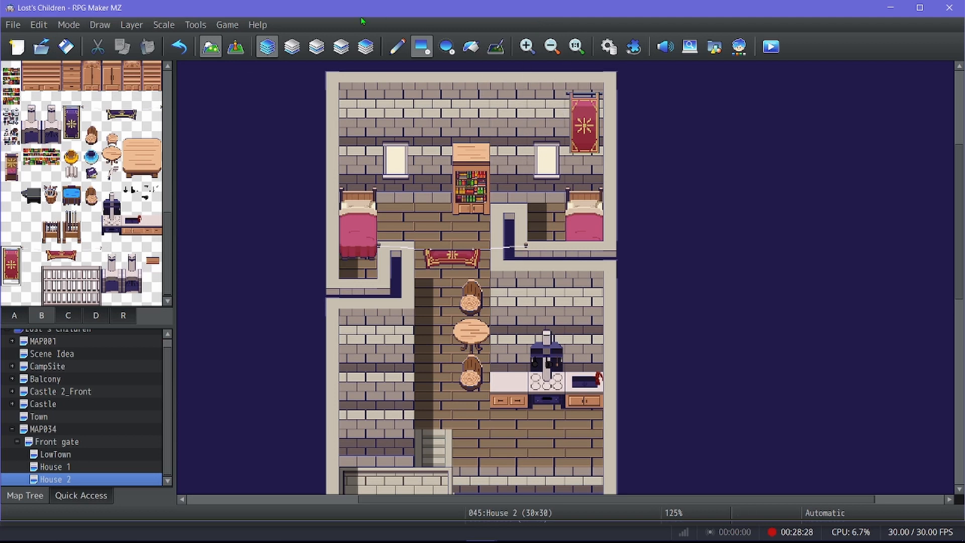
Create an event beside the west bed at 12,9 and preview the !$NPC2 and !$NPC1 character images for it.
click(235, 46)
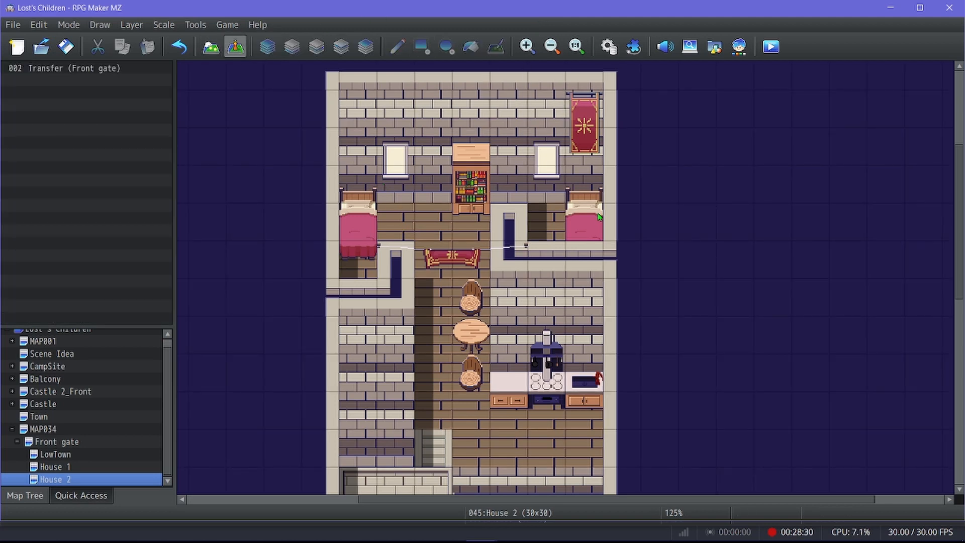
double_click(401, 227)
double_click(197, 316)
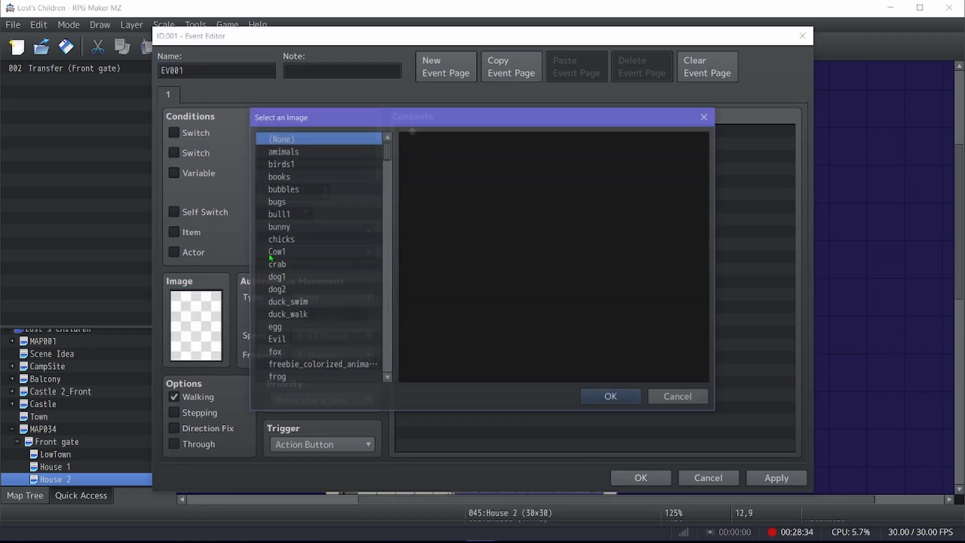
drag(387, 157, 391, 226)
scroll(325, 257, down, 3)
scroll(325, 256, down, 12)
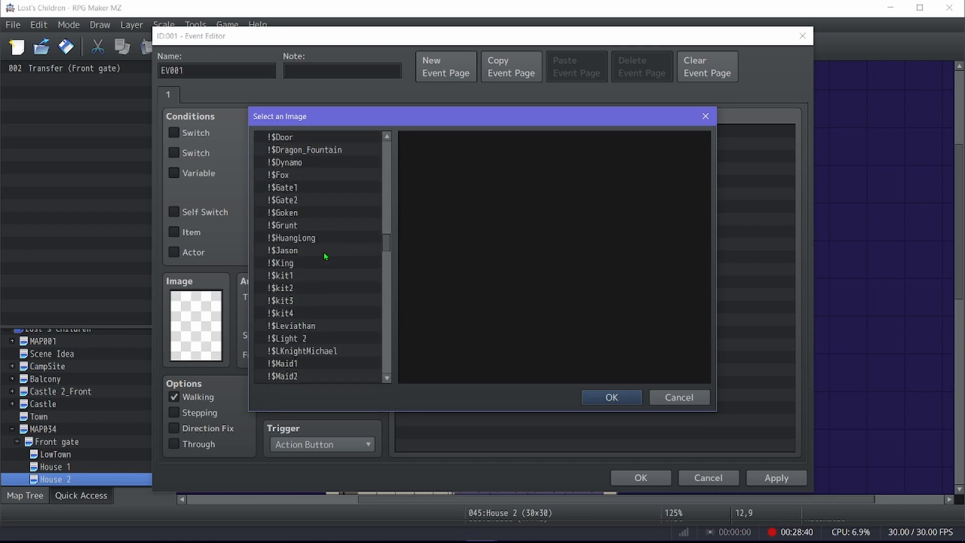
click(300, 213)
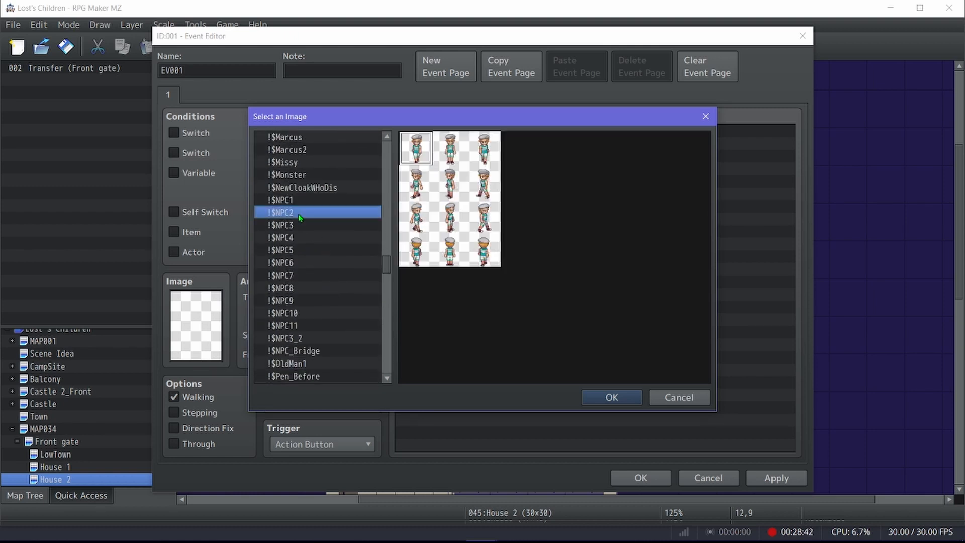
click(309, 200)
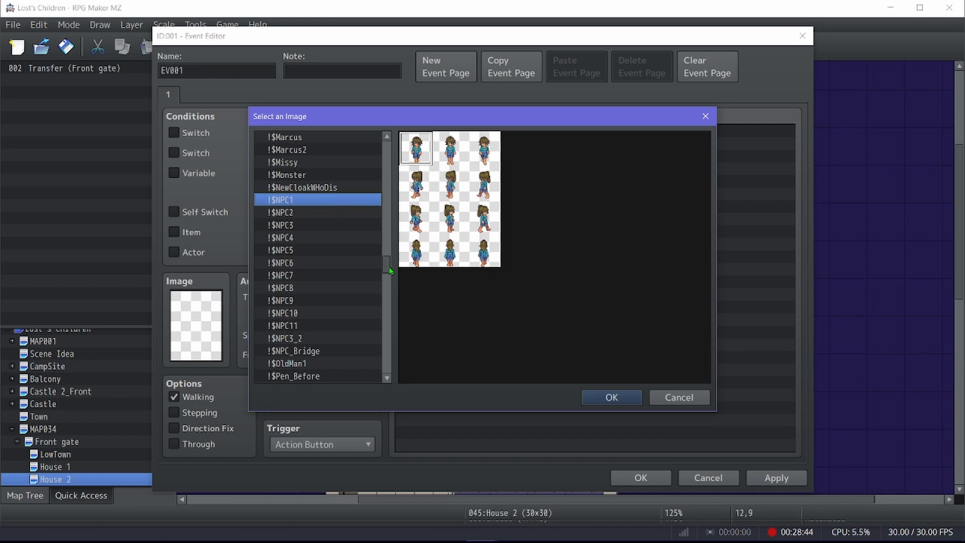
Look through the character image list for a sprite suited to the new villager event.
drag(391, 271, 383, 110)
scroll(359, 276, down, 7)
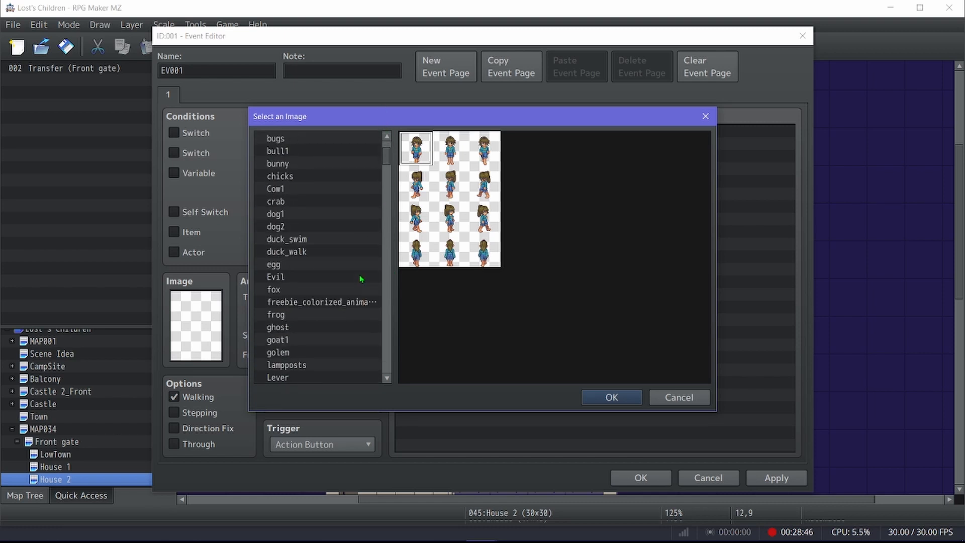
scroll(347, 282, down, 12)
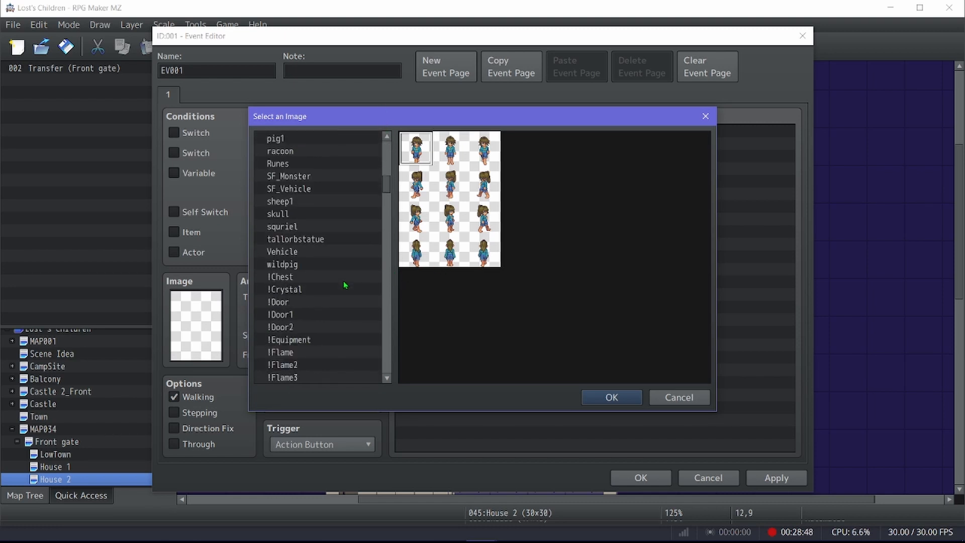
scroll(347, 282, down, 2)
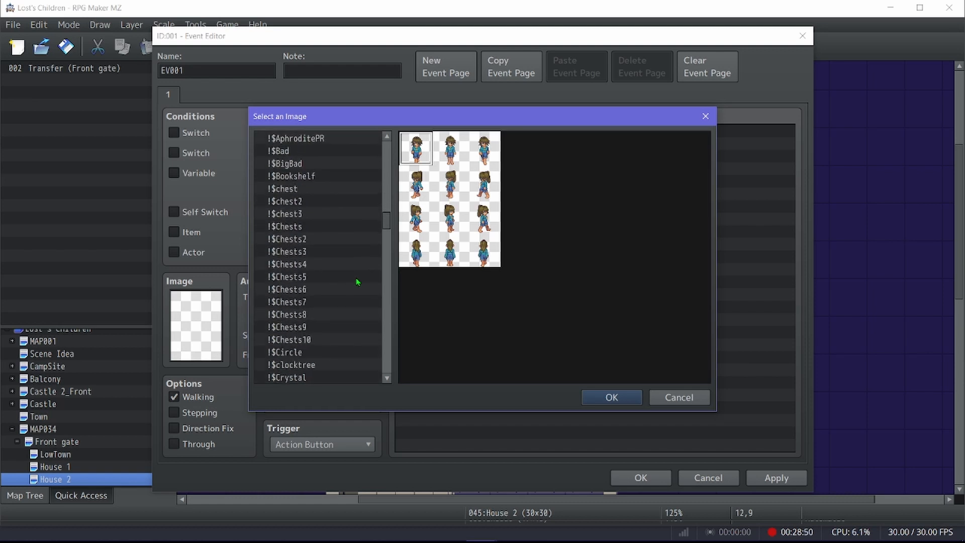
scroll(388, 305, down, 10)
scroll(387, 306, up, 10)
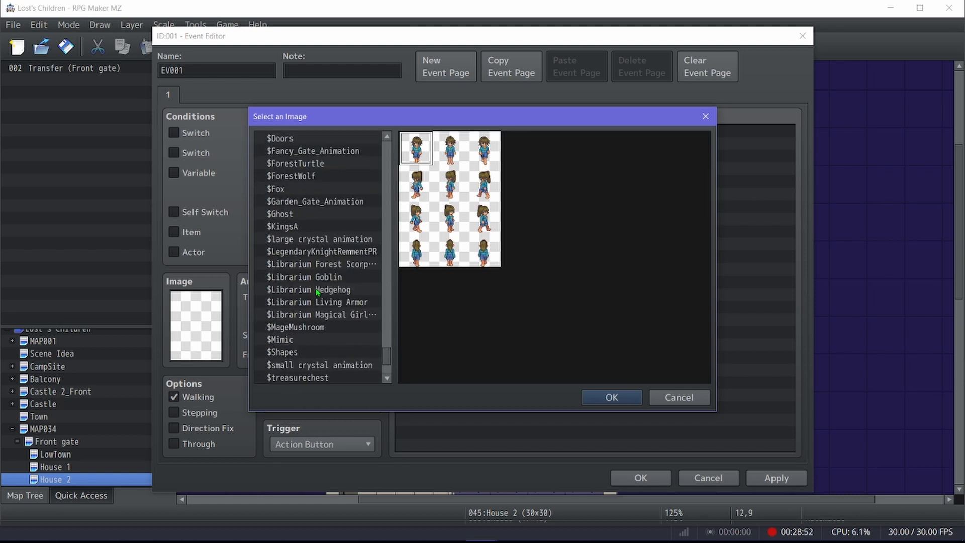
scroll(317, 291, up, 15)
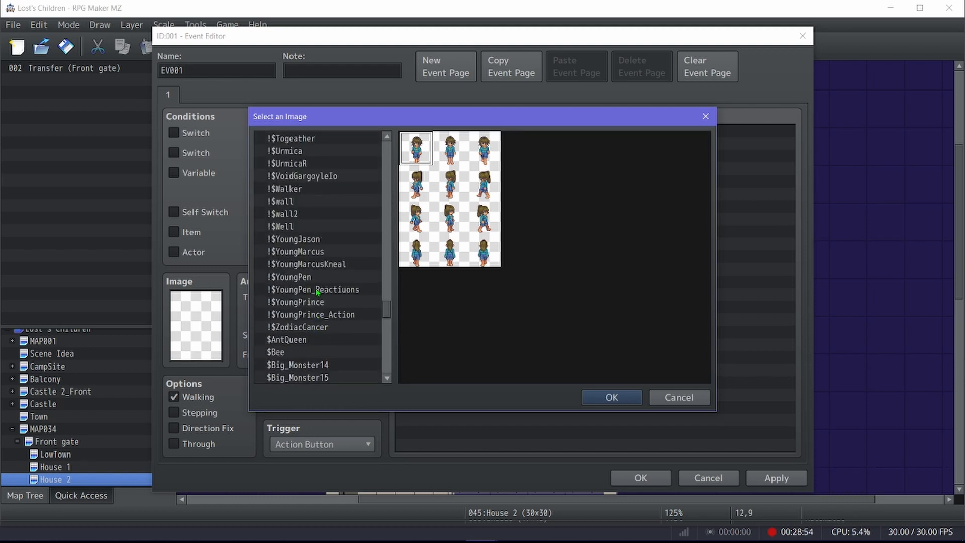
scroll(317, 291, up, 6)
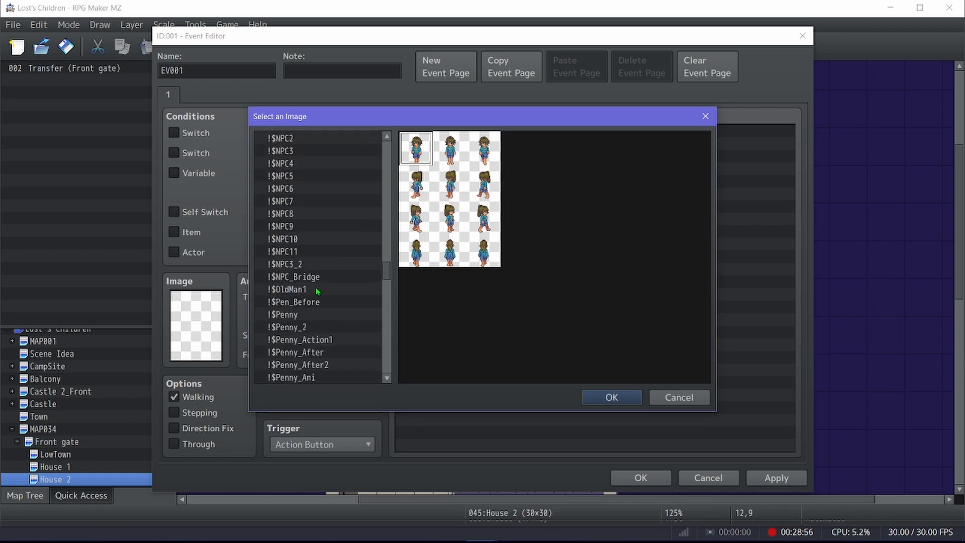
Give the event at 12,9 the back-facing !$NPC4 sprite and confirm the event.
click(310, 277)
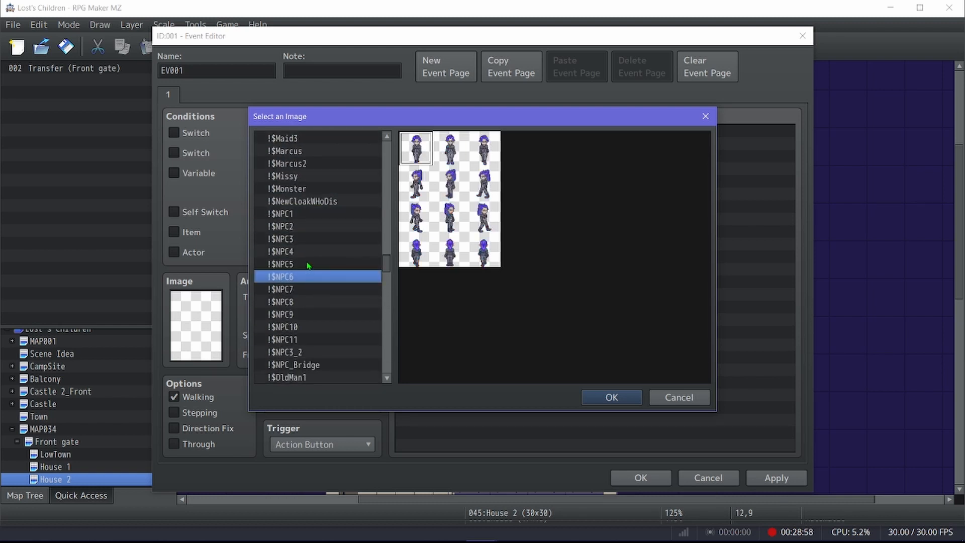
click(309, 264)
click(308, 251)
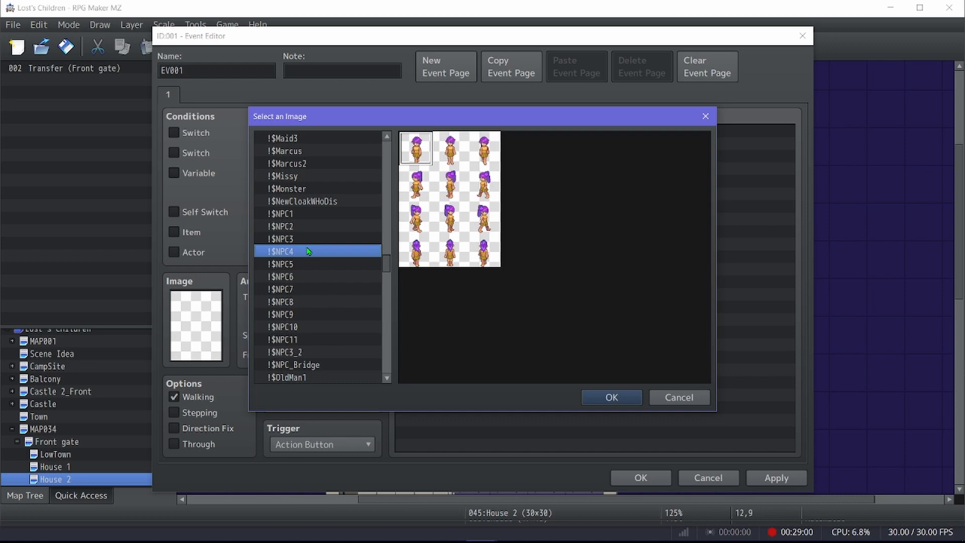
double_click(417, 264)
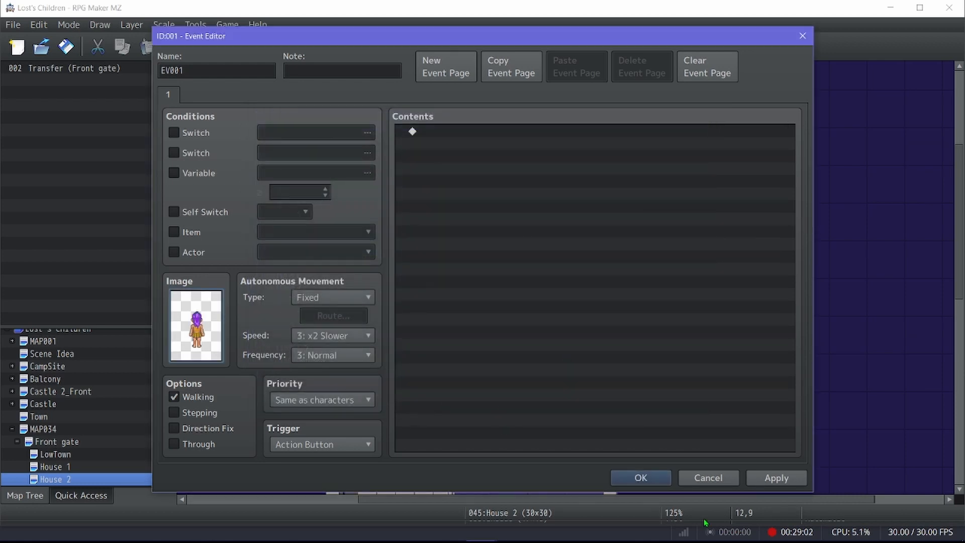
click(634, 477)
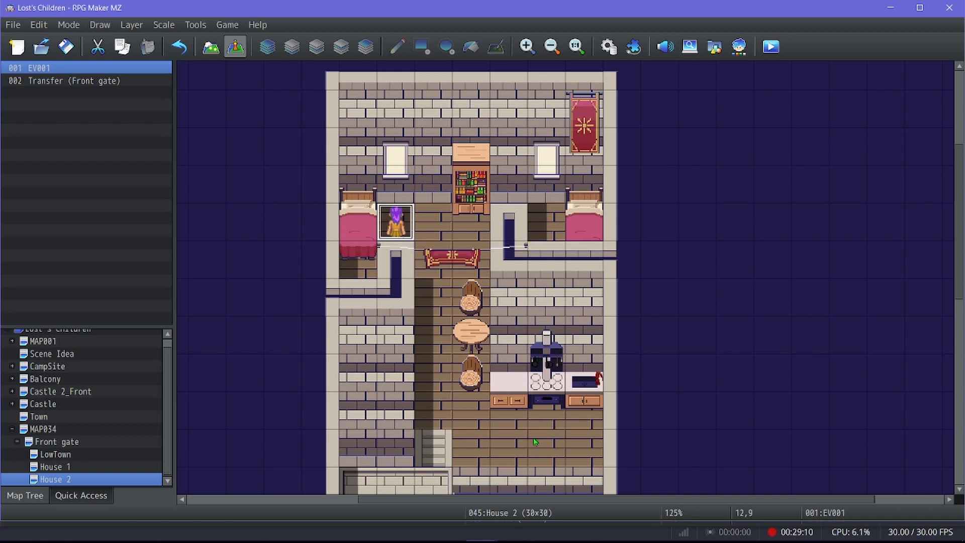
Copy the villager event at 12,9 and paste it on the floor tile at 17,15.
double_click(585, 444)
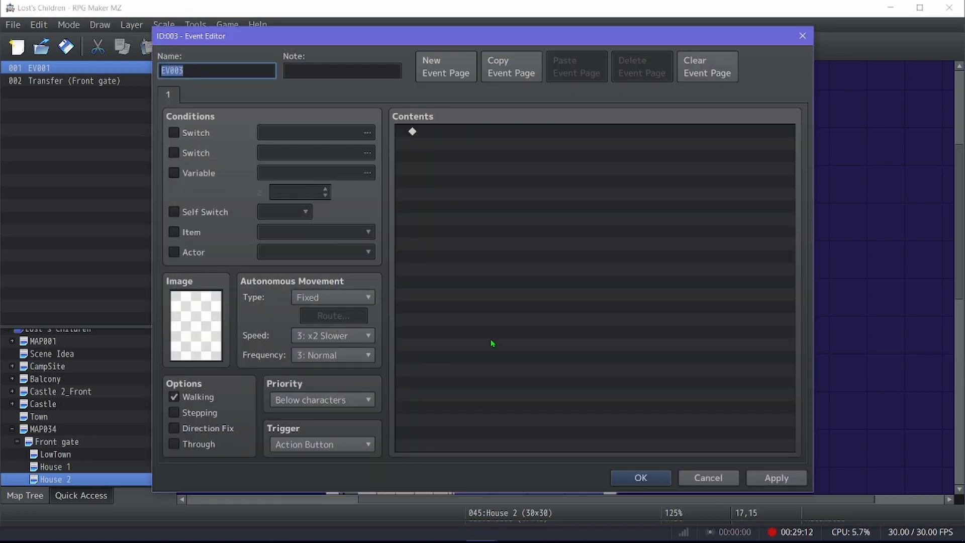
click(705, 478)
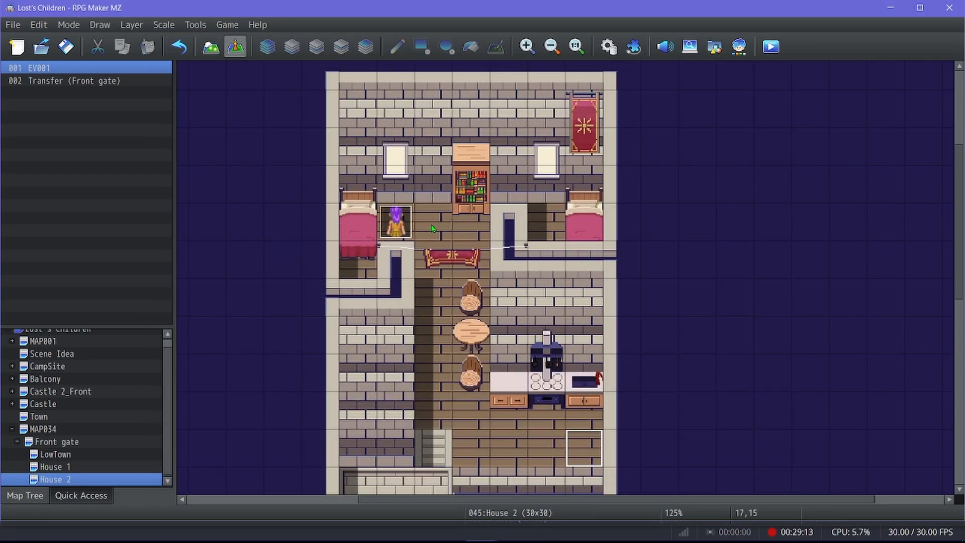
right_click(407, 233)
click(433, 294)
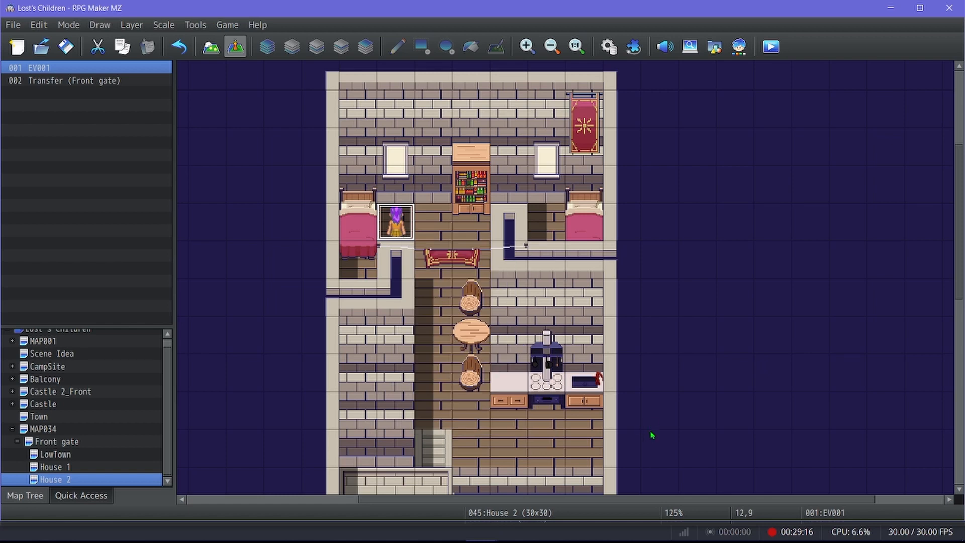
right_click(583, 448)
click(590, 452)
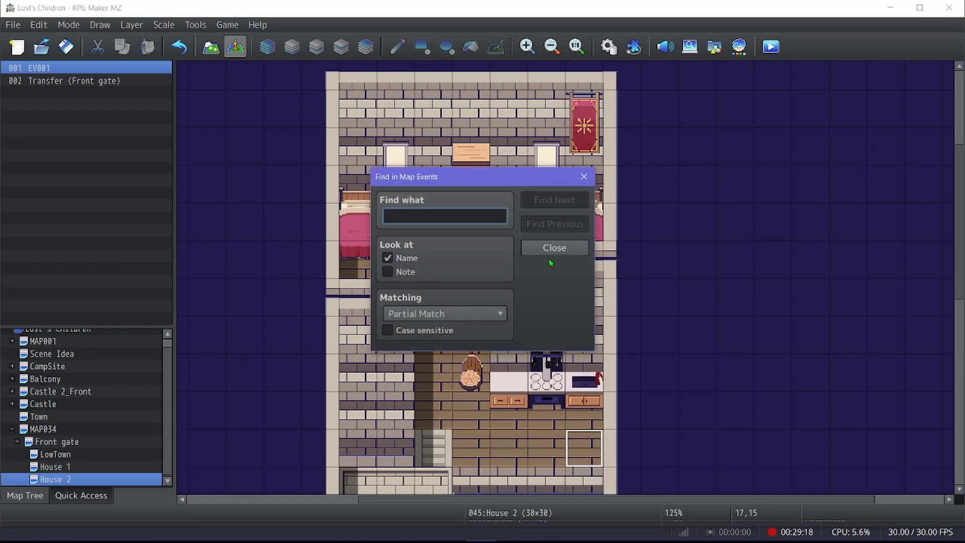
click(584, 176)
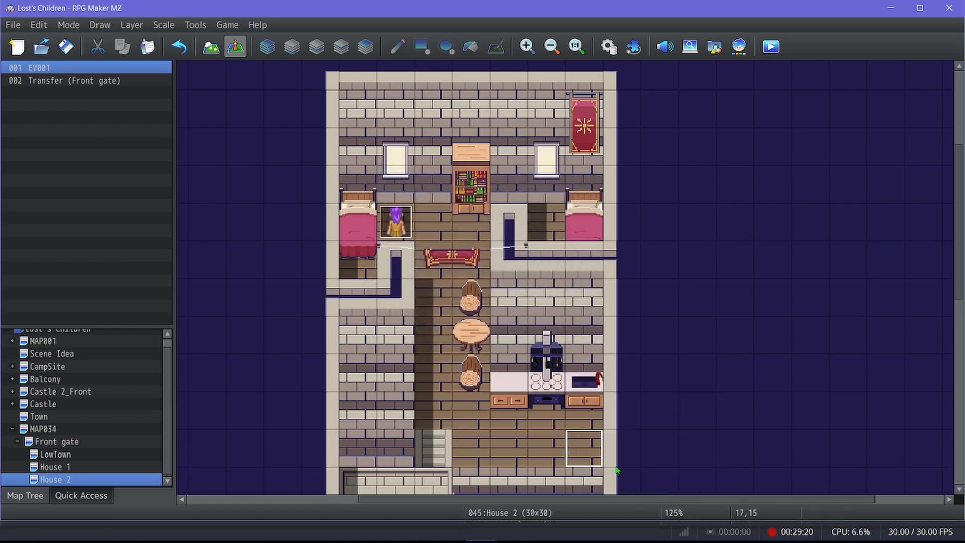
right_click(594, 454)
click(622, 413)
Change the pasted event's image at 17,15 to the !$NPC6 standing sprite in the second row.
double_click(580, 448)
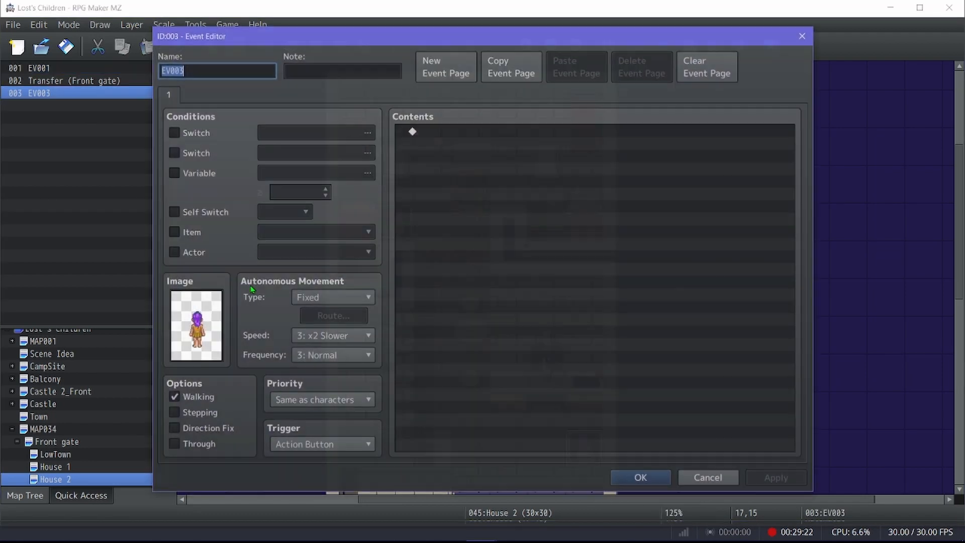
double_click(196, 326)
click(323, 266)
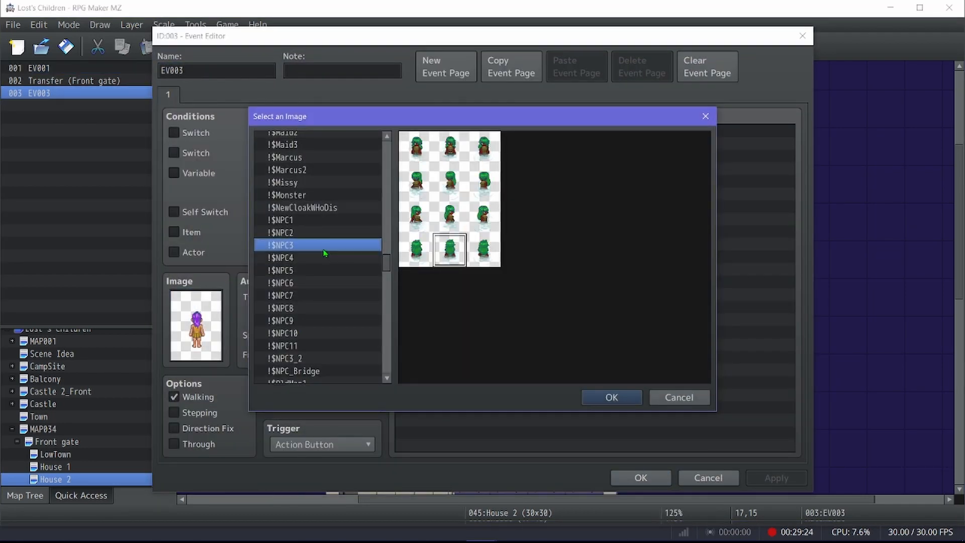
click(320, 295)
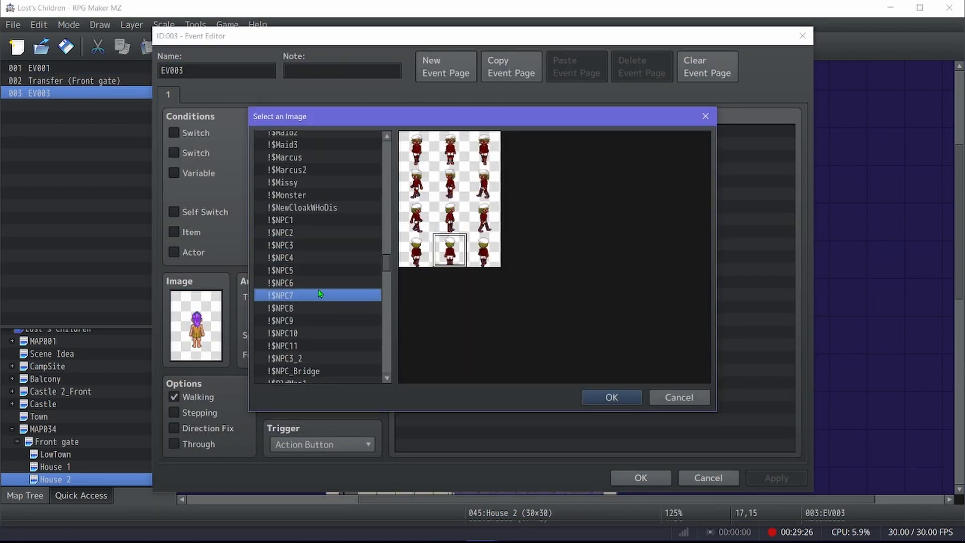
click(323, 282)
double_click(458, 193)
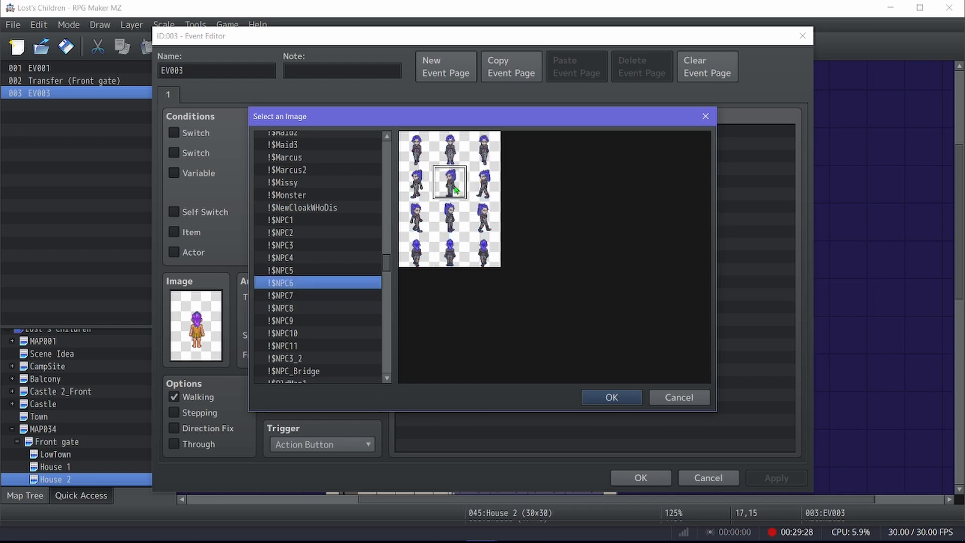
click(641, 477)
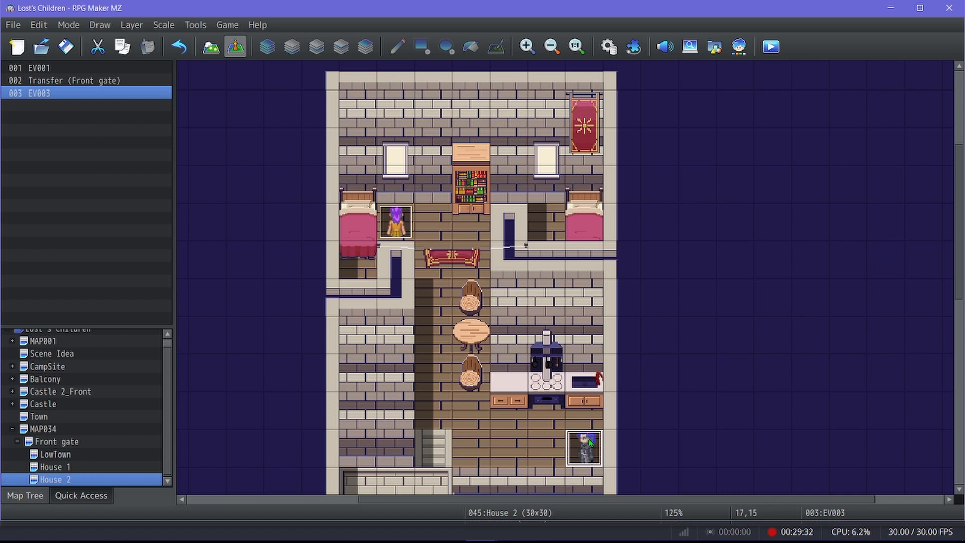
Move the !$NPC6 villager event to 14,9 in front of the bookshelf and switch its image to the back-facing standing sprite.
drag(591, 442, 548, 224)
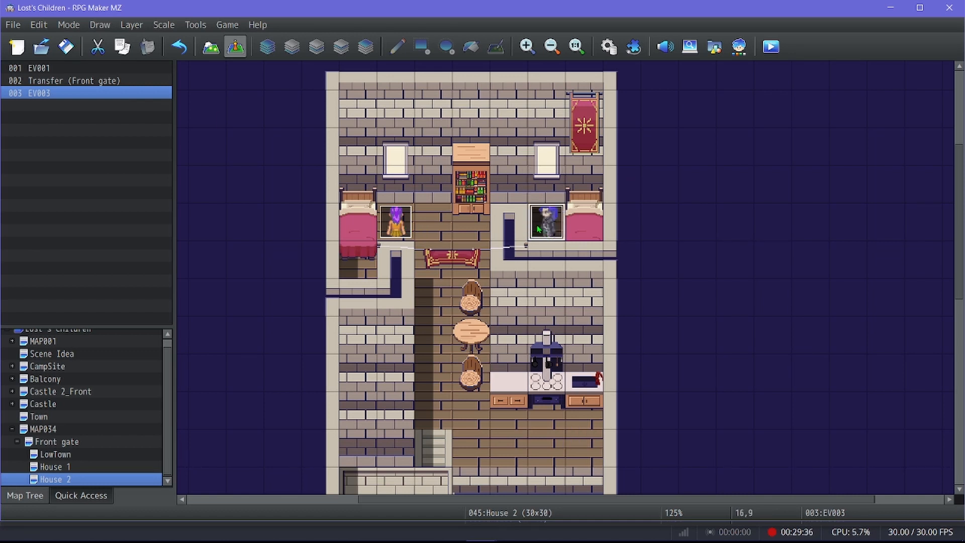
drag(538, 228, 477, 228)
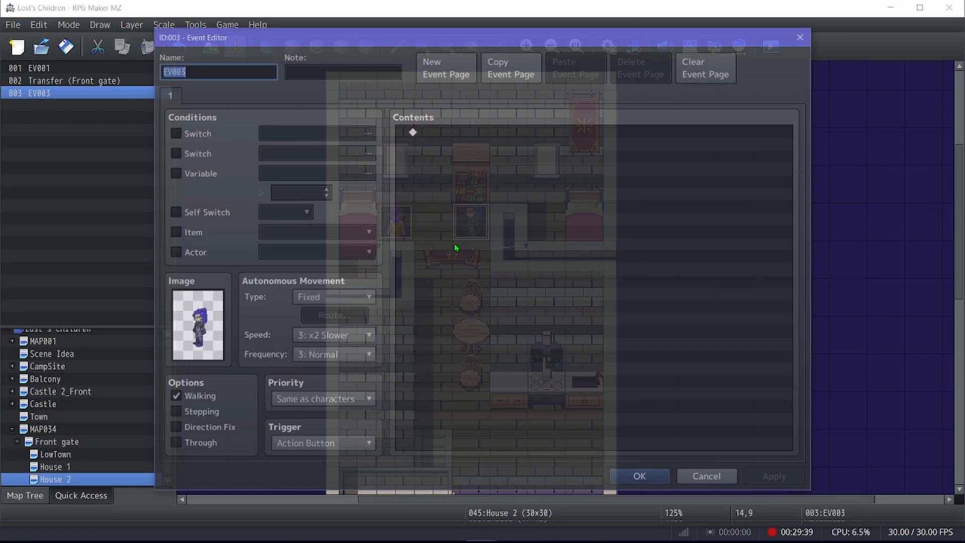
double_click(477, 234)
double_click(182, 347)
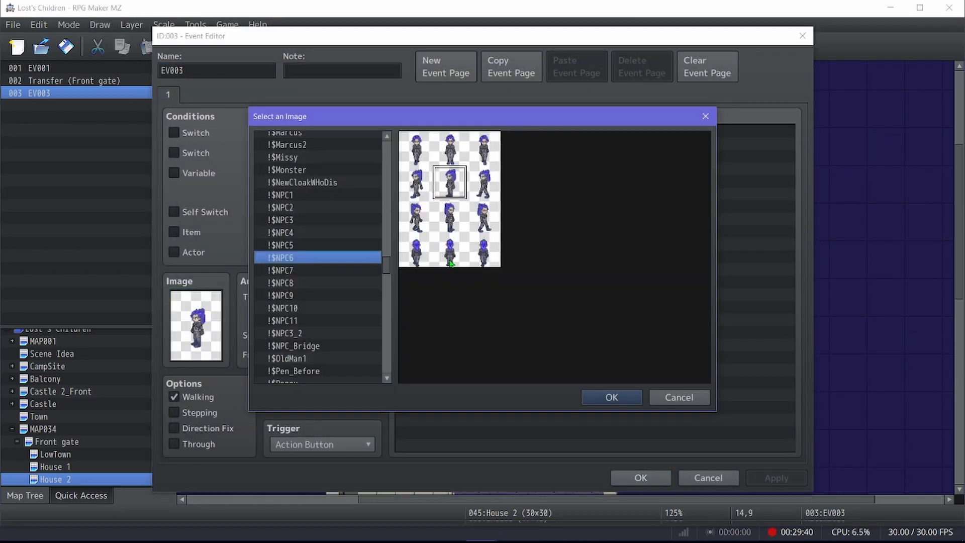
double_click(450, 182)
click(642, 481)
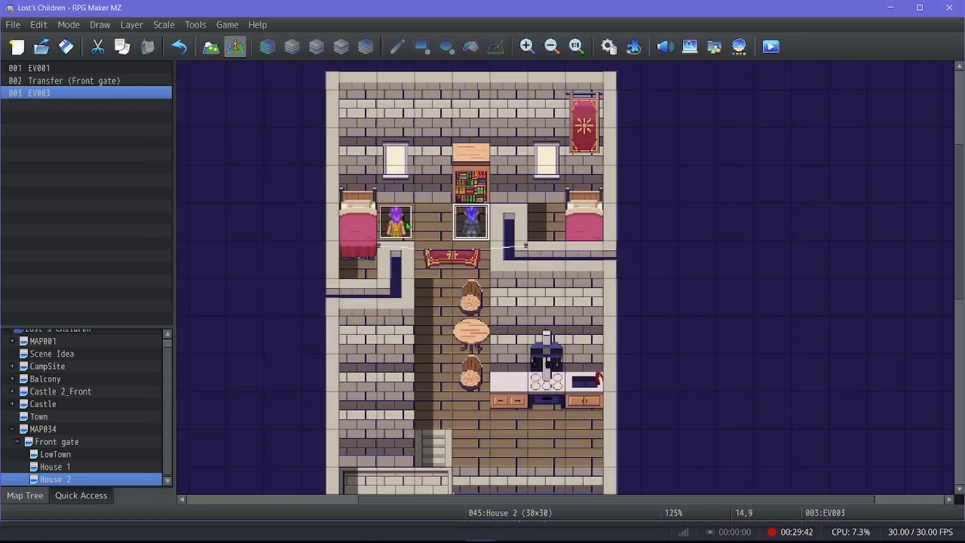
Move the orange-clothed villager event from beside the bed to 17,14 in front of the kitchen sink.
click(406, 225)
key(Return)
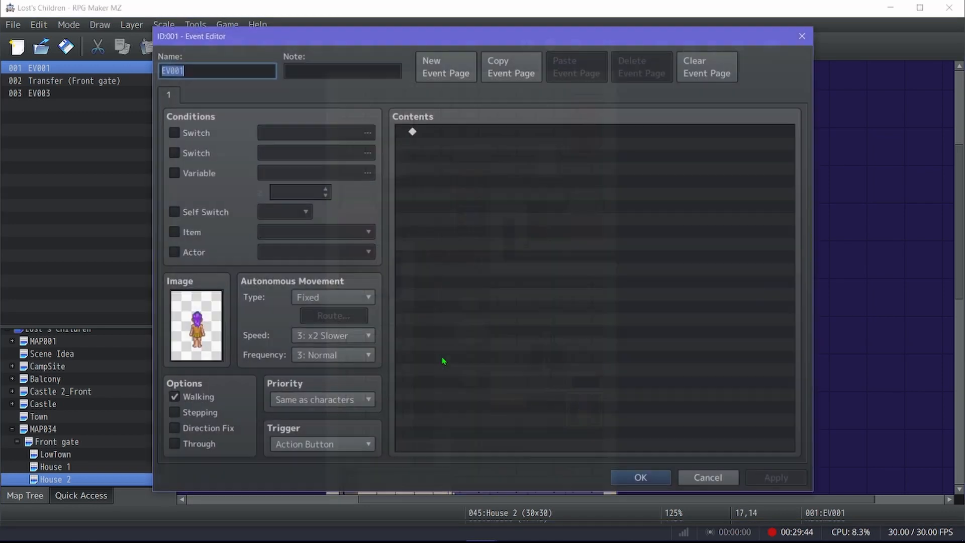
click(642, 478)
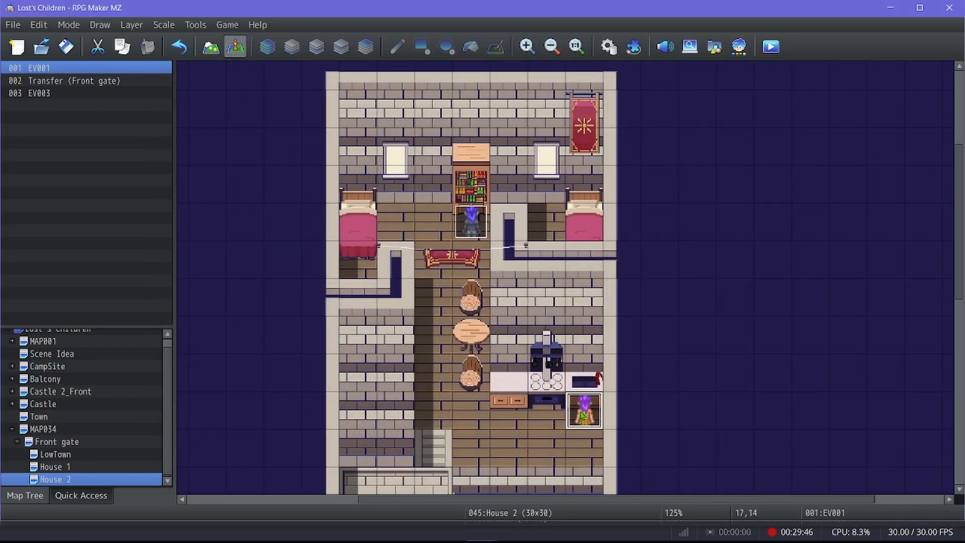
Add a Show Text command to the kitchen villager: "I wonder what our Great King is up to today? Probably making the world a better place!".
key(Return)
double_click(435, 132)
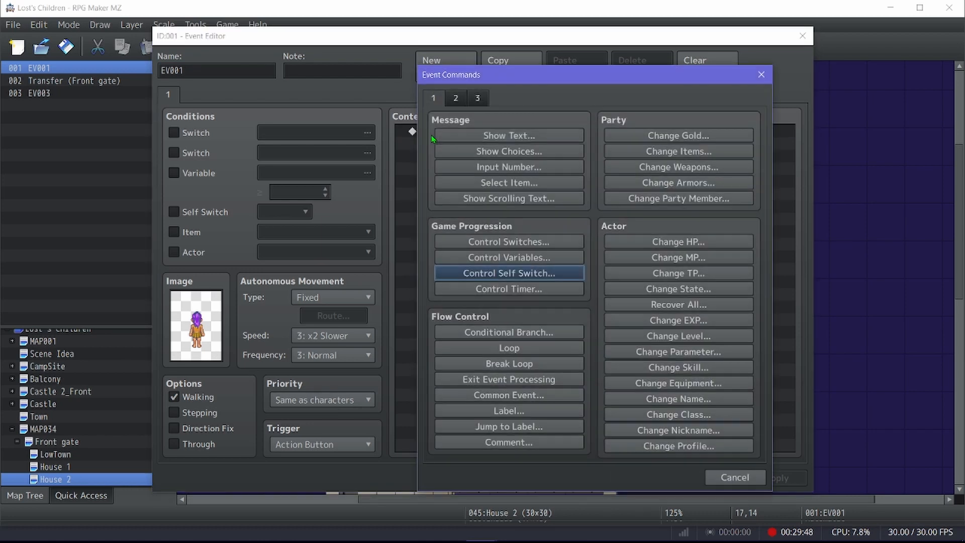
click(465, 134)
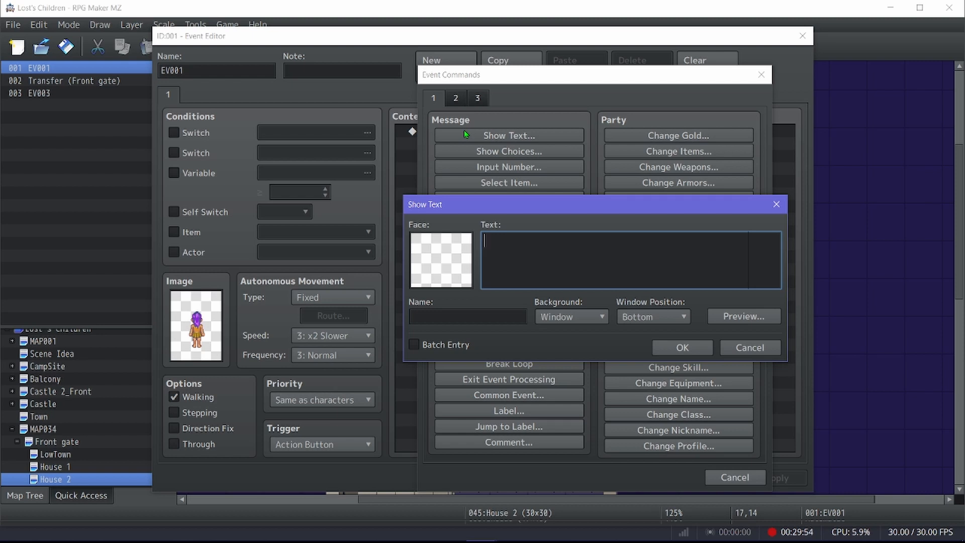
text(I wonder what our Great)
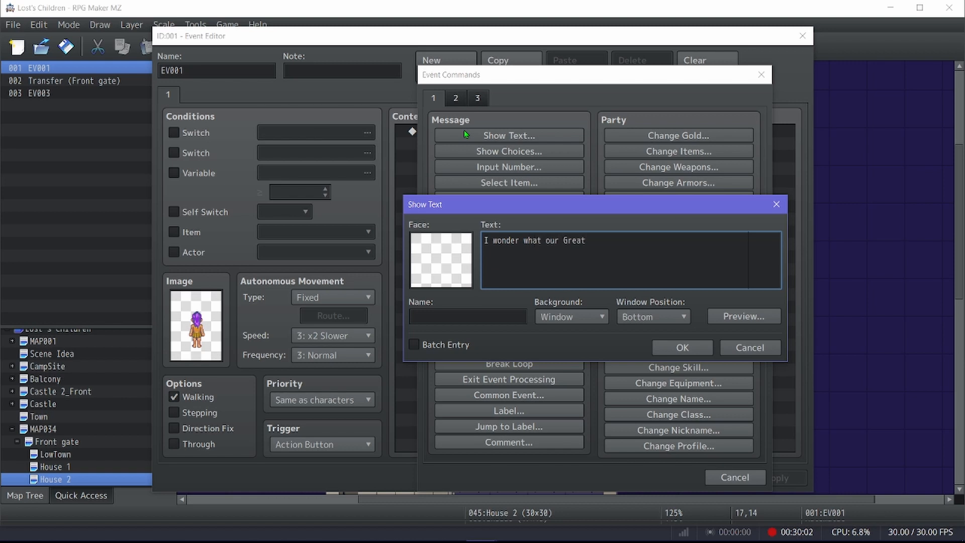
text( King is up totoa)
key(BackSpace)
key(BackSpace)
key(BackSpace)
key(BackSpace)
text(day? Probably)
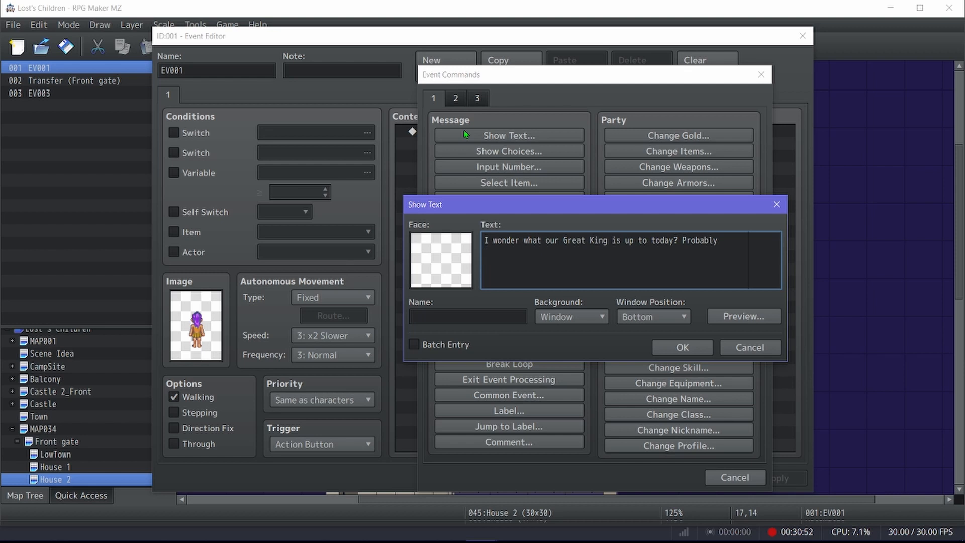
text(making the world a better p)
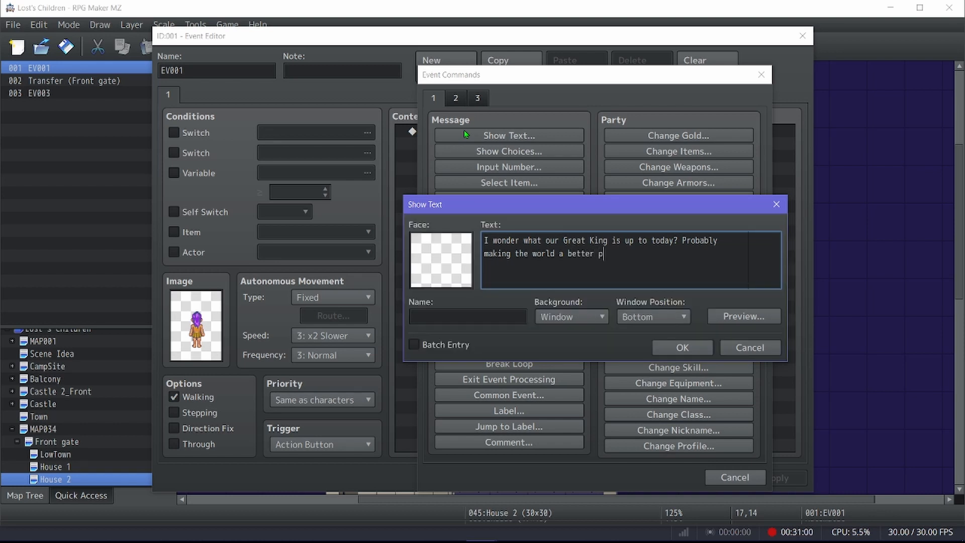
text(lace!)
key(Tab)
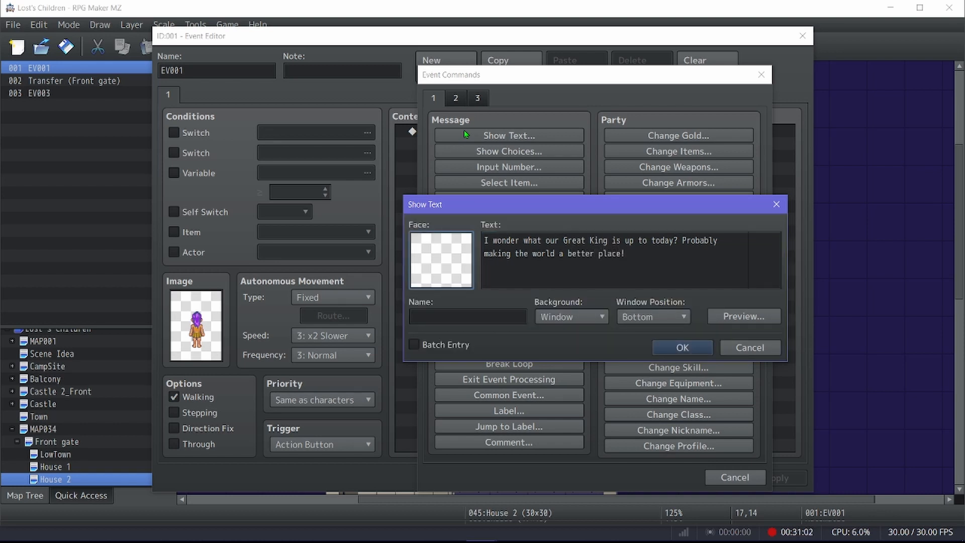
Enter the kitchen villager's name as the message speaker and confirm the message and event.
click(461, 315)
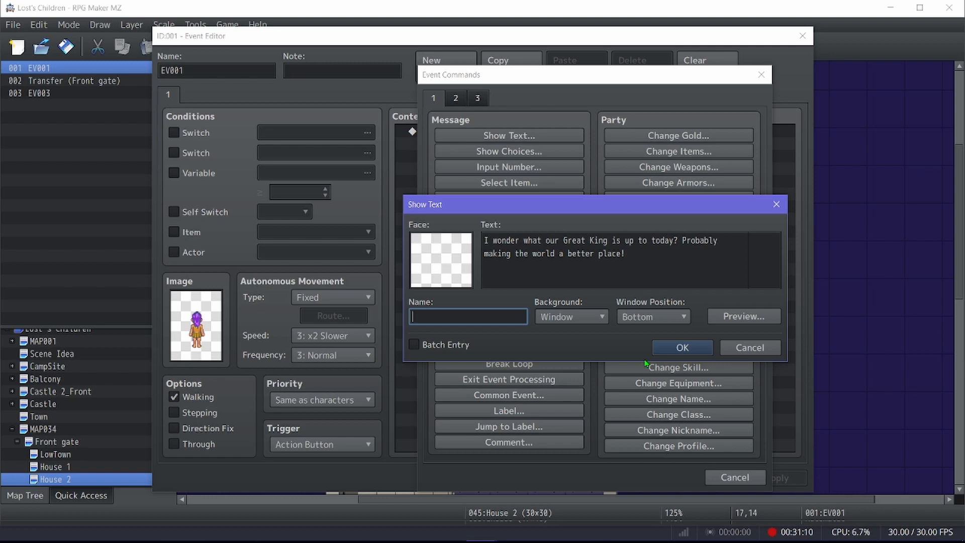
text(Ki)
text(\\)
text(im)
click(654, 351)
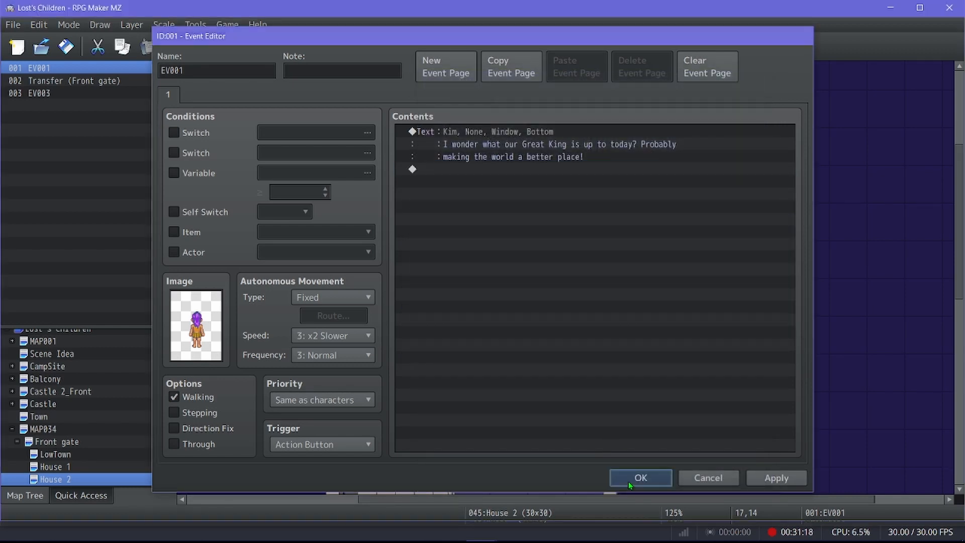
click(640, 477)
Start a Show Text command in the bookshelf villager's event and enter that villager's name as the speaker.
double_click(437, 135)
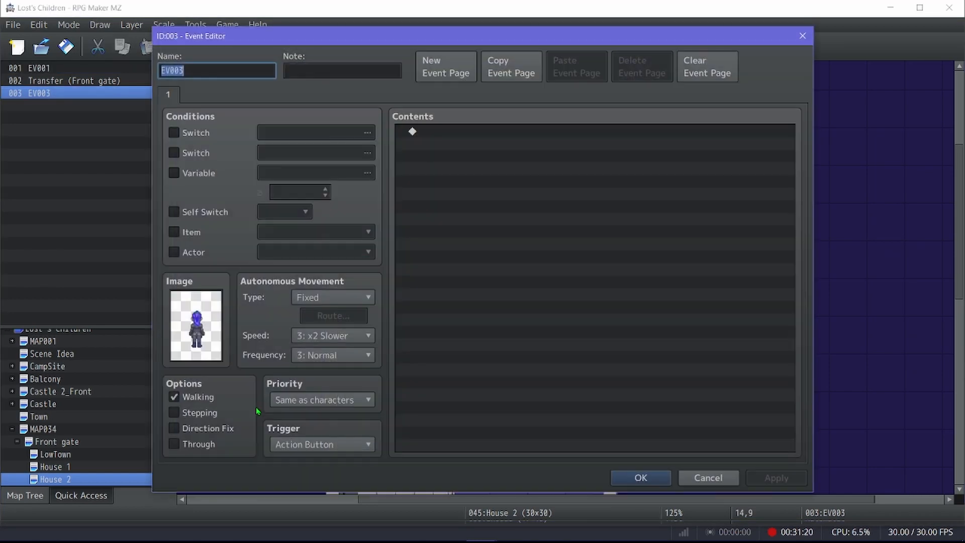
double_click(437, 135)
click(508, 135)
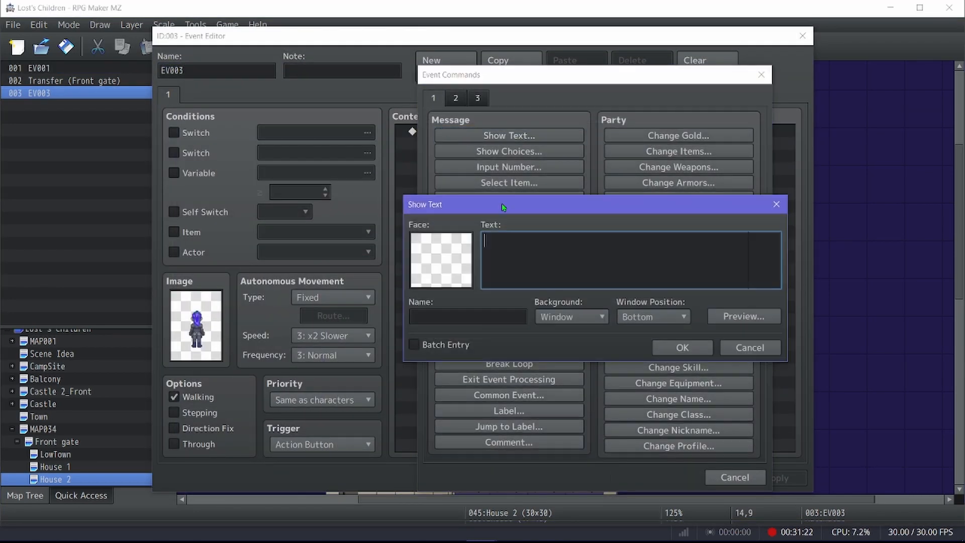
click(457, 319)
text(Ka)
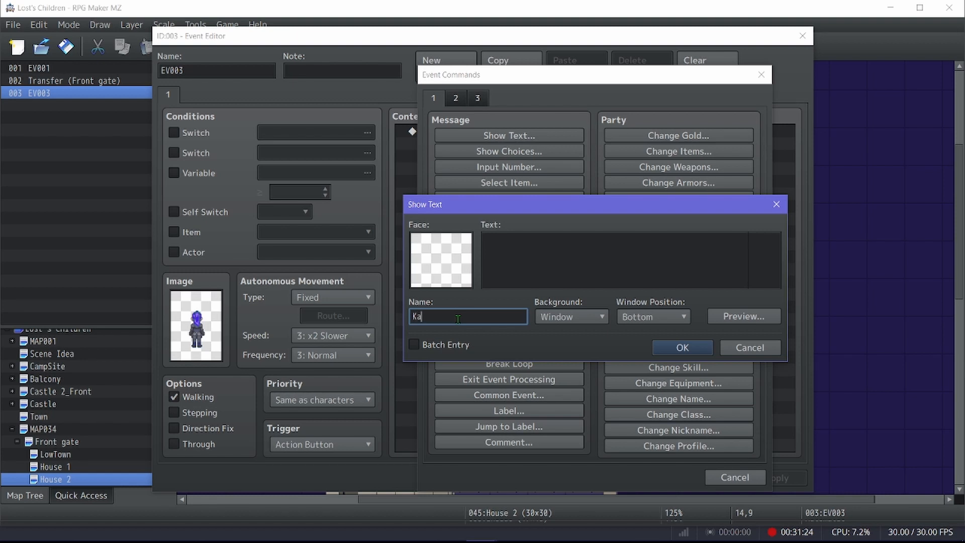
text(te)
Enter the message "I cannot believe we are related, how can she be so sucked in by all of the lies and grandor!?" and confirm the event.
click(510, 237)
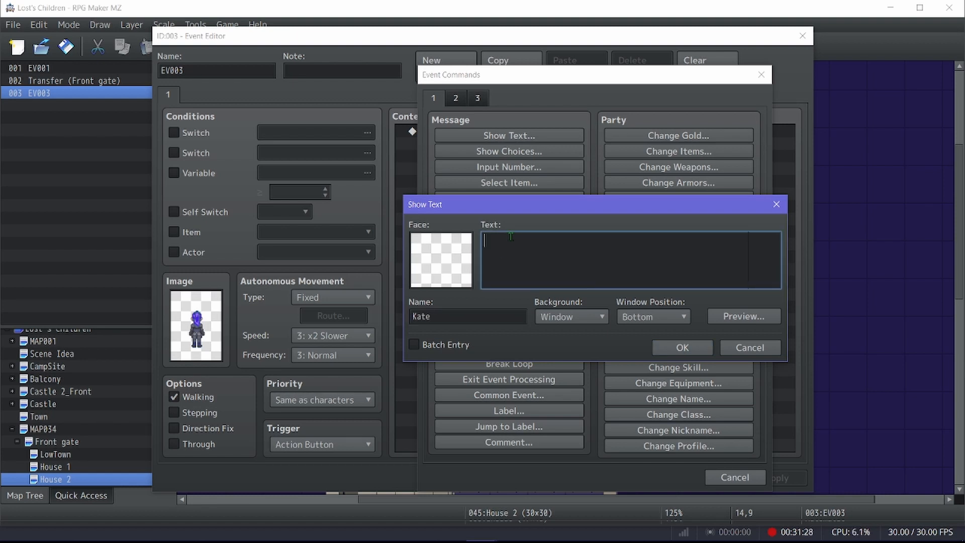
text(I l)
key(BackSpace)
text(cannot believe we are related, )
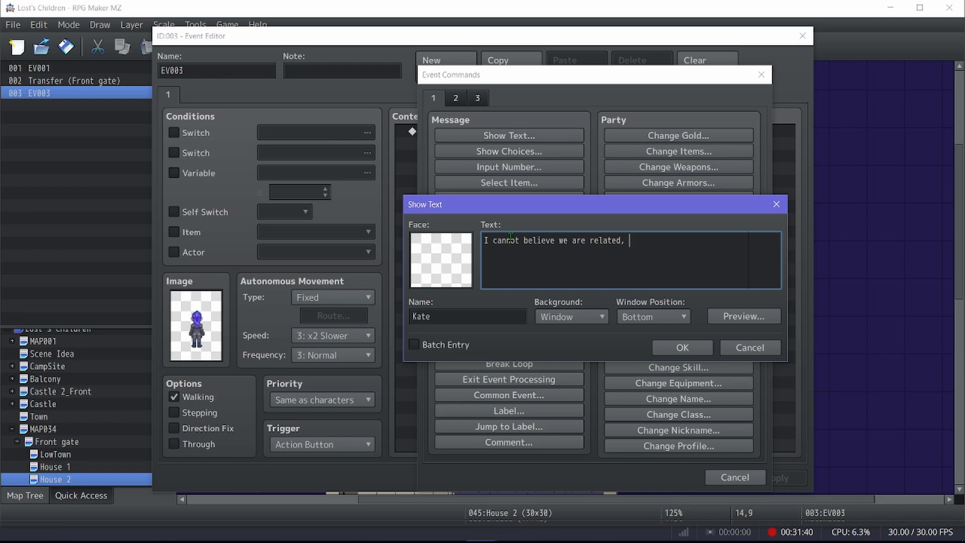
text(how can she be so sucked in b)
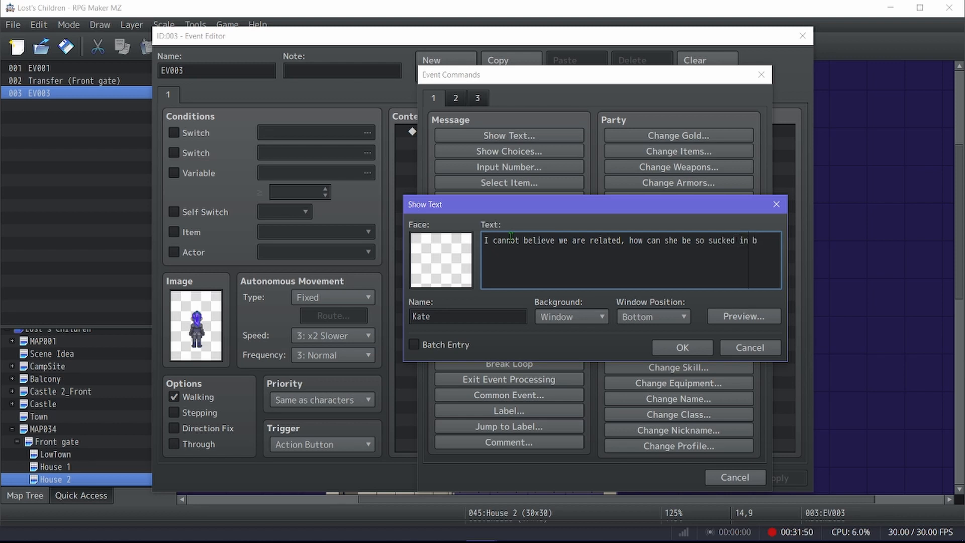
text(y)
key(Return)
text(all of the lies and grandoe)
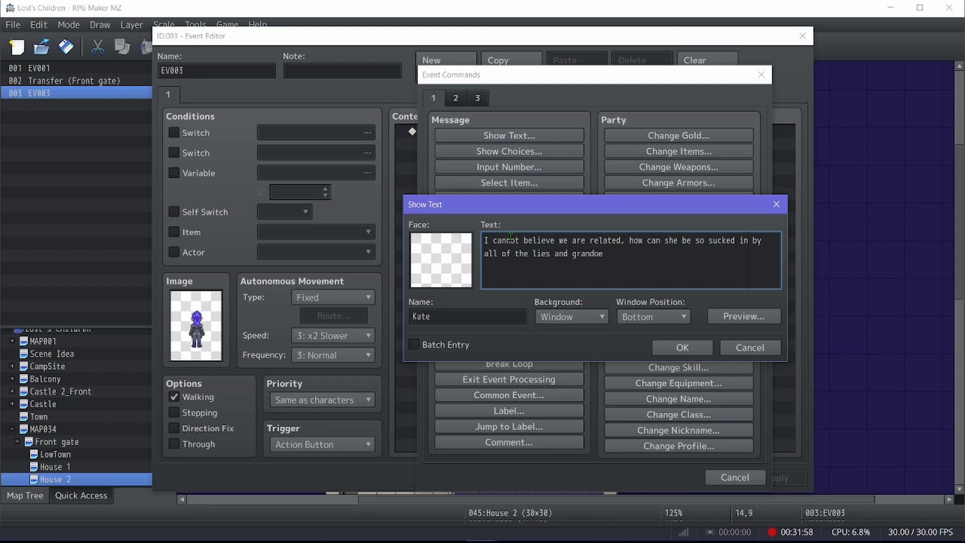
key(BackSpace)
text(r!?)
click(680, 348)
click(641, 478)
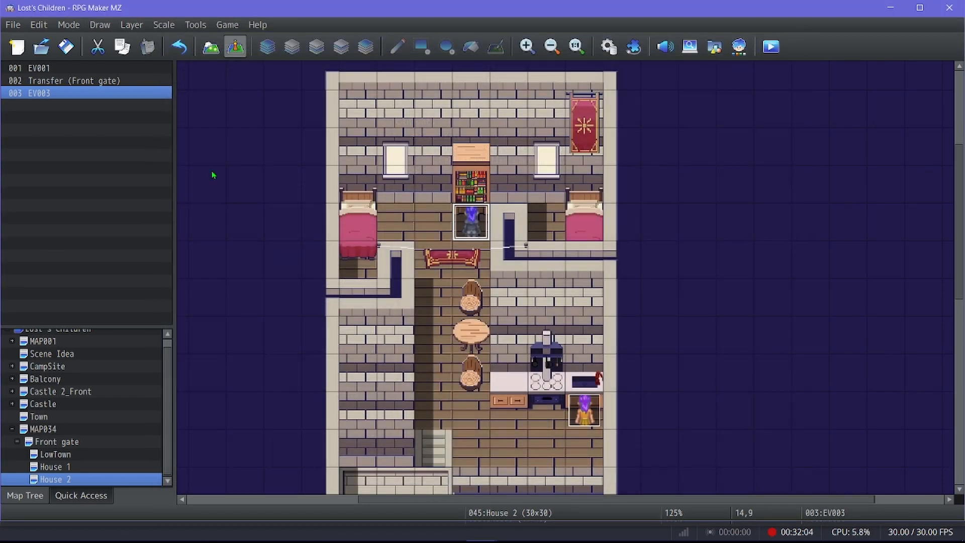
double_click(467, 221)
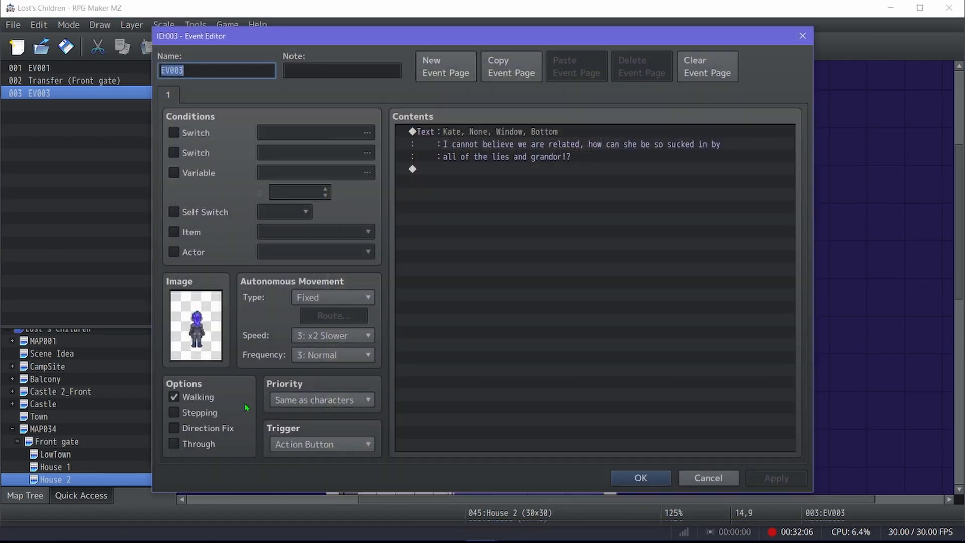
click(640, 478)
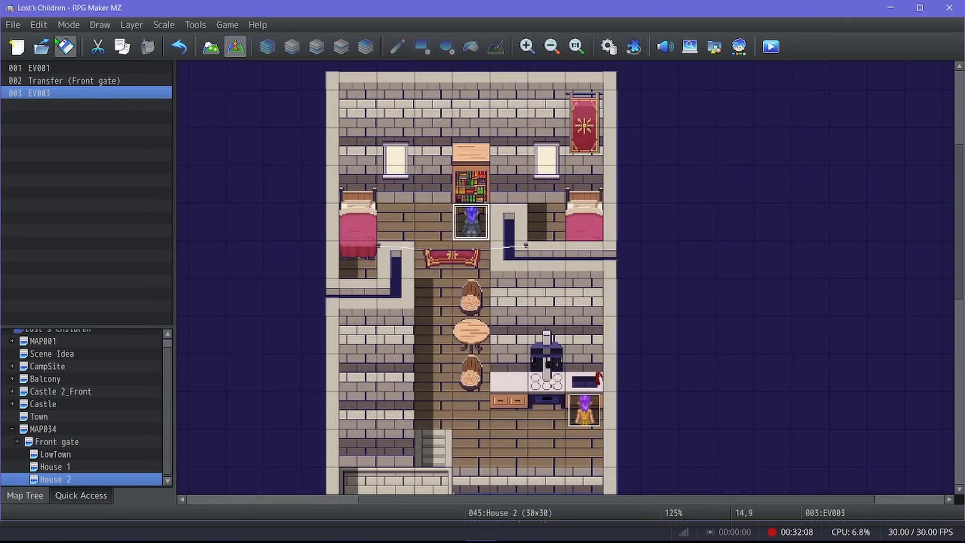
Start a playtest of the game and enter House 2 from Front gate.
scroll(668, 256, down, 2)
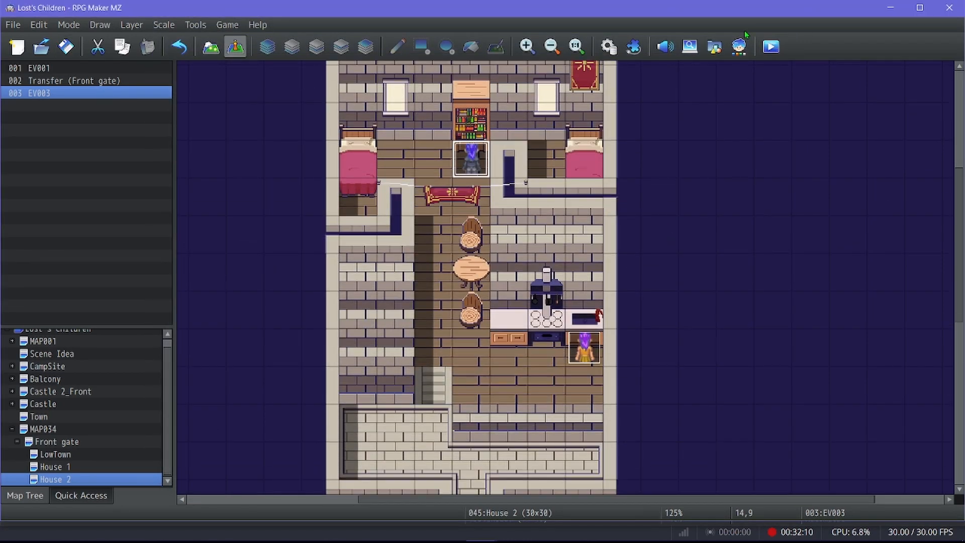
key(ctrl+r)
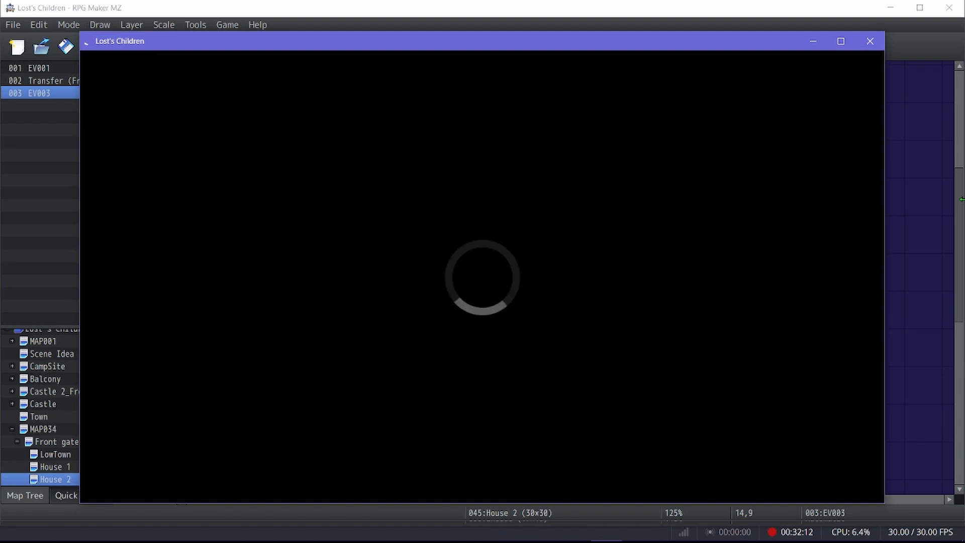
key(F8)
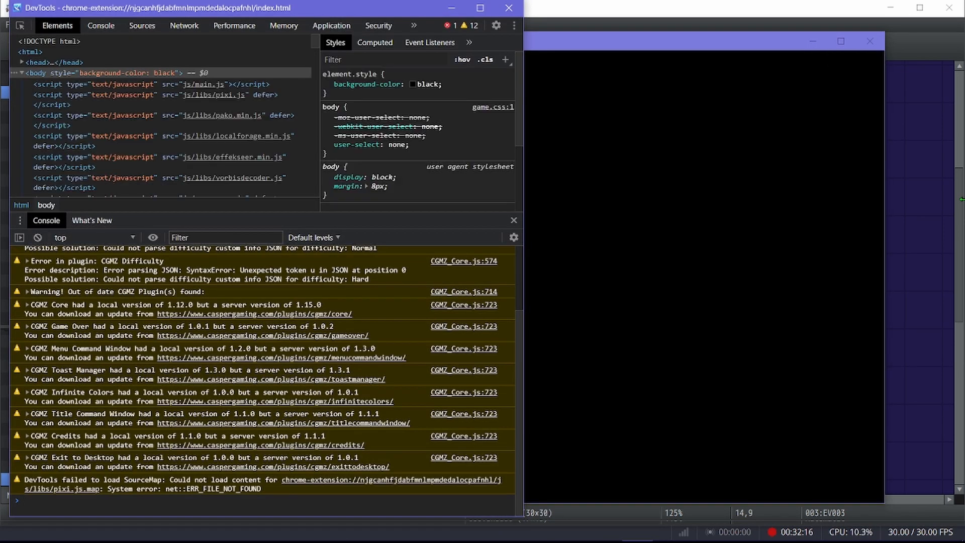
key(Up)
key(Return)
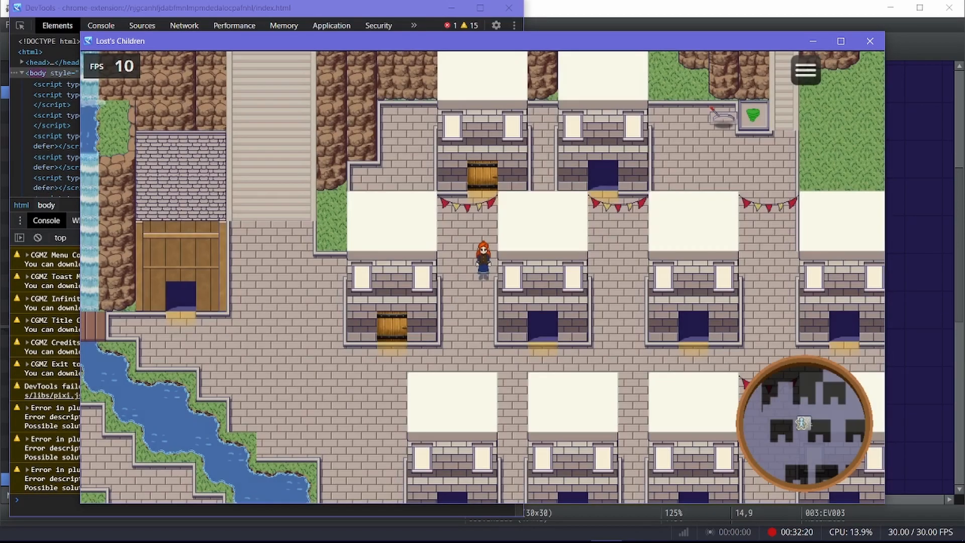
key(Up)
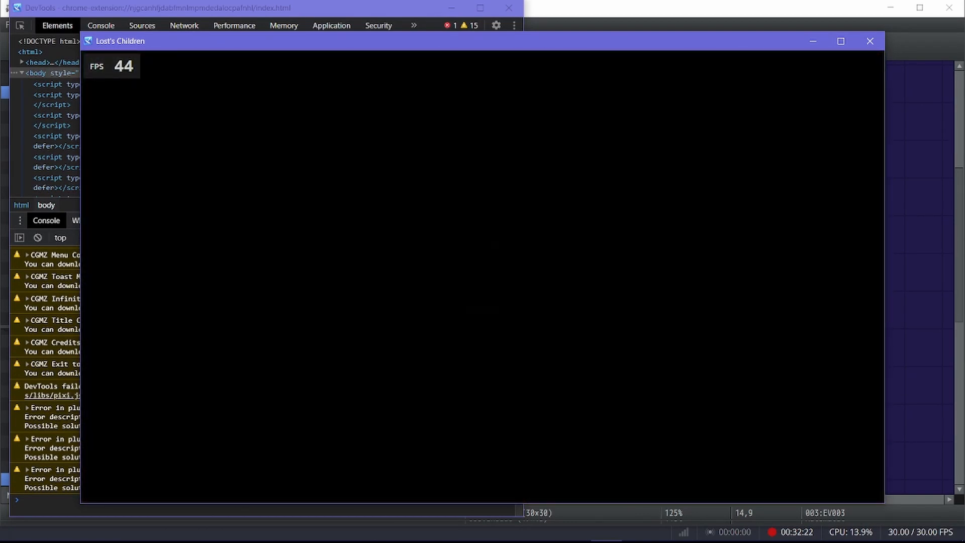
Walk the character up the stairs to the kitchen villager and read through her dialogue.
key(Up)
key(Left)
key(Up)
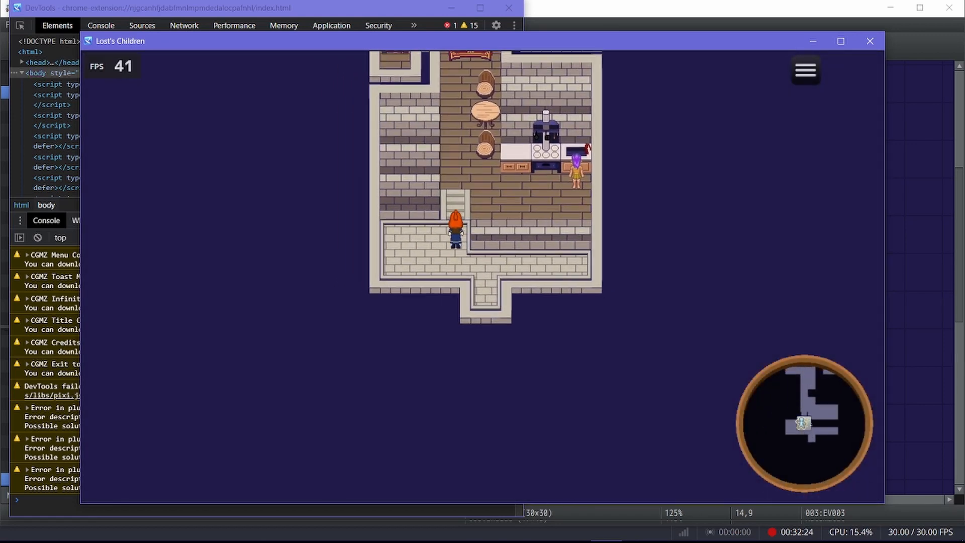
key(Right)
key(Right)
key(Right)
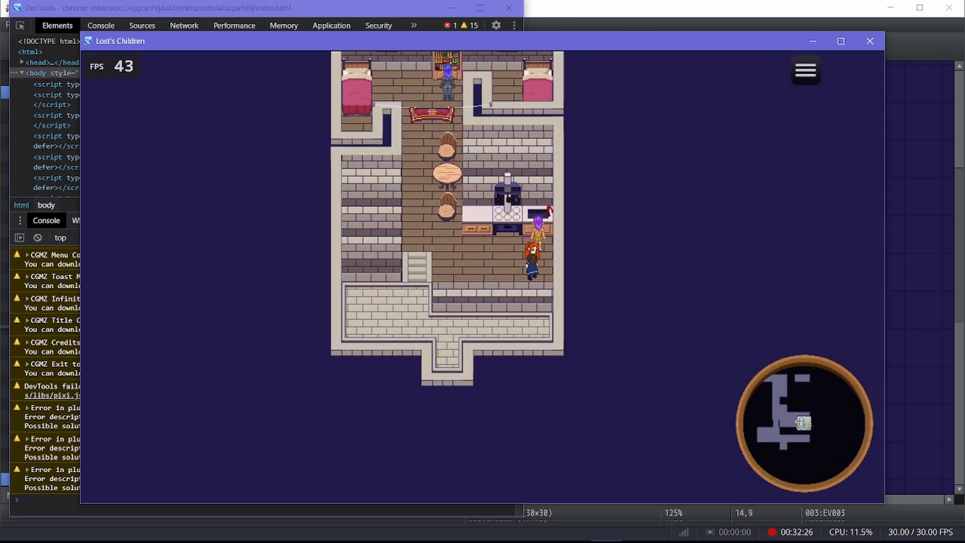
key(Up)
key(Return)
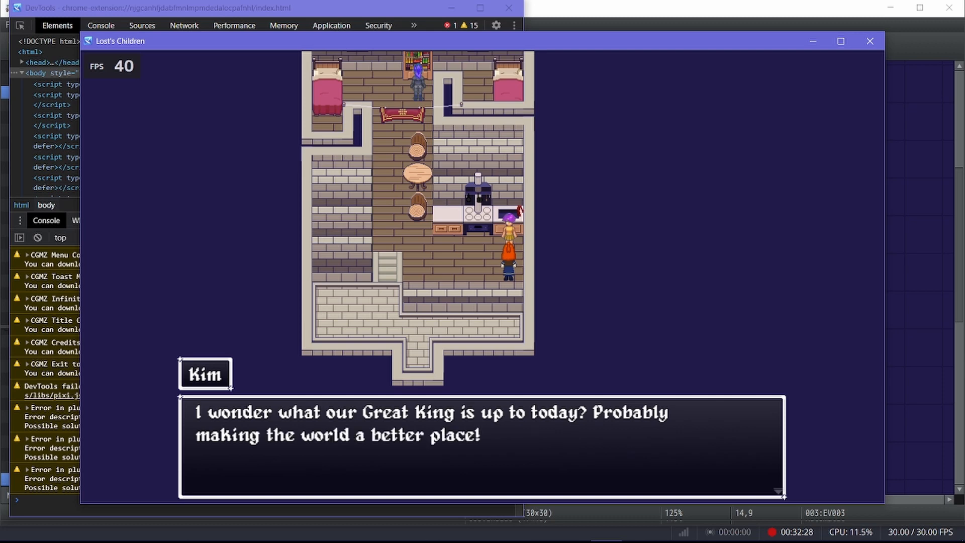
key(Return)
Walk to the villager at the bookshelf and read through her dialogue.
key(Left)
key(Up)
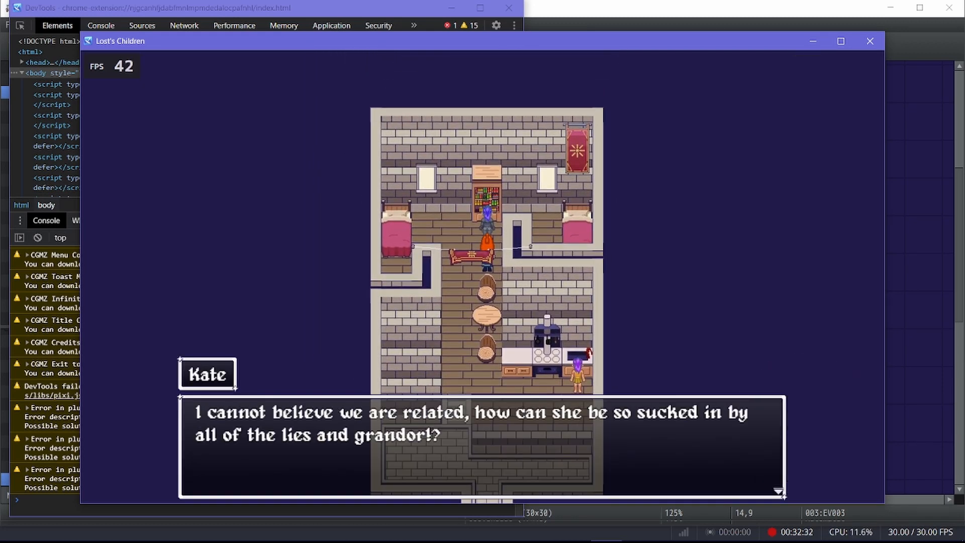
key(Return)
Walk the character out of House 2 back to Front gate and close the playtest.
key(Left)
key(Down)
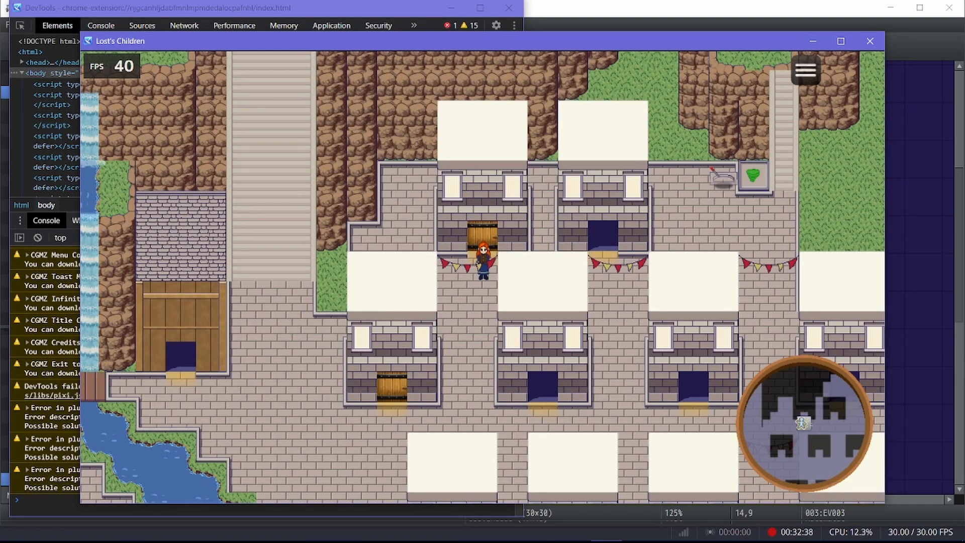
click(870, 41)
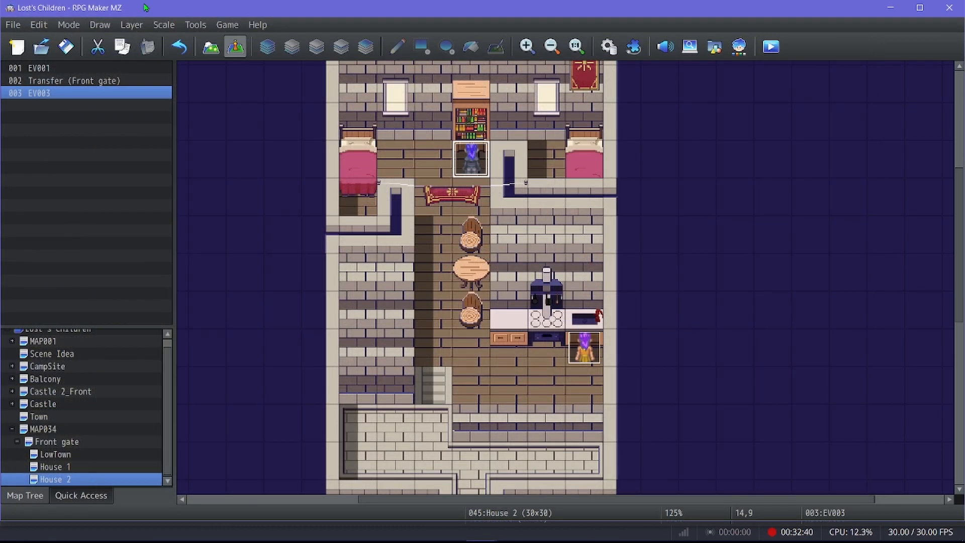
Collapse the child maps of Front gate in the map tree and open the Front gate map.
scroll(605, 287, up, 3)
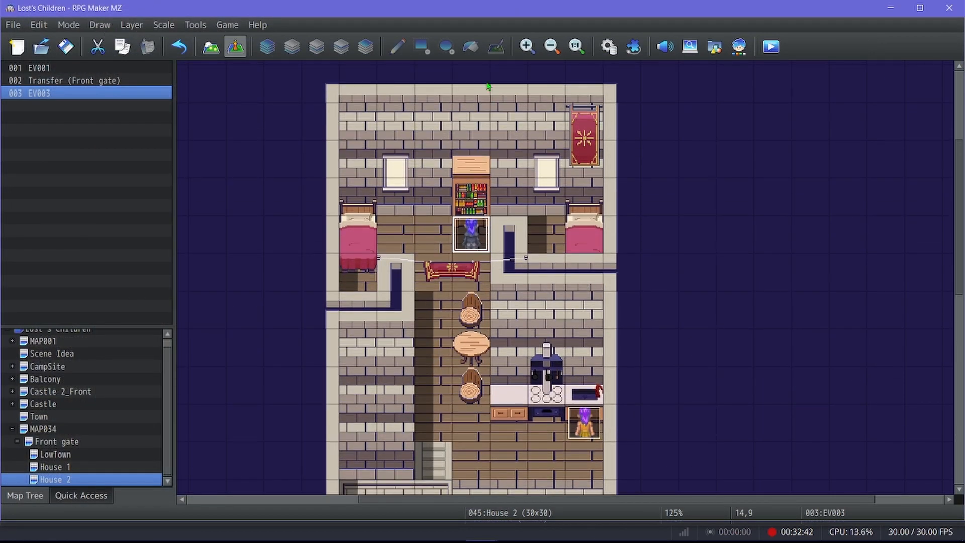
click(552, 46)
scroll(351, 181, down, 3)
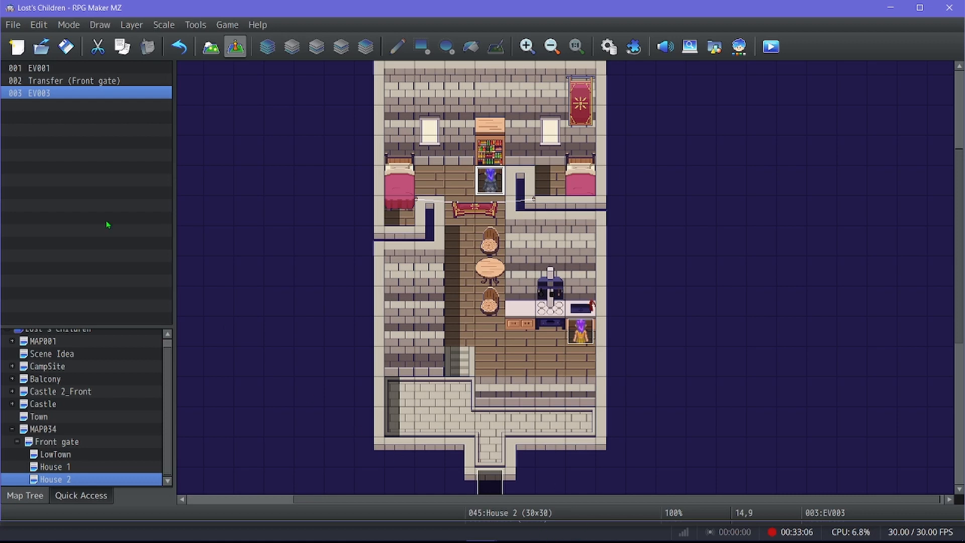
click(17, 442)
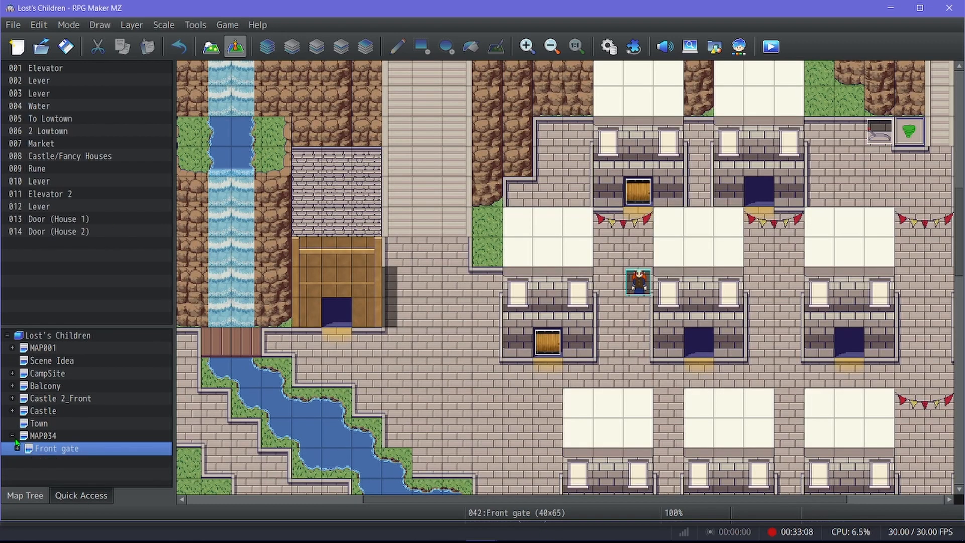